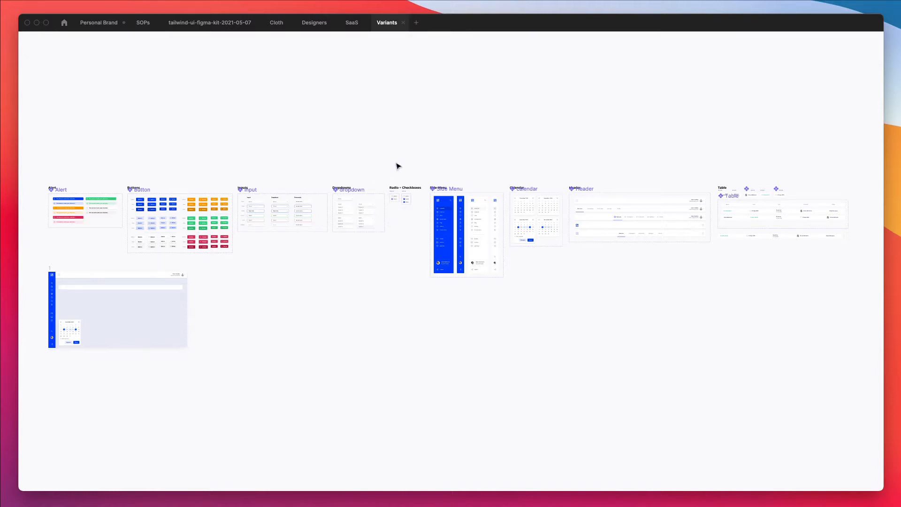
# Look over the component sets and the dashboard frame beneath them.
pyautogui.scroll(8, 696, 202)
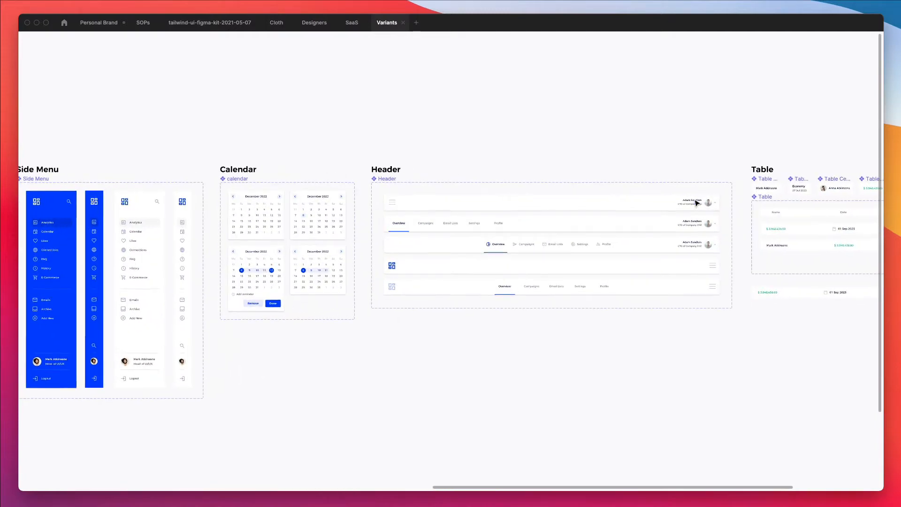
pyautogui.hscroll(-15, 696, 203)
pyautogui.scroll(-5, 696, 202)
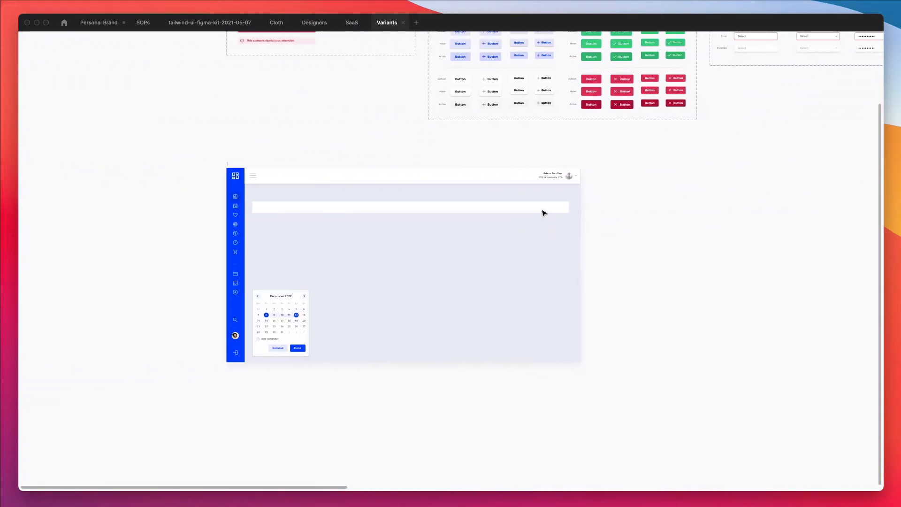
pyautogui.scroll(4, 447, 222)
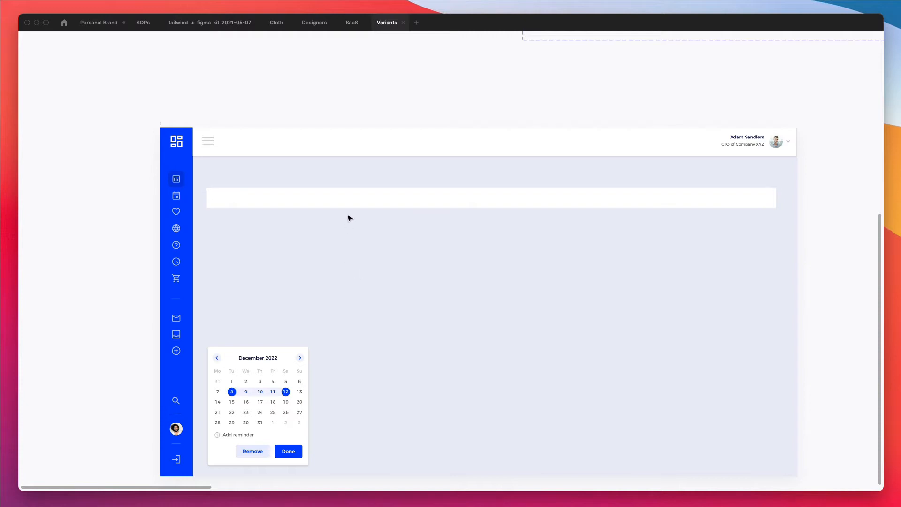
pyautogui.scroll(-2, 391, 199)
pyautogui.hscroll(1, 390, 199)
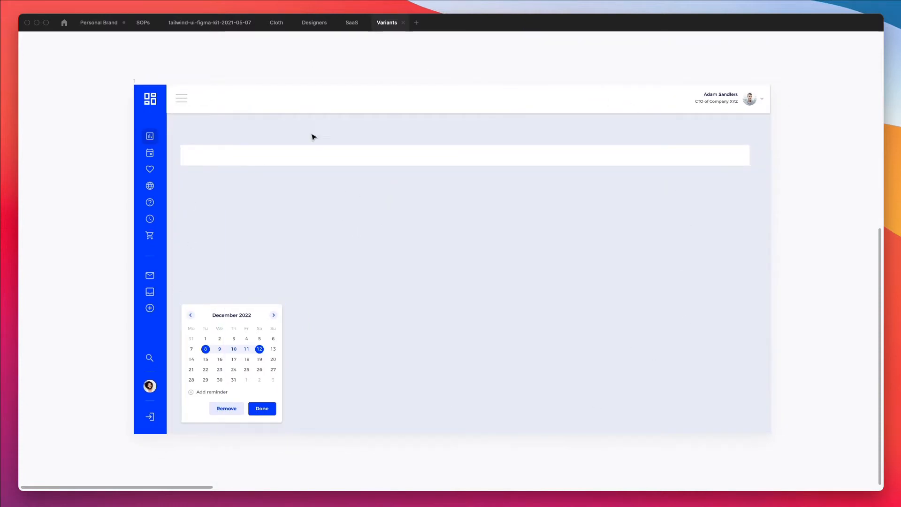
pyautogui.scroll(2, 400, 179)
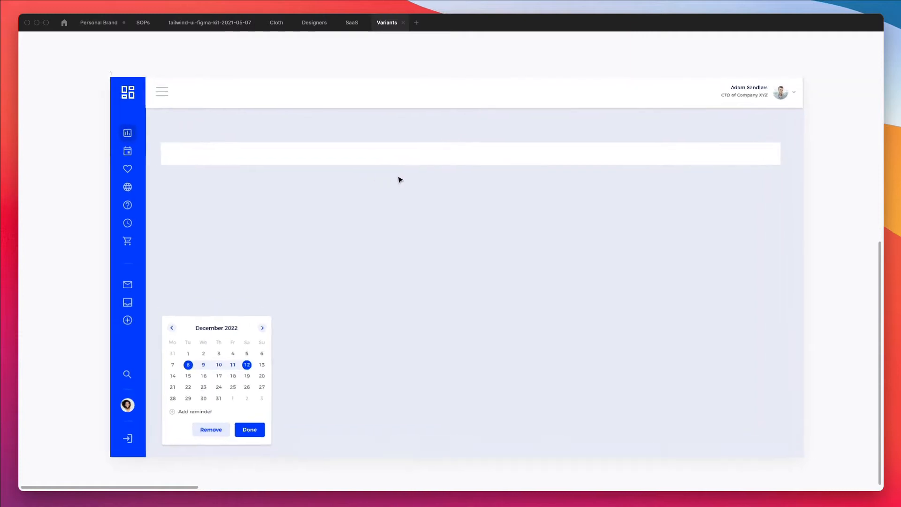
# Duplicate the long white bar just below the original in the dashboard frame and show the hidden interface panels.
pyautogui.click(336, 162)
pyautogui.moveTo(337, 161); pyautogui.dragTo(336, 194)
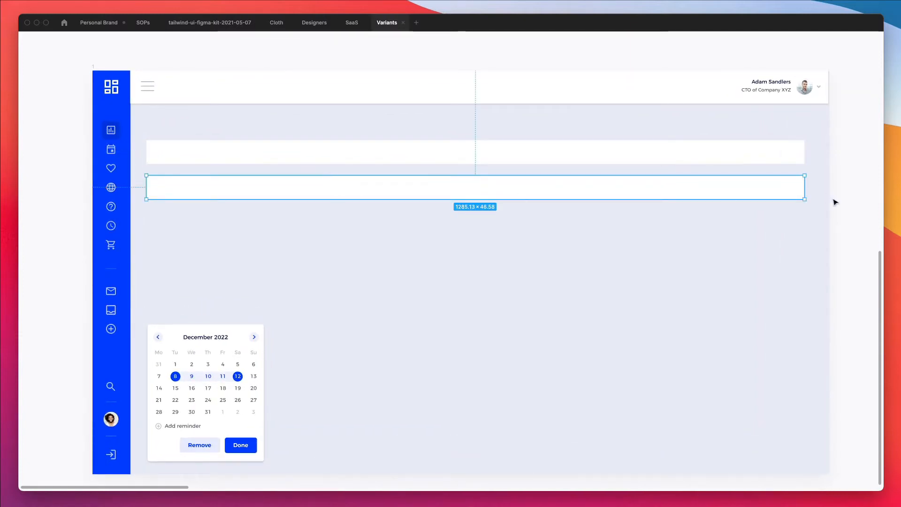
pyautogui.moveTo(804, 187); pyautogui.dragTo(330, 189)
pyautogui.press('super+z')
pyautogui.press('super+backslash')
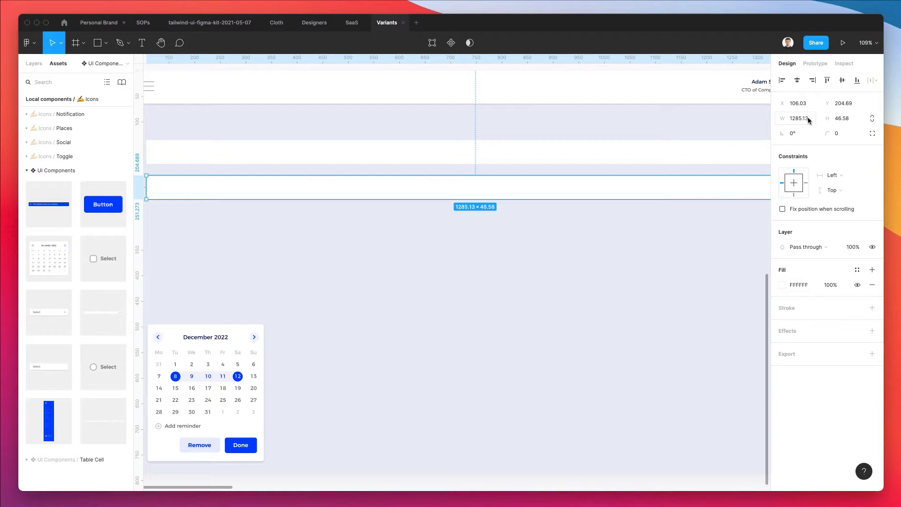
# Divide the duplicated bar's width by 3.
pyautogui.moveTo(808, 120); pyautogui.dragTo(800, 121)
pyautogui.write('/3')
pyautogui.press('Return')
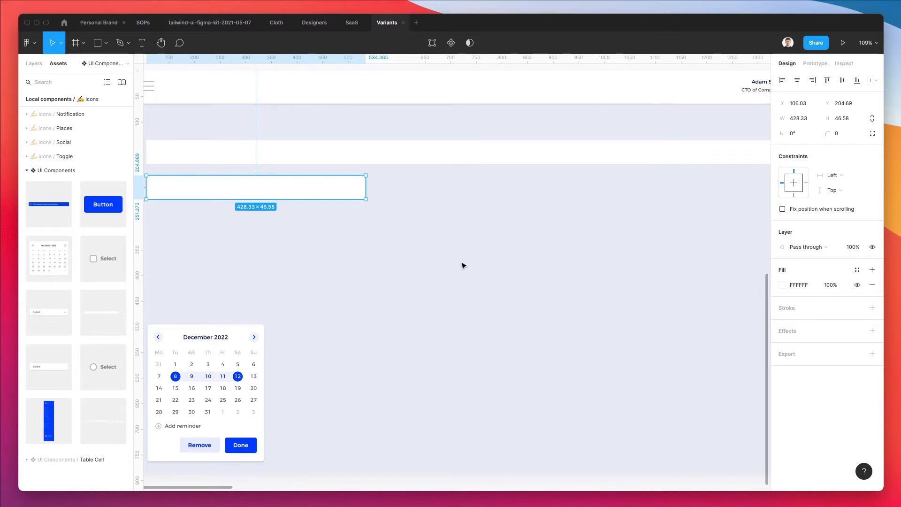
# Reduce the duplicated bar's width to 408.
pyautogui.hscroll(-3, 463, 265)
pyautogui.click(802, 122)
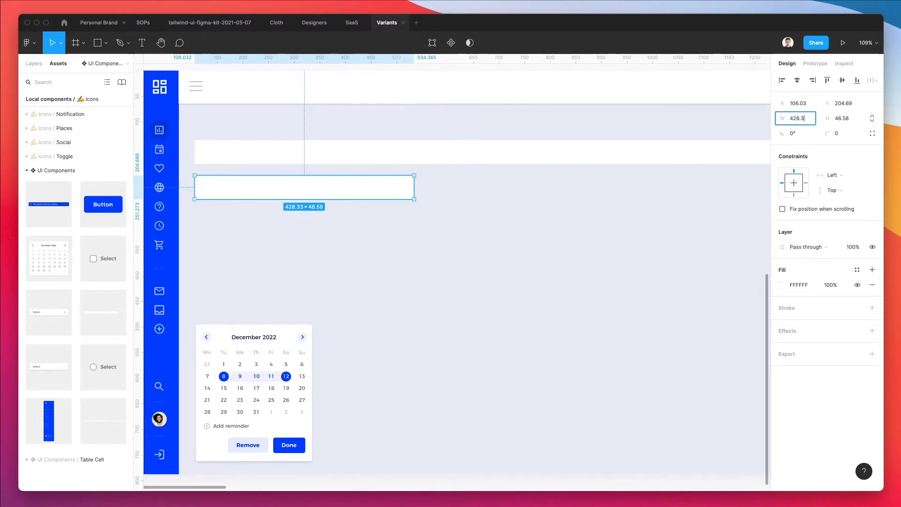
pyautogui.press('BackSpace')
pyautogui.press('BackSpace')
pyautogui.hotkey('shift', 'Down')
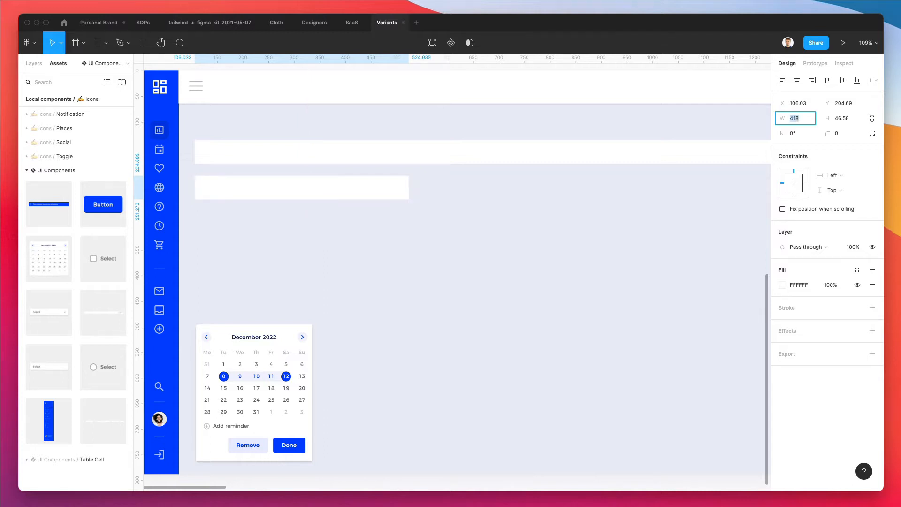
pyautogui.hotkey('shift', 'Down')
pyautogui.hotkey('shift', 'Down')
pyautogui.hotkey('shift', 'Up')
pyautogui.hotkey('shift', 'Up')
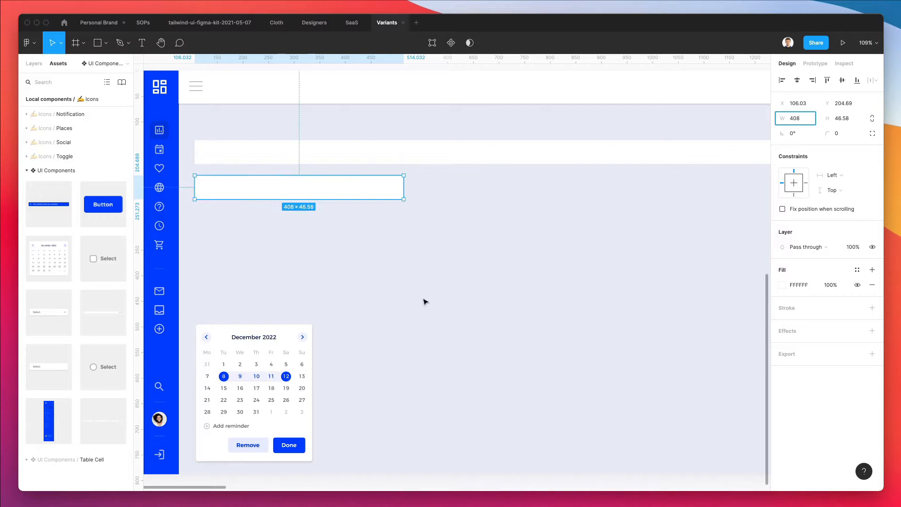
# Undo the width changes to restore the duplicated bar's full length.
pyautogui.click(423, 301)
pyautogui.click(303, 175)
pyautogui.press('super+z')
pyautogui.press('super+z')
# Set the duplicated bar's width to a quarter of its length using 1285/4.
pyautogui.scroll(-10, 425, 206)
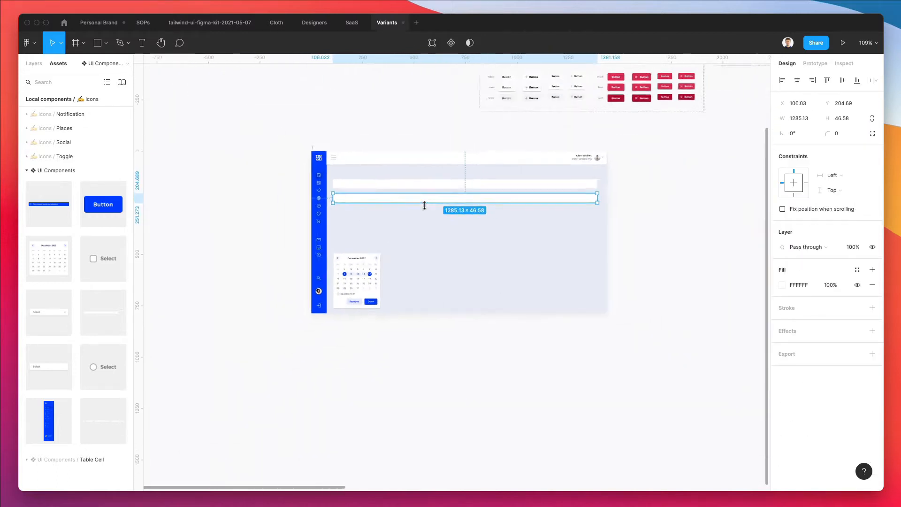
pyautogui.scroll(5, 424, 205)
pyautogui.moveTo(809, 118); pyautogui.dragTo(797, 122)
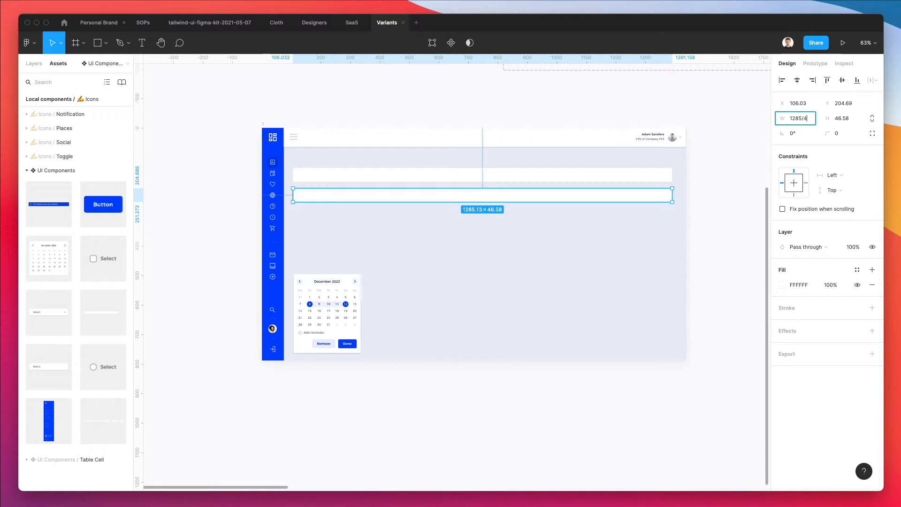
pyautogui.write('/4')
pyautogui.press('Return')
# Move the calendar beside the shortened bar, aligned with its upper edge at X 460, Y 204.69.
pyautogui.click(356, 284)
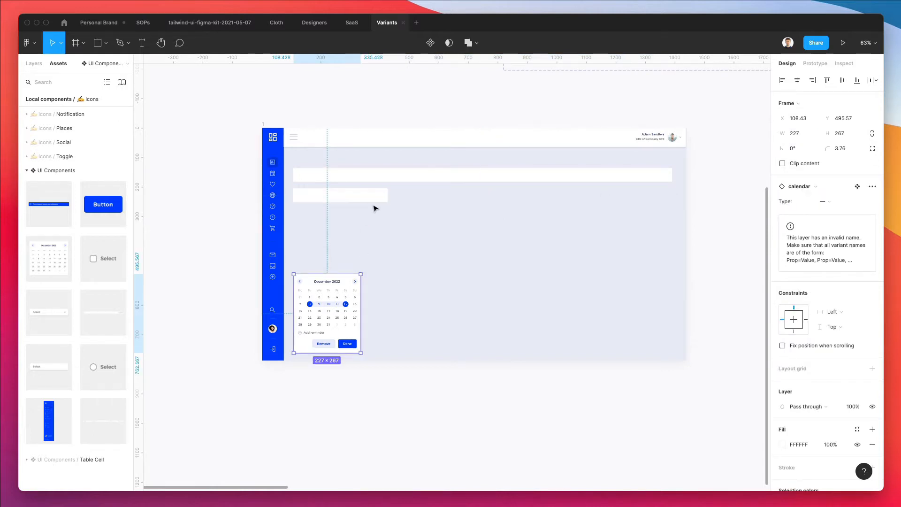
pyautogui.moveTo(328, 290); pyautogui.dragTo(433, 206)
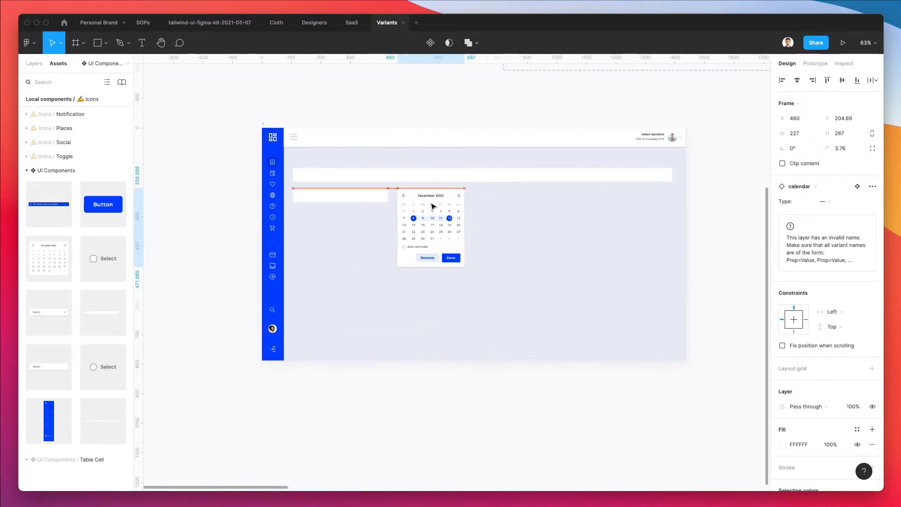
# Stretch the shortened bar downward into a card about 237 px high.
pyautogui.click(346, 194)
pyautogui.scroll(5, 347, 195)
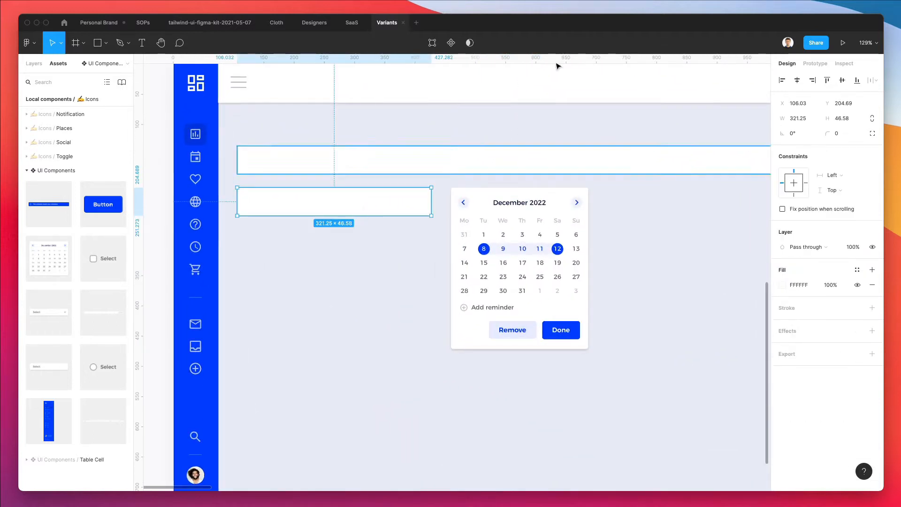
pyautogui.click(731, 0)
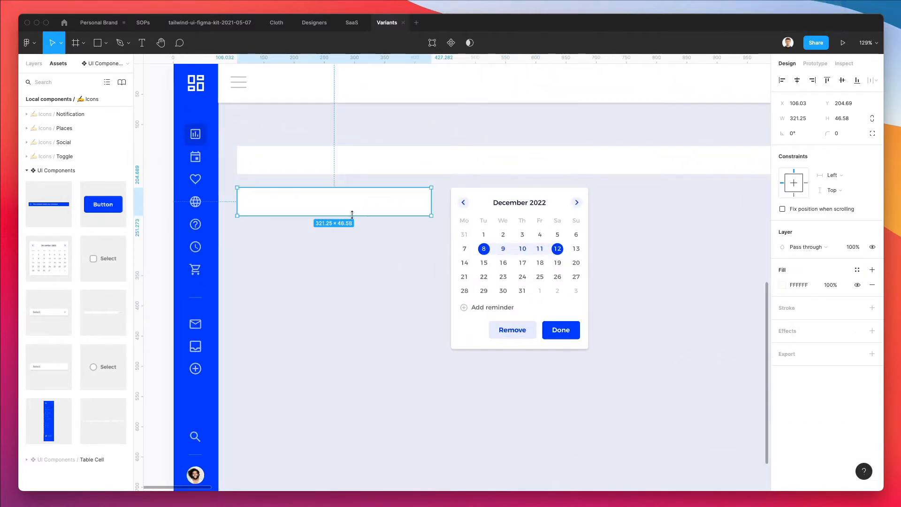
pyautogui.moveTo(358, 214); pyautogui.dragTo(358, 331)
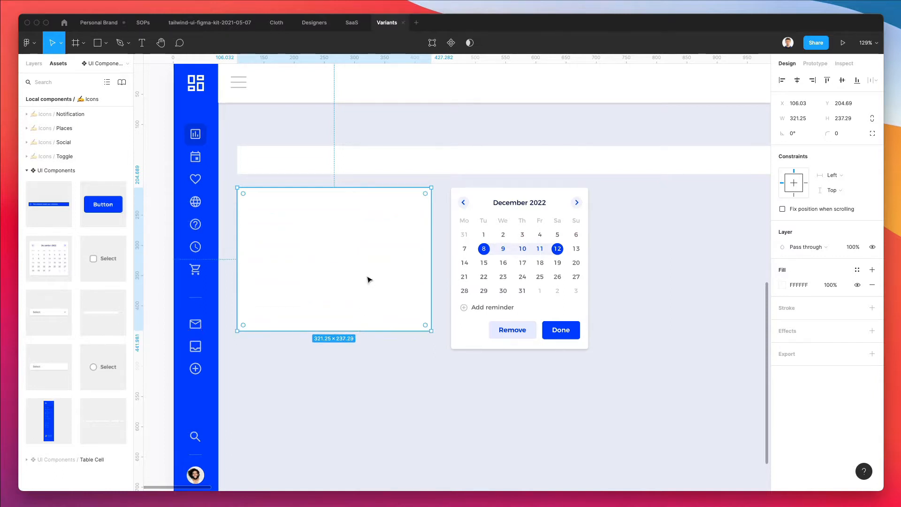
# Copy the calendar's corner radius and drop shadow onto the white card beside it.
pyautogui.click(456, 271)
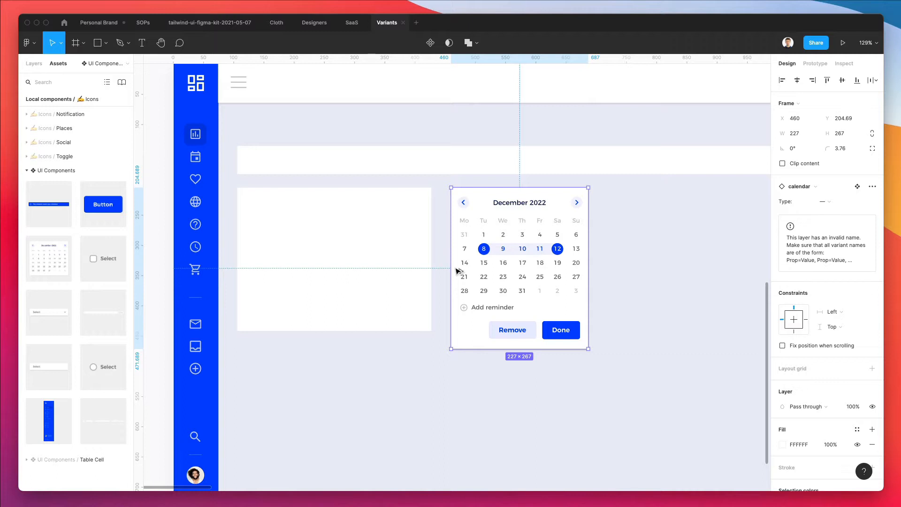
pyautogui.click(411, 250)
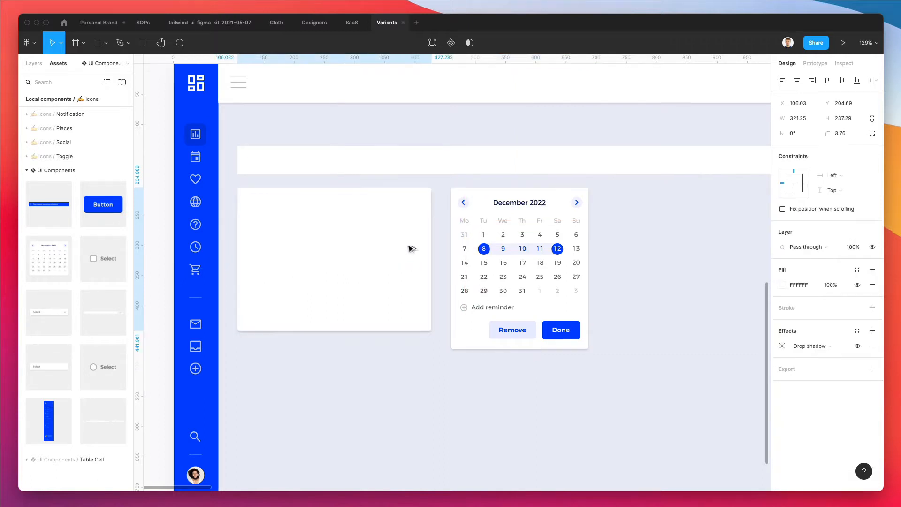
pyautogui.click(441, 257)
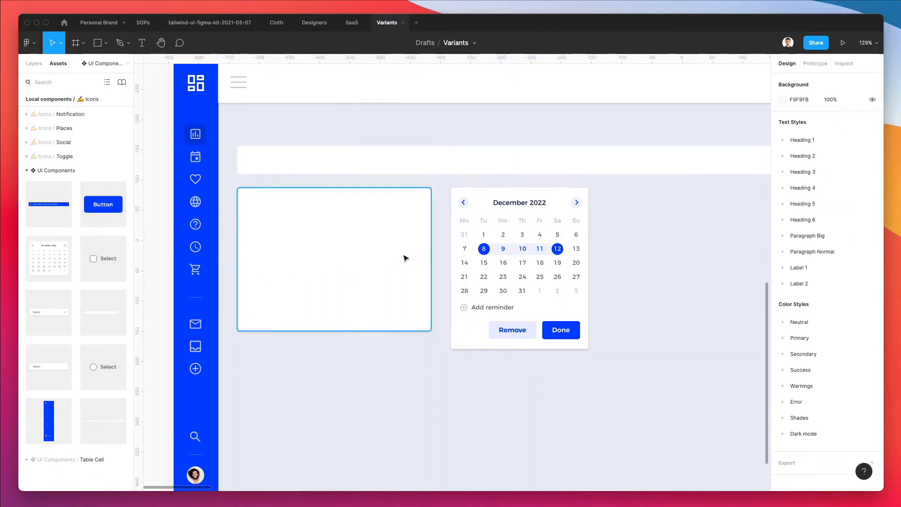
# Examine the new card beside the calendar and compare the dashboard layout with the component sets.
pyautogui.scroll(5, 396, 253)
pyautogui.scroll(-10, 605, 280)
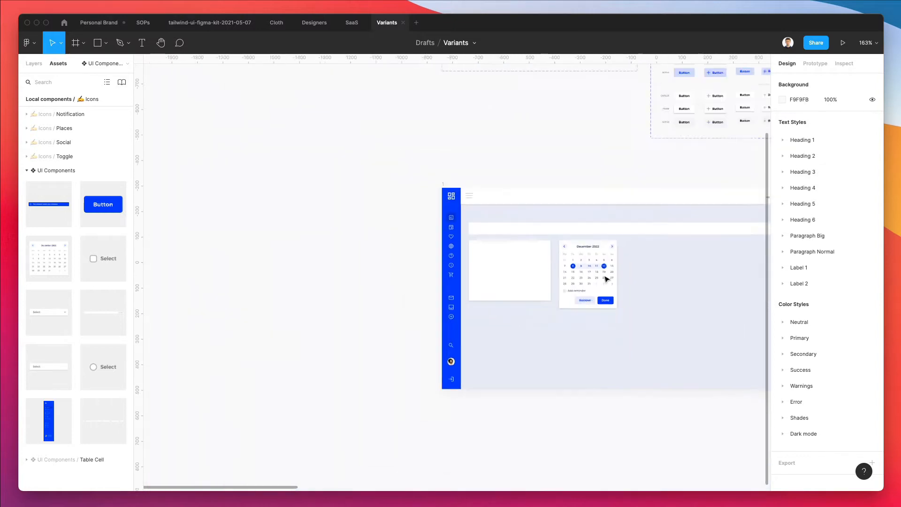
pyautogui.scroll(2, 606, 280)
pyautogui.hscroll(3, 606, 280)
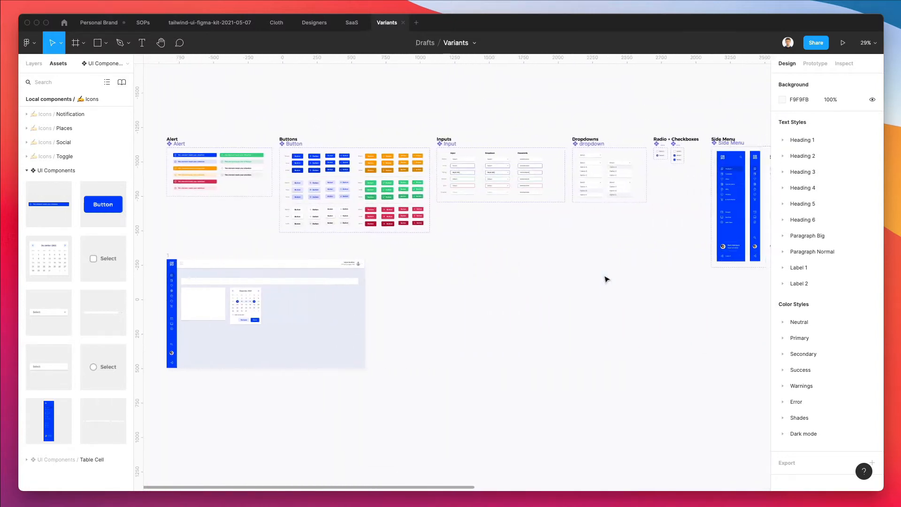
pyautogui.hscroll(-4, 606, 278)
pyautogui.scroll(5, 271, 305)
pyautogui.scroll(10, 269, 307)
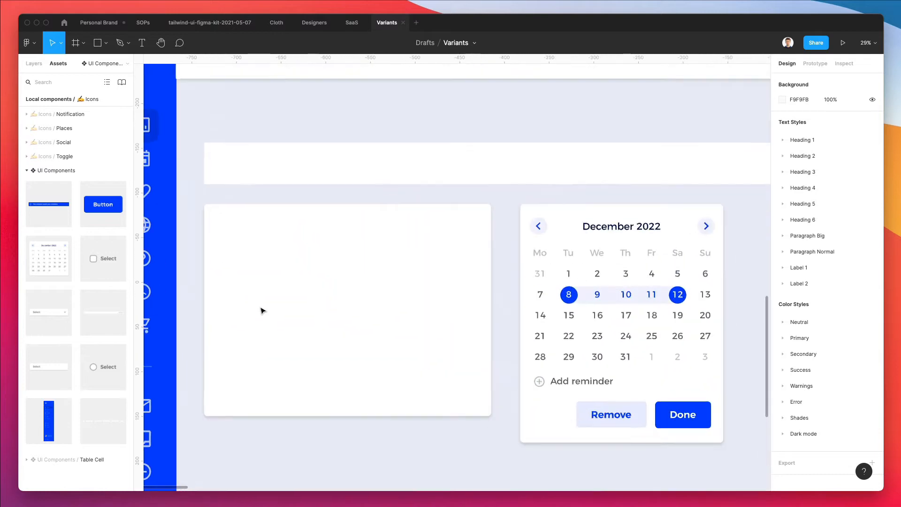
pyautogui.hscroll(-4, 261, 309)
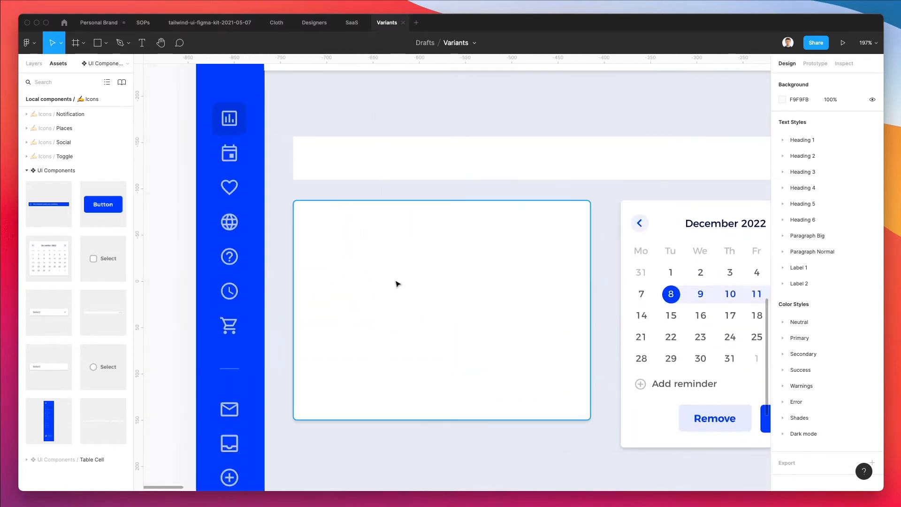
pyautogui.scroll(2, 397, 283)
pyautogui.scroll(-3, 396, 281)
# Paste a copy of the white card over itself and shrink it inside the card to about 298 × 145 px.
pyautogui.click(401, 271)
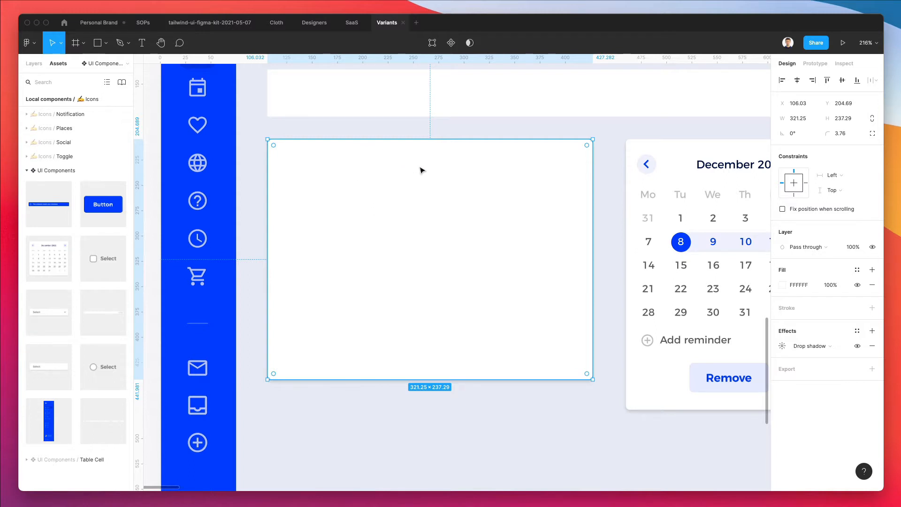
pyautogui.hotkey('ctrl', 'v')
pyautogui.click(34, 63)
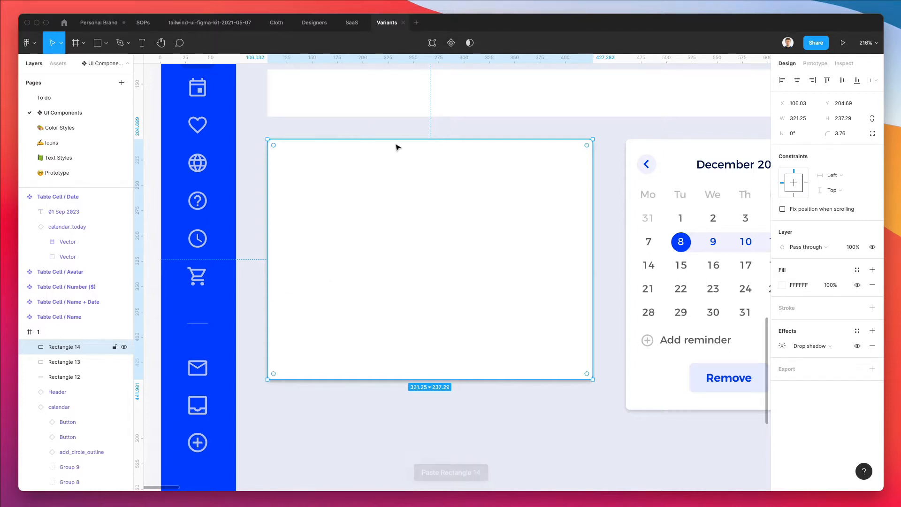
pyautogui.moveTo(395, 141); pyautogui.dragTo(428, 147)
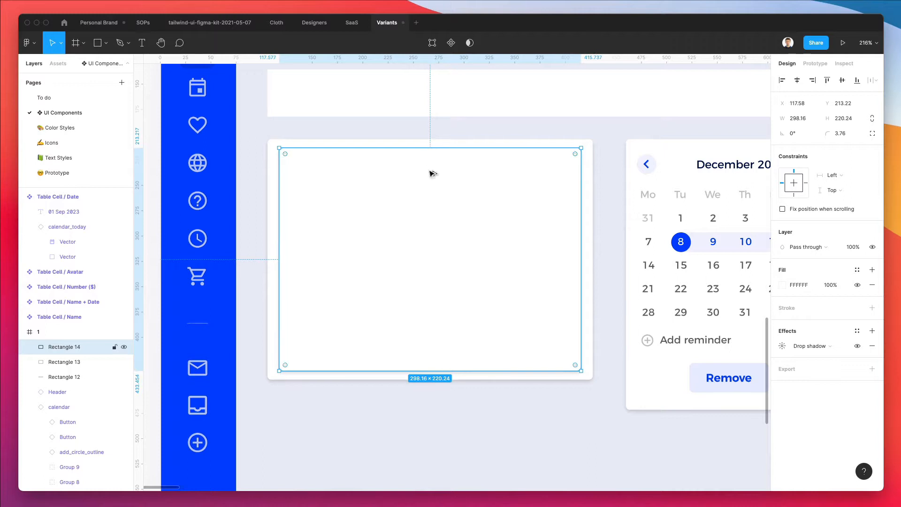
pyautogui.moveTo(456, 371); pyautogui.dragTo(452, 294)
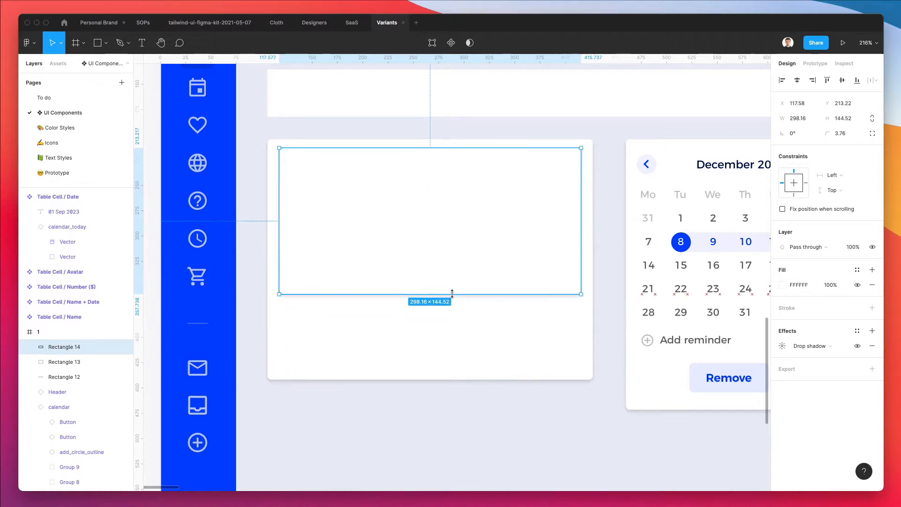
pyautogui.click(458, 432)
pyautogui.scroll(-2, 459, 432)
# Fill the inner rectangle with F4F4F4 and remove its drop shadow.
pyautogui.click(506, 252)
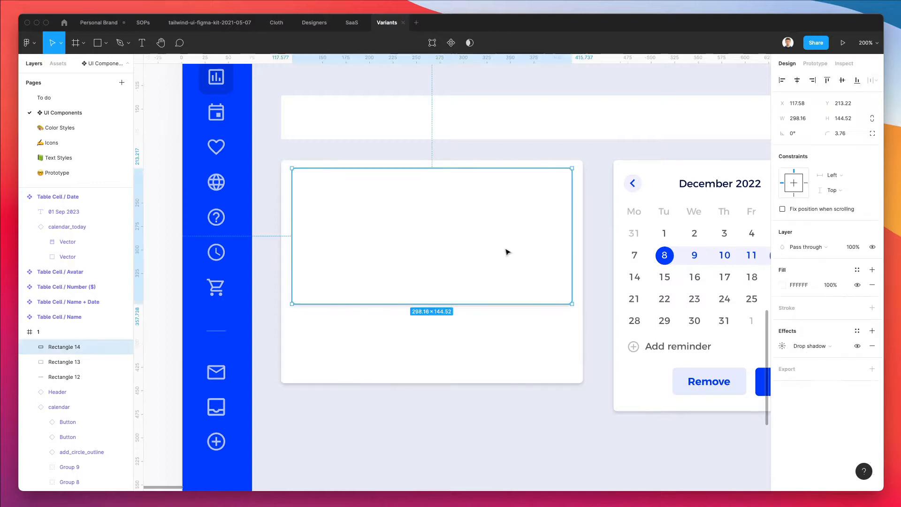
pyautogui.click(781, 286)
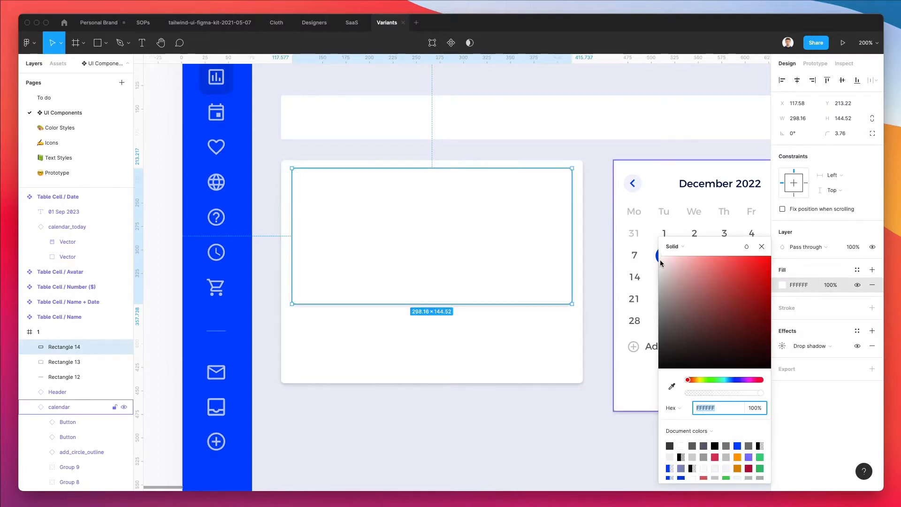
pyautogui.write('F5F5F5')
pyautogui.press('Return')
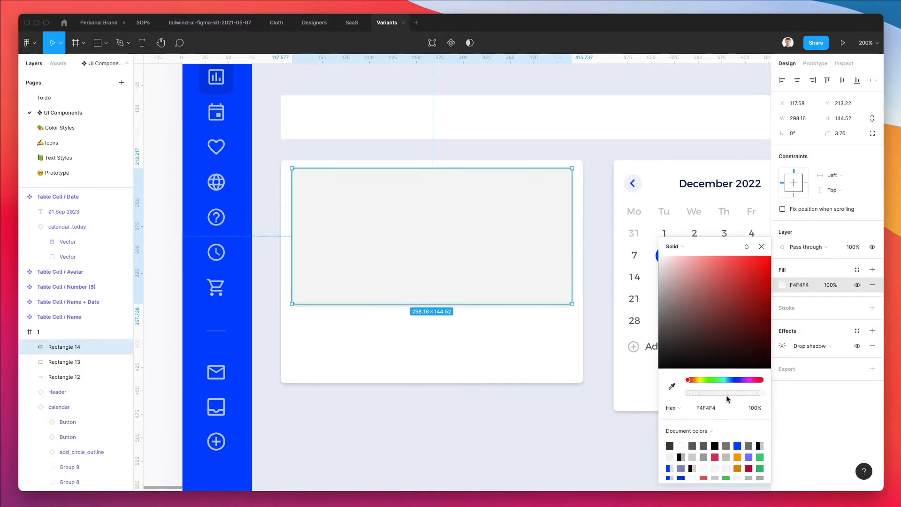
pyautogui.click(872, 346)
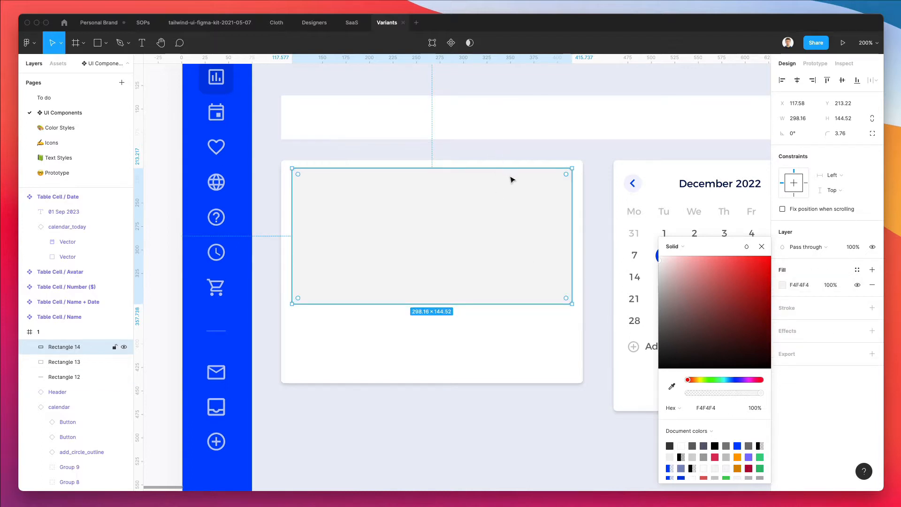
# Widen the inner rectangle evenly on both sides to about 303 px.
pyautogui.click(803, 120)
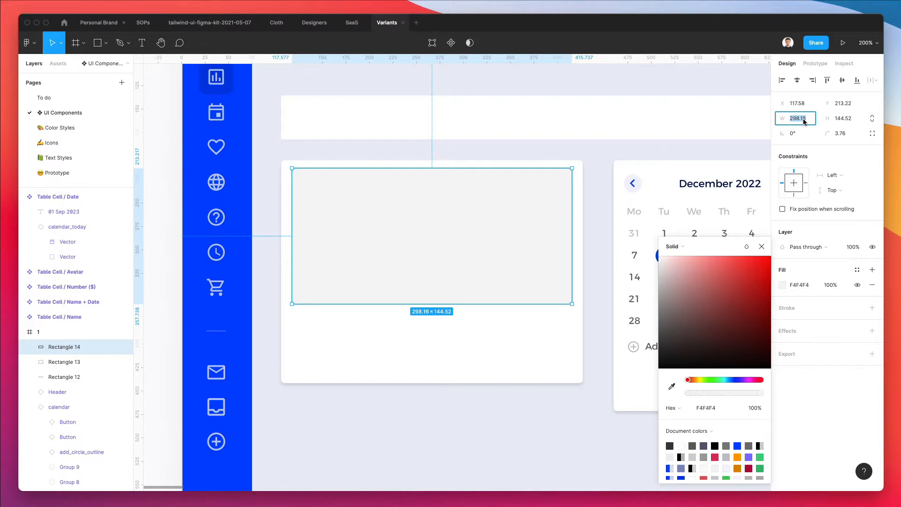
pyautogui.scroll(5, 464, 218)
pyautogui.moveTo(204, 190); pyautogui.dragTo(201, 190)
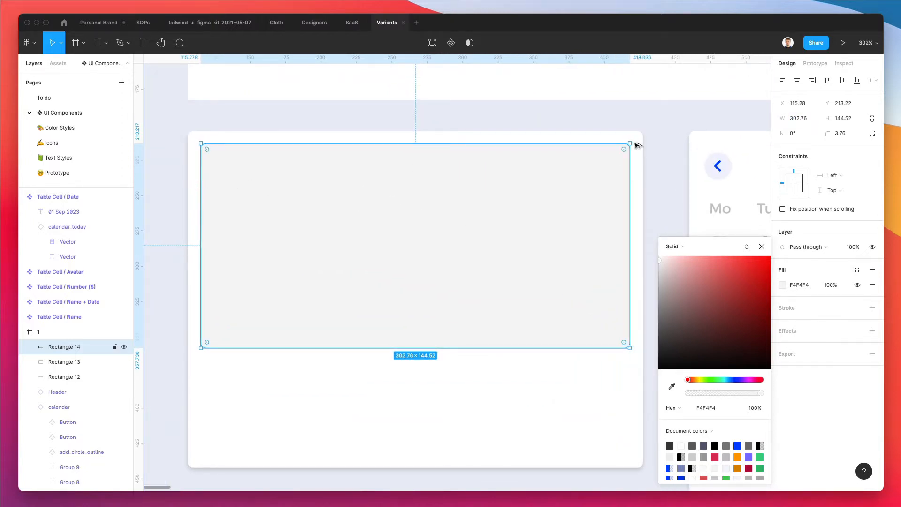
# Set the grey inner rectangle's width to 302 px.
pyautogui.doubleClick(801, 121)
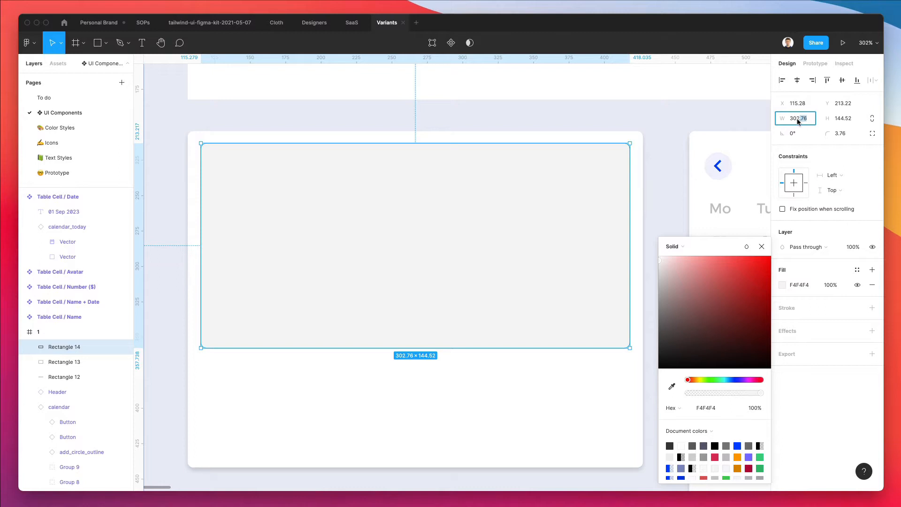
pyautogui.press('BackSpace')
pyautogui.press('Return')
# Paste a copy of the calendar's month title into the card, below the grey rectangle and flush with its left edge.
pyautogui.scroll(-3, 413, 233)
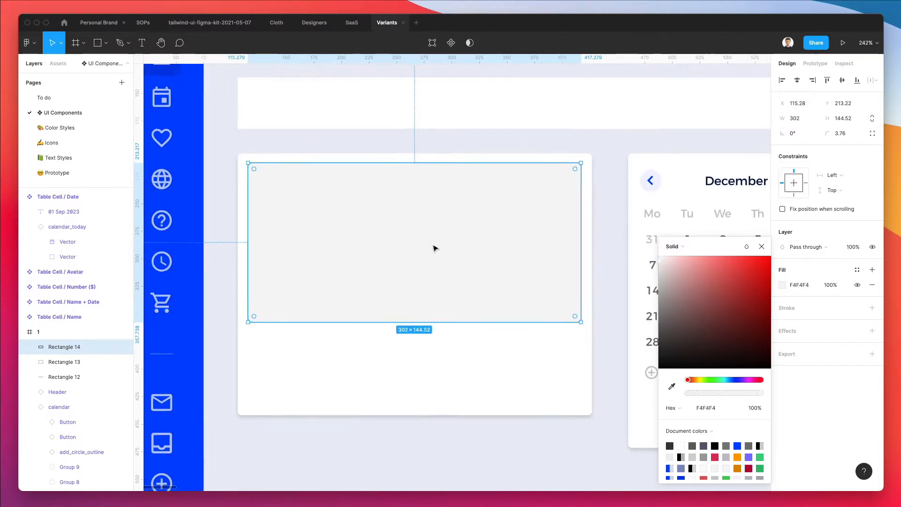
pyautogui.scroll(-3, 433, 245)
pyautogui.keyDown('super'); pyautogui.click(702, 195); pyautogui.keyUp('super')
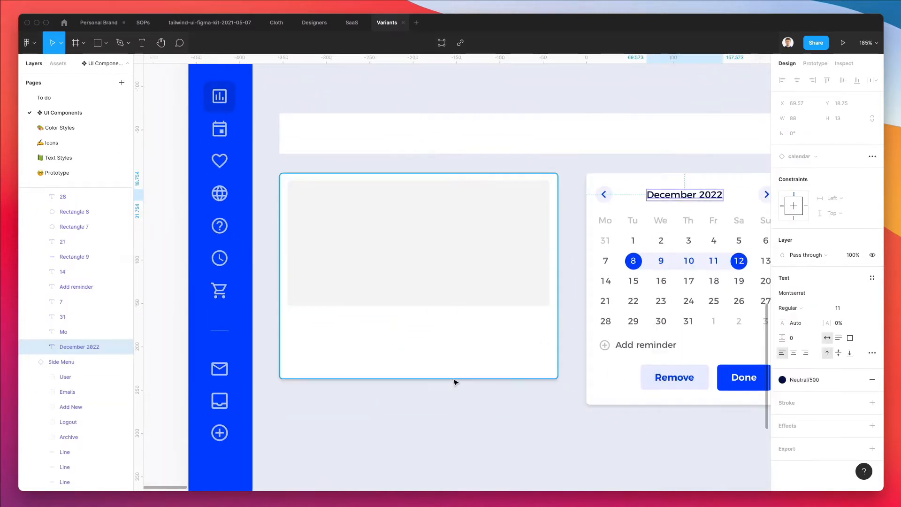
pyautogui.click(396, 353)
pyautogui.hotkey('shift', '2')
pyautogui.press('super+v')
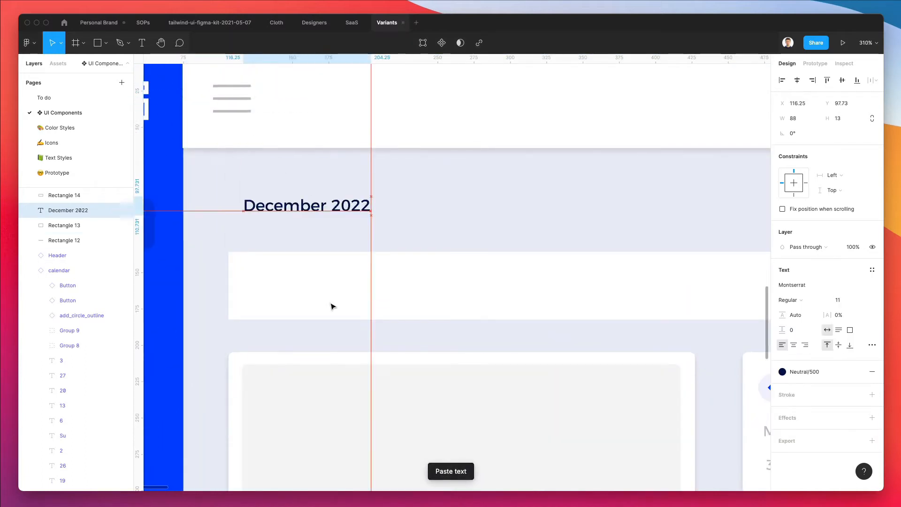
pyautogui.moveTo(298, 206); pyautogui.dragTo(296, 371)
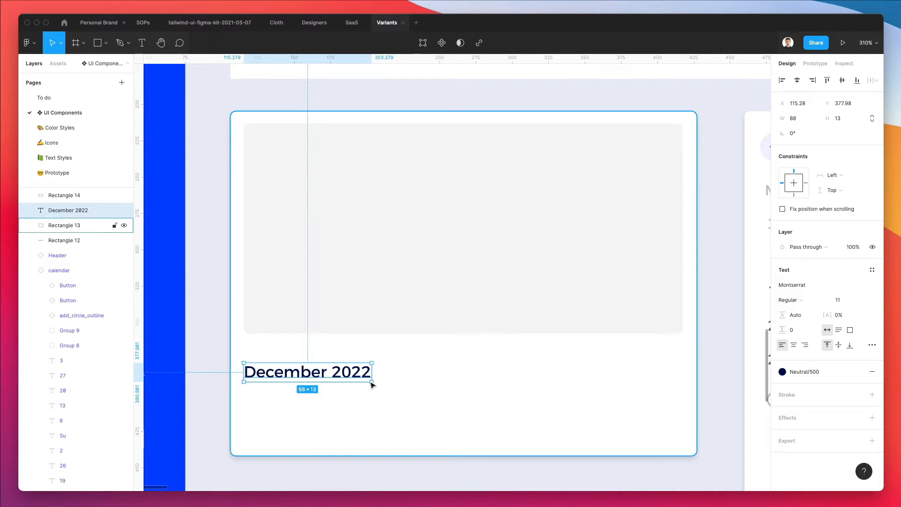
pyautogui.press('Up')
pyautogui.press('Up')
pyautogui.press('Up')
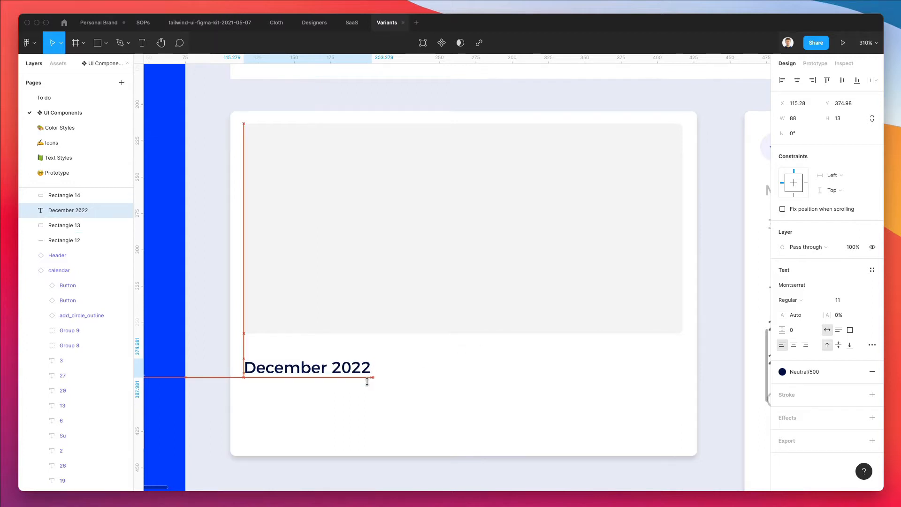
# Paste a copy of the calendar's day number 1 into the card and place it just below the title.
pyautogui.scroll(-3, 367, 380)
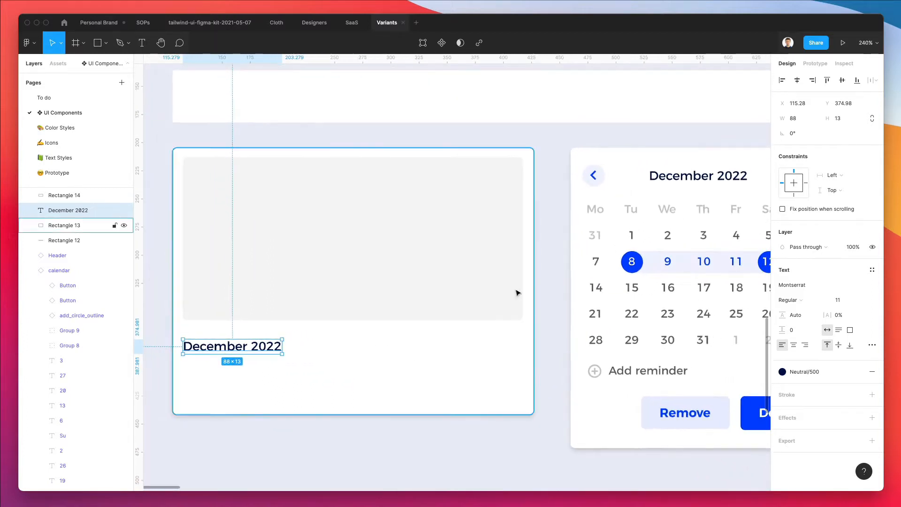
pyautogui.click(627, 238)
pyautogui.scroll(1, 322, 352)
pyautogui.hscroll(-2, 278, 372)
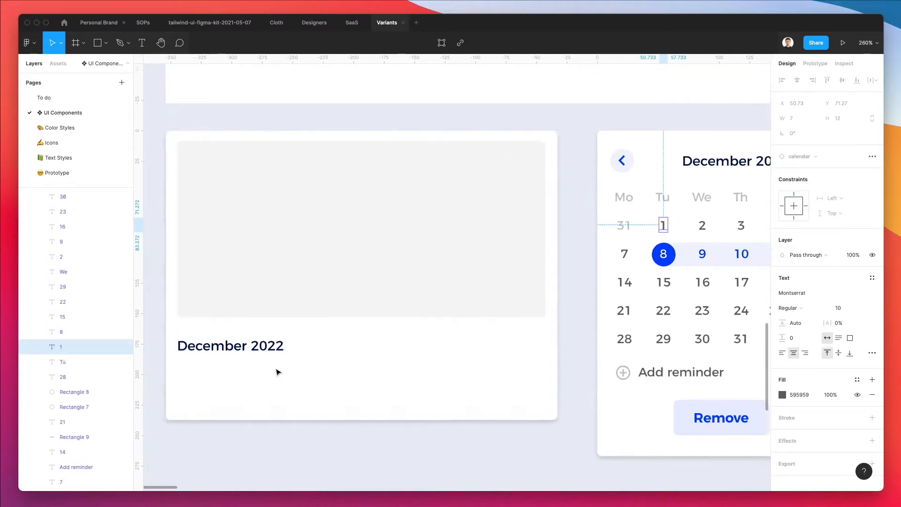
pyautogui.scroll(-1, 278, 371)
pyautogui.click(719, 343)
pyautogui.scroll(5, 255, 347)
pyautogui.click(279, 338)
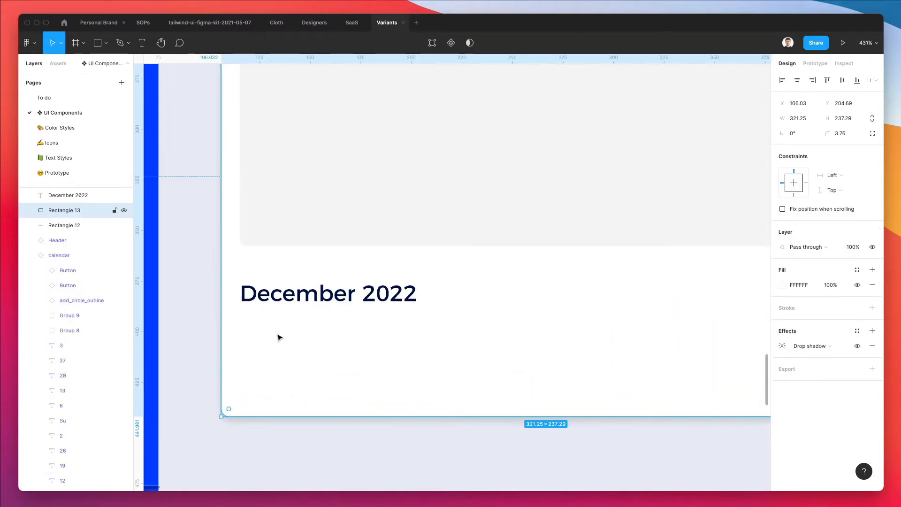
pyautogui.press('super+v')
pyautogui.moveTo(181, 94); pyautogui.dragTo(329, 345)
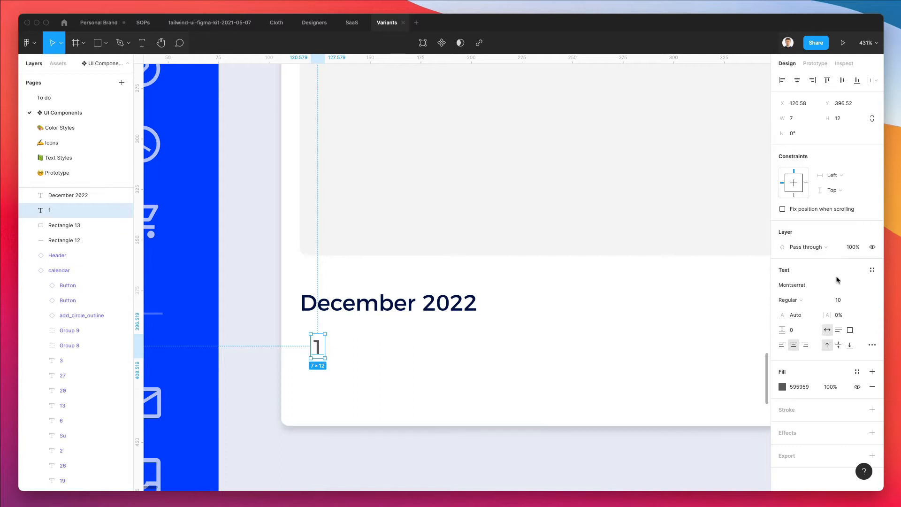
# Left-align the pasted number text and replace it with 13 July 2021.
pyautogui.hotkey('shift', 'Tab')
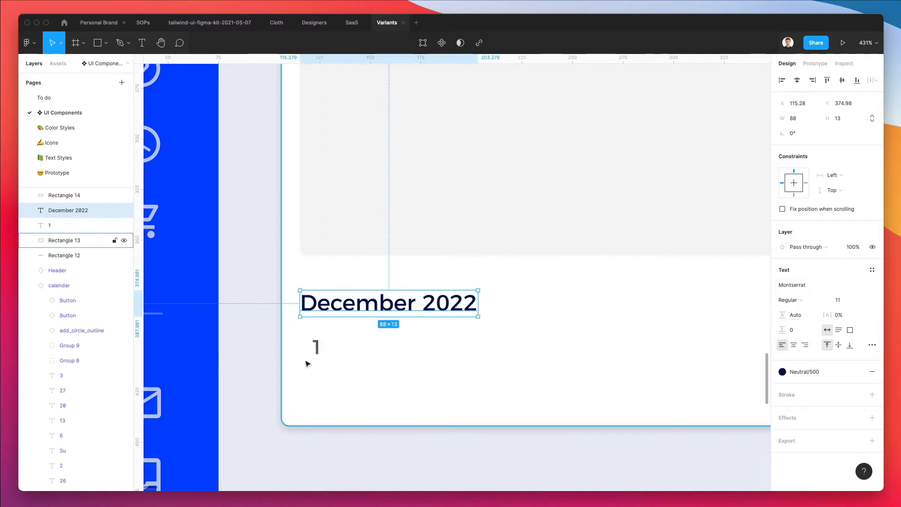
pyautogui.doubleClick(320, 348)
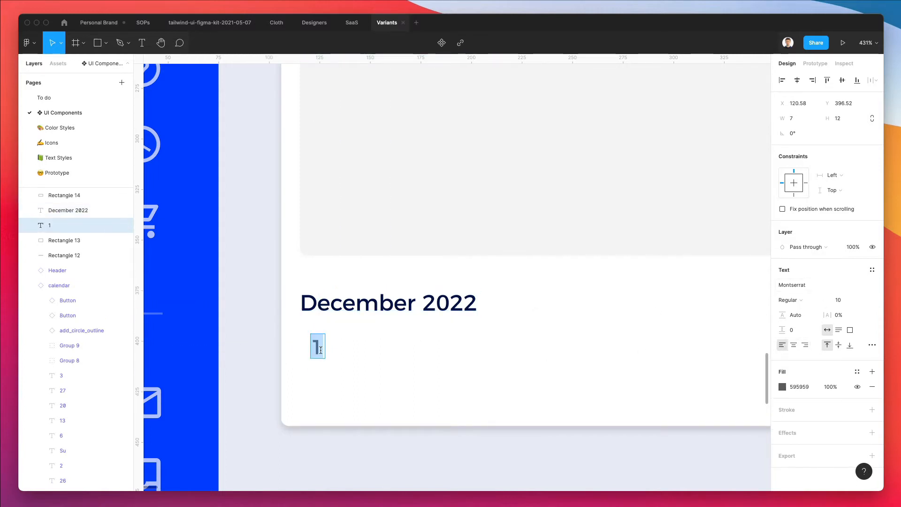
pyautogui.write('13')
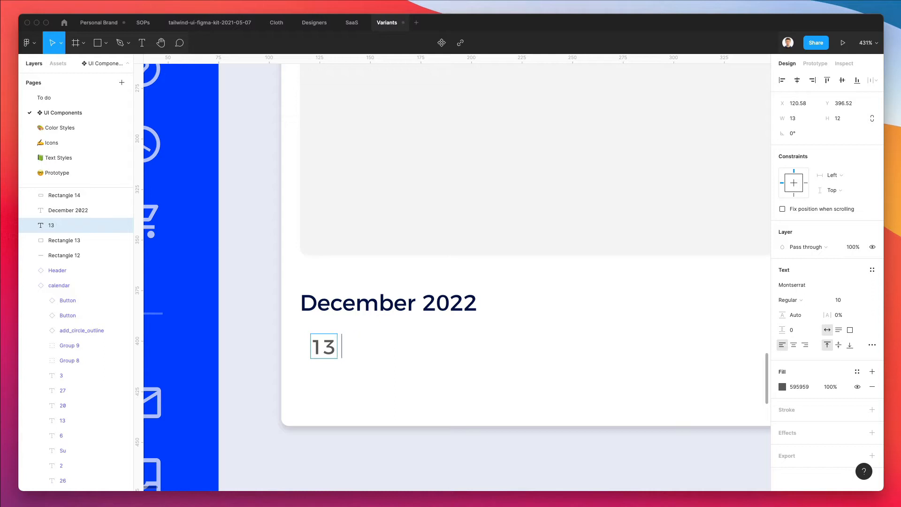
pyautogui.write(' July 202')
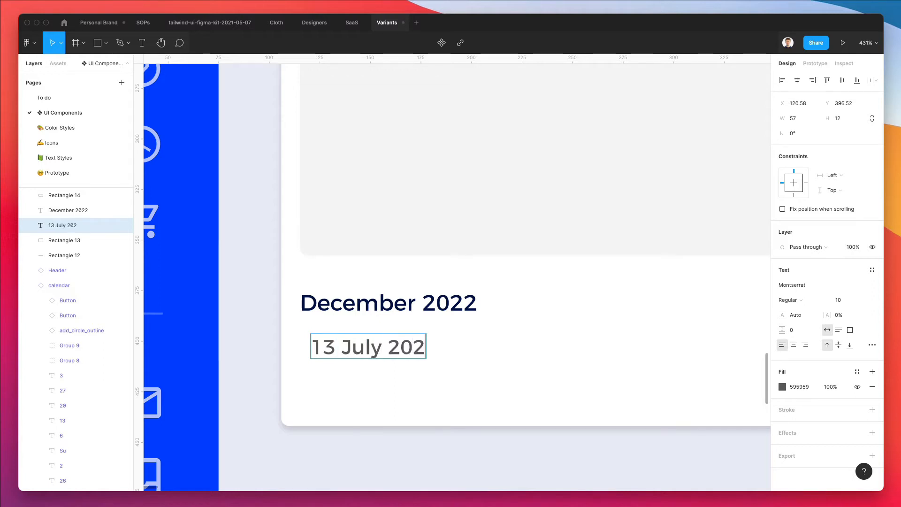
pyautogui.write('1')
# Replace the card's title text with This is a magic card.
pyautogui.doubleClick(386, 305)
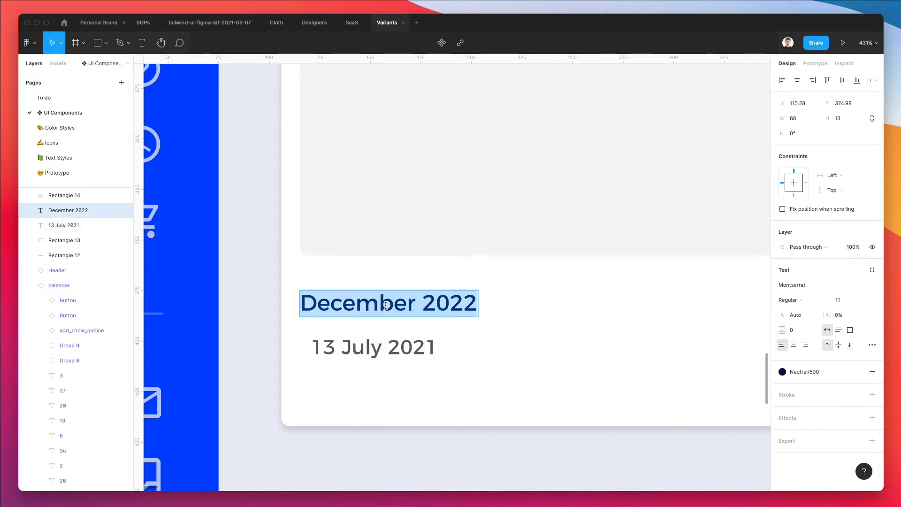
pyautogui.scroll(-2, 385, 306)
pyautogui.keyDown('ctrl'); pyautogui.scroll(-3, 386, 305); pyautogui.keyUp('ctrl')
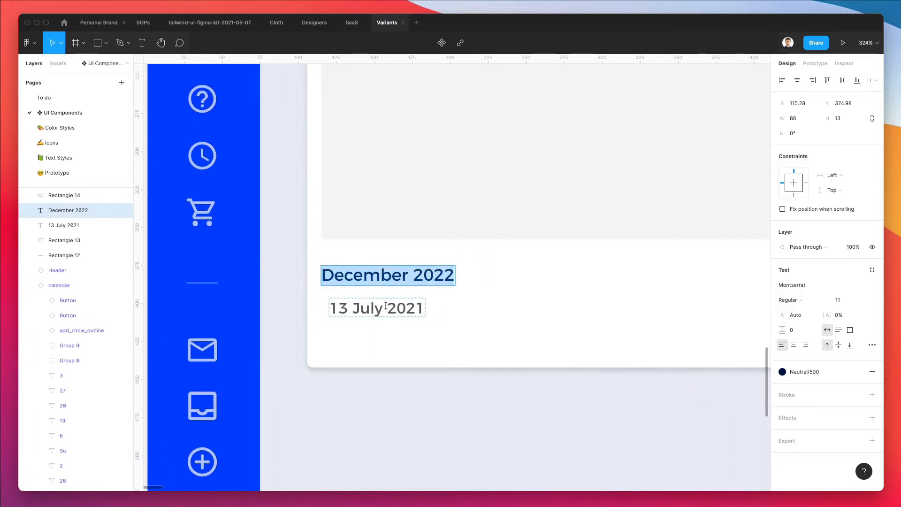
pyautogui.write('This is t')
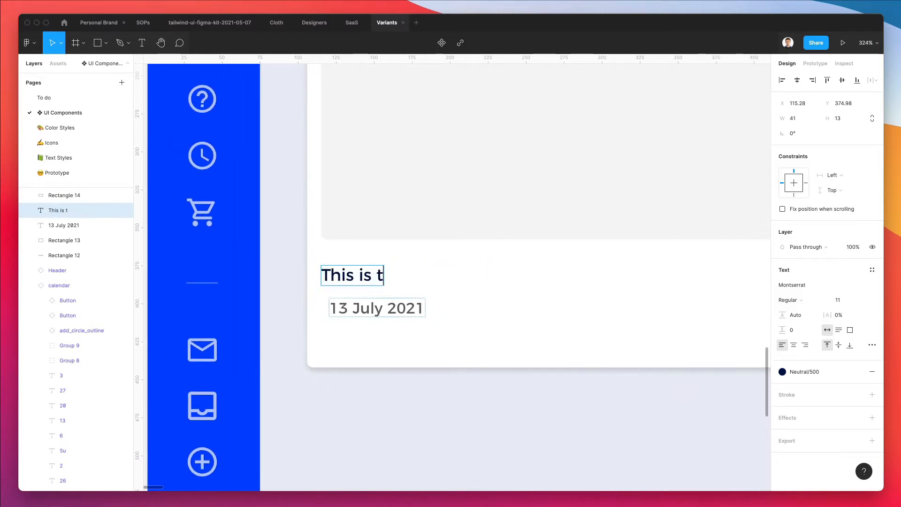
pyautogui.write('he')
pyautogui.press('BackSpace')
pyautogui.press('BackSpace')
pyautogui.press('BackSpace')
pyautogui.press('BackSpace')
pyautogui.write('a magic card')
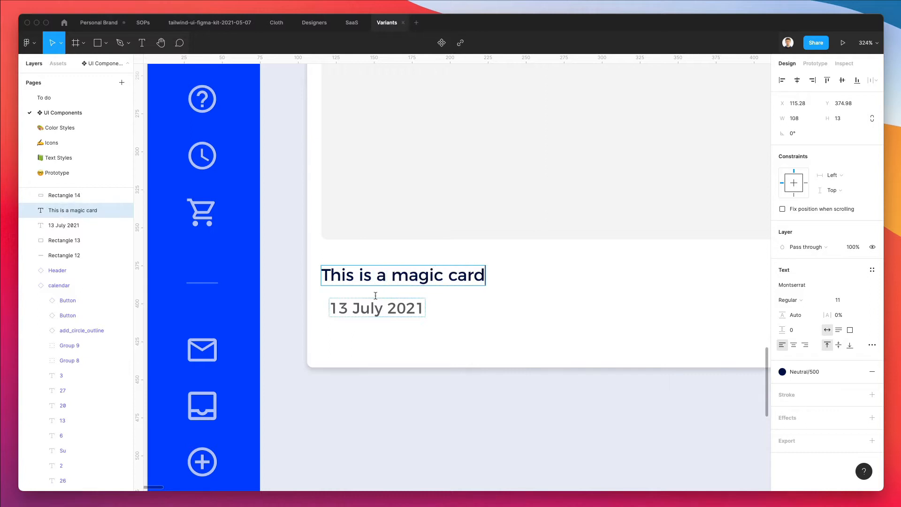
pyautogui.press('Escape')
# Duplicate the date text to its right on the same line and replace the copy with the person's full name.
pyautogui.click(379, 313)
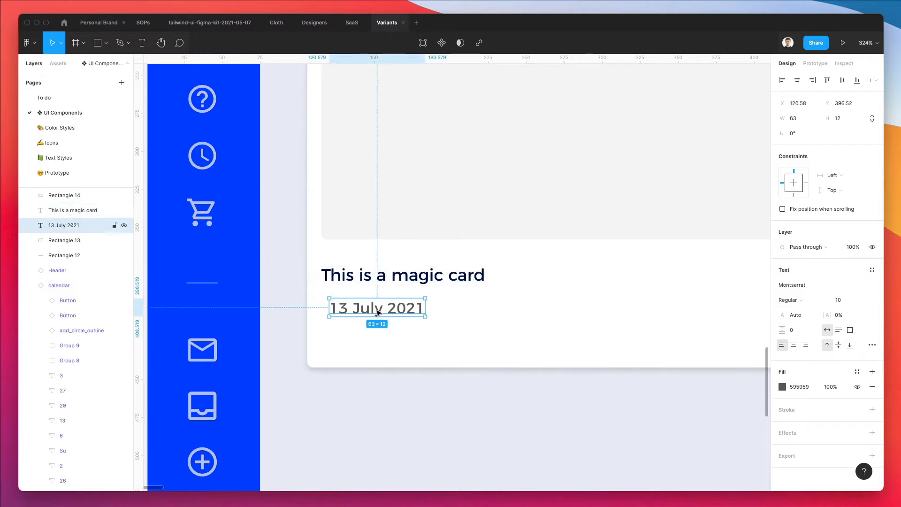
pyautogui.moveTo(379, 314); pyautogui.dragTo(535, 315)
pyautogui.doubleClick(535, 314)
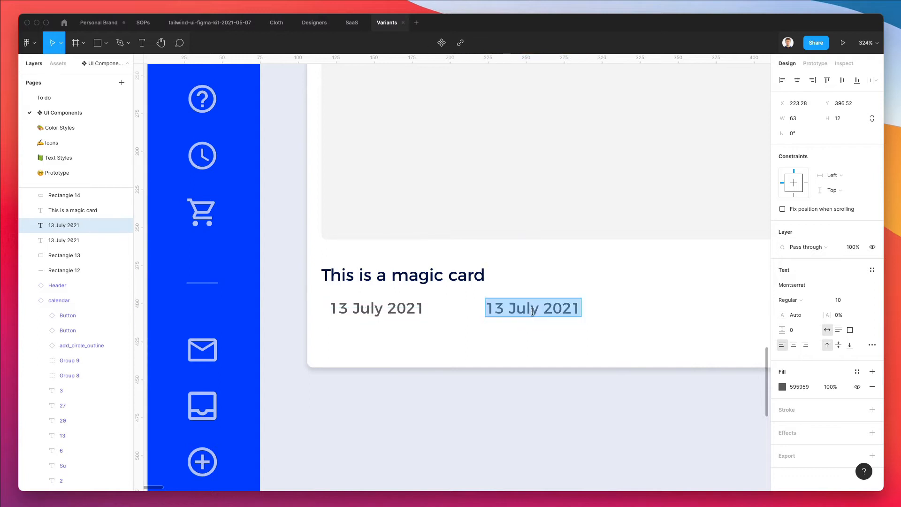
pyautogui.write('Mark Atkinsons')
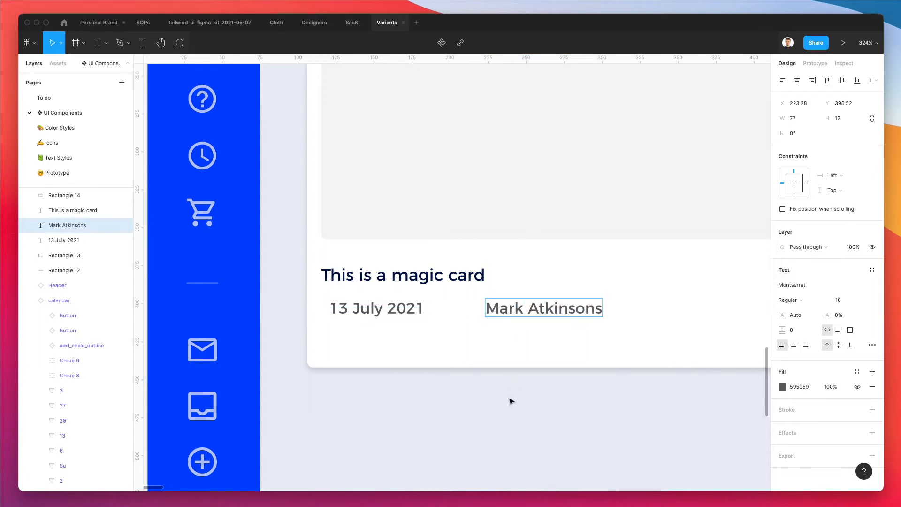
pyautogui.press('Escape')
pyautogui.click(509, 398)
# Move the card's title, date and name texts together 7 px right and 3 px up.
pyautogui.scroll(-3, 509, 398)
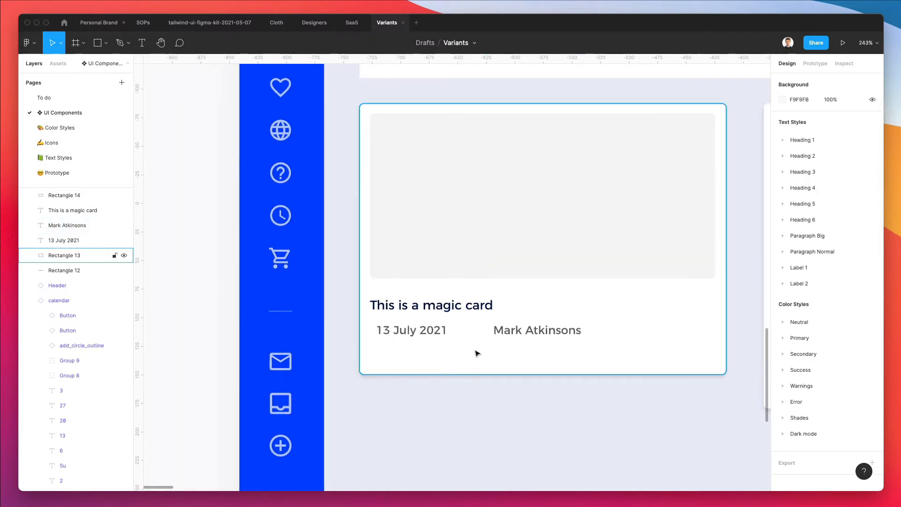
pyautogui.click(415, 329)
pyautogui.hscroll(2, 404, 326)
pyautogui.click(372, 300)
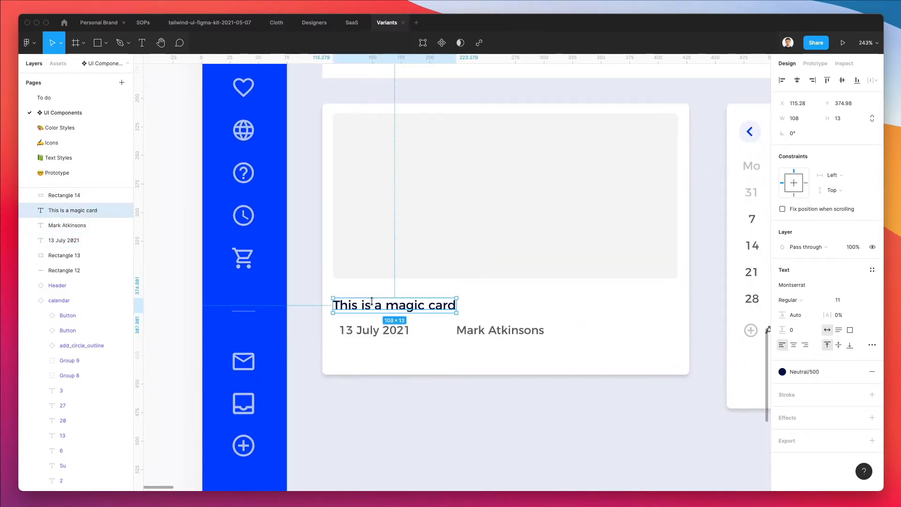
pyautogui.keyDown('shift'); pyautogui.click(386, 331); pyautogui.keyUp('shift')
pyautogui.keyDown('shift'); pyautogui.click(495, 332); pyautogui.keyUp('shift')
pyautogui.hotkey('shift', 'Right')
pyautogui.press('Up')
pyautogui.press('Up')
pyautogui.press('Up')
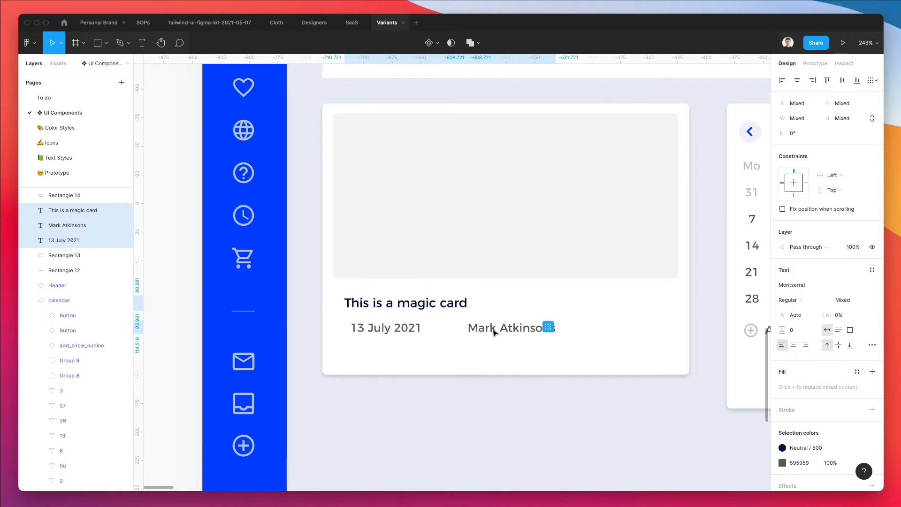
pyautogui.press('Left')
pyautogui.press('Left')
pyautogui.press('Left')
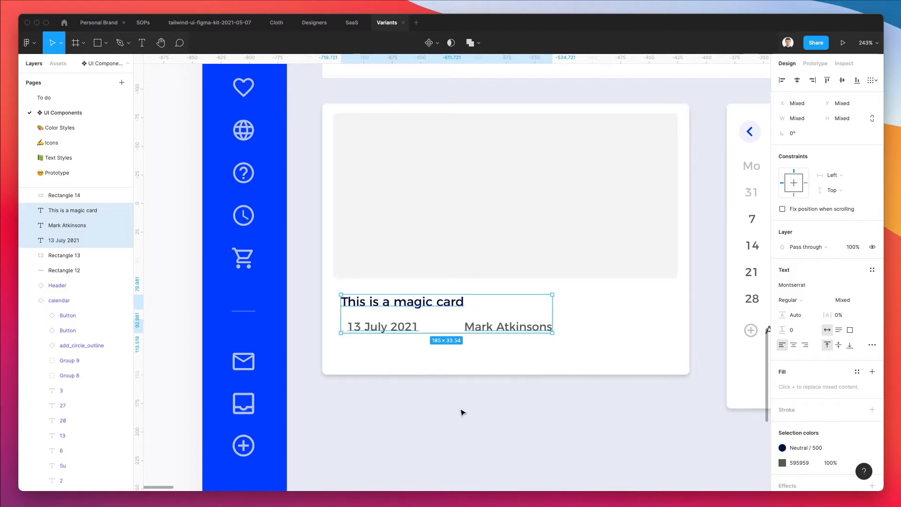
pyautogui.click(460, 410)
# Move the date 10 px right, and lower the date and name texts together by 3 px.
pyautogui.click(382, 326)
pyautogui.hotkey('shift', 'Right')
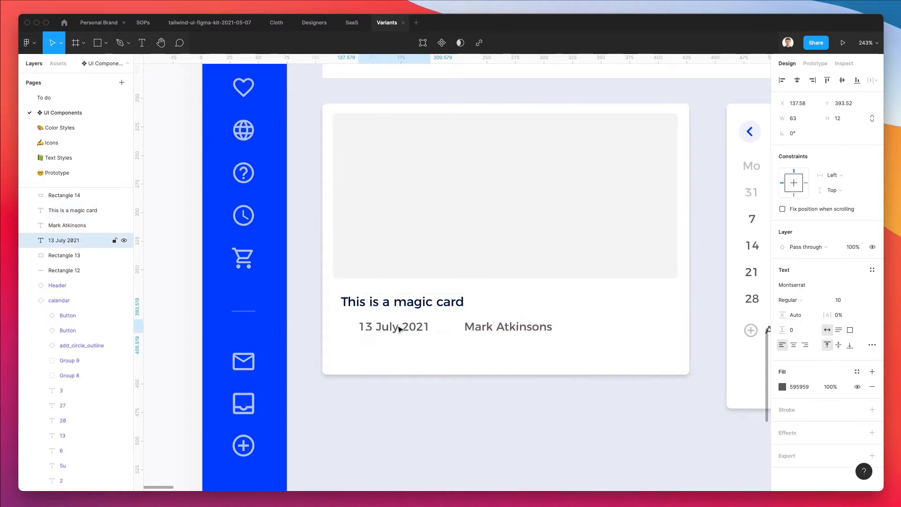
pyautogui.keyDown('shift'); pyautogui.click(474, 326); pyautogui.keyUp('shift')
pyautogui.scroll(4, 474, 327)
pyautogui.press('Down')
pyautogui.press('Down')
pyautogui.press('Down')
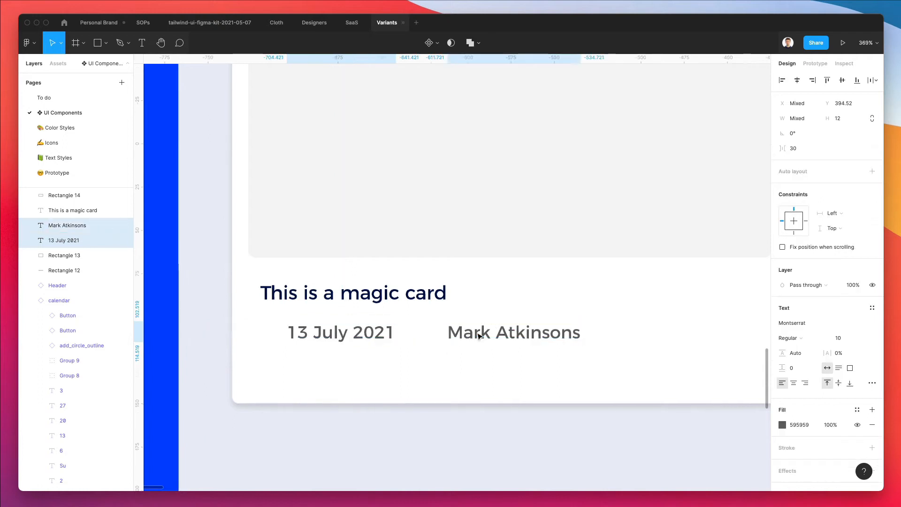
pyautogui.click(460, 460)
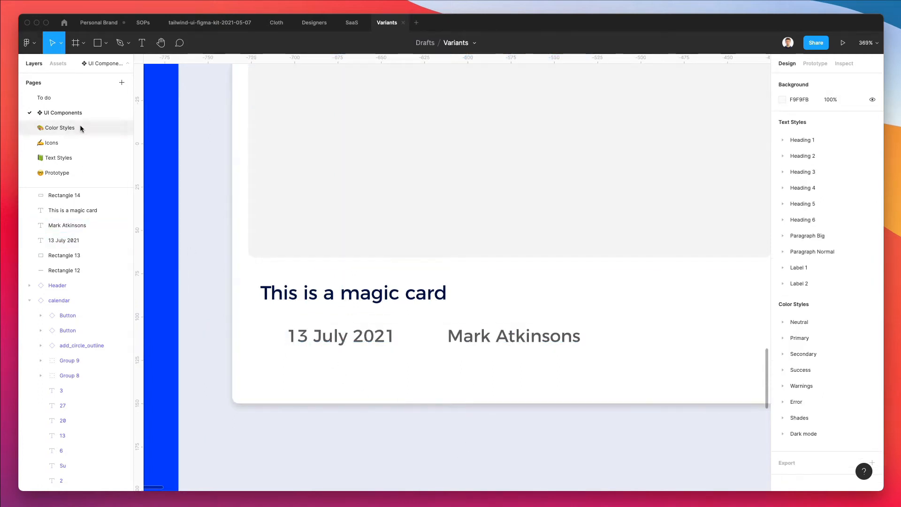
# Place the calendar_today icon component just left of the date and scale it down to about 13 × 13 px.
pyautogui.click(58, 64)
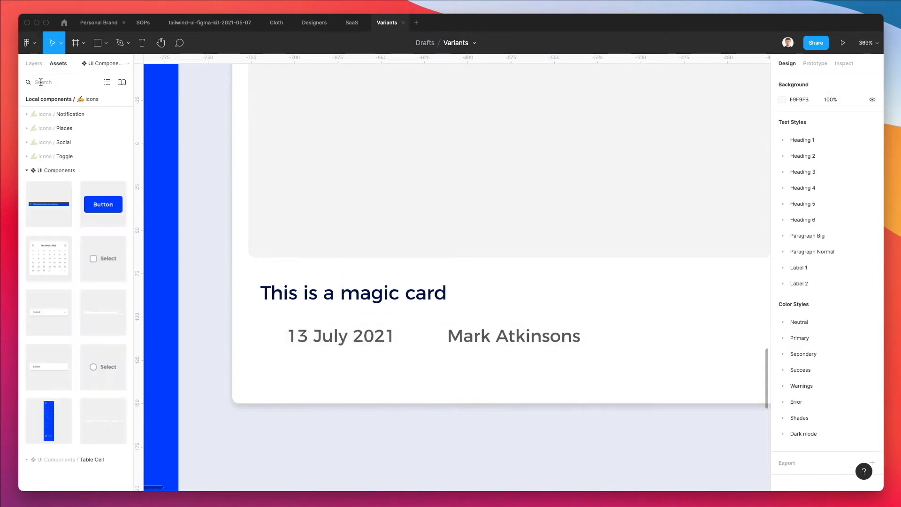
pyautogui.write('clae')
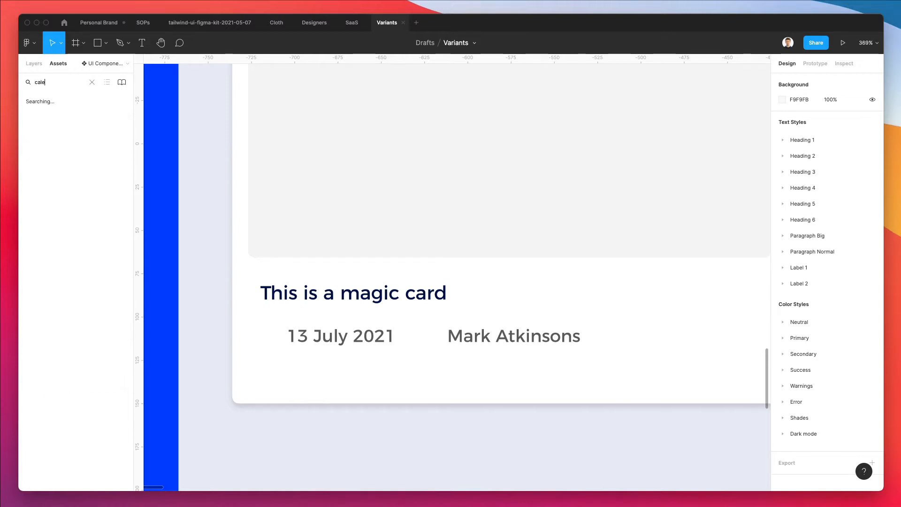
pyautogui.write('n')
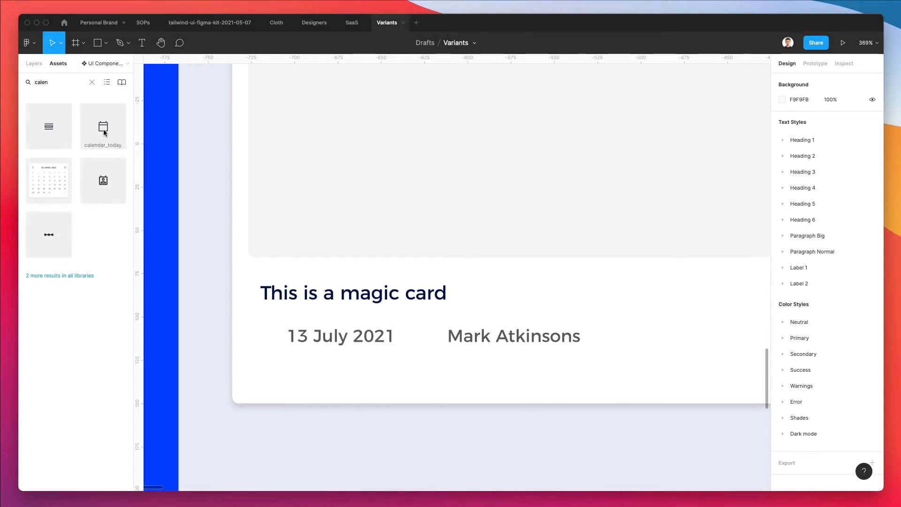
pyautogui.moveTo(103, 127); pyautogui.dragTo(261, 333)
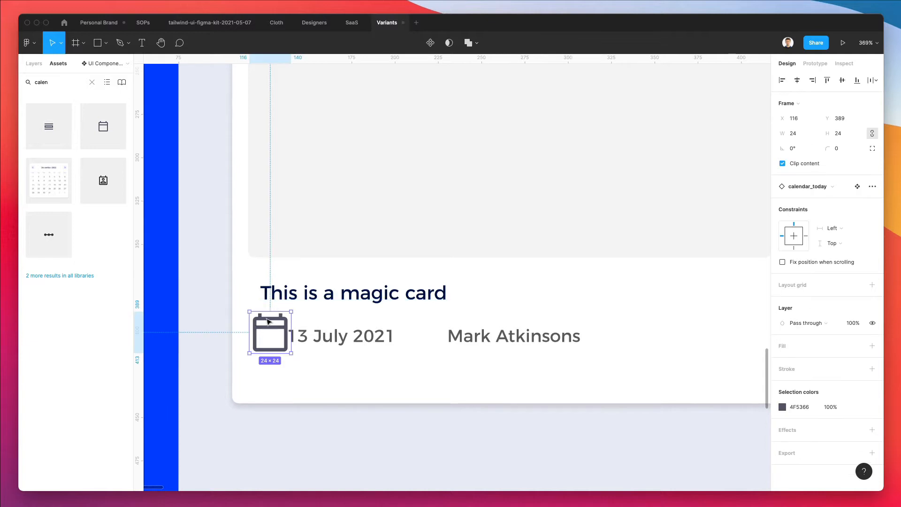
pyautogui.press('k')
pyautogui.moveTo(292, 310); pyautogui.dragTo(272, 338)
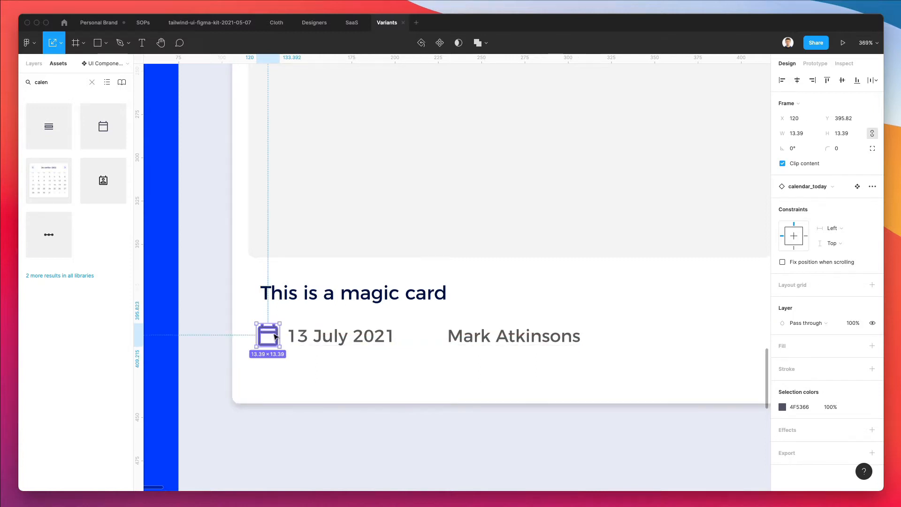
# Apply the Gray 4 color style to the calendar icon beside the date.
pyautogui.doubleClick(275, 337)
pyautogui.hscroll(3, 561, 356)
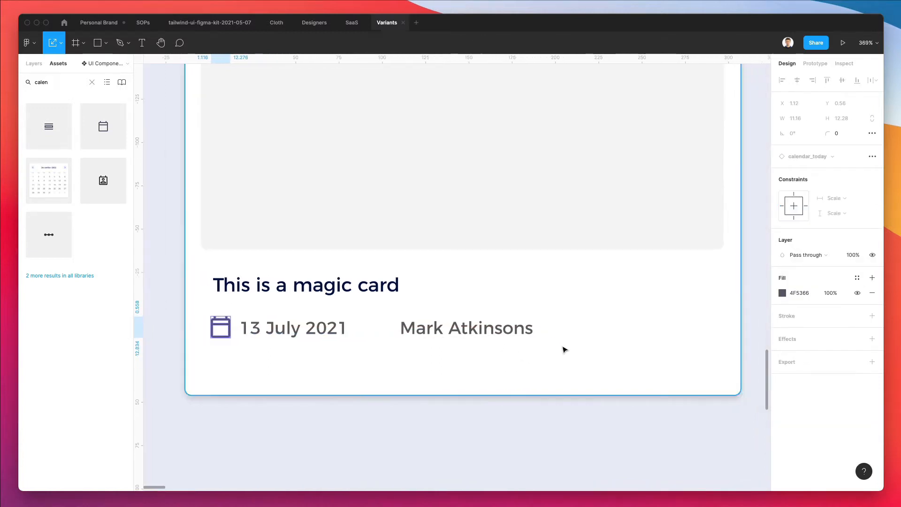
pyautogui.click(855, 277)
pyautogui.scroll(-10, 844, 374)
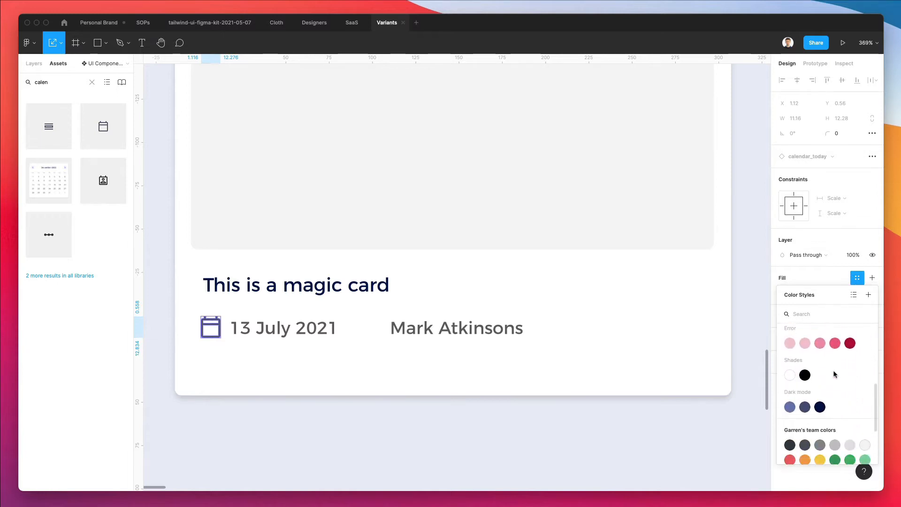
pyautogui.scroll(-2, 833, 374)
pyautogui.click(834, 418)
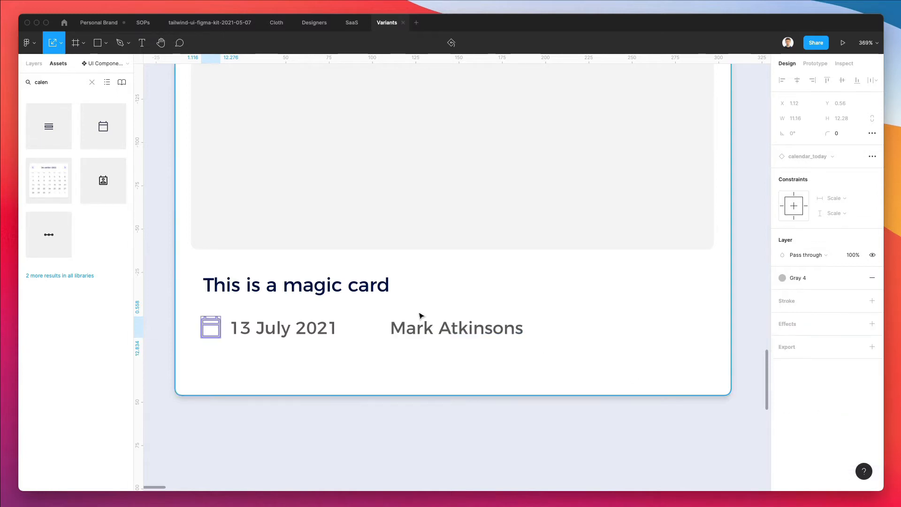
# Nudge the calendar icon 1 px right and the date text 2 px right.
pyautogui.click(262, 334)
pyautogui.click(217, 326)
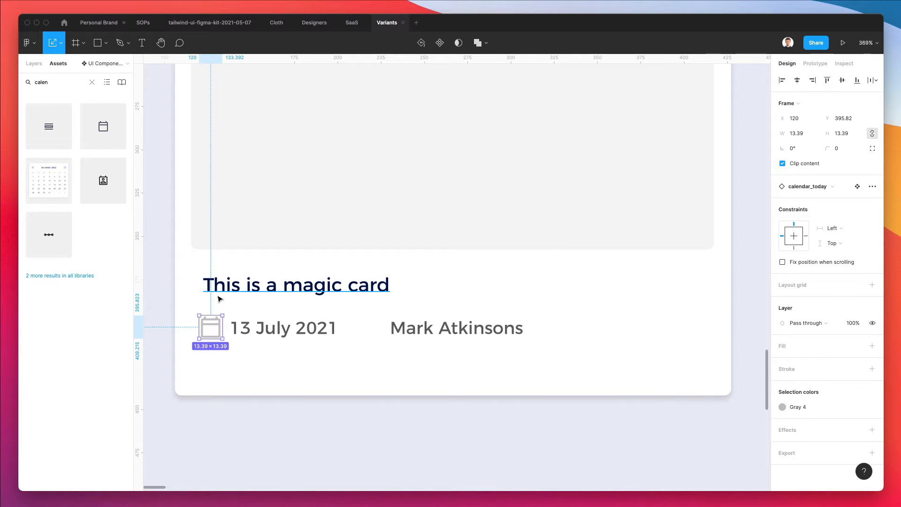
pyautogui.press('Right')
pyautogui.press('Down')
pyautogui.press('Up')
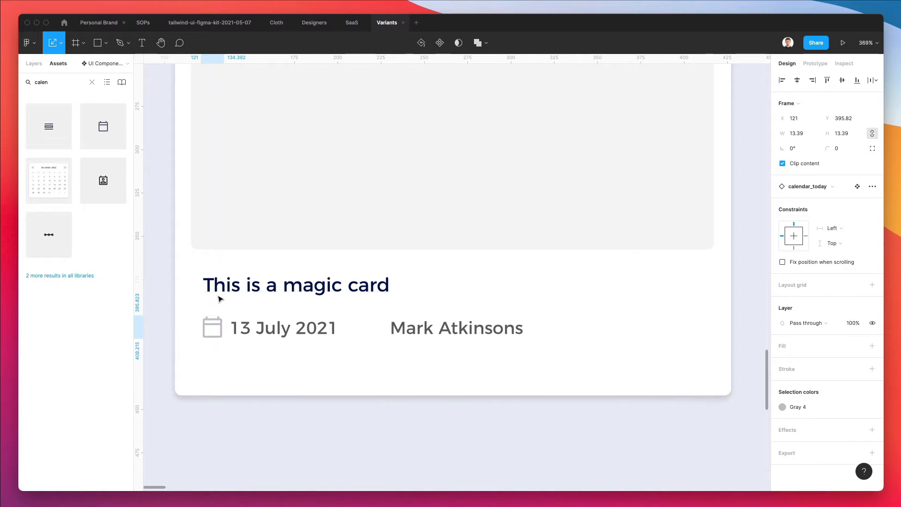
pyautogui.press('Left')
pyautogui.press('Right')
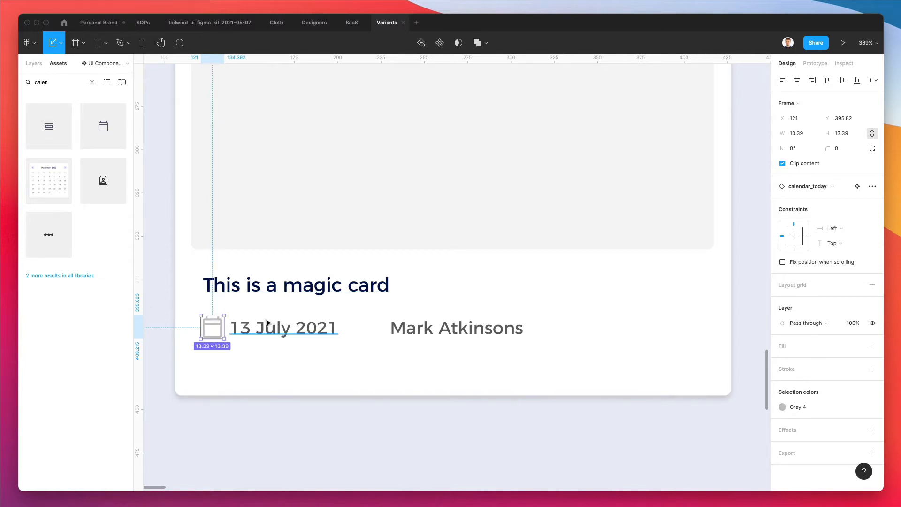
pyautogui.click(266, 322)
pyautogui.press('Right')
pyautogui.press('Right')
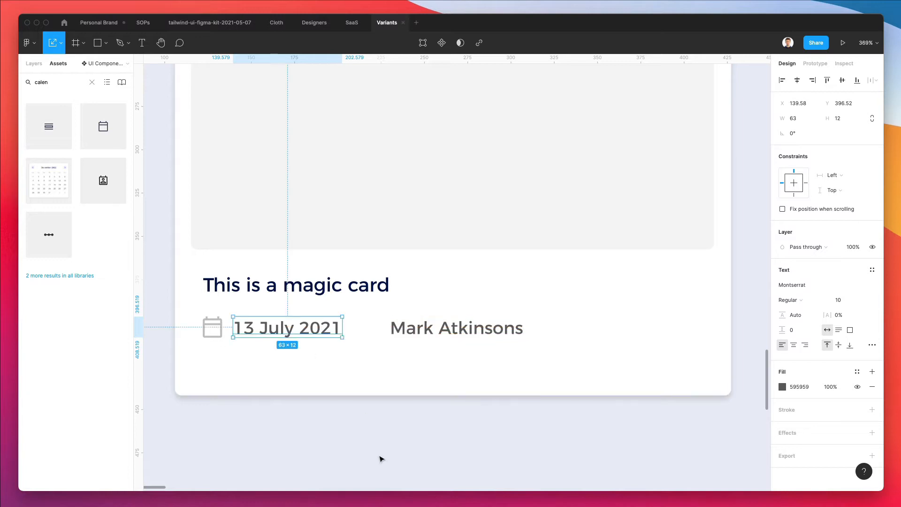
pyautogui.click(346, 365)
# Draw a circle about 16 × 16 px between the date and name, raise it 2 px, and shift the name about 7 px right.
pyautogui.press('o')
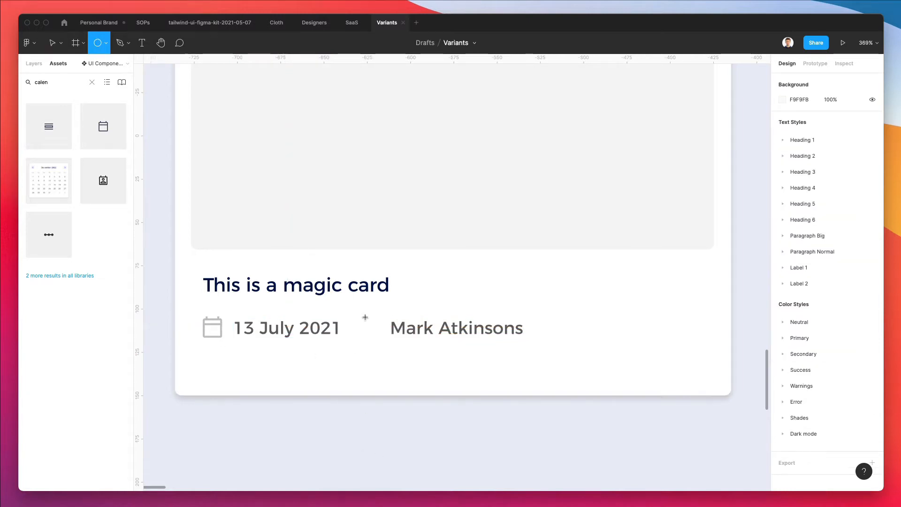
pyautogui.moveTo(365, 318); pyautogui.dragTo(388, 344)
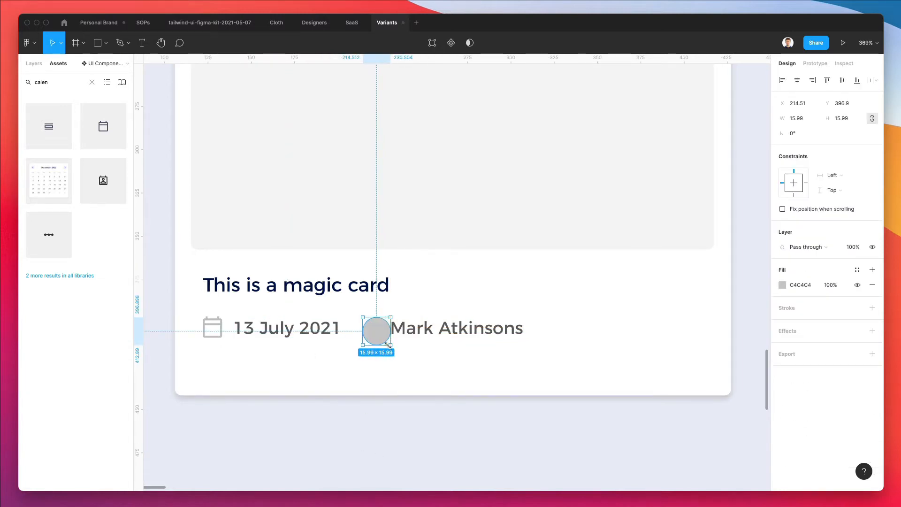
pyautogui.press('Up')
pyautogui.press('Up')
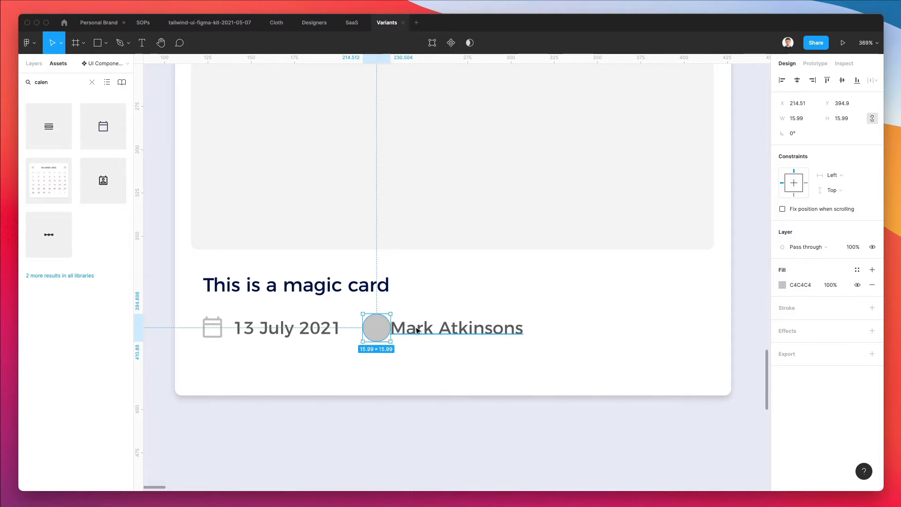
pyautogui.moveTo(395, 328); pyautogui.dragTo(412, 330)
# Fill the circle before the name with the curly-haired, bearded man's photo from Content Reel's Avatars set.
pyautogui.click(366, 332)
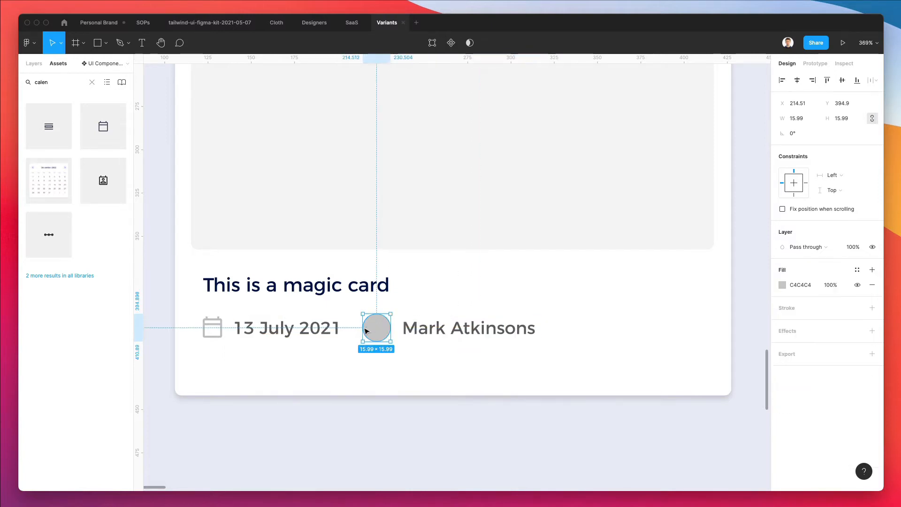
pyautogui.click(28, 43)
pyautogui.moveTo(72, 174)
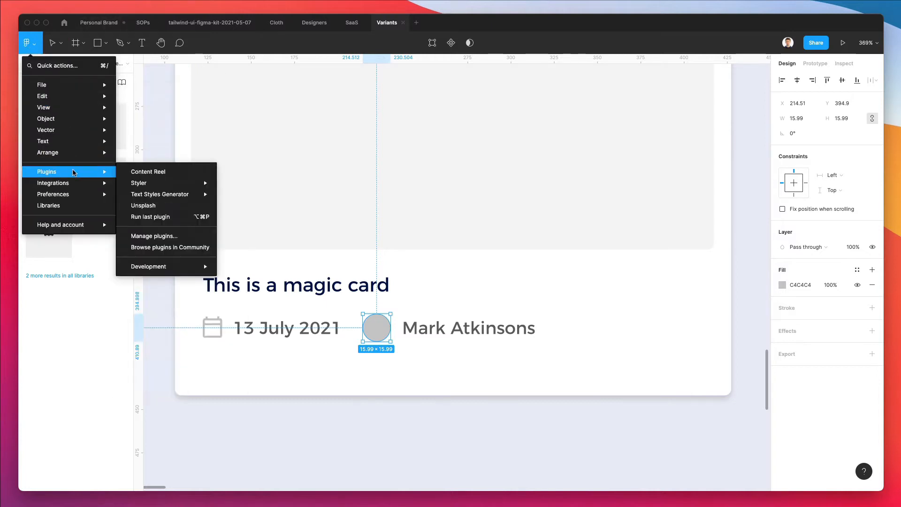
pyautogui.click(156, 173)
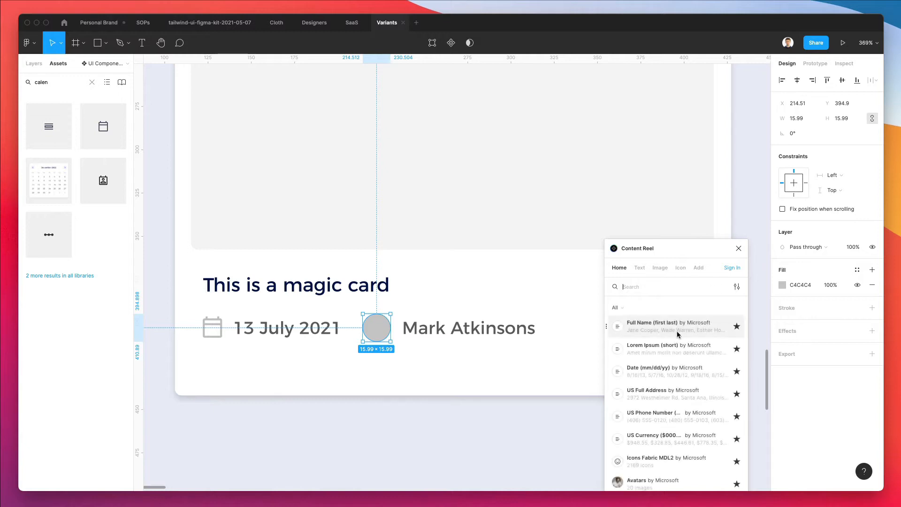
pyautogui.click(638, 483)
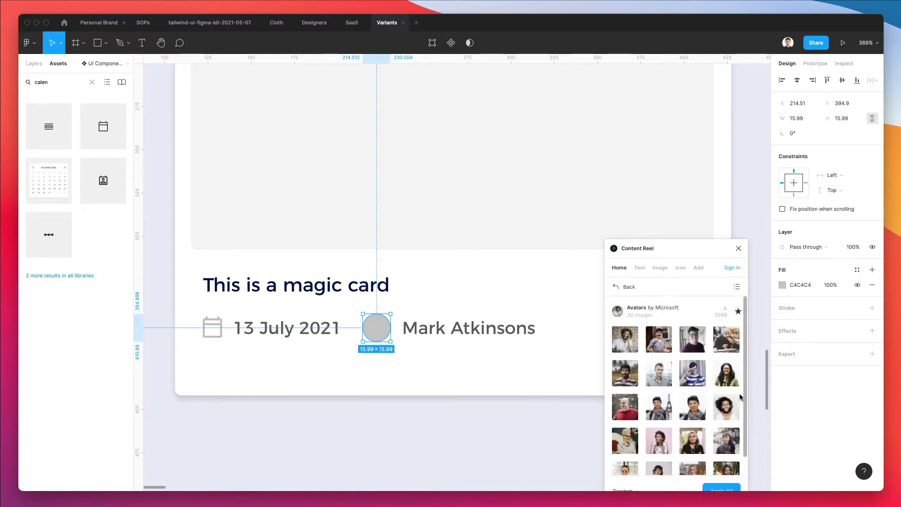
pyautogui.click(730, 404)
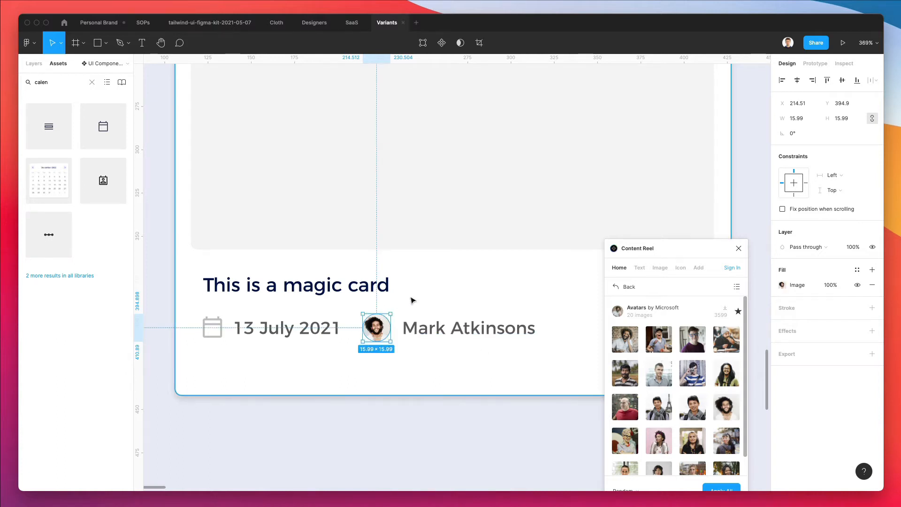
# Enlarge the avatar circle to about 17.35 × 17.35 px and close Content Reel.
pyautogui.click(448, 460)
pyautogui.click(376, 327)
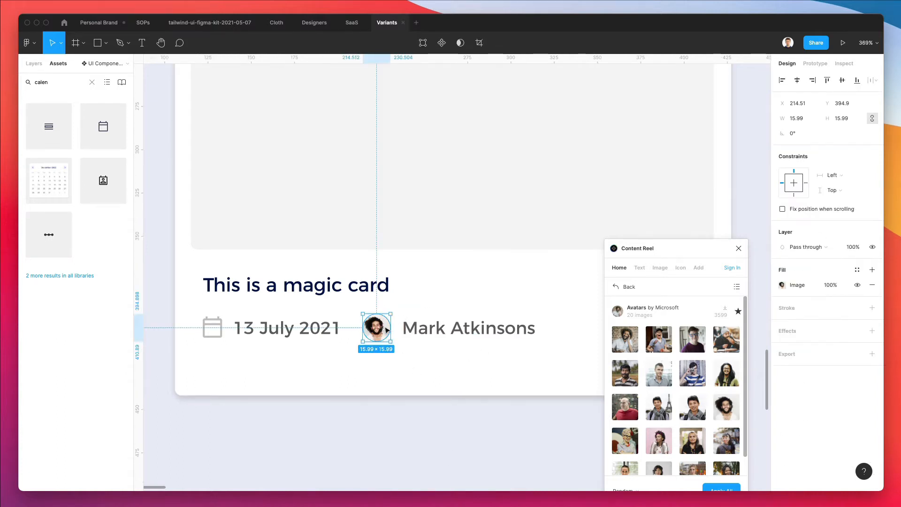
pyautogui.moveTo(394, 329); pyautogui.dragTo(392, 329)
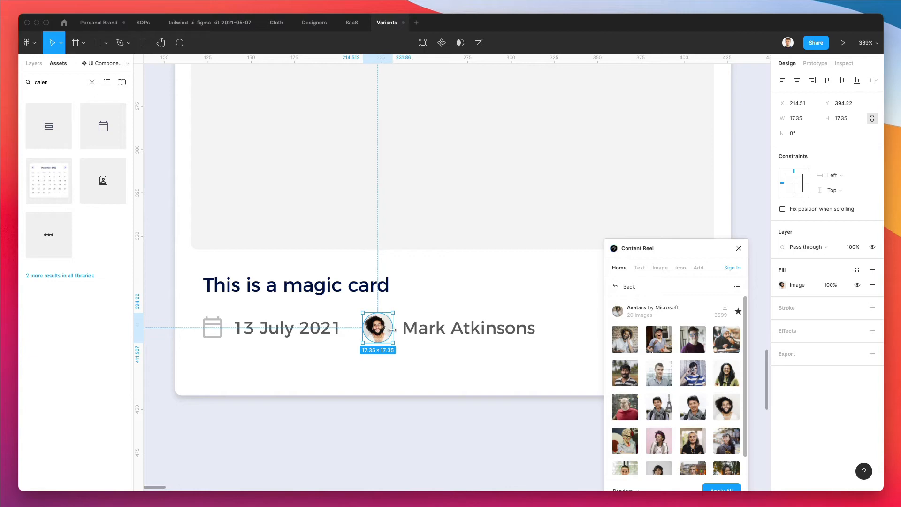
pyautogui.click(445, 430)
pyautogui.click(738, 248)
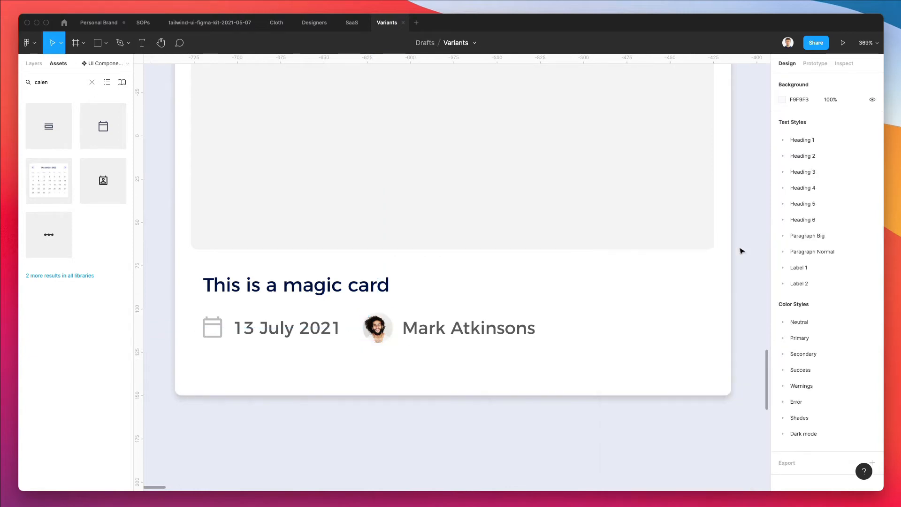
# Shorten the card's white background from its lower edge to a height of about 223 px.
pyautogui.scroll(-1, 291, 314)
pyautogui.scroll(-3, 291, 313)
pyautogui.click(357, 370)
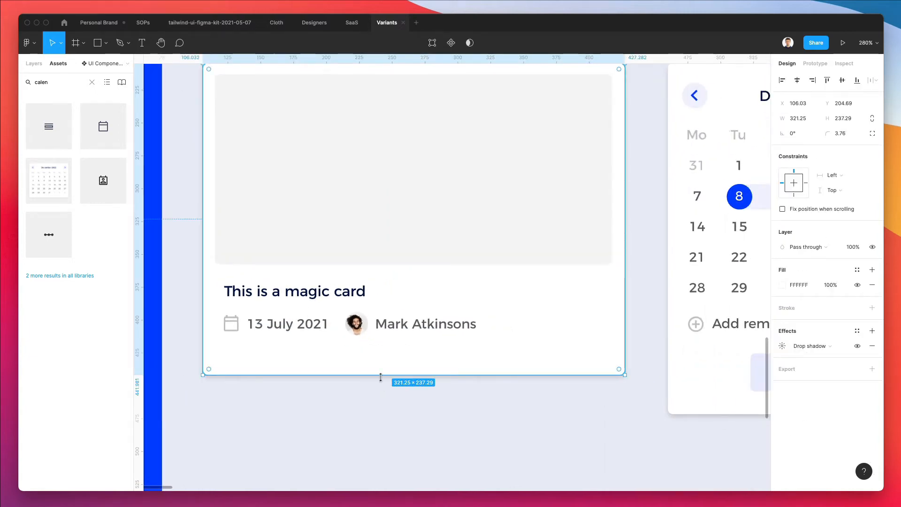
pyautogui.moveTo(381, 372)
pyautogui.mouseDown()
pyautogui.moveTo(379, 346)
pyautogui.moveTo(376, 357)
pyautogui.mouseUp()
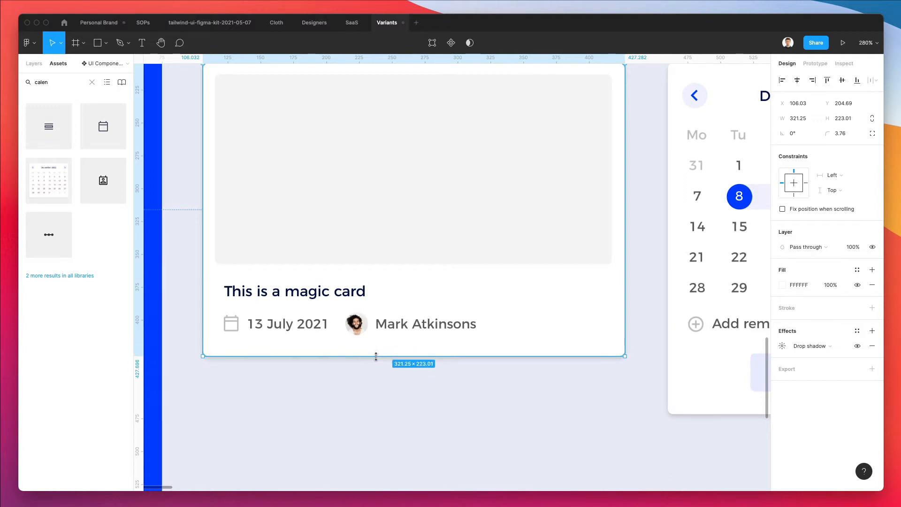
pyautogui.click(410, 390)
# Search the assets for "dots" and place the Dots vertical icon in the card's lower-right area beneath the image placeholder.
pyautogui.hscroll(3, 408, 389)
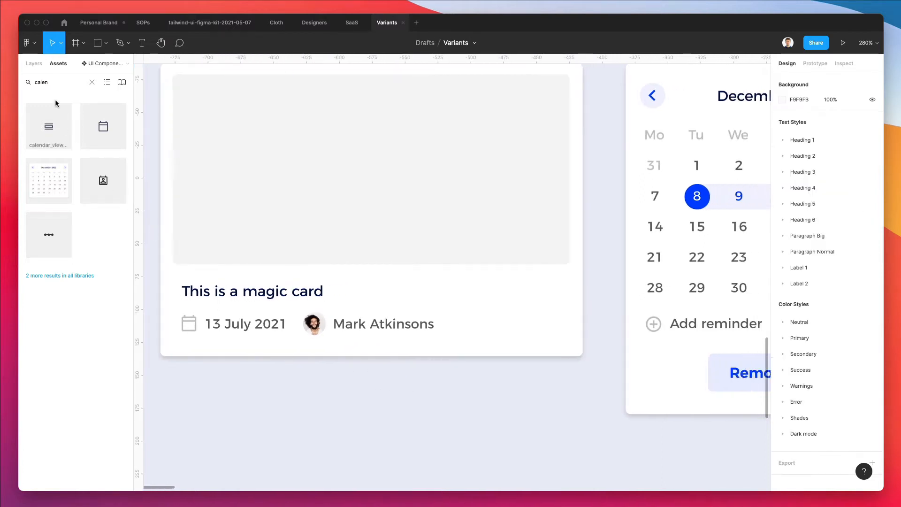
pyautogui.click(92, 82)
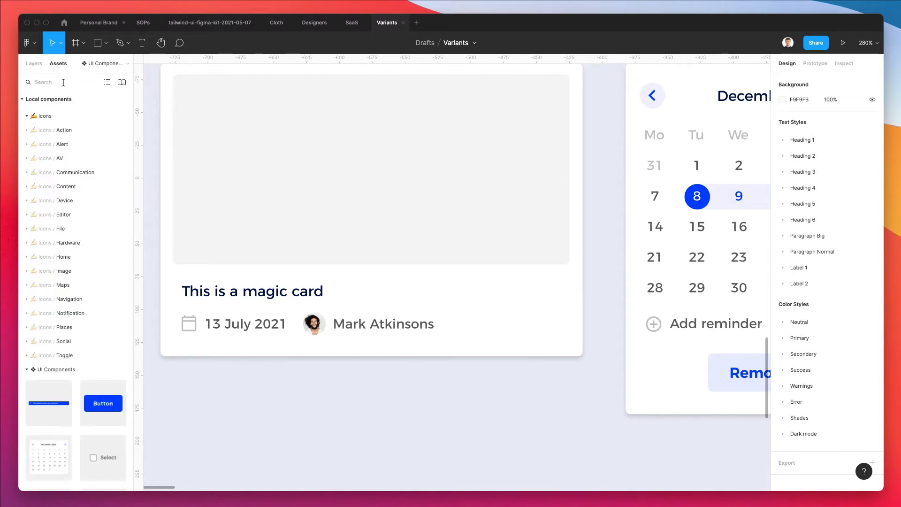
pyautogui.write('dots')
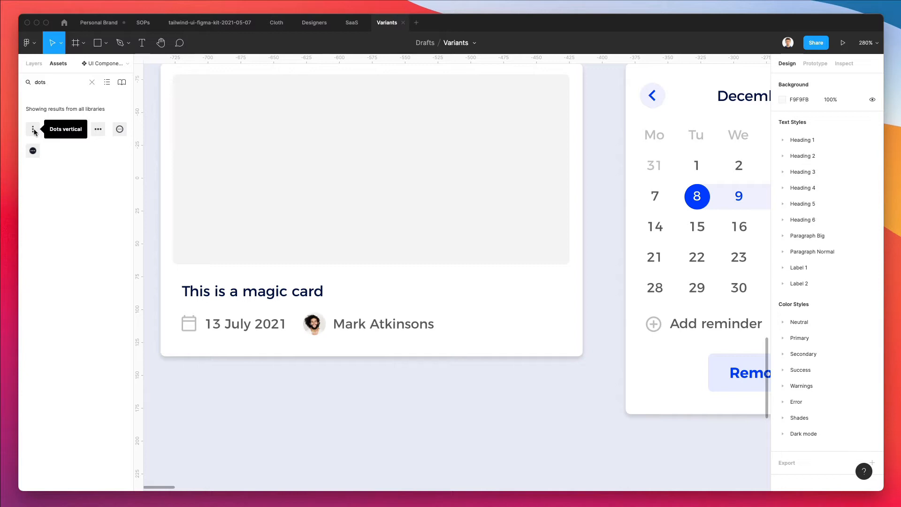
pyautogui.moveTo(35, 133); pyautogui.dragTo(534, 302)
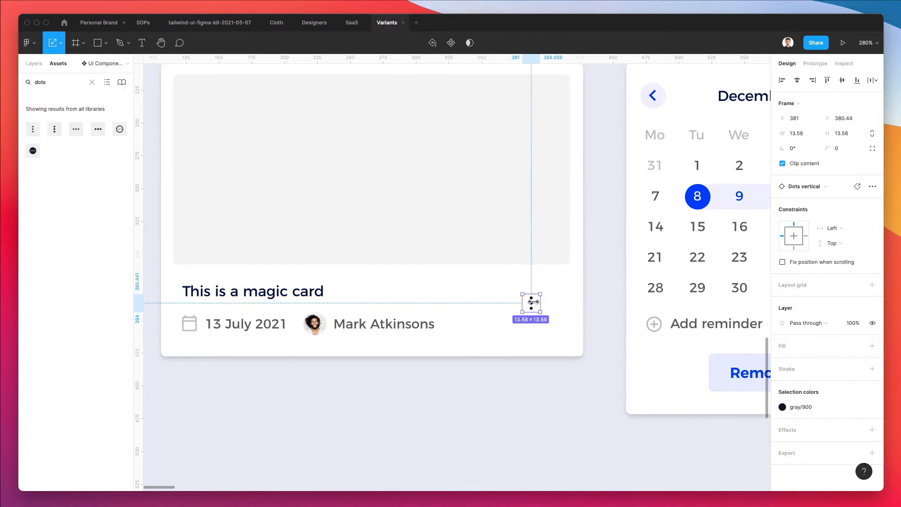
pyautogui.doubleClick(531, 303)
pyautogui.click(816, 304)
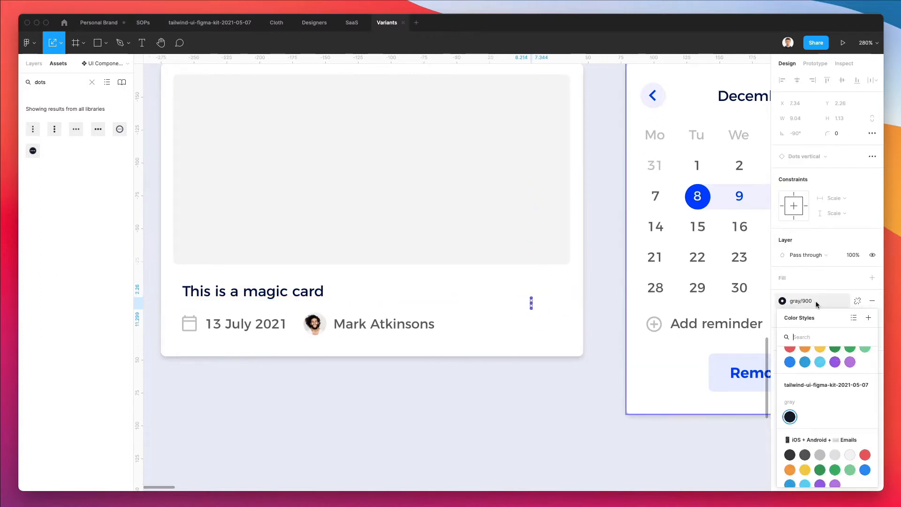
pyautogui.scroll(-1, 838, 376)
pyautogui.click(674, 374)
pyautogui.click(605, 361)
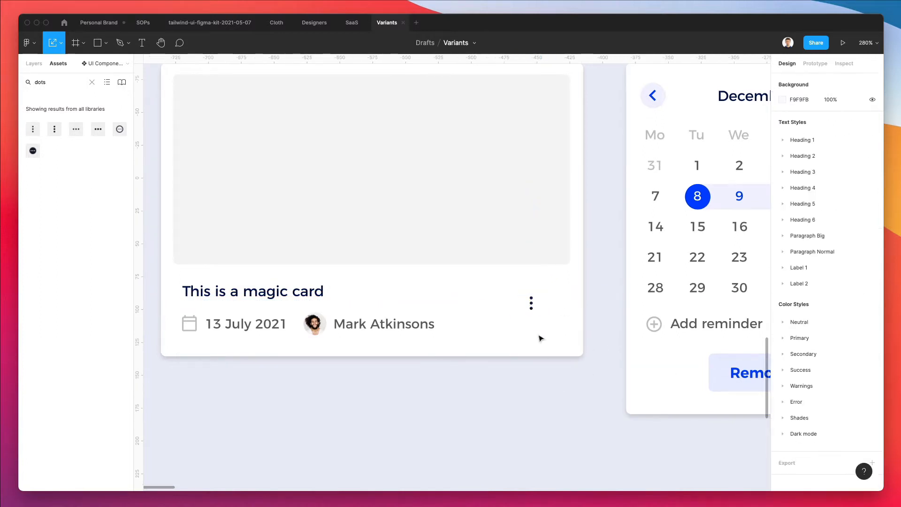
# Apply the Gray 4 color style to the stroke of the vertical dots icon.
pyautogui.doubleClick(532, 306)
pyautogui.click(798, 302)
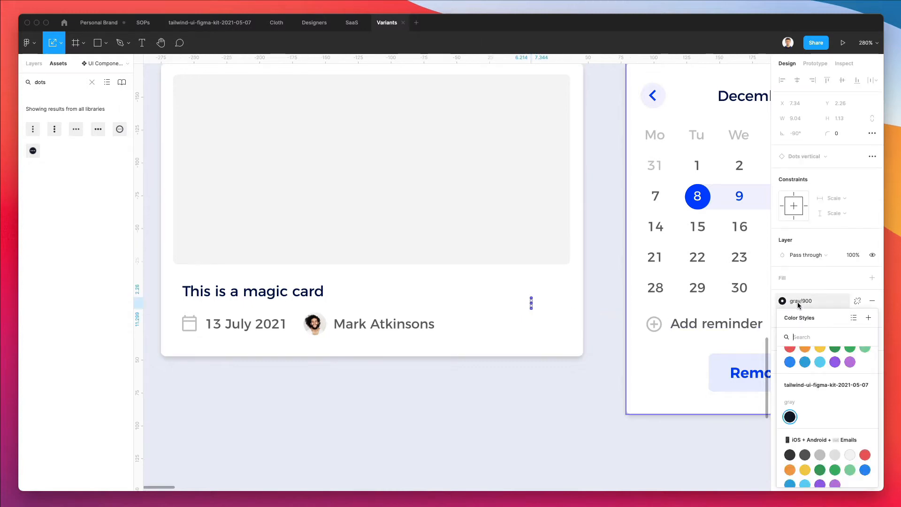
pyautogui.click(820, 455)
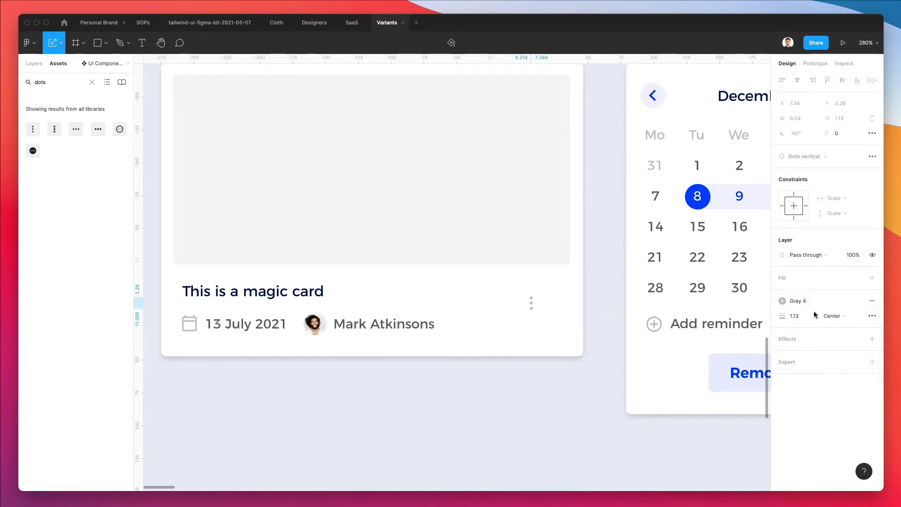
pyautogui.click(547, 404)
# Move the vertical dots icon to the right end of the title line, near the image placeholder's right edge.
pyautogui.click(532, 303)
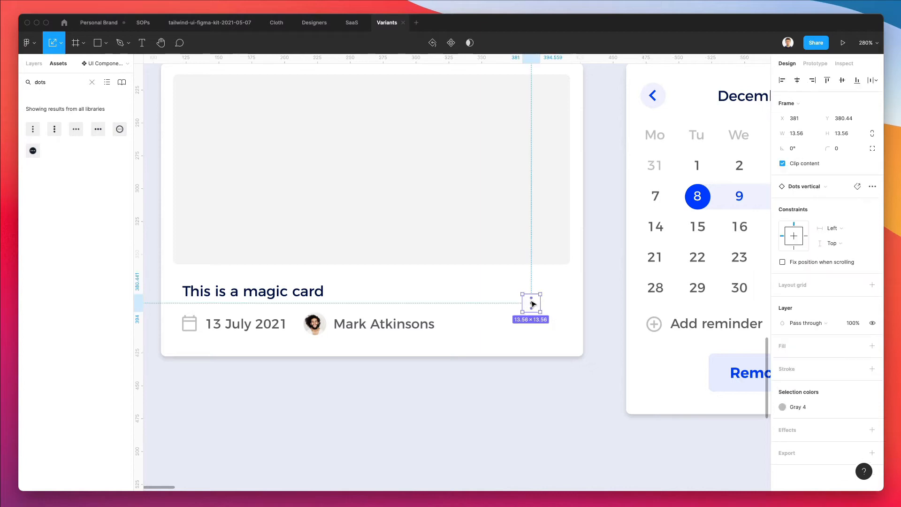
pyautogui.scroll(5, 533, 304)
pyautogui.moveTo(547, 288); pyautogui.dragTo(569, 292)
pyautogui.scroll(-3, 540, 302)
pyautogui.scroll(-4, 546, 303)
pyautogui.click(497, 365)
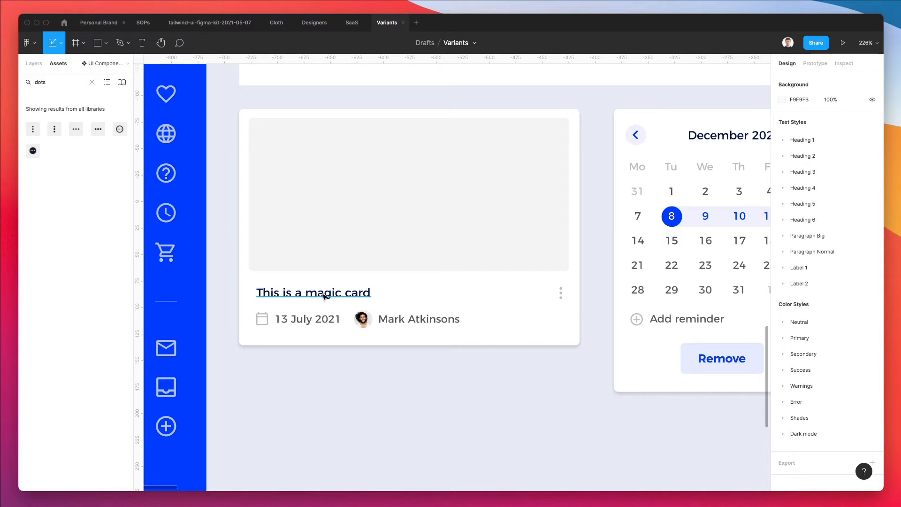
pyautogui.scroll(2, 454, 391)
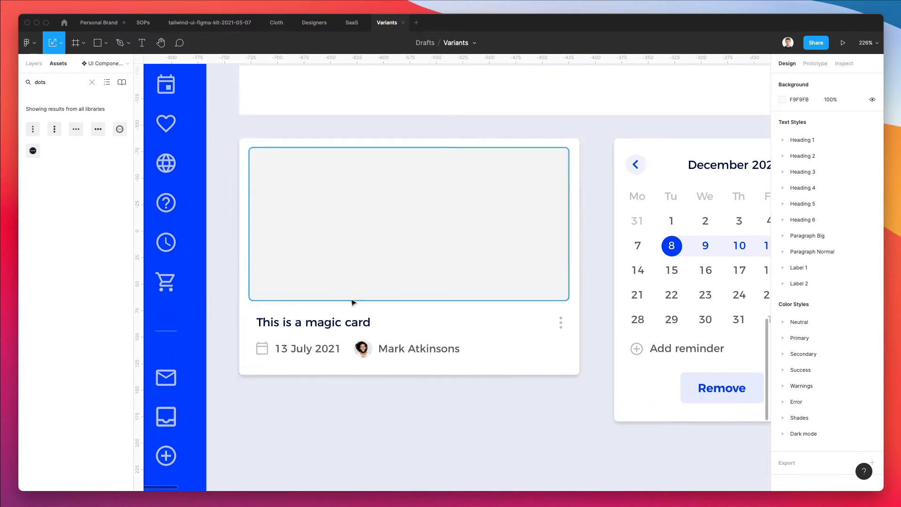
pyautogui.click(346, 321)
pyautogui.moveTo(472, 394); pyautogui.dragTo(252, 341)
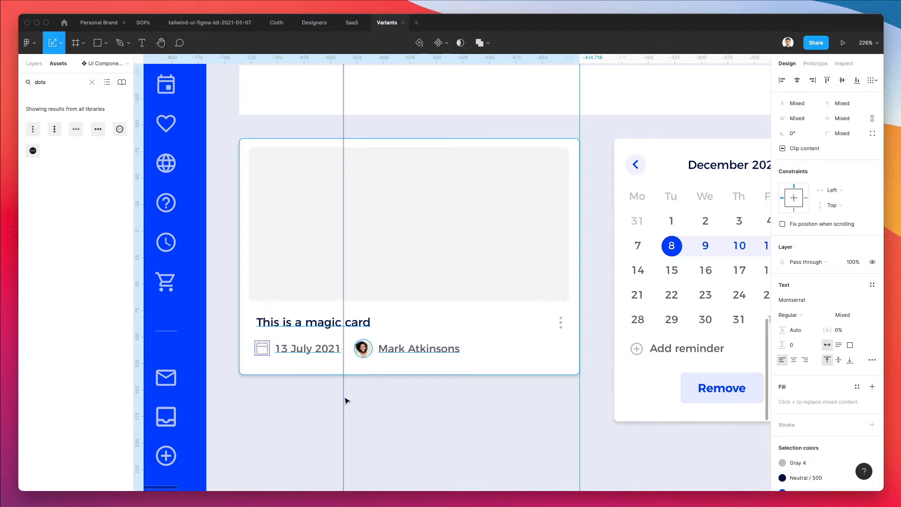
pyautogui.moveTo(347, 400); pyautogui.dragTo(367, 371)
pyautogui.press('super+z')
pyautogui.keyDown('shift'); pyautogui.click(416, 360); pyautogui.keyUp('shift')
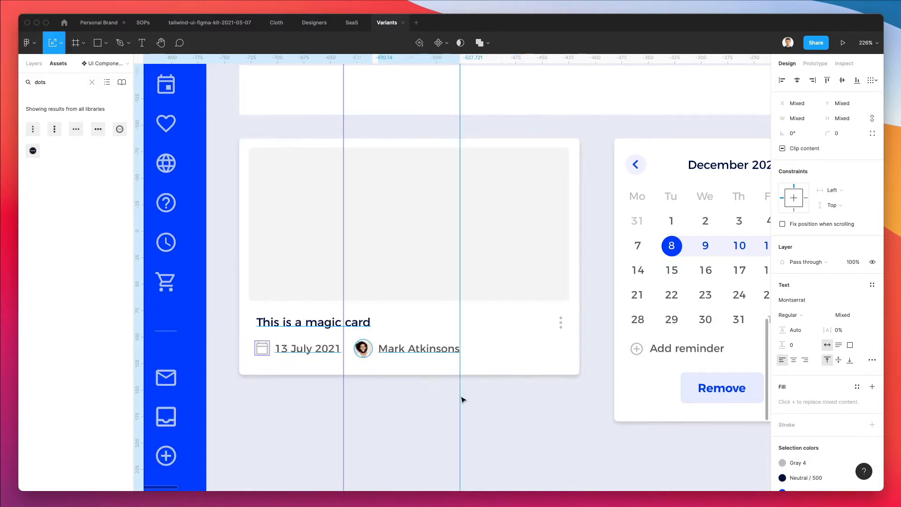
pyautogui.click(467, 409)
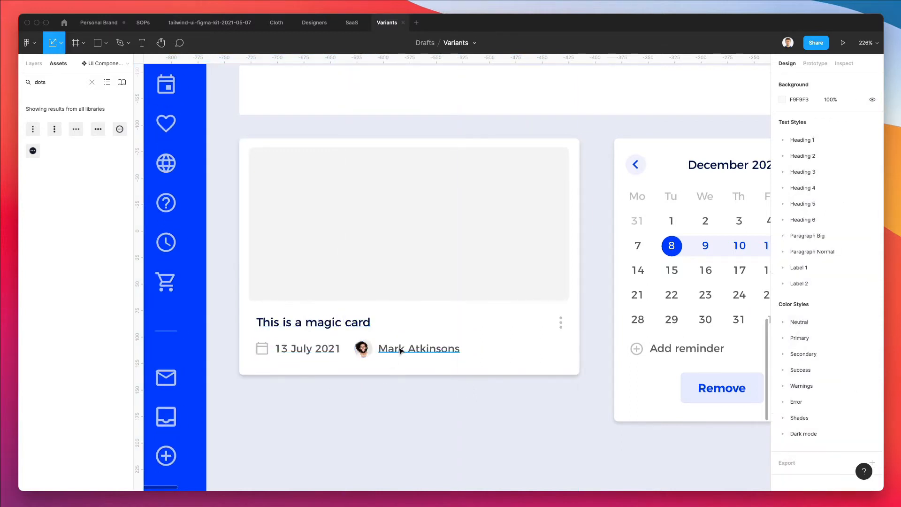
# Reduce the height of the card's white background to about 220 px.
pyautogui.click(339, 372)
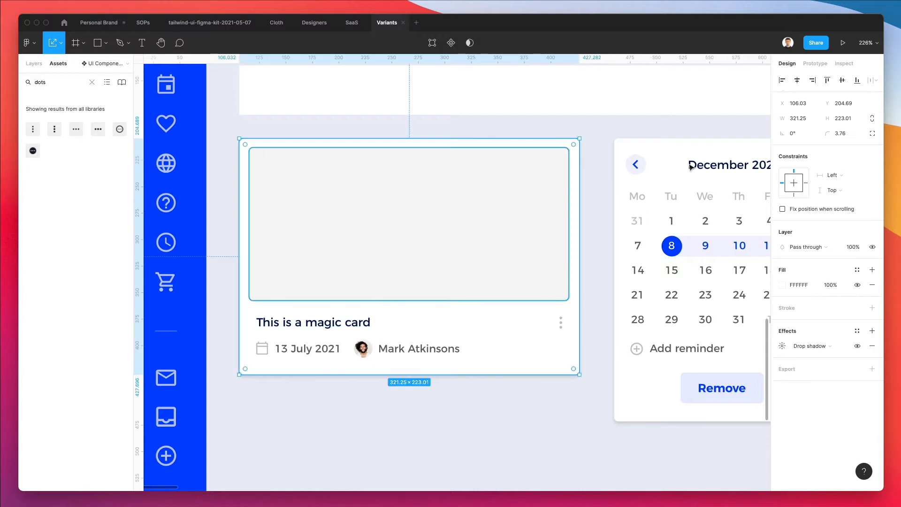
pyautogui.click(846, 118)
pyautogui.press('Down')
pyautogui.press('Down')
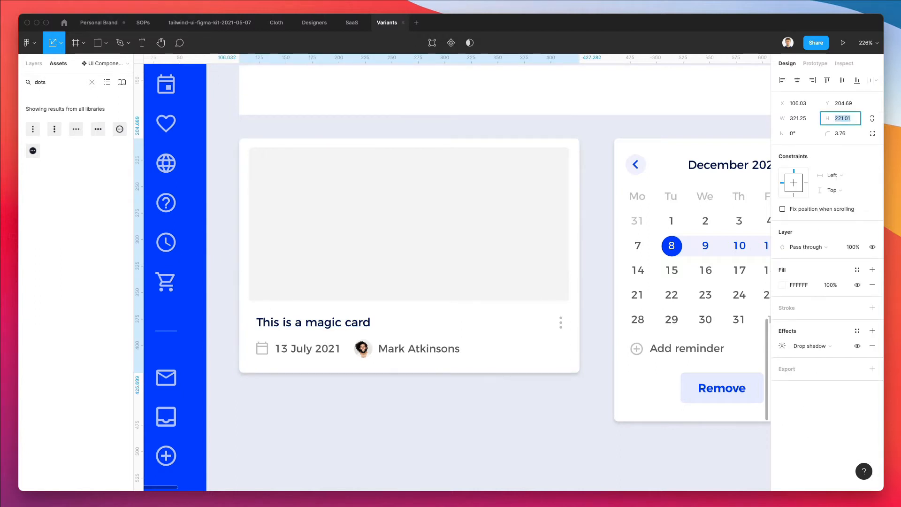
pyautogui.press('Down')
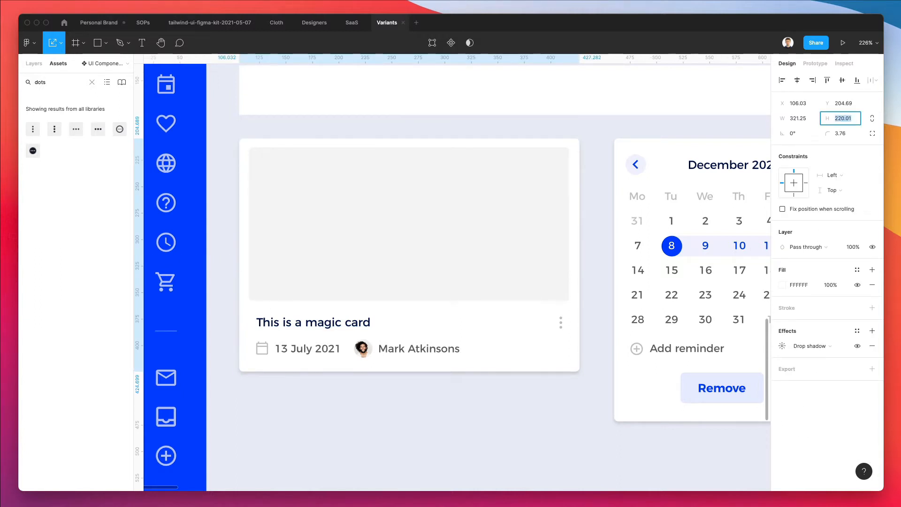
pyautogui.click(426, 394)
pyautogui.scroll(-3, 426, 394)
pyautogui.scroll(-1, 428, 393)
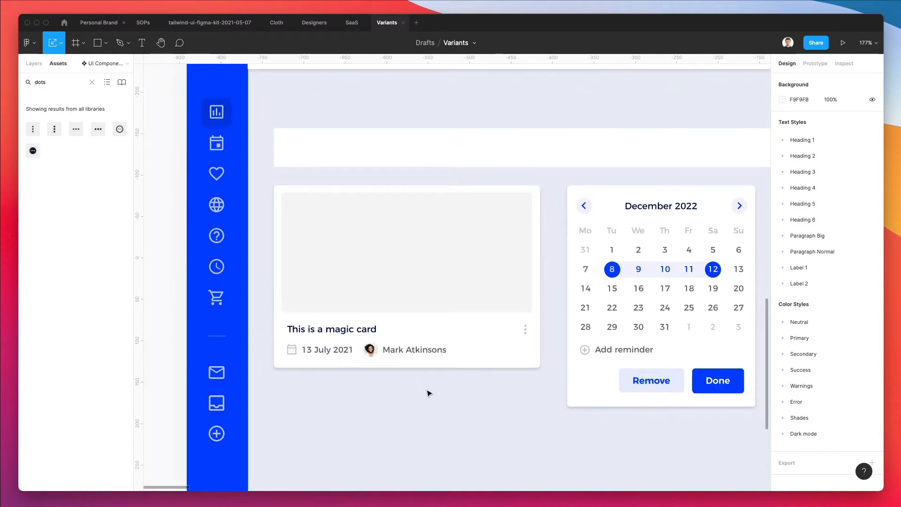
pyautogui.scroll(1, 424, 287)
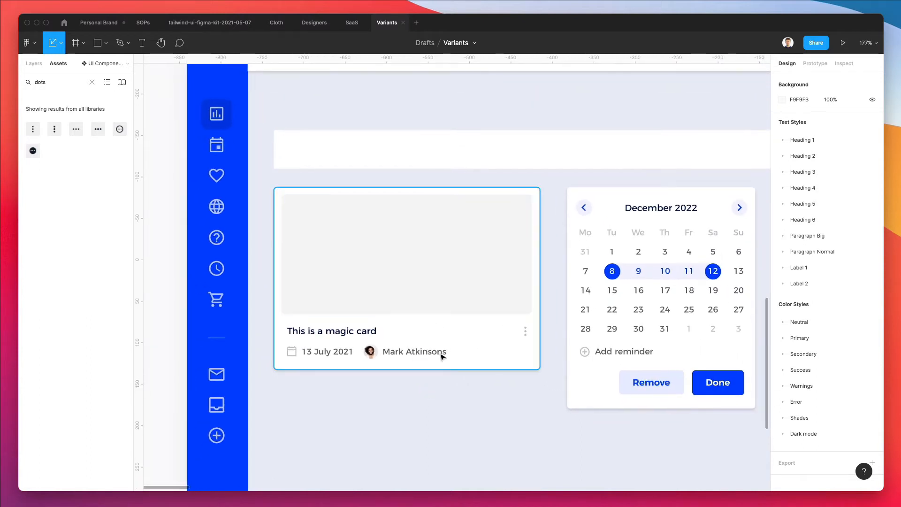
pyautogui.moveTo(441, 381); pyautogui.dragTo(278, 348)
pyautogui.hotkey('shift', 'Up')
pyautogui.hotkey('shift', 'Up')
pyautogui.hotkey('shift', 'Up')
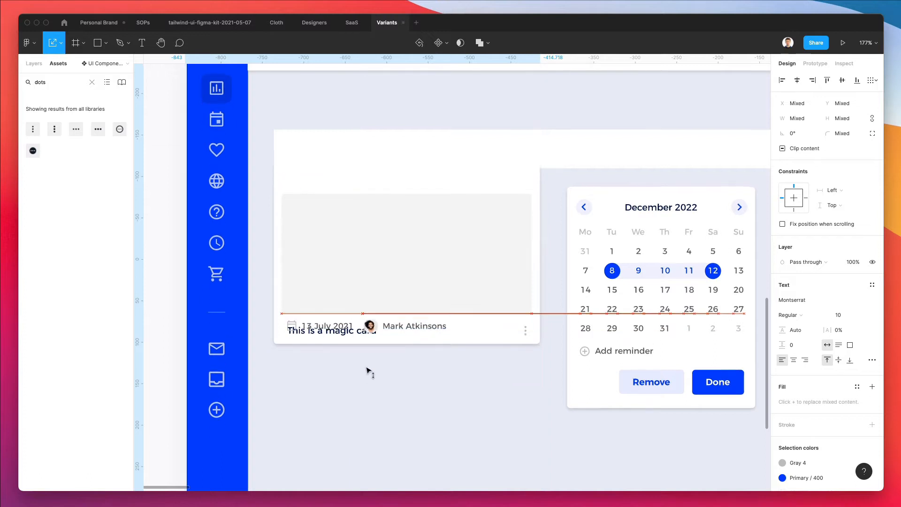
pyautogui.hscroll(-1, 366, 369)
pyautogui.press('super+z')
# Move the complete card from beside the sidebar to the empty dashboard area right of the calendar.
pyautogui.scroll(-5, 365, 371)
pyautogui.click(239, 264)
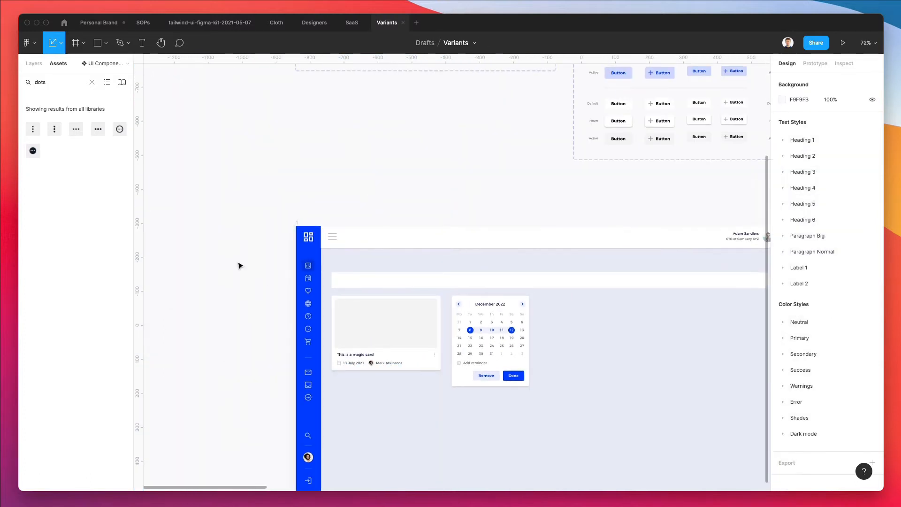
pyautogui.scroll(-4, 305, 235)
pyautogui.moveTo(440, 287); pyautogui.dragTo(590, 225)
pyautogui.click(351, 243)
pyautogui.hotkey('shift', '2')
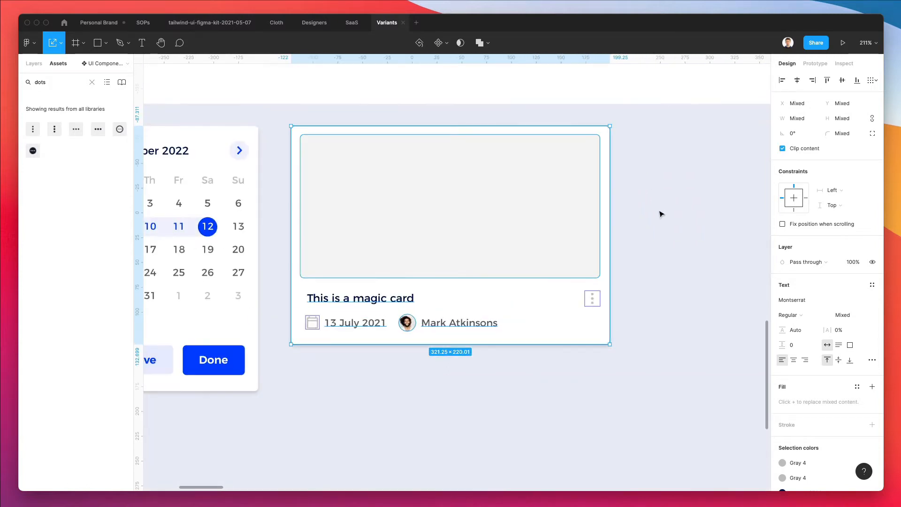
pyautogui.keyDown('ctrl'); pyautogui.scroll(2, 660, 214); pyautogui.keyUp('ctrl')
pyautogui.hscroll(-1, 426, 233)
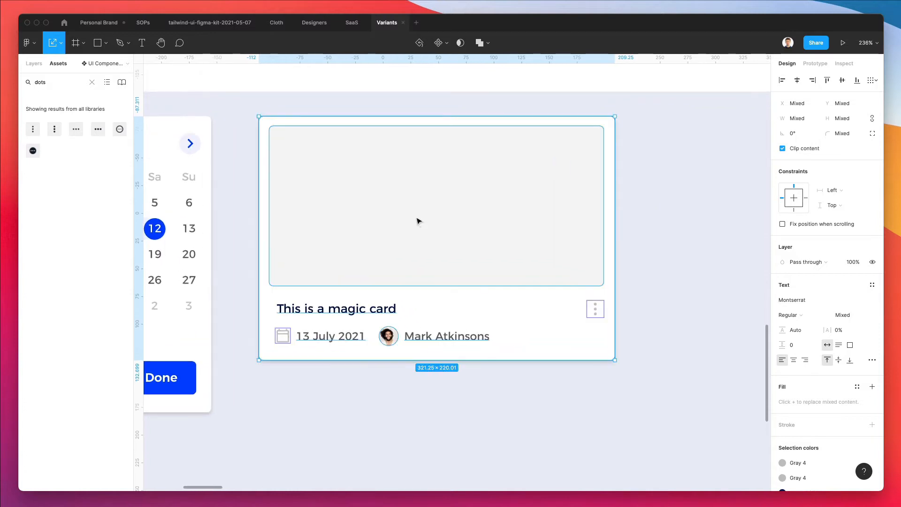
pyautogui.click(655, 234)
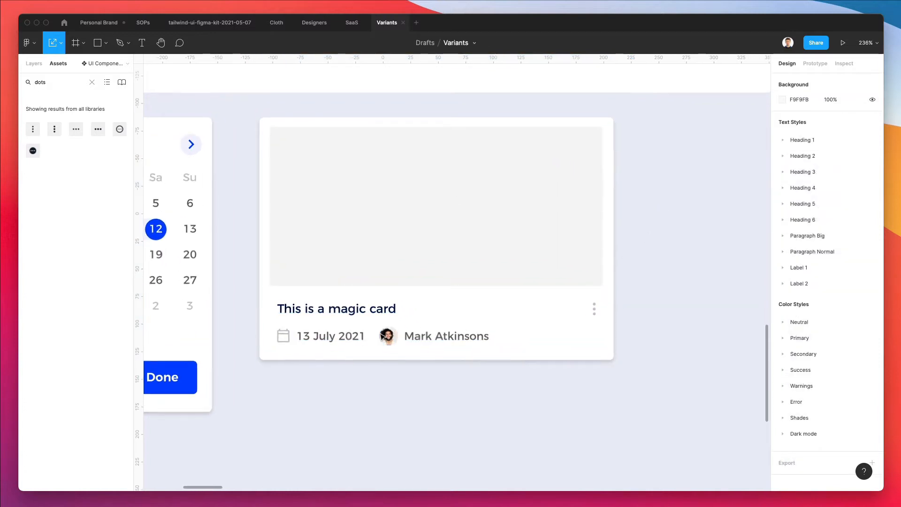
# Wrap the calendar icon, date, avatar and name beneath the title in one auto layout frame.
pyautogui.keyDown('ctrl'); pyautogui.scroll(1, 365, 330); pyautogui.keyUp('ctrl')
pyautogui.moveTo(493, 383); pyautogui.dragTo(323, 360)
pyautogui.keyDown('shift'); pyautogui.moveTo(368, 378); pyautogui.dragTo(384, 356); pyautogui.keyUp('shift')
pyautogui.press('Up')
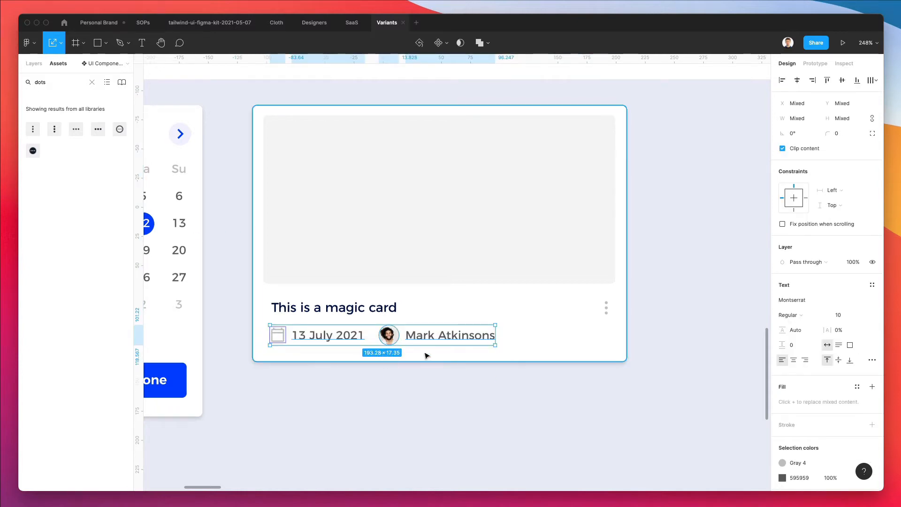
pyautogui.click(394, 364)
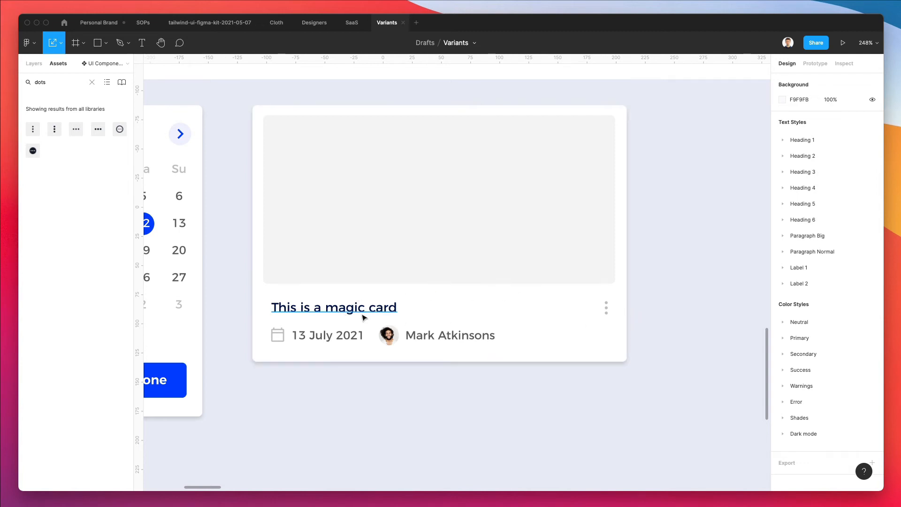
pyautogui.moveTo(479, 380); pyautogui.dragTo(242, 328)
pyautogui.moveTo(364, 375); pyautogui.dragTo(373, 362)
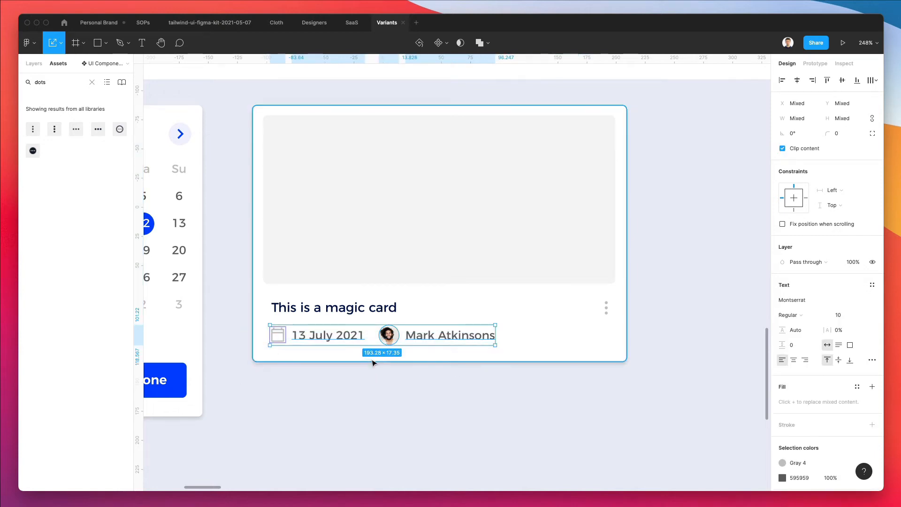
pyautogui.hotkey('shift', 'a')
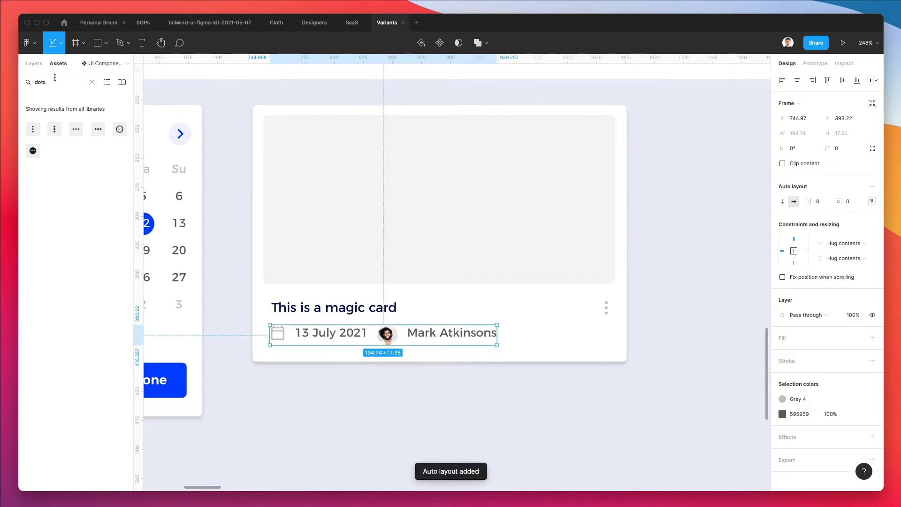
# Wrap the card title and vertical dots icon in an auto layout frame and centre its contents vertically at the left.
pyautogui.click(32, 65)
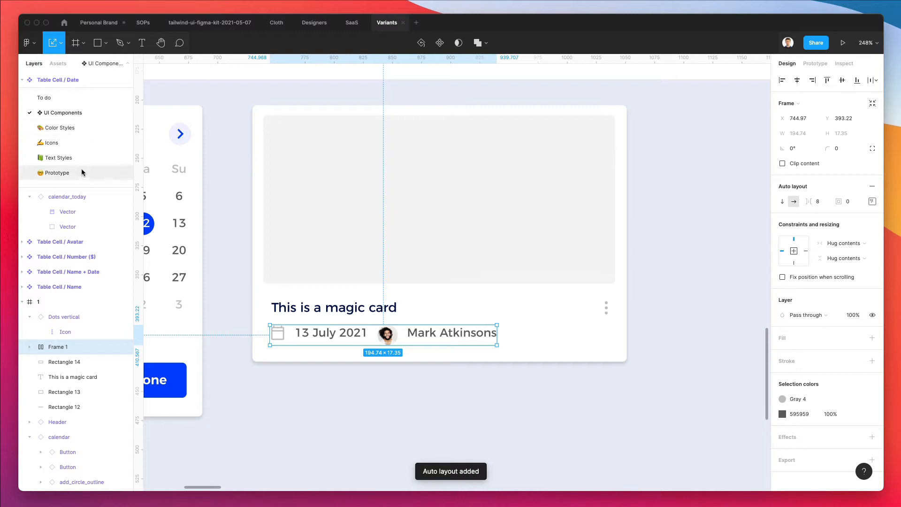
pyautogui.click(605, 308)
pyautogui.keyDown('shift'); pyautogui.click(371, 309); pyautogui.keyUp('shift')
pyautogui.hotkey('shift', 'a')
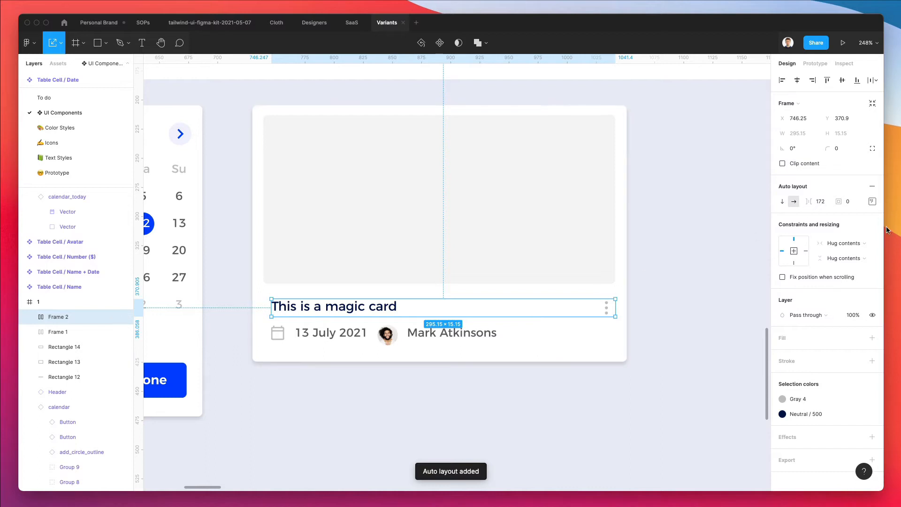
pyautogui.click(872, 202)
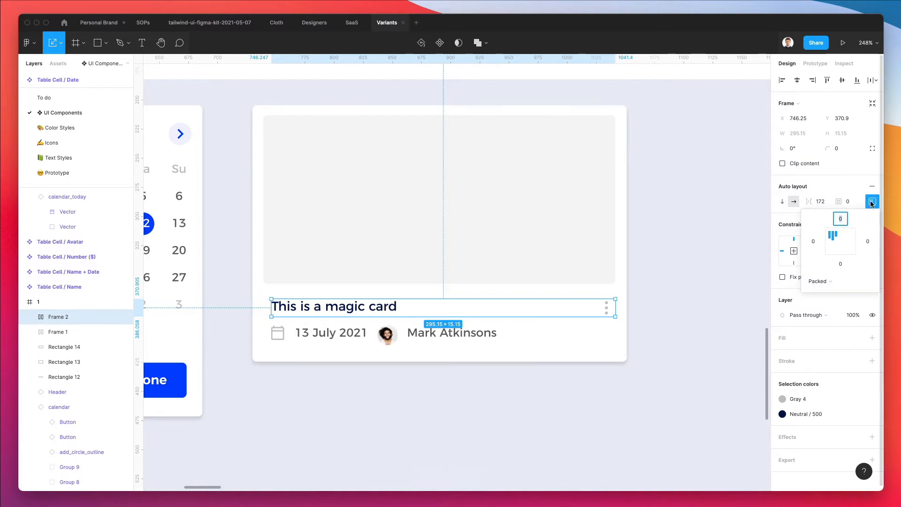
pyautogui.click(832, 242)
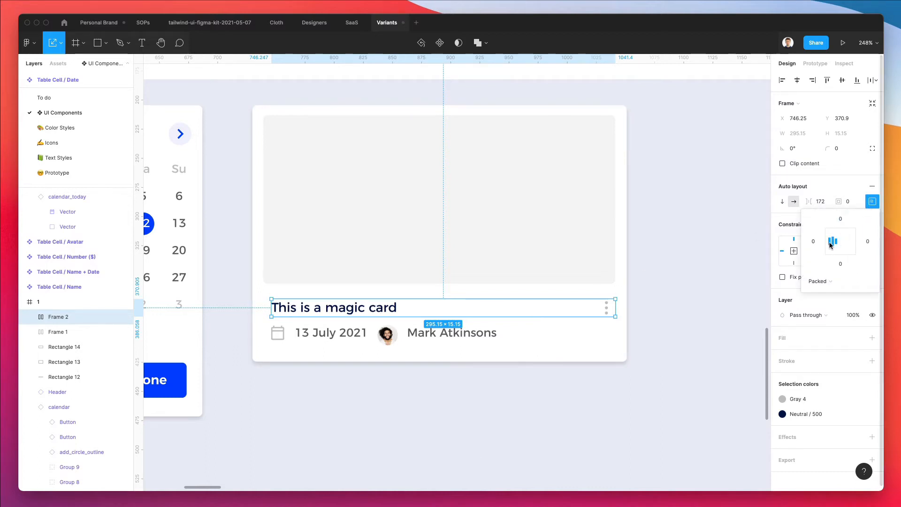
# Set the date and name row's auto layout alignment to left and vertically centred.
pyautogui.click(325, 346)
pyautogui.click(872, 202)
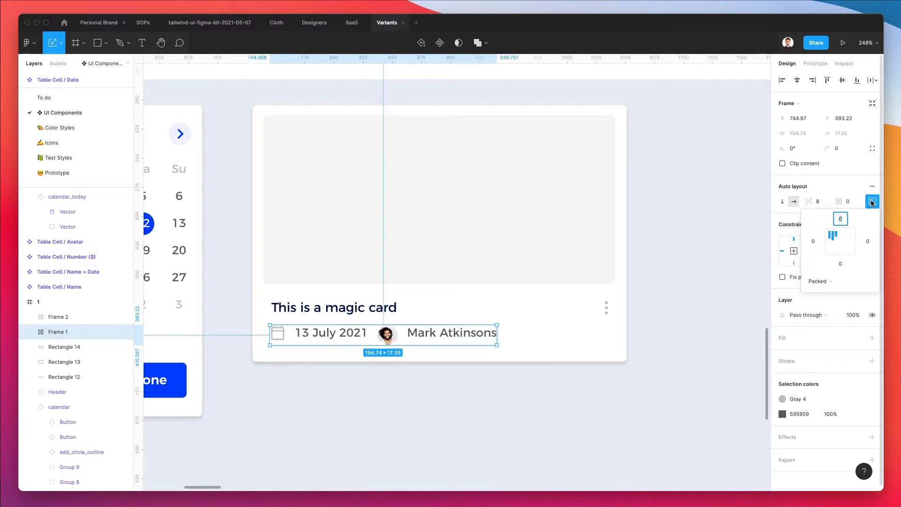
pyautogui.click(831, 241)
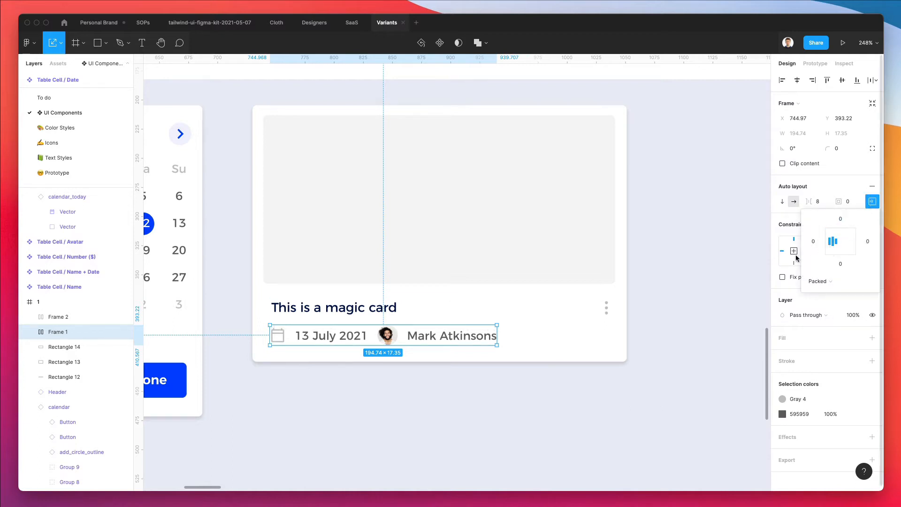
# Wrap the white background, image placeholder, title row and date row in one auto layout card frame.
pyautogui.click(422, 257)
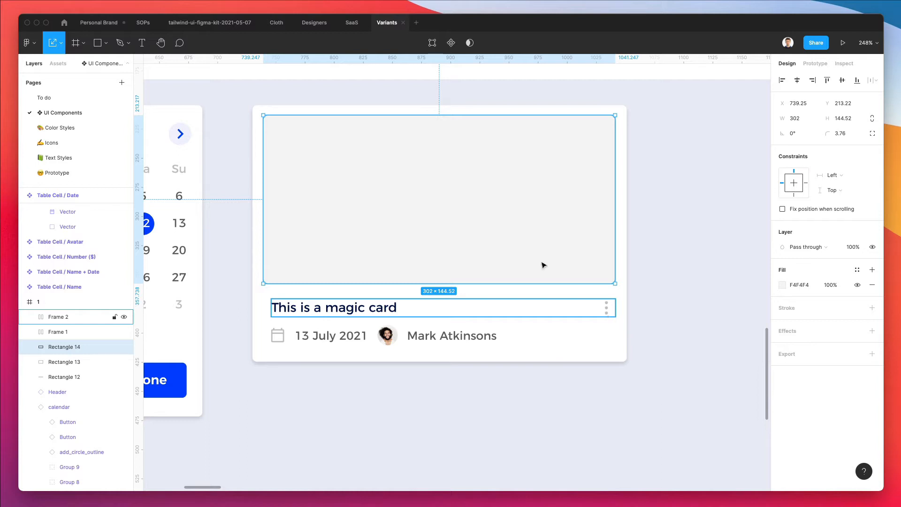
pyautogui.moveTo(638, 392); pyautogui.dragTo(252, 230)
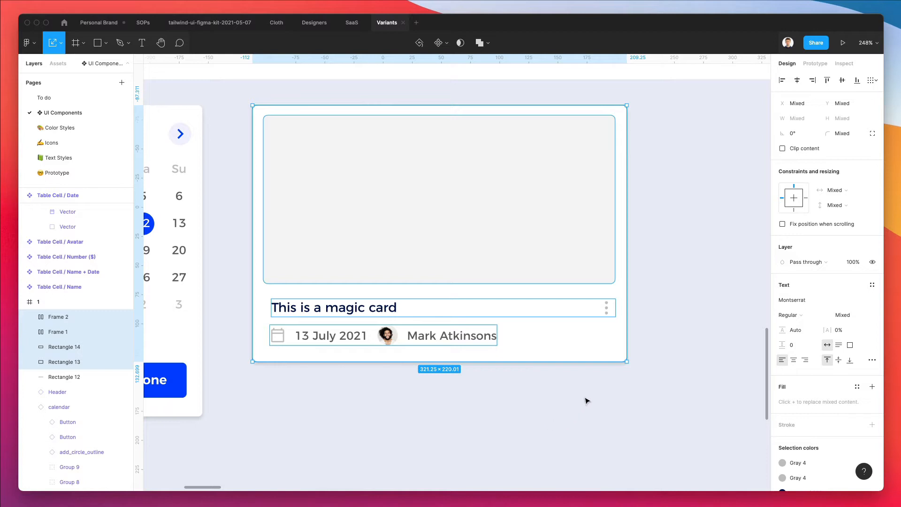
pyautogui.hotkey('shift', 'a')
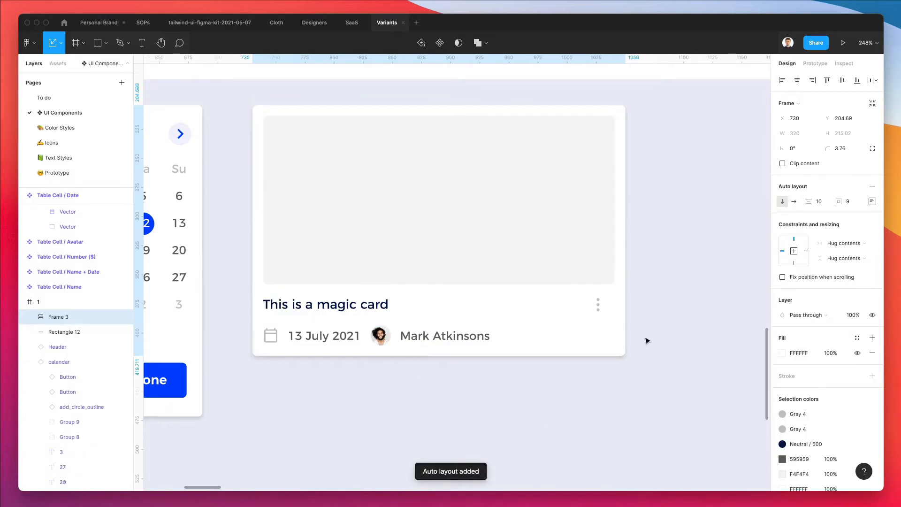
# Try the horizontal direction on the card's auto layout and restore the vertical direction.
pyautogui.click(375, 253)
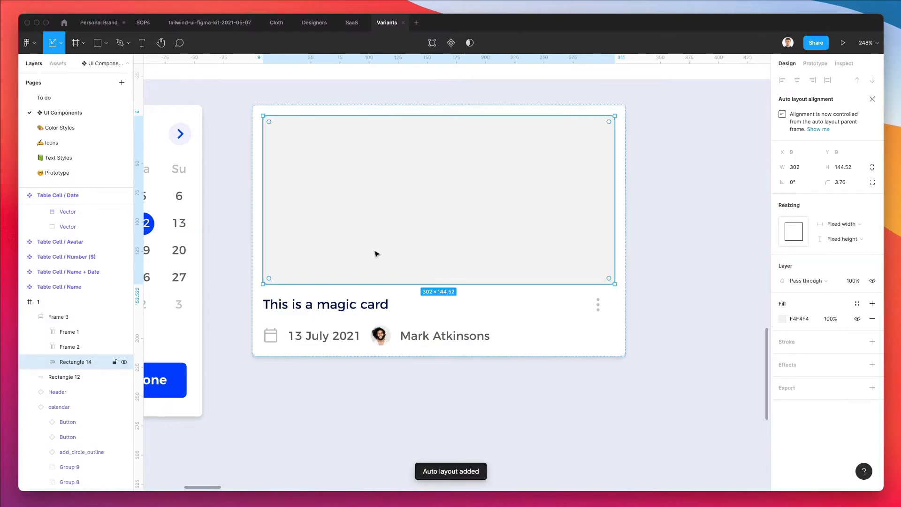
pyautogui.press('Escape')
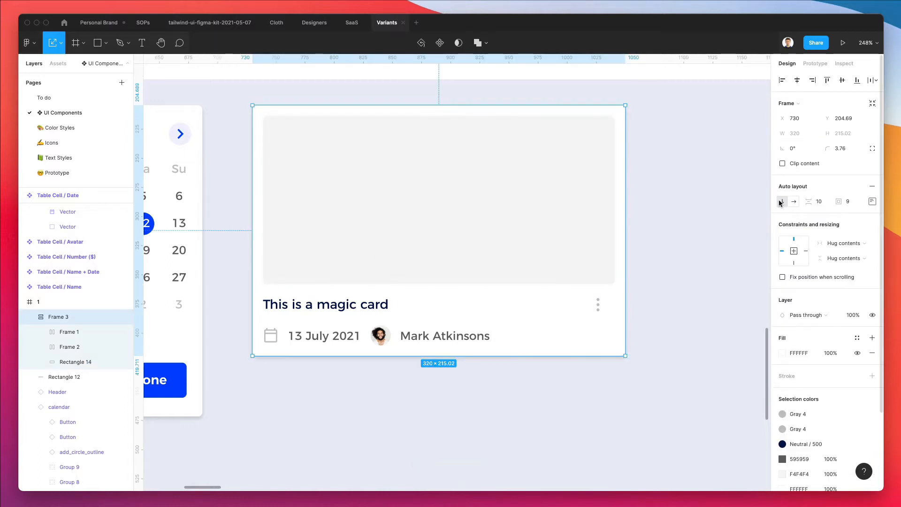
pyautogui.click(794, 202)
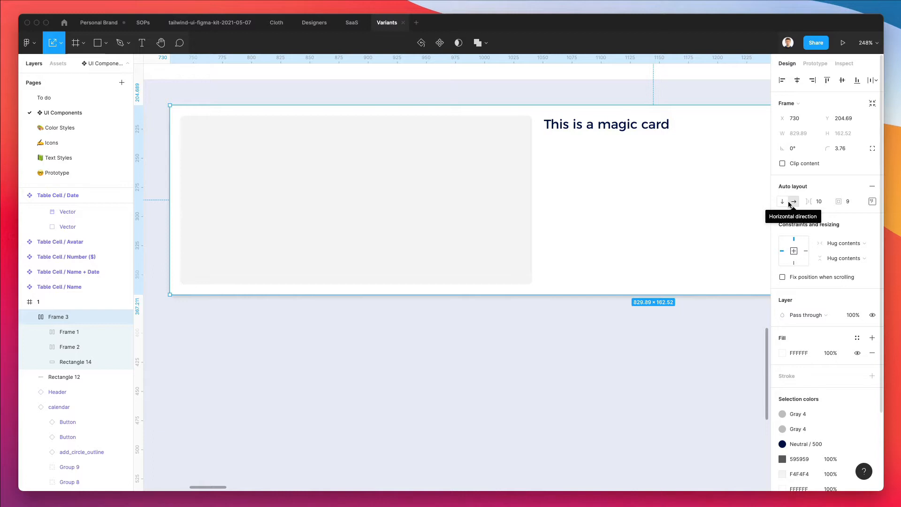
pyautogui.click(781, 202)
pyautogui.click(584, 371)
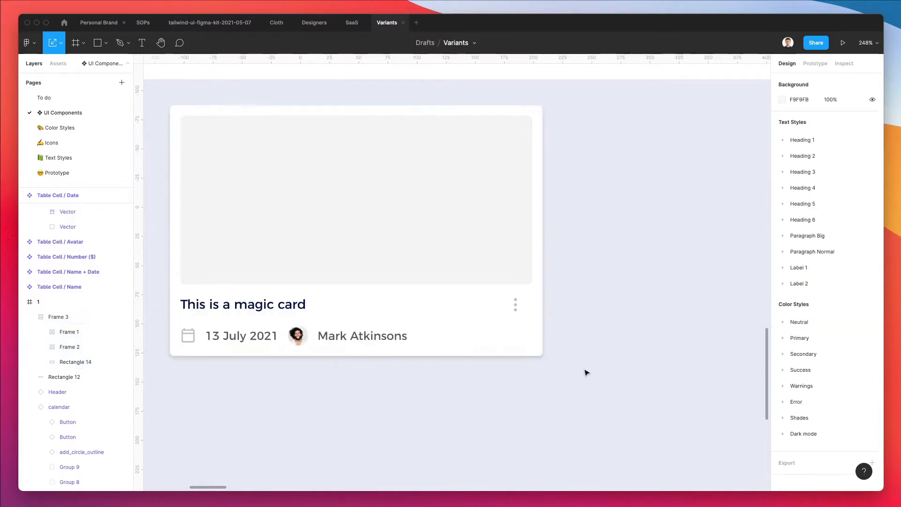
pyautogui.doubleClick(214, 312)
pyautogui.click(343, 258)
pyautogui.click(575, 282)
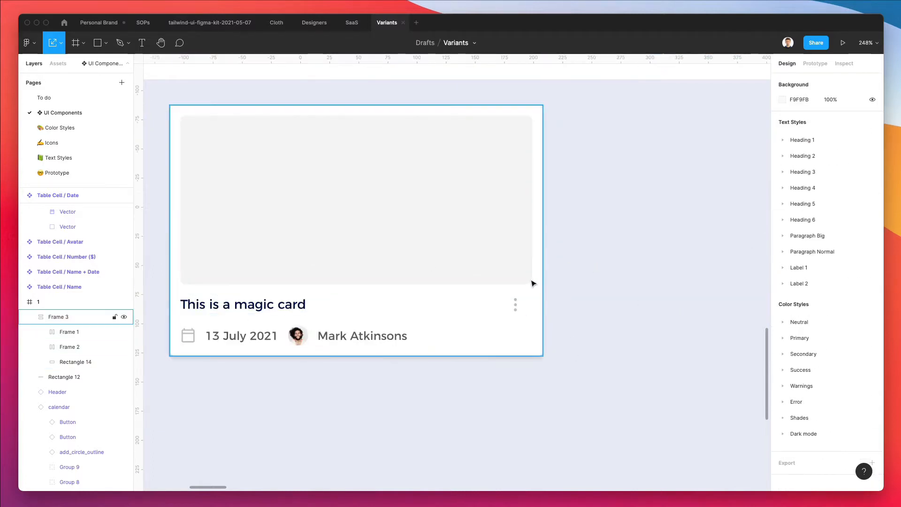
pyautogui.click(532, 283)
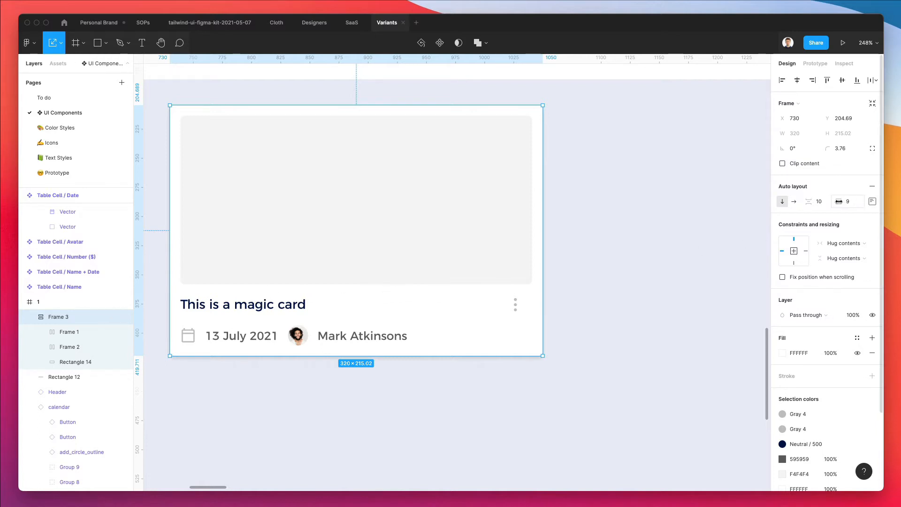
pyautogui.click(871, 202)
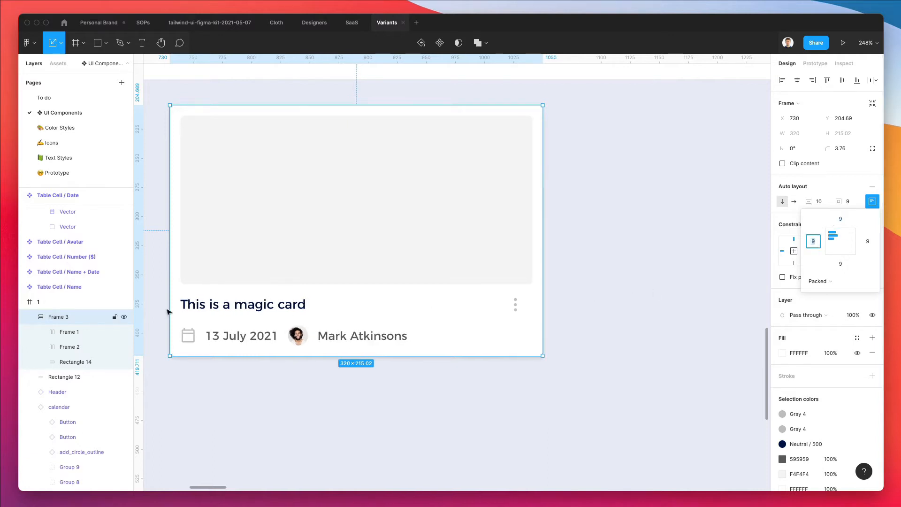
# Set the left padding of the title row's auto layout to 7.
pyautogui.click(291, 300)
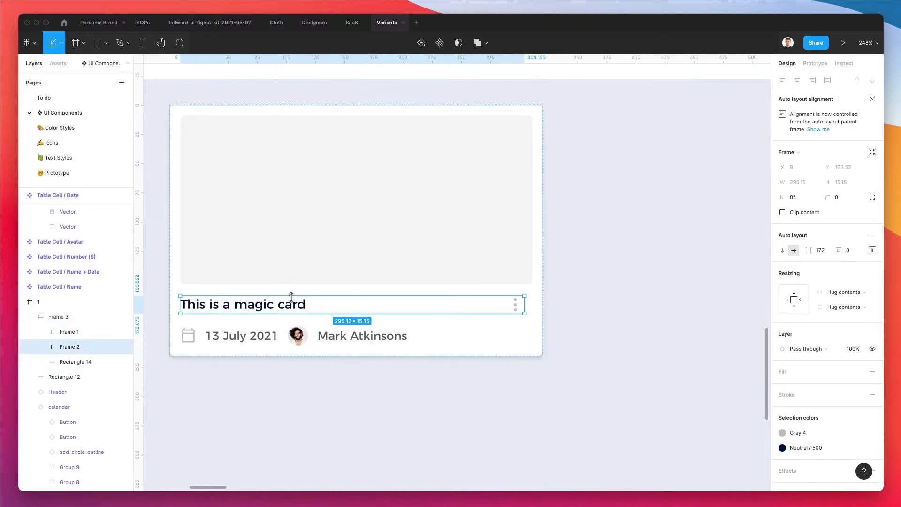
pyautogui.click(871, 250)
pyautogui.click(814, 291)
pyautogui.press('Up')
pyautogui.press('Up')
pyautogui.press('Up')
pyautogui.press('Up')
pyautogui.press('Up')
pyautogui.press('Up')
pyautogui.press('Up')
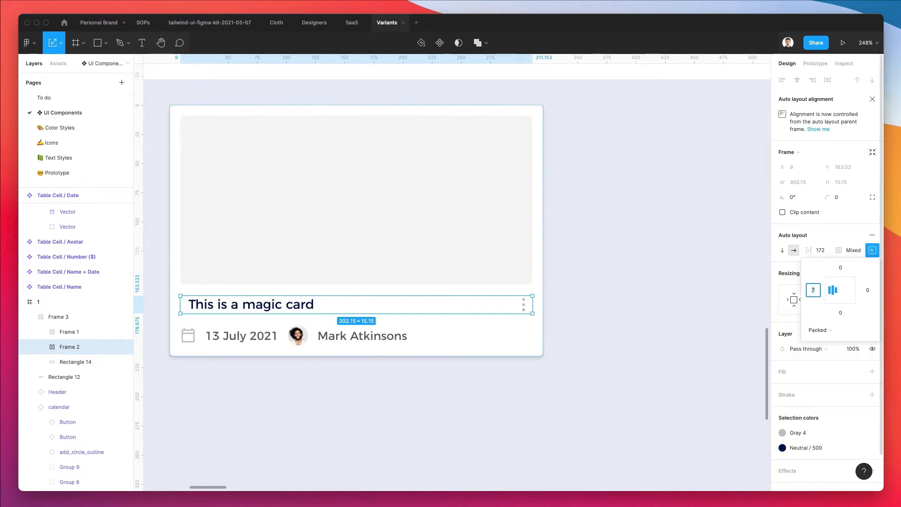
pyautogui.press('Down')
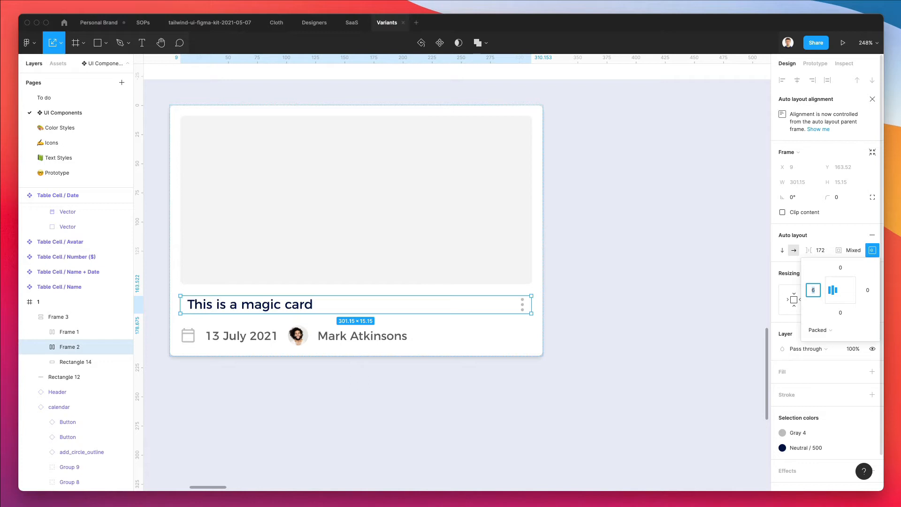
pyautogui.press('Up')
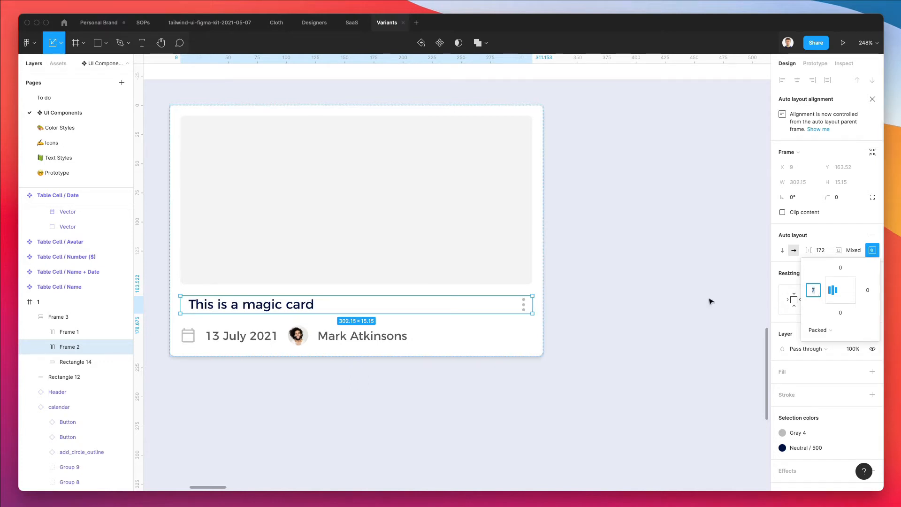
# Set the left padding of the date and name row's auto layout to 6.
pyautogui.click(404, 335)
pyautogui.click(868, 251)
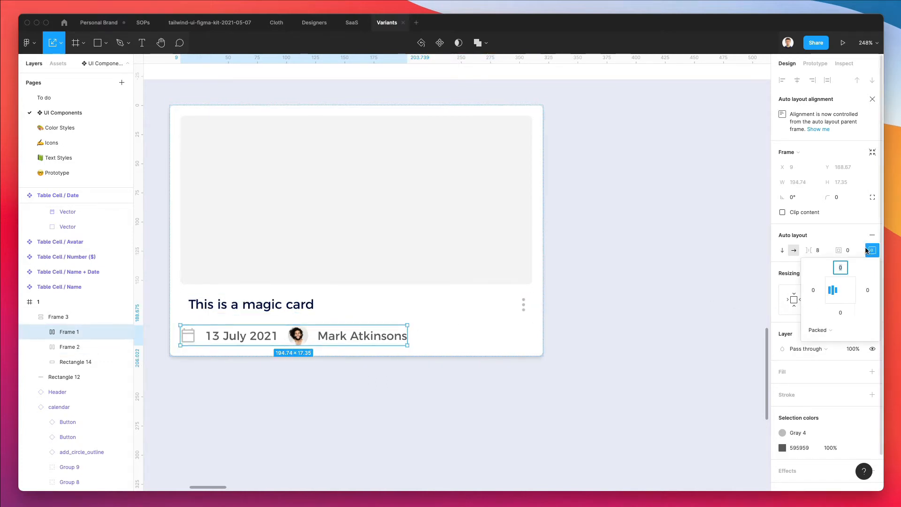
pyautogui.click(812, 291)
pyautogui.press('Up')
pyautogui.press('Up')
pyautogui.press('Up')
pyautogui.press('Up')
pyautogui.press('Up')
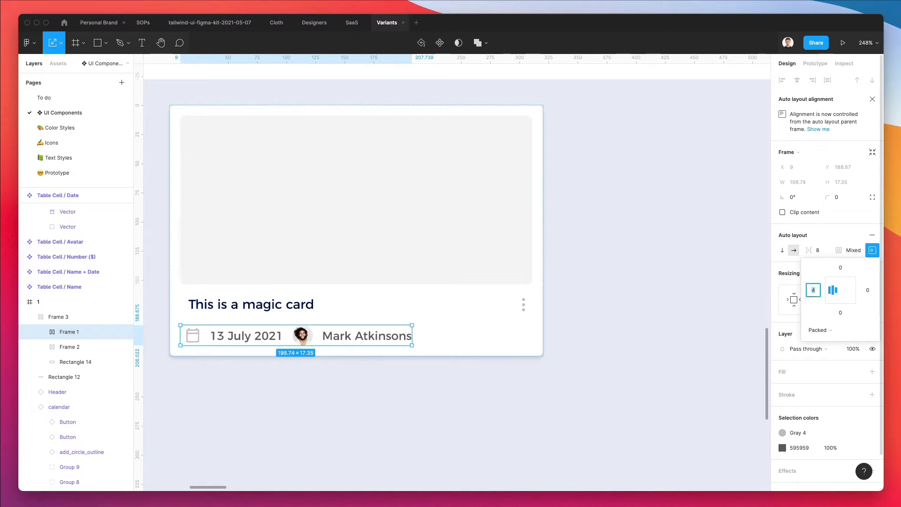
pyautogui.press('Up')
pyautogui.press('Up')
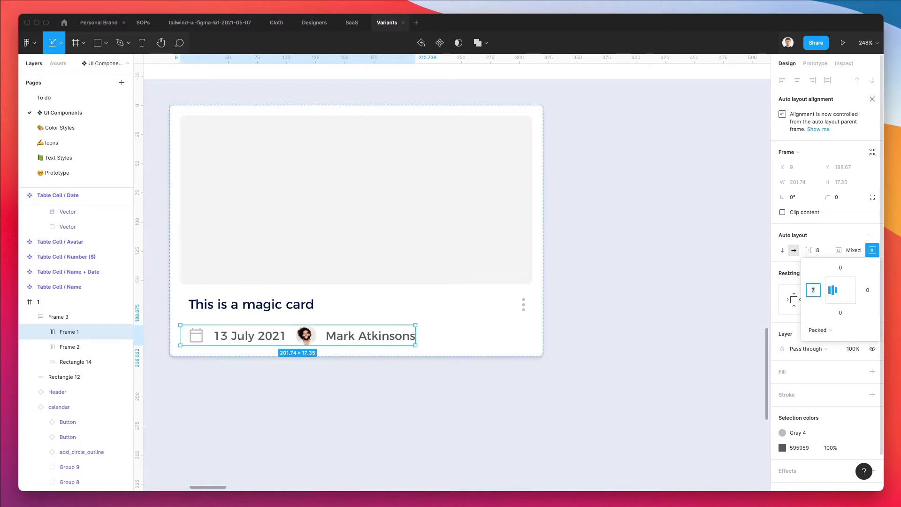
pyautogui.press('Down')
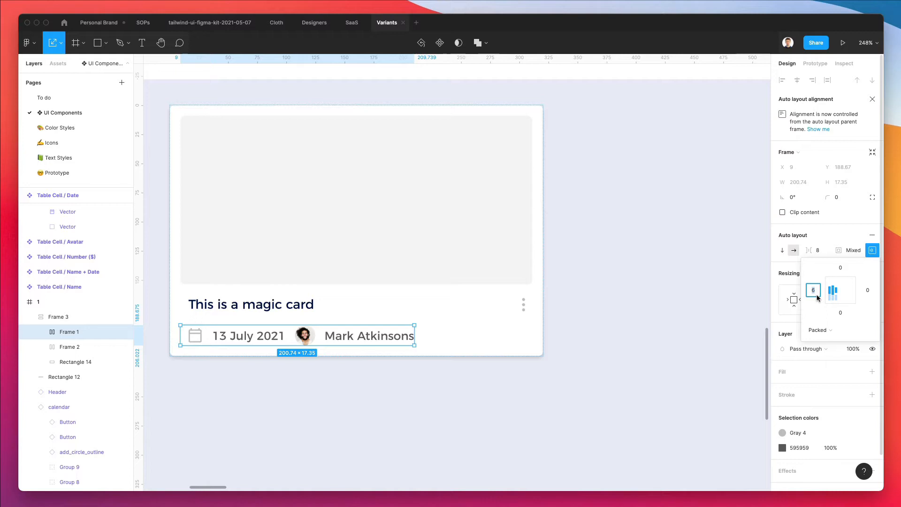
pyautogui.click(650, 371)
# Set the bottom padding of the date and name row's auto layout to 3.
pyautogui.doubleClick(387, 334)
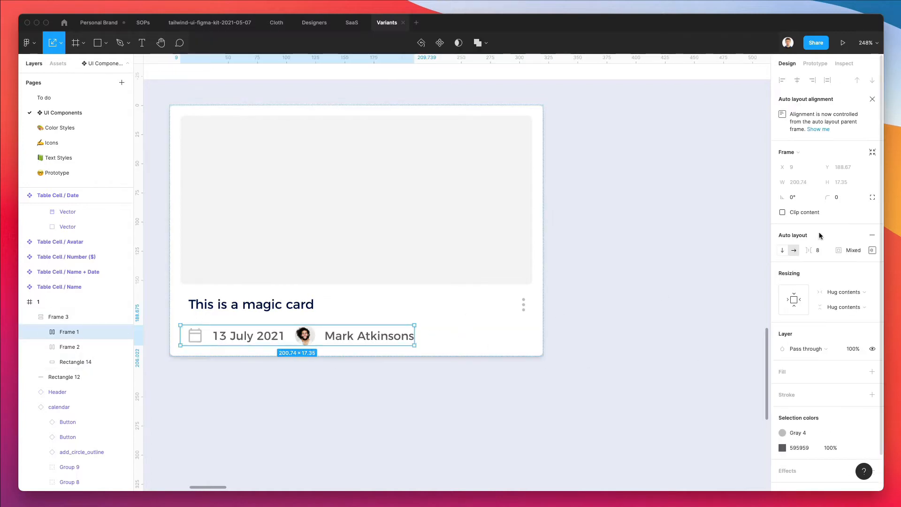
pyautogui.click(869, 251)
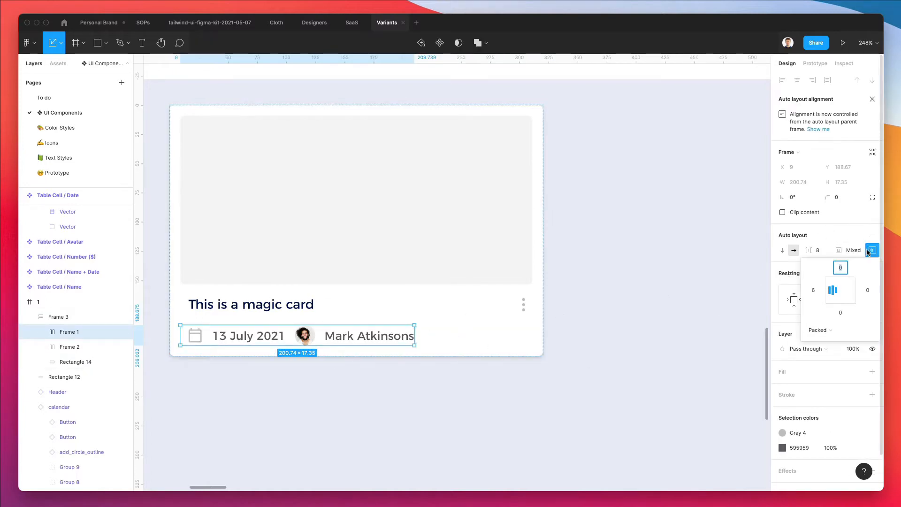
pyautogui.click(840, 312)
pyautogui.write('3')
pyautogui.press('Return')
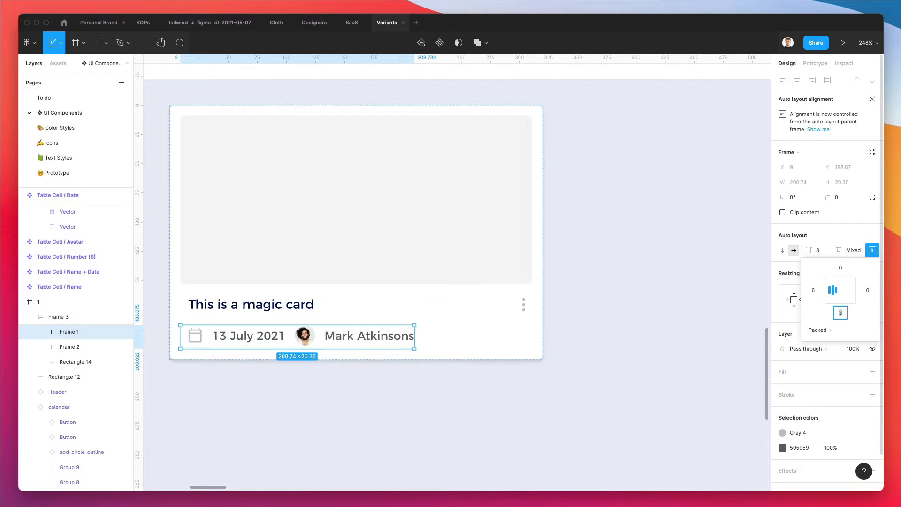
pyautogui.press('Up')
pyautogui.press('Down')
pyautogui.click(617, 372)
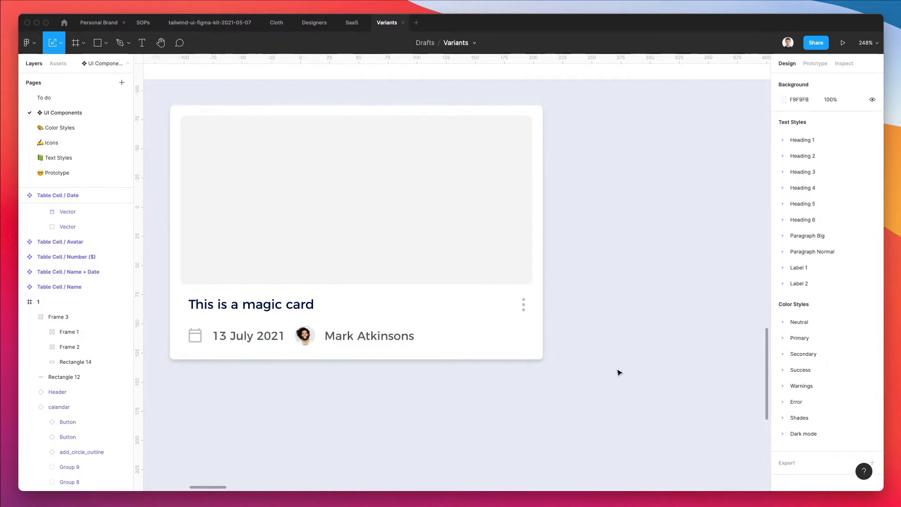
# Try narrowing the card with the Scale tool and by plain resizing, undoing each change.
pyautogui.click(420, 230)
pyautogui.moveTo(543, 263); pyautogui.dragTo(439, 258)
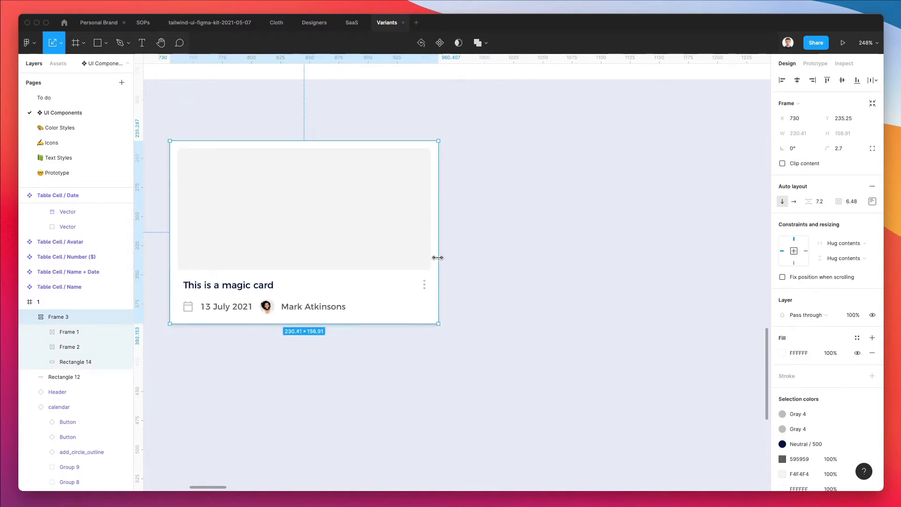
pyautogui.press('super+z')
pyautogui.press('v')
pyautogui.moveTo(520, 253); pyautogui.dragTo(425, 251)
pyautogui.press('super+z')
# Set the image placeholder's horizontal resizing to Fill container.
pyautogui.click(472, 211)
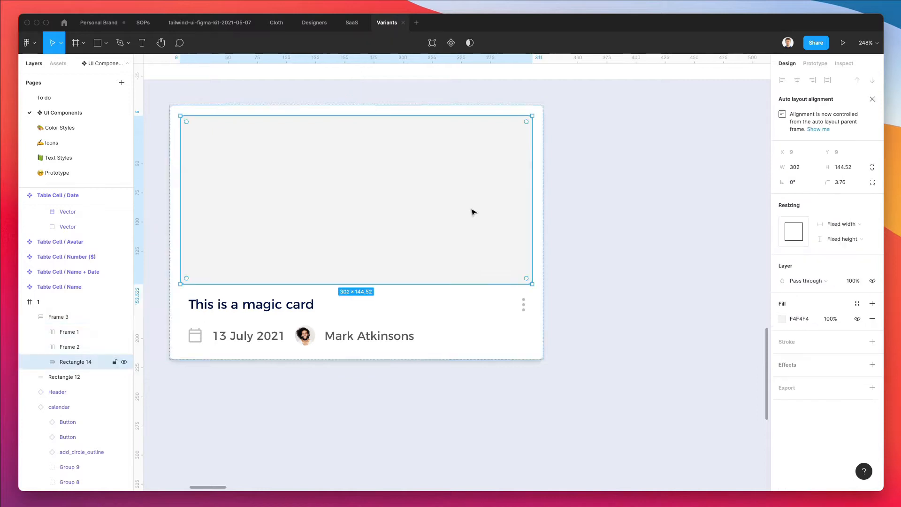
pyautogui.click(859, 228)
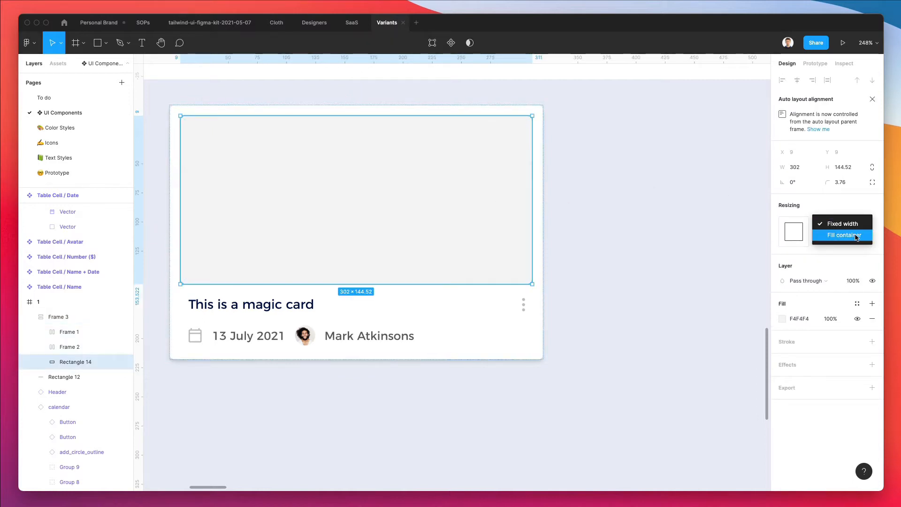
pyautogui.click(845, 235)
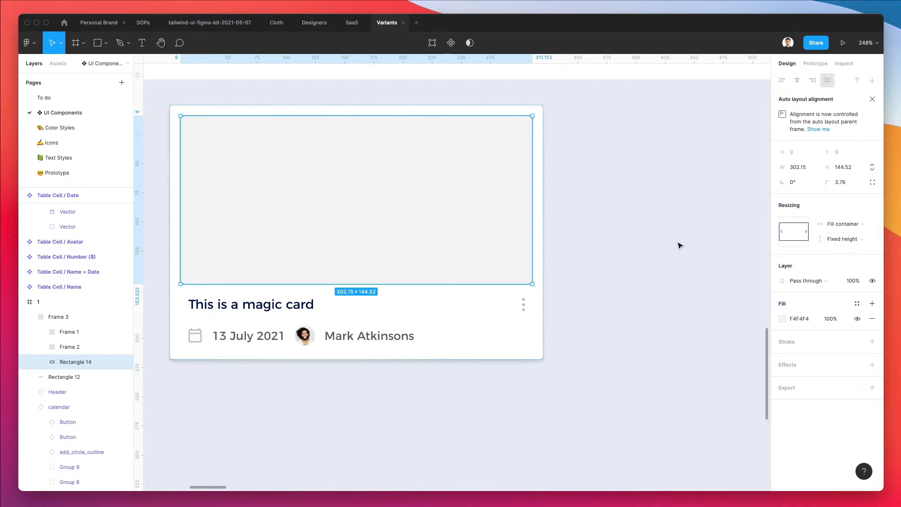
pyautogui.click(674, 245)
# Try narrowing the card and the title row from their right edges, and undo the changes.
pyautogui.click(496, 245)
pyautogui.moveTo(526, 264); pyautogui.dragTo(471, 269)
pyautogui.doubleClick(472, 270)
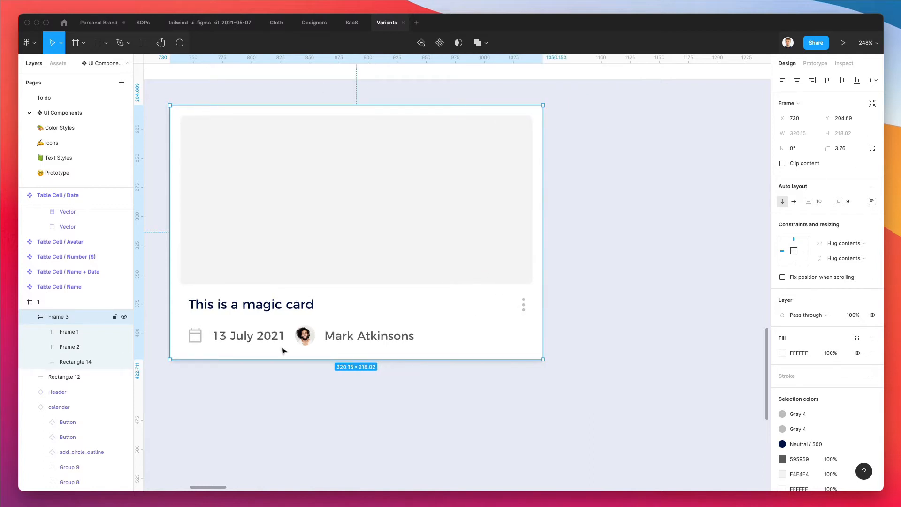
pyautogui.click(524, 310)
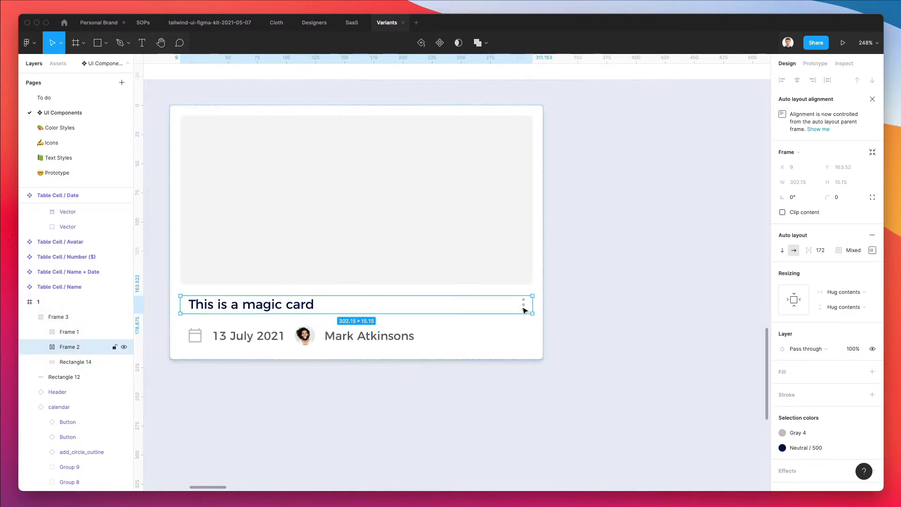
pyautogui.moveTo(530, 306); pyautogui.dragTo(473, 309)
pyautogui.press('super+z')
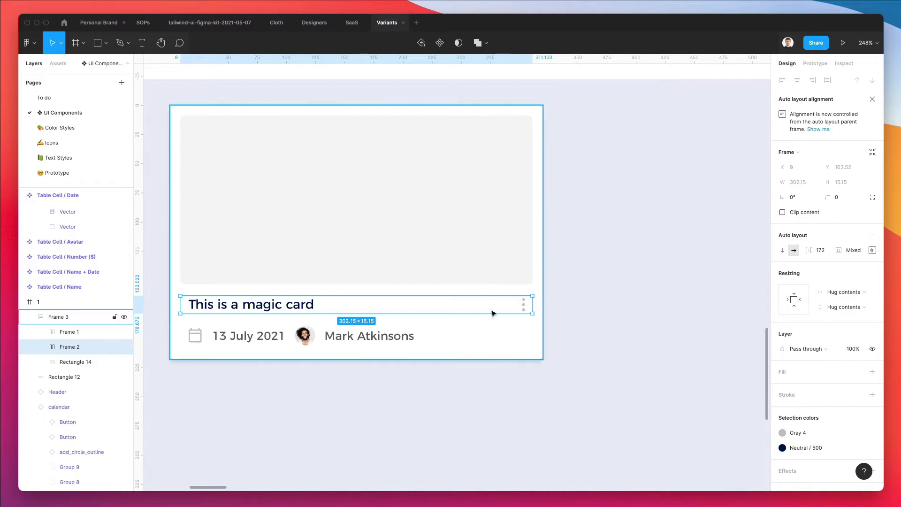
# Check the dots icon's horizontal resizing options and the title row's auto layout alignment and padding settings.
pyautogui.click(555, 308)
pyautogui.click(525, 309)
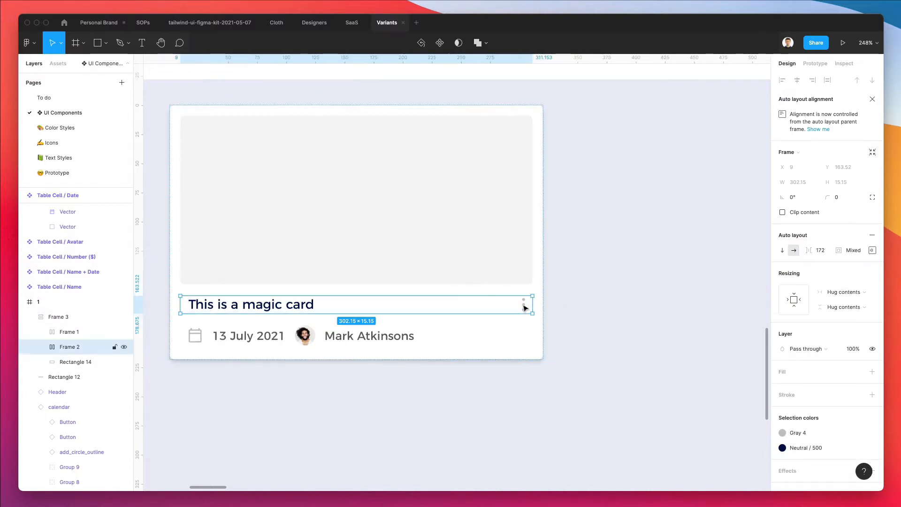
pyautogui.click(524, 307)
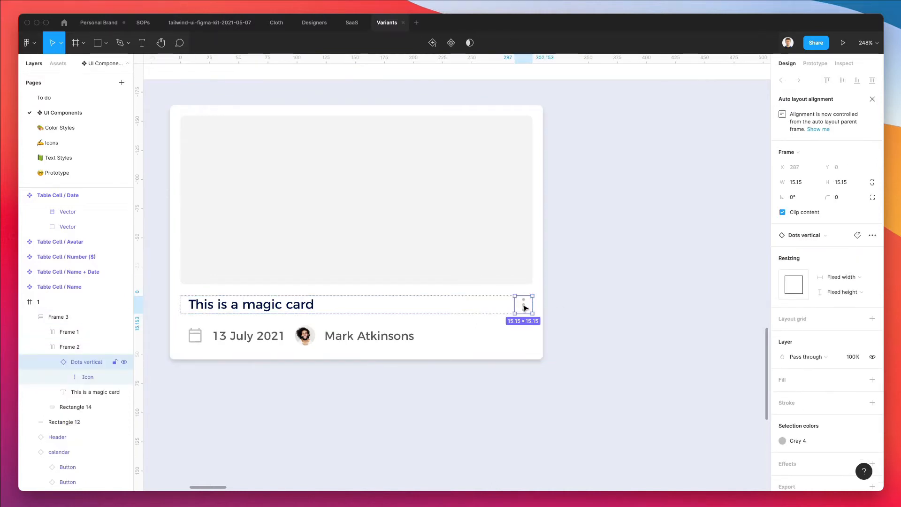
pyautogui.click(860, 278)
pyautogui.click(838, 261)
pyautogui.click(468, 361)
pyautogui.click(310, 305)
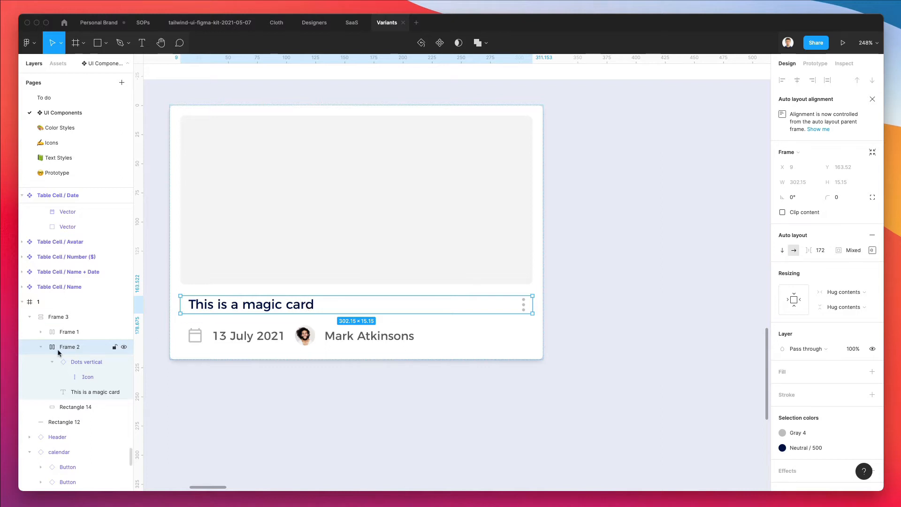
pyautogui.click(872, 250)
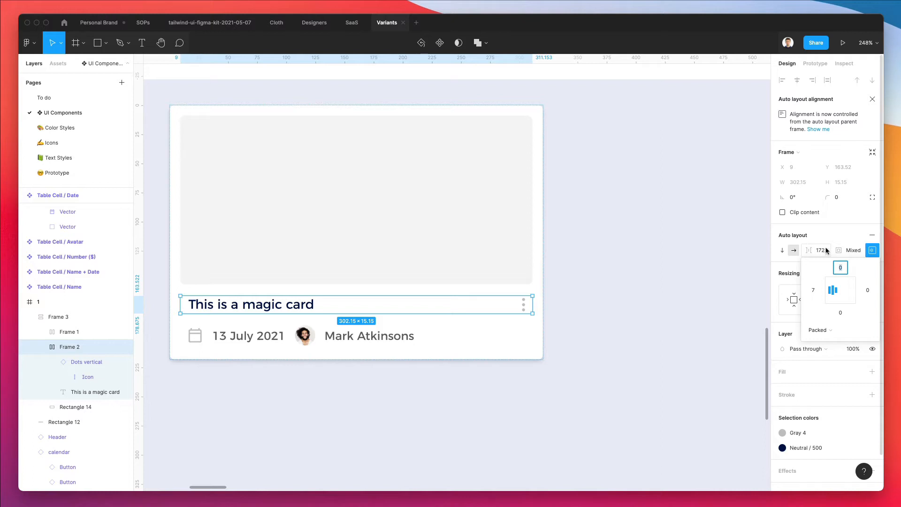
pyautogui.click(847, 252)
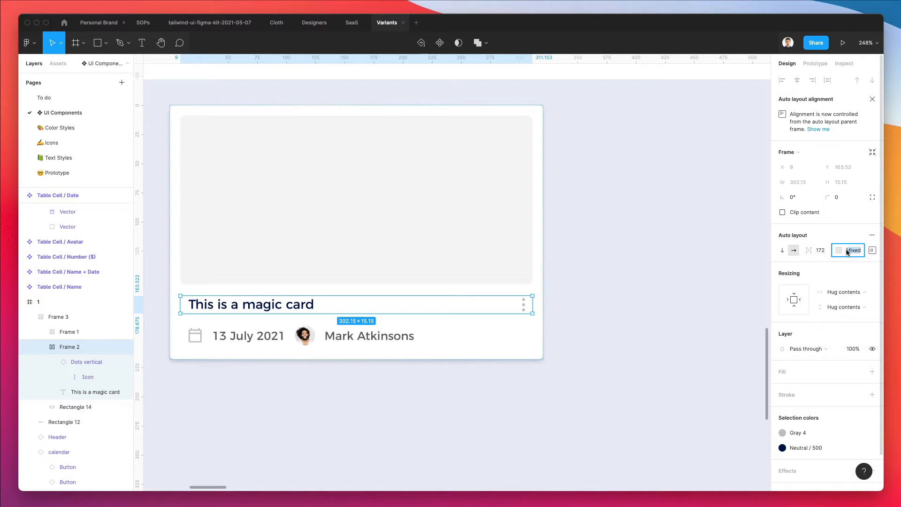
pyautogui.click(854, 291)
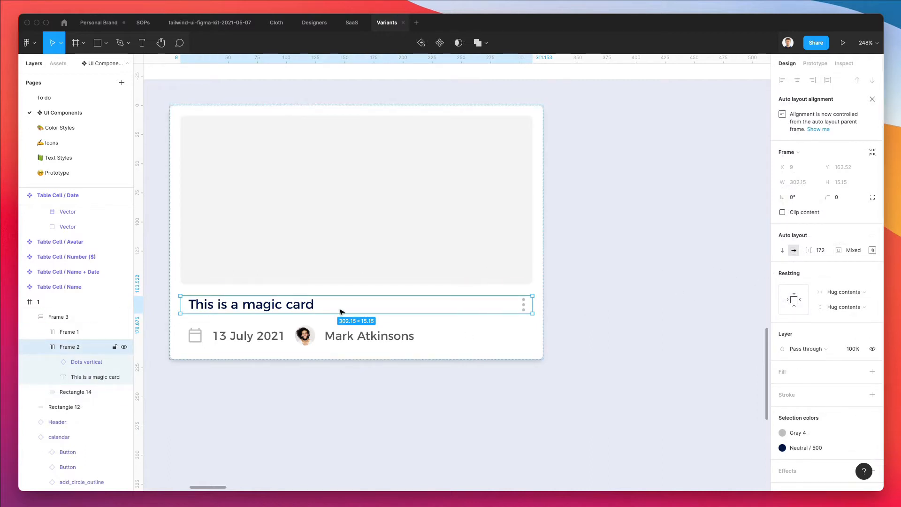
# Centre the title row's auto layout alignment and set its spacing mode to Space between.
pyautogui.moveTo(529, 306); pyautogui.dragTo(454, 303)
pyautogui.doubleClick(454, 304)
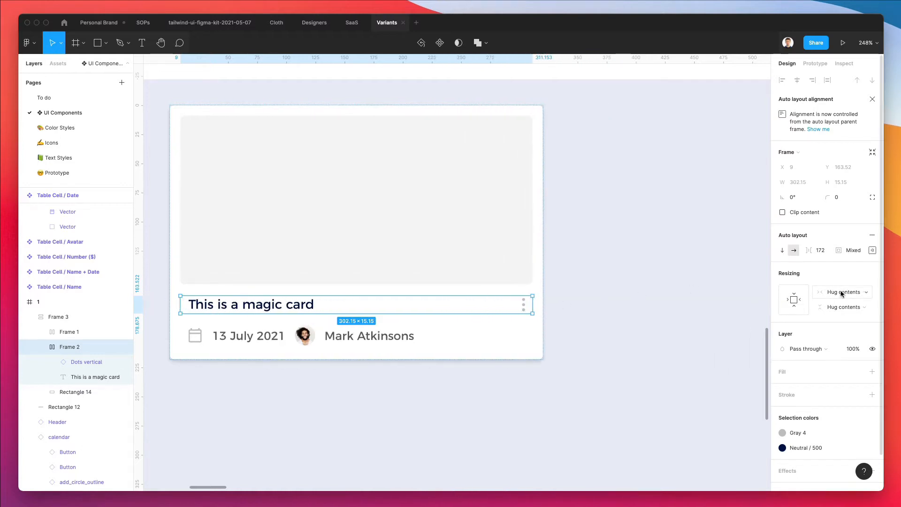
pyautogui.click(868, 249)
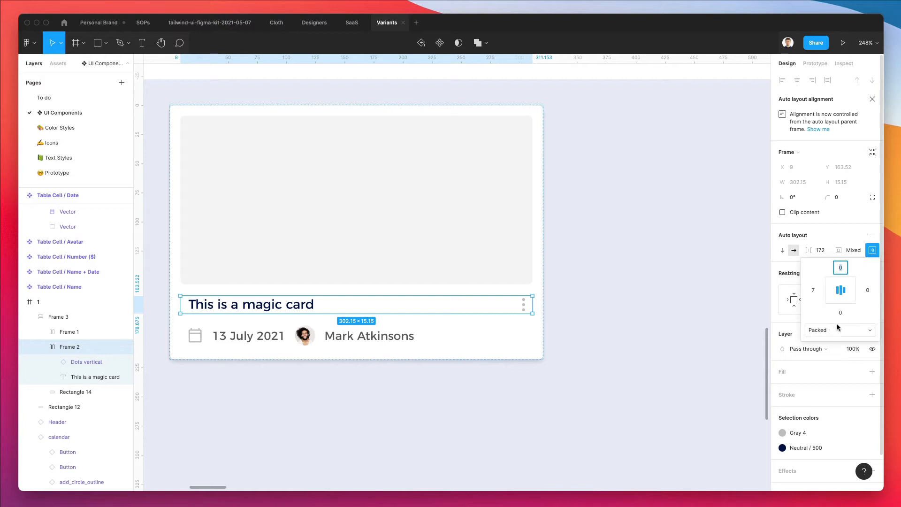
pyautogui.click(840, 289)
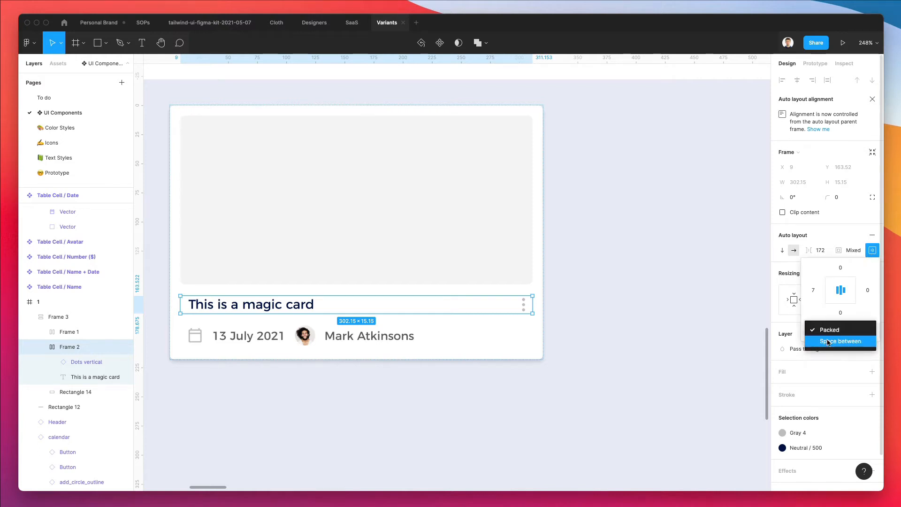
pyautogui.click(809, 341)
pyautogui.moveTo(530, 304); pyautogui.dragTo(581, 309)
pyautogui.click(581, 311)
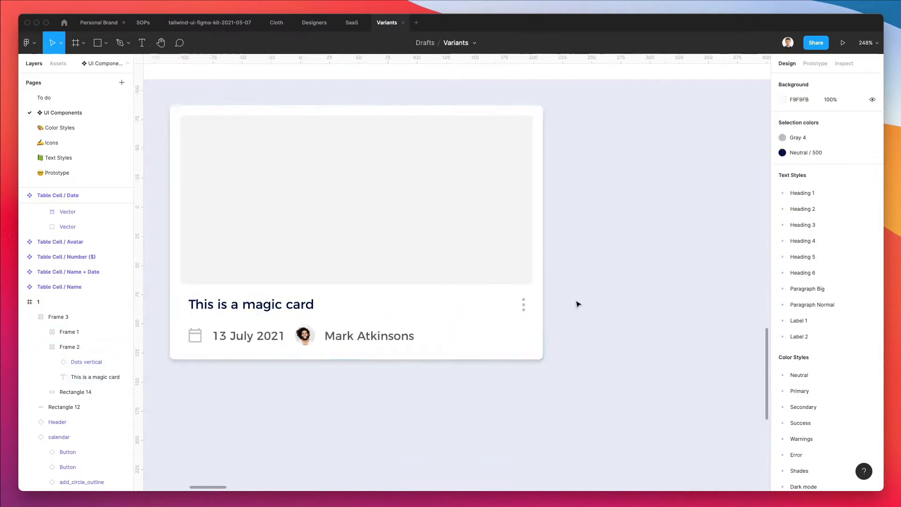
# Try narrowing the whole card from its right edge and undo the change.
pyautogui.click(539, 281)
pyautogui.moveTo(544, 282); pyautogui.dragTo(461, 277)
pyautogui.press('super+z')
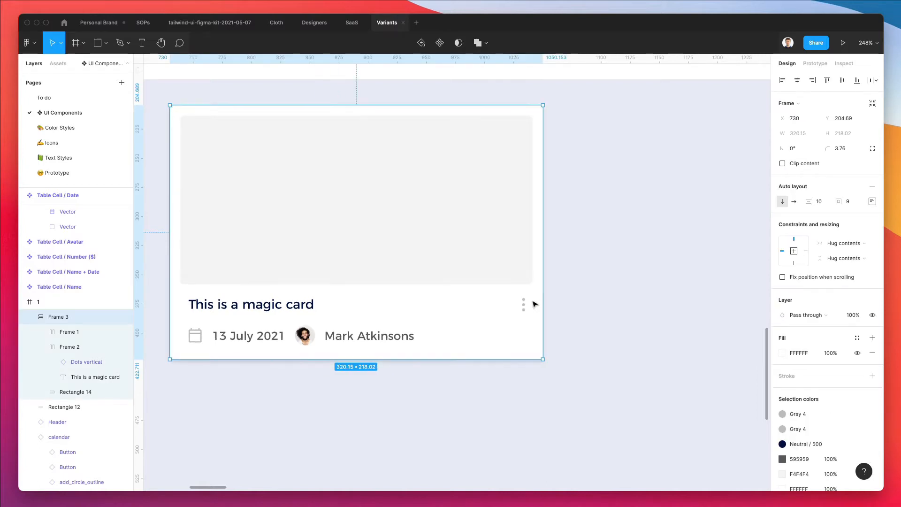
# Narrow the title row to a width of about 257 from its right edge.
pyautogui.doubleClick(524, 307)
pyautogui.moveTo(528, 304); pyautogui.dragTo(479, 303)
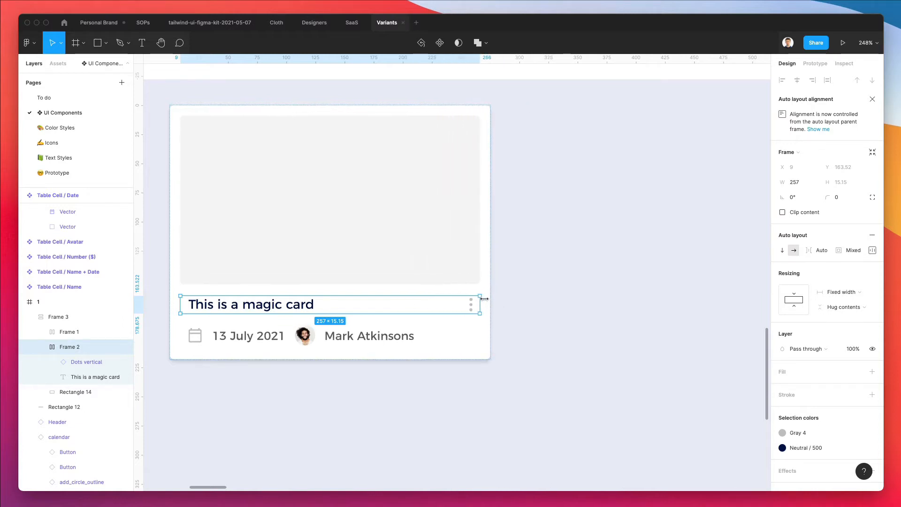
pyautogui.click(537, 294)
# Rename the image placeholder layer to Background.
pyautogui.scroll(-3, 386, 277)
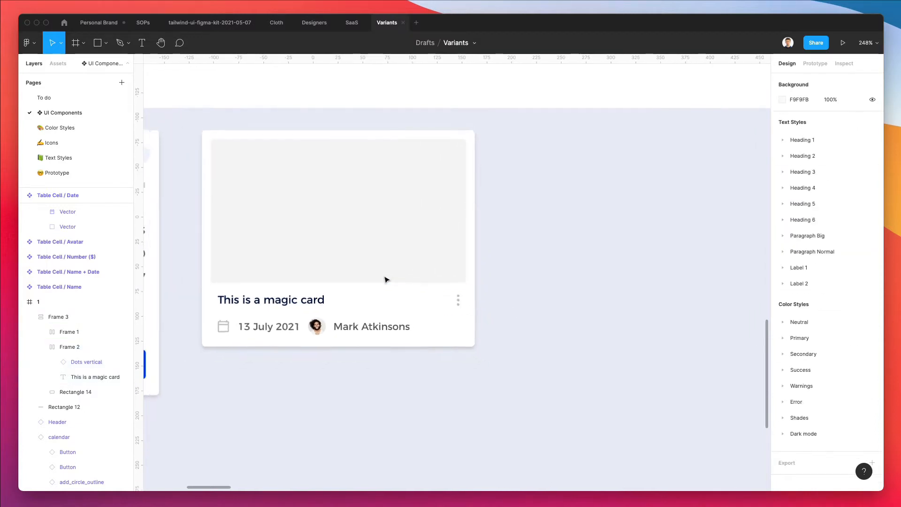
pyautogui.doubleClick(75, 392)
pyautogui.write('Background')
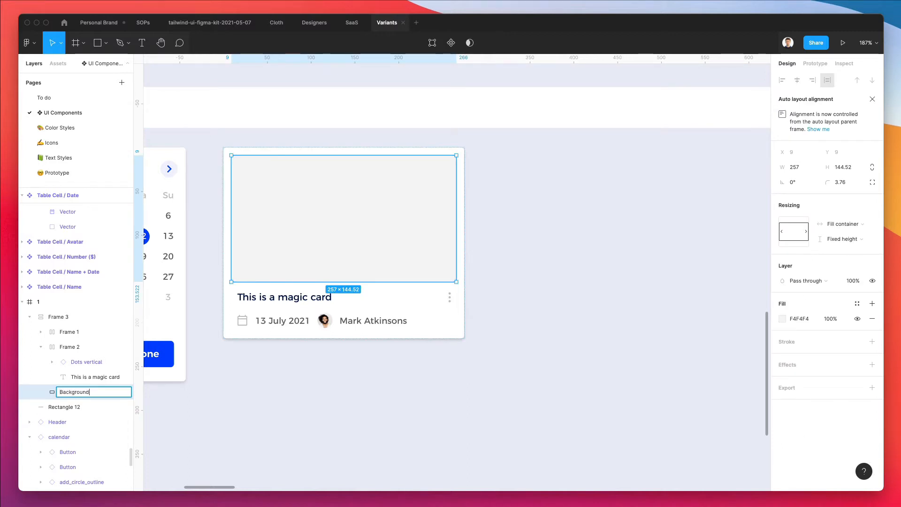
pyautogui.press('Return')
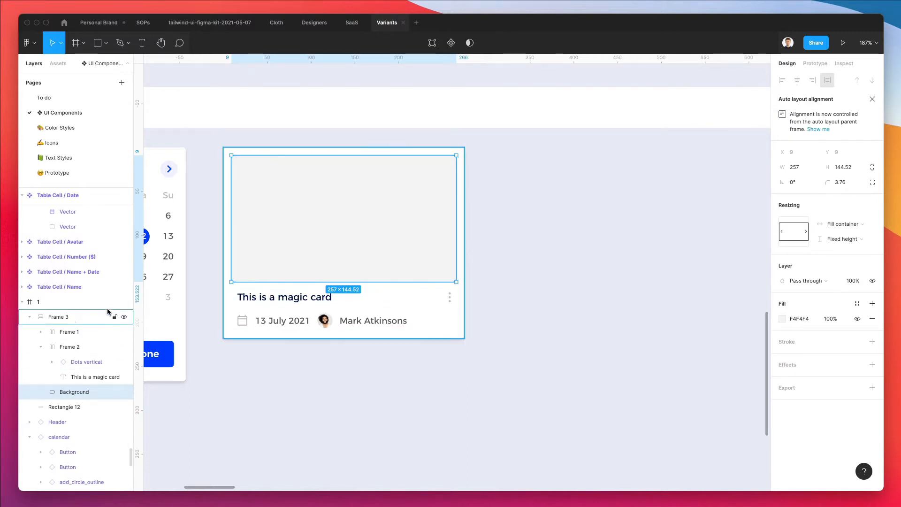
# Convert the whole card frame into a component.
pyautogui.click(555, 283)
pyautogui.scroll(-2, 555, 283)
pyautogui.click(426, 263)
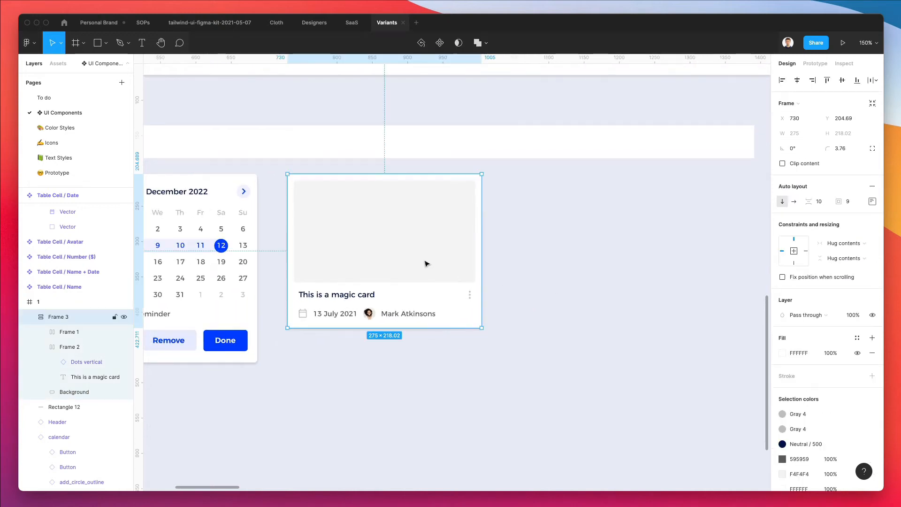
pyautogui.scroll(-2, 452, 274)
pyautogui.scroll(1, 454, 274)
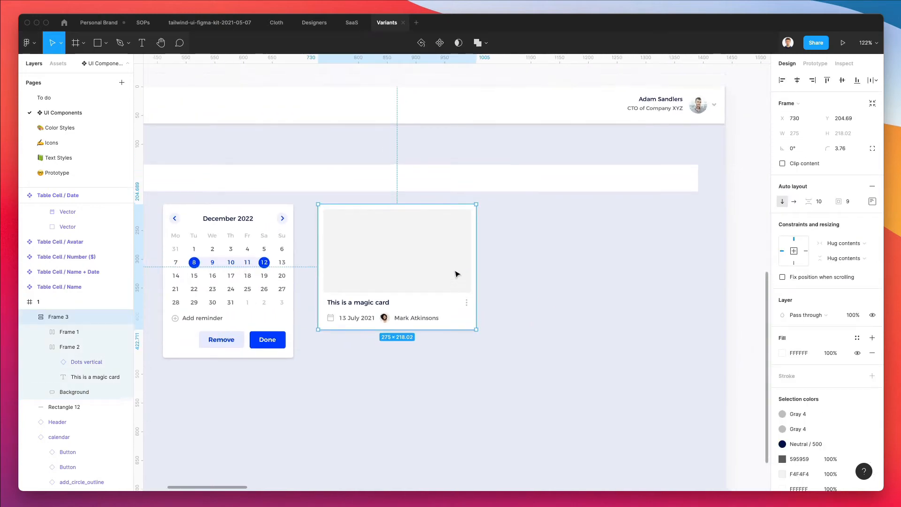
pyautogui.scroll(-2, 454, 274)
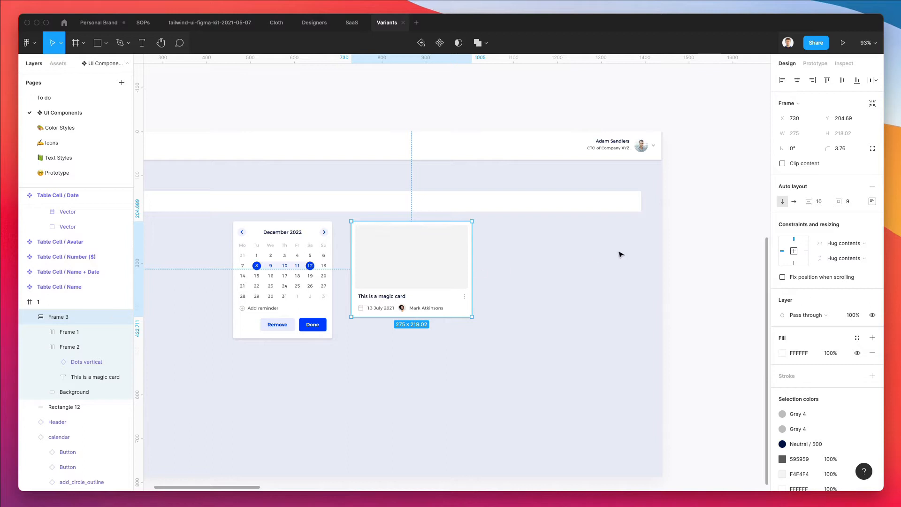
pyautogui.click(440, 44)
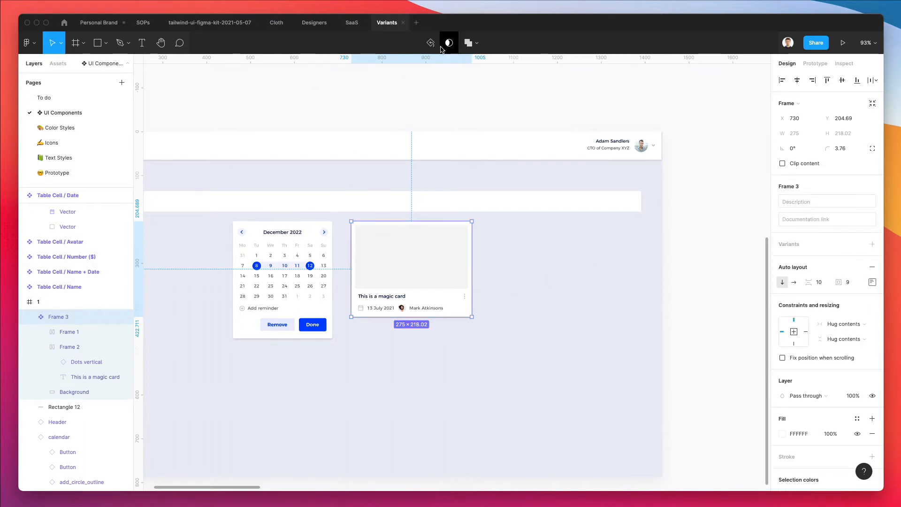
# Move the card component out of the dashboard frame onto the empty canvas to its right, at about X 936, Y -182.
pyautogui.moveTo(448, 285); pyautogui.dragTo(676, 246)
pyautogui.scroll(-3, 676, 245)
pyautogui.hscroll(3, 675, 246)
pyautogui.scroll(2, 675, 246)
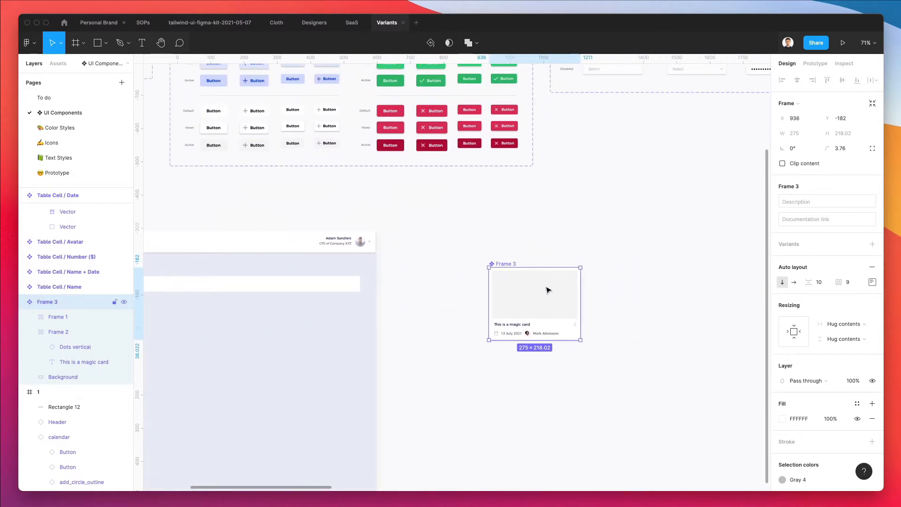
# Move the card component beside the Table components, at about X 7582, Y -1038, and add a second variant to it.
pyautogui.scroll(-5, 548, 290)
pyautogui.hscroll(5, 469, 294)
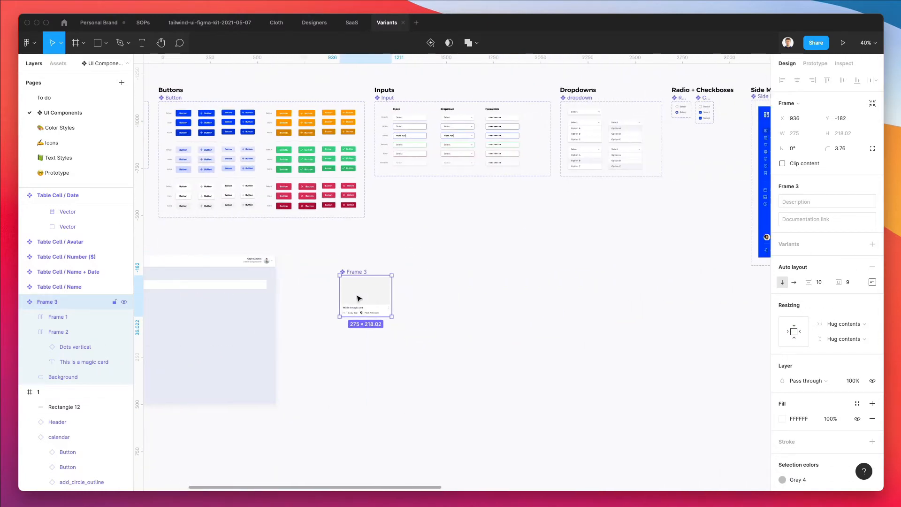
pyautogui.moveTo(359, 298); pyautogui.dragTo(453, 137)
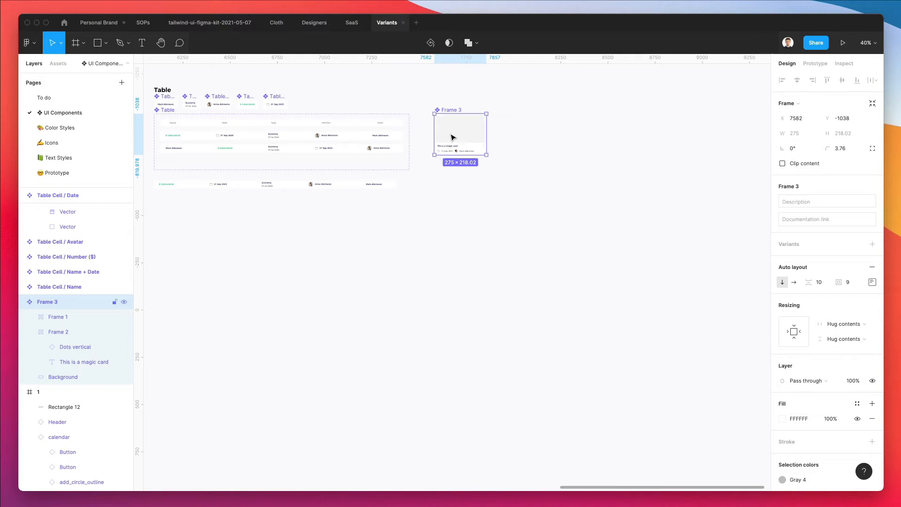
pyautogui.scroll(10, 425, 96)
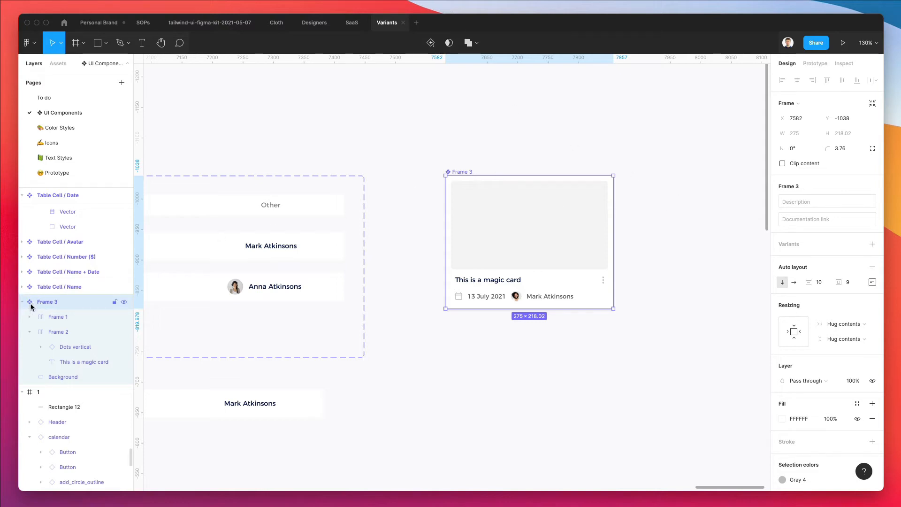
pyautogui.click(870, 245)
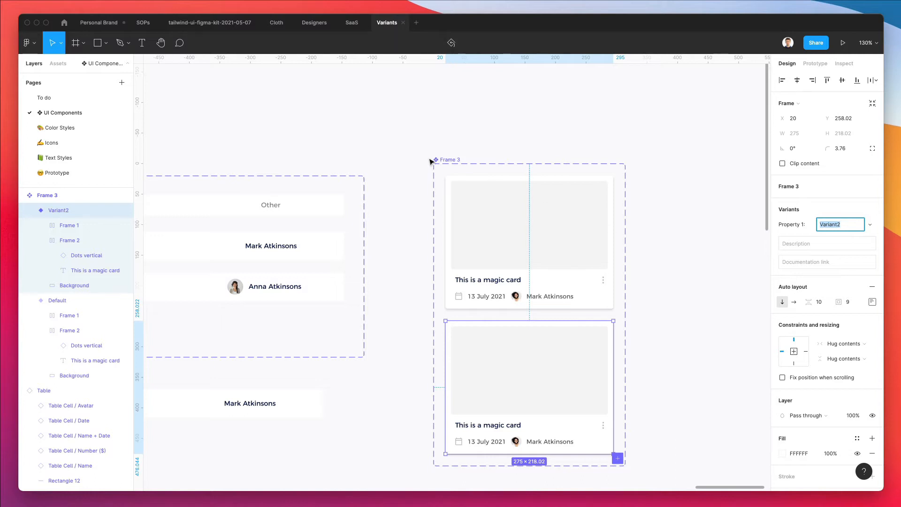
# Widen the card's component set and place the second variant to the right of the default card.
pyautogui.click(430, 161)
pyautogui.hscroll(3, 516, 305)
pyautogui.moveTo(541, 334); pyautogui.dragTo(756, 335)
pyautogui.click(396, 425)
pyautogui.moveTo(396, 425); pyautogui.dragTo(594, 263)
# Select the Background layer inside the second card variant.
pyautogui.doubleClick(616, 242)
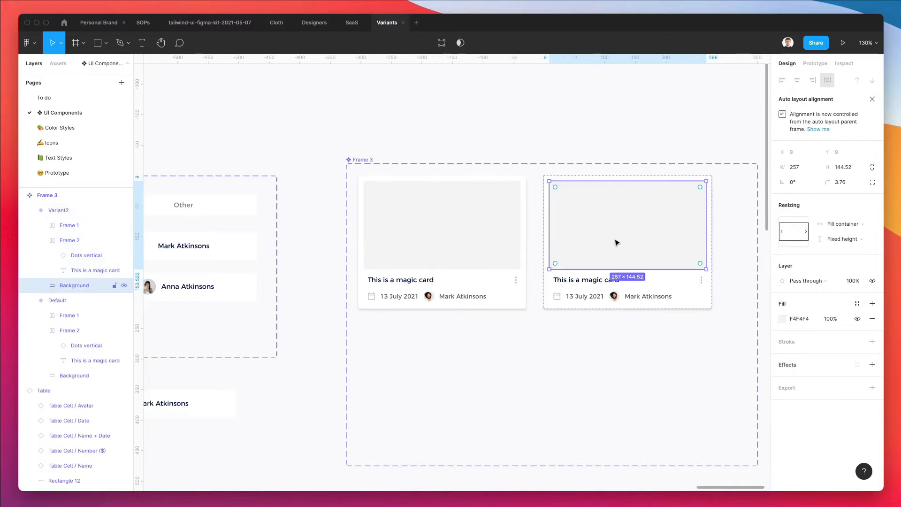
pyautogui.hscroll(2, 612, 243)
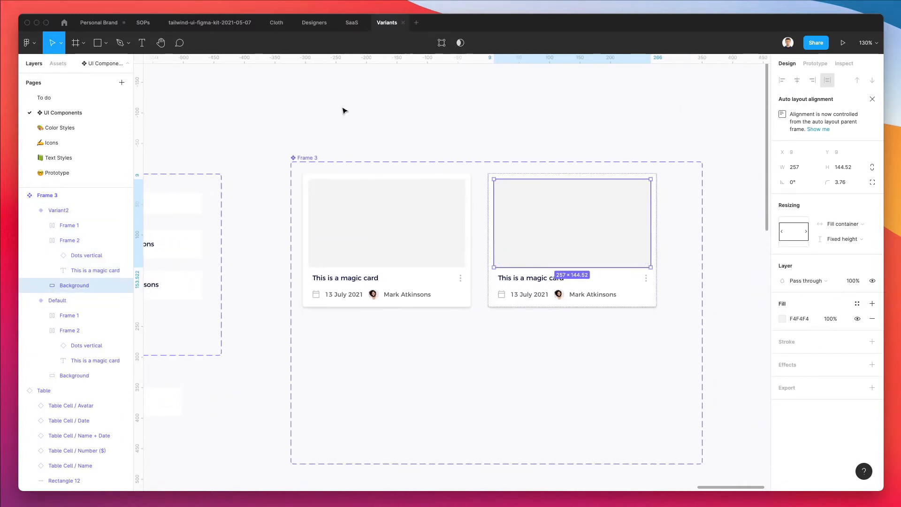
pyautogui.hscroll(-1, 344, 110)
pyautogui.click(34, 44)
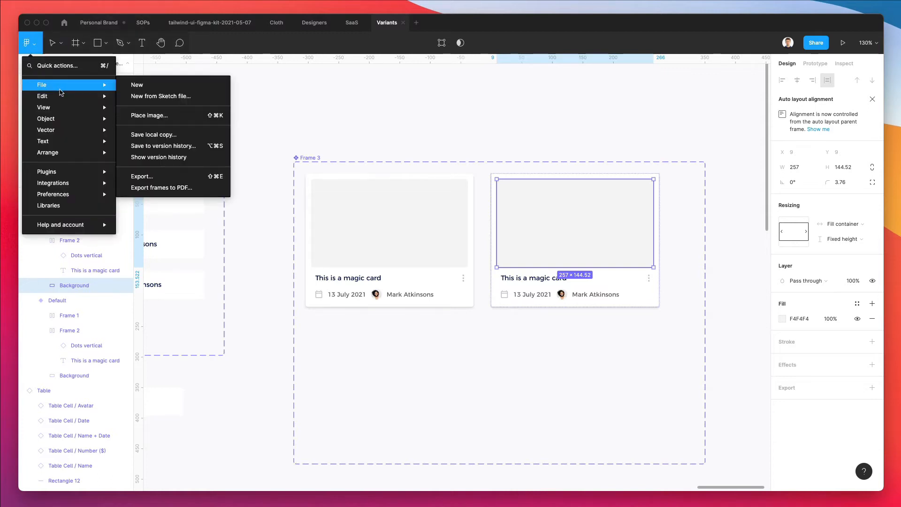
pyautogui.moveTo(79, 174)
pyautogui.click(147, 172)
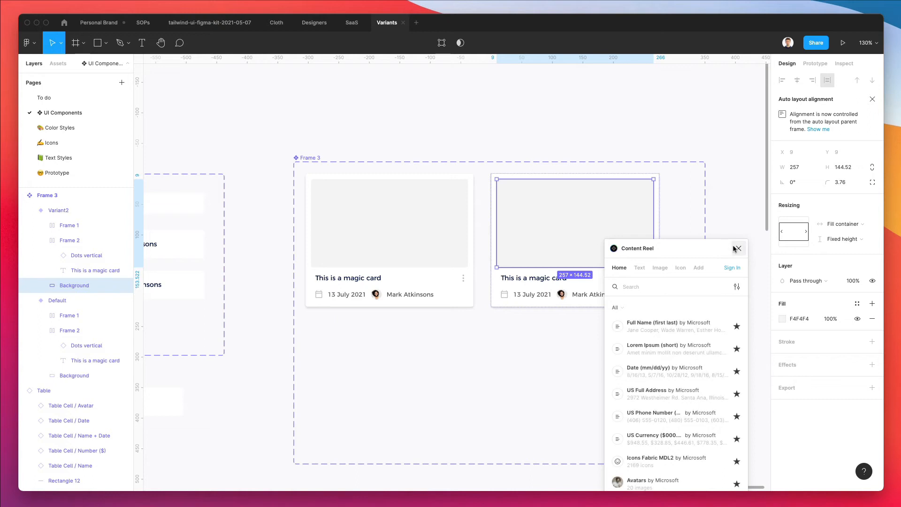
pyautogui.click(738, 248)
# Run the Unsplash plugin on the second variant's Background layer and browse its editorial photos.
pyautogui.click(31, 44)
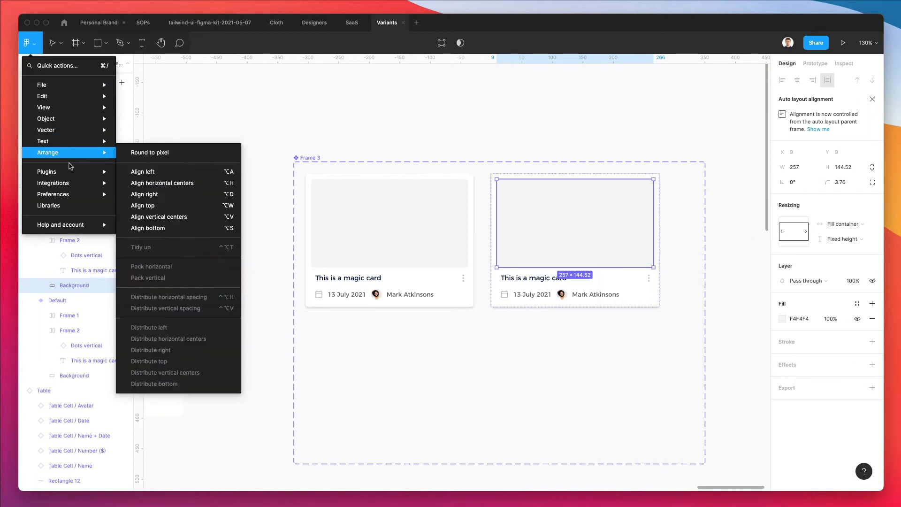
pyautogui.moveTo(72, 172)
pyautogui.click(163, 205)
pyautogui.scroll(1, 197, 183)
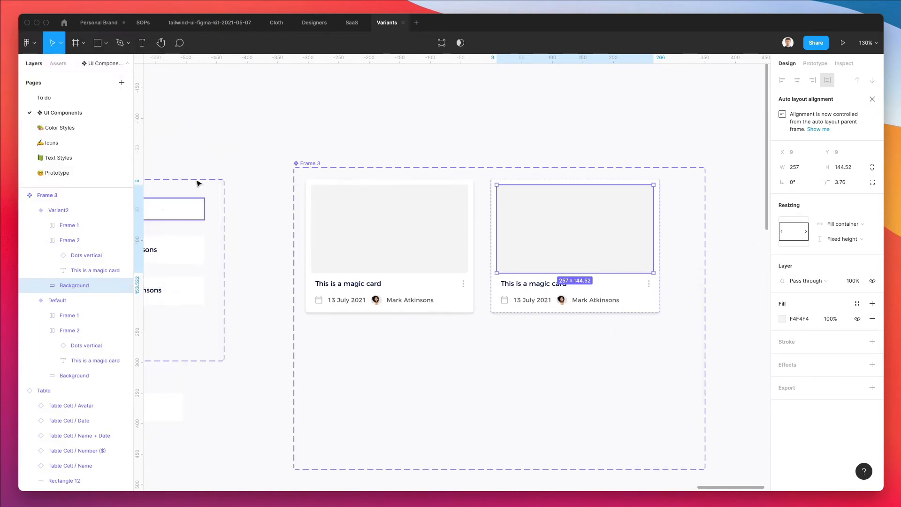
pyautogui.hscroll(3, 478, 148)
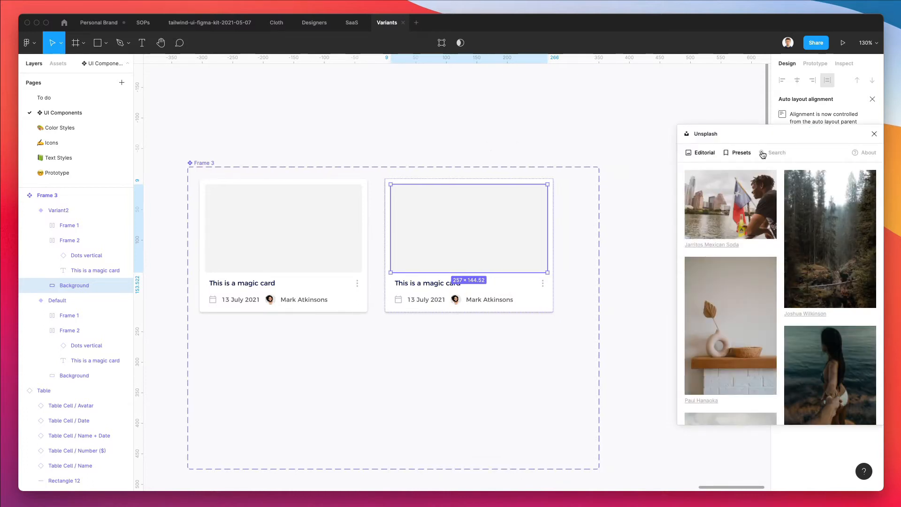
pyautogui.scroll(-10, 787, 220)
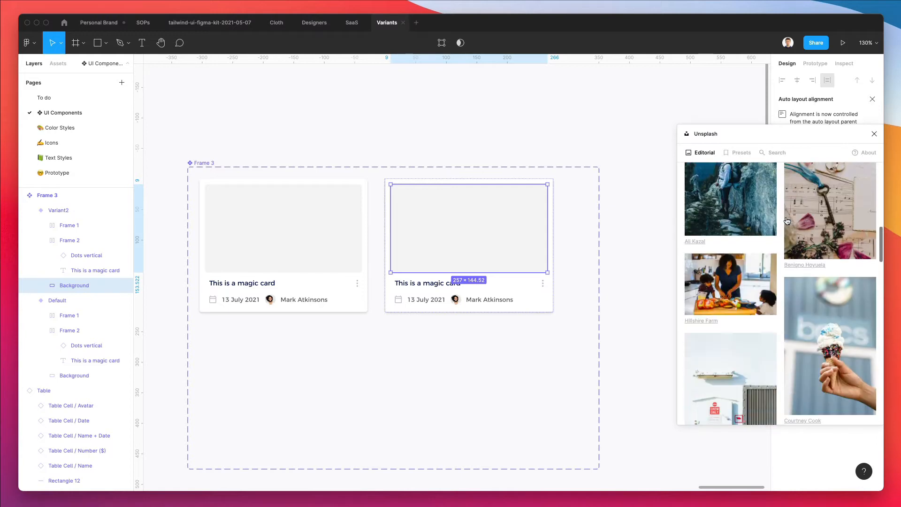
pyautogui.scroll(-5, 787, 221)
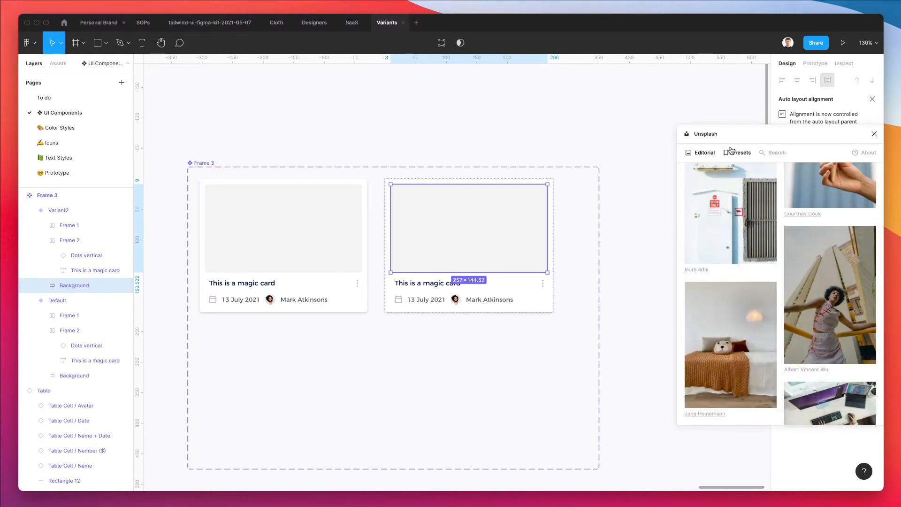
# Search Unsplash for minimal photos and fill the second variant's background with the chair and white desk image.
pyautogui.click(774, 152)
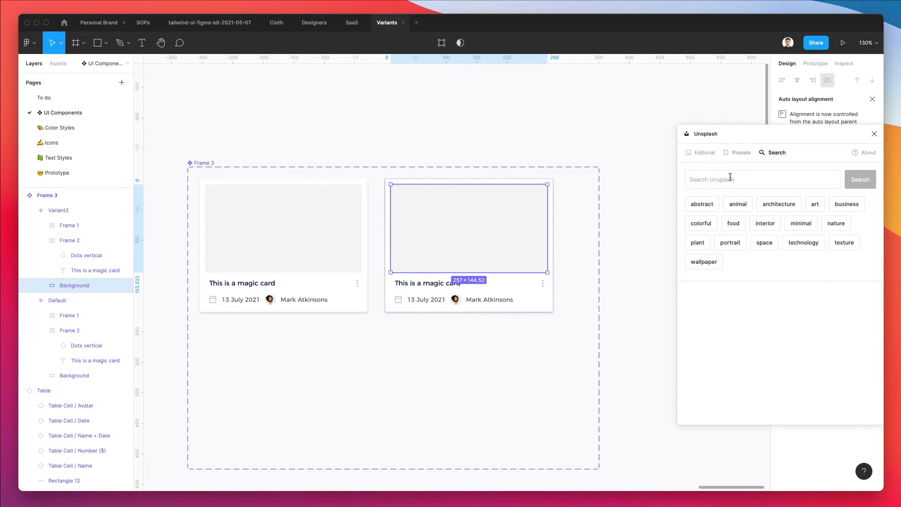
pyautogui.click(801, 223)
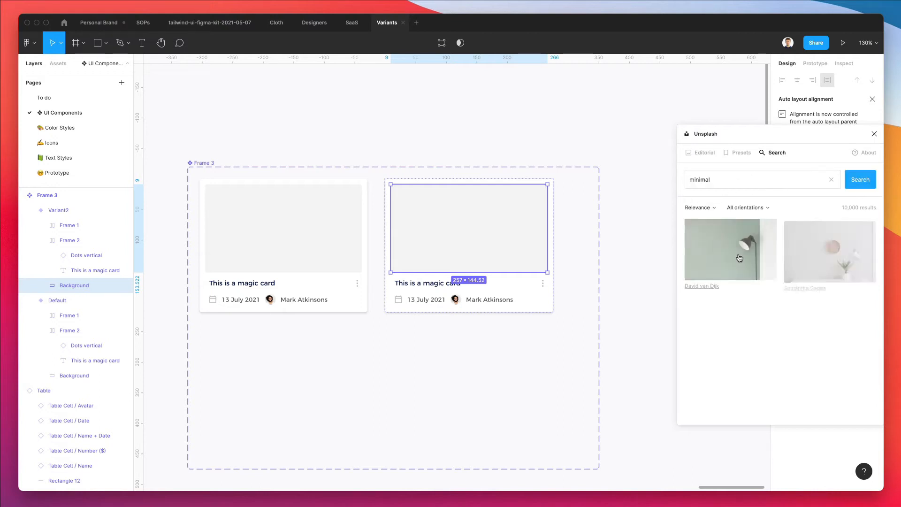
pyautogui.scroll(-5, 752, 244)
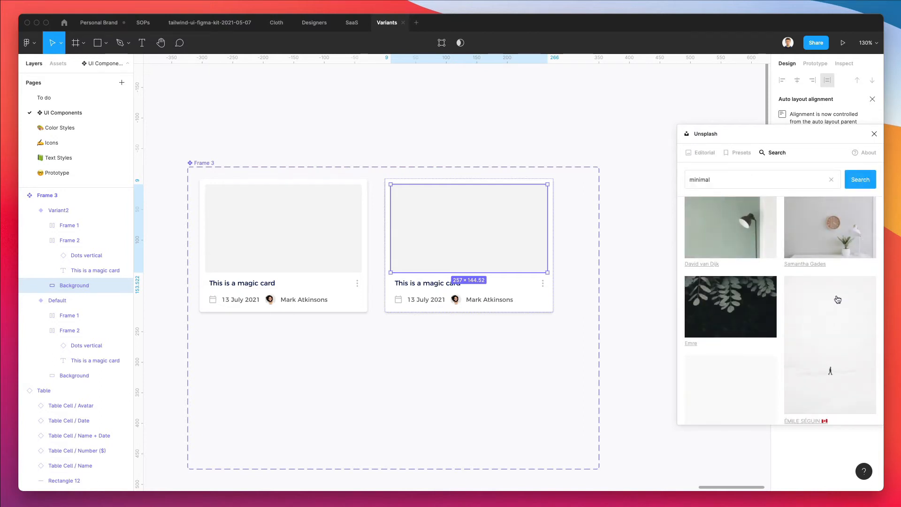
pyautogui.scroll(-10, 838, 299)
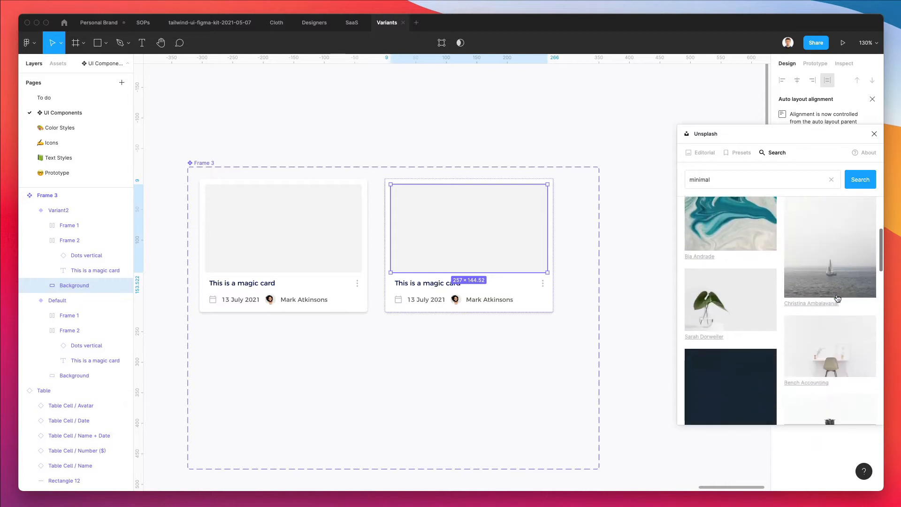
pyautogui.click(828, 347)
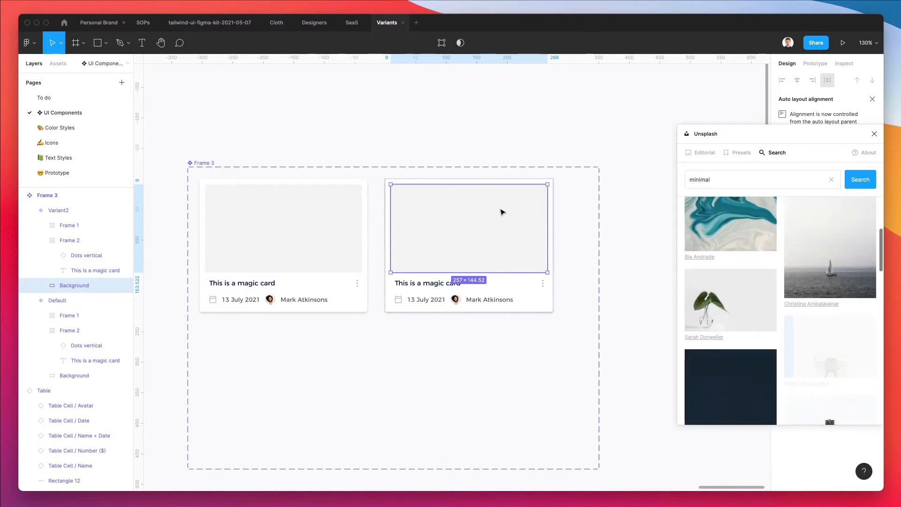
pyautogui.click(486, 135)
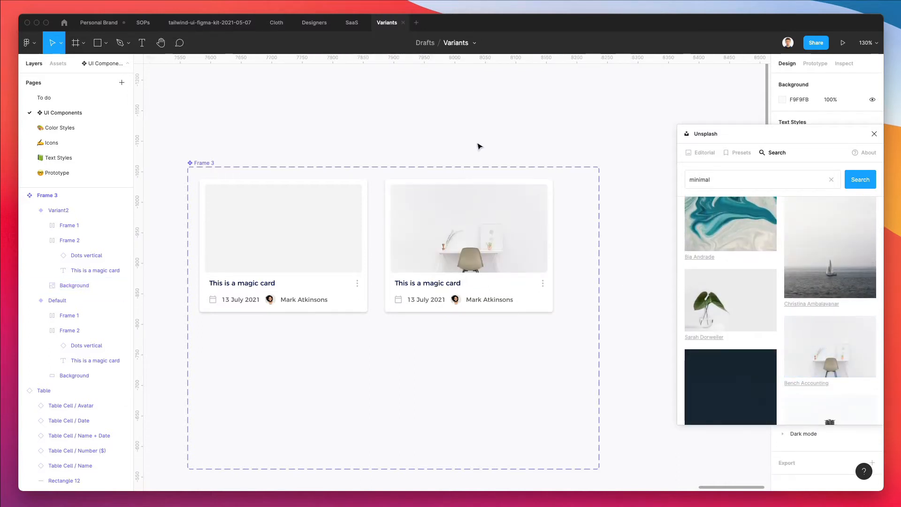
# Close the plugin, set the second variant's photo fill to Crop and shift the image slightly upward within the placeholder.
pyautogui.doubleClick(472, 230)
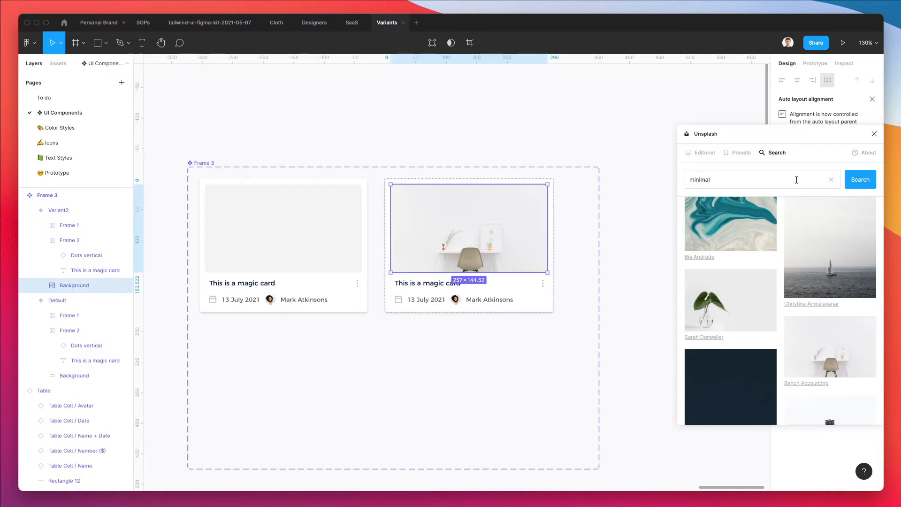
pyautogui.click(873, 134)
pyautogui.click(782, 318)
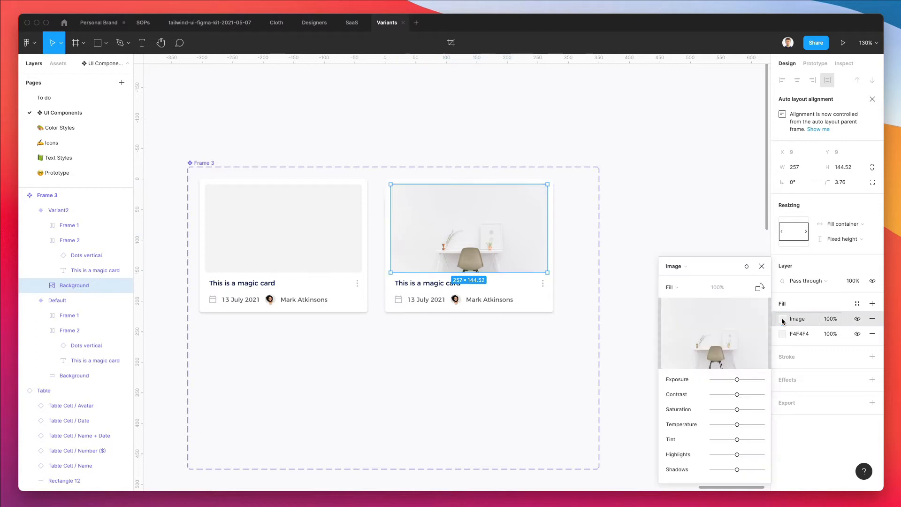
pyautogui.click(688, 287)
pyautogui.click(693, 311)
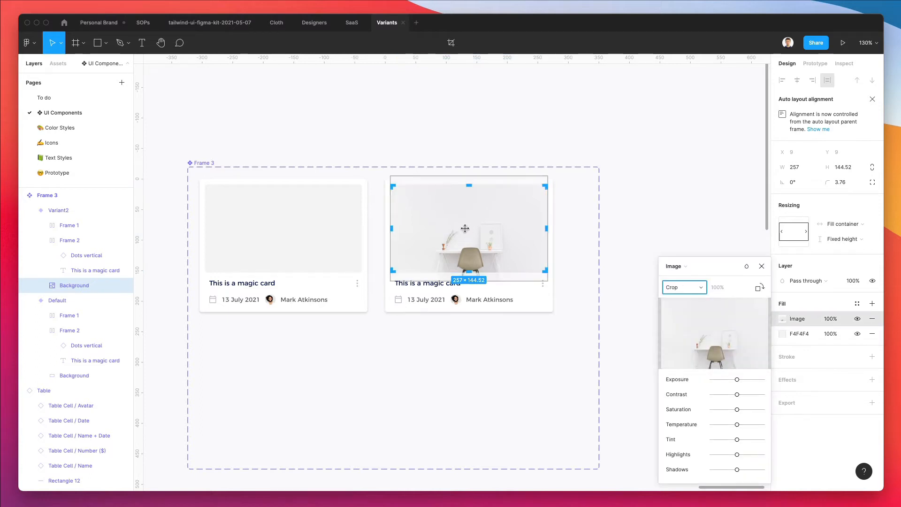
pyautogui.moveTo(465, 223); pyautogui.dragTo(465, 219)
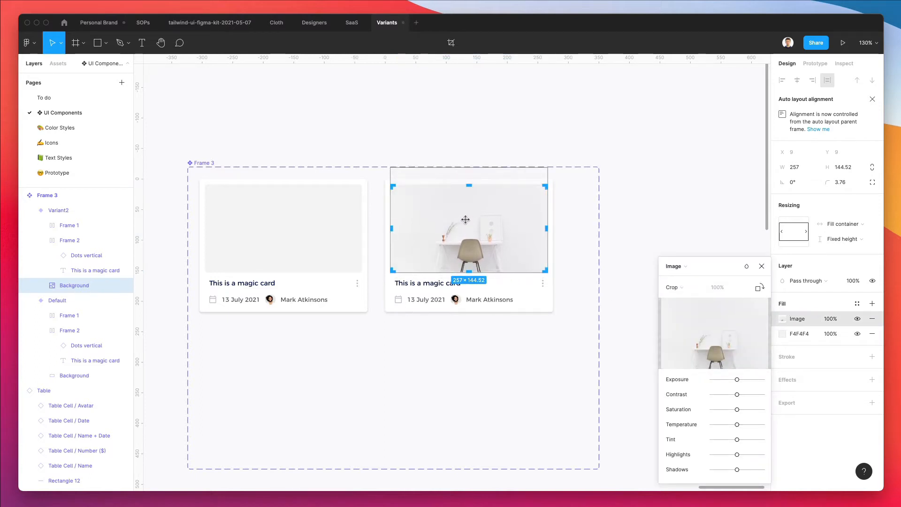
pyautogui.click(612, 128)
pyautogui.click(618, 174)
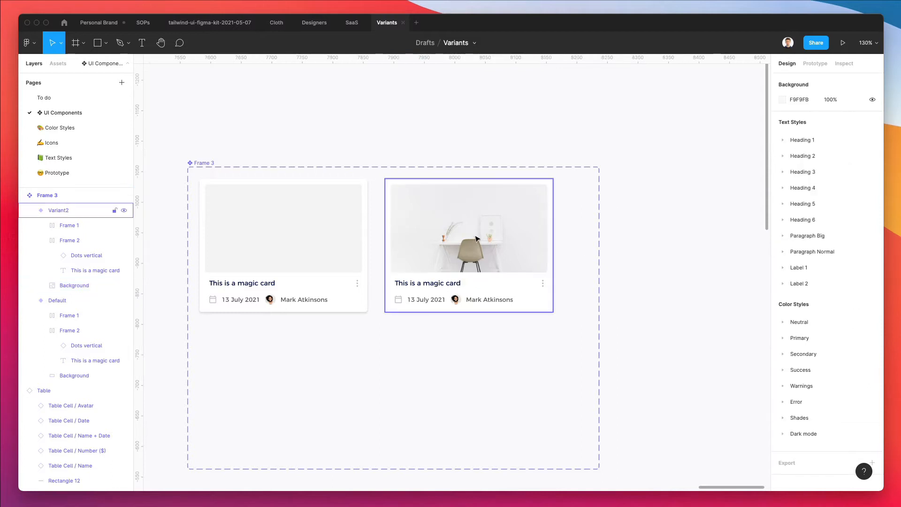
# Duplicate the photo variant below the default card at X 20, Y 256 and delete the copy's title row with the dots icon.
pyautogui.moveTo(480, 230); pyautogui.dragTo(296, 375)
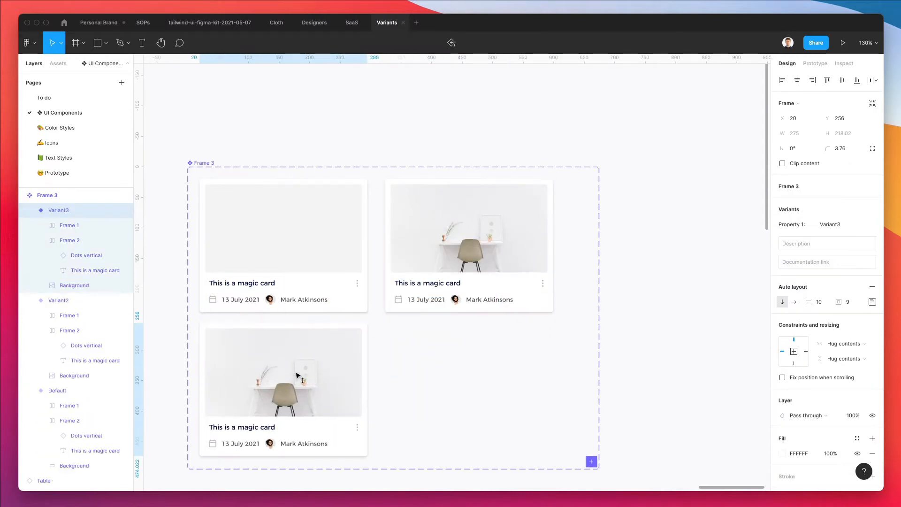
pyautogui.keyDown('super'); pyautogui.click(261, 425); pyautogui.keyUp('super')
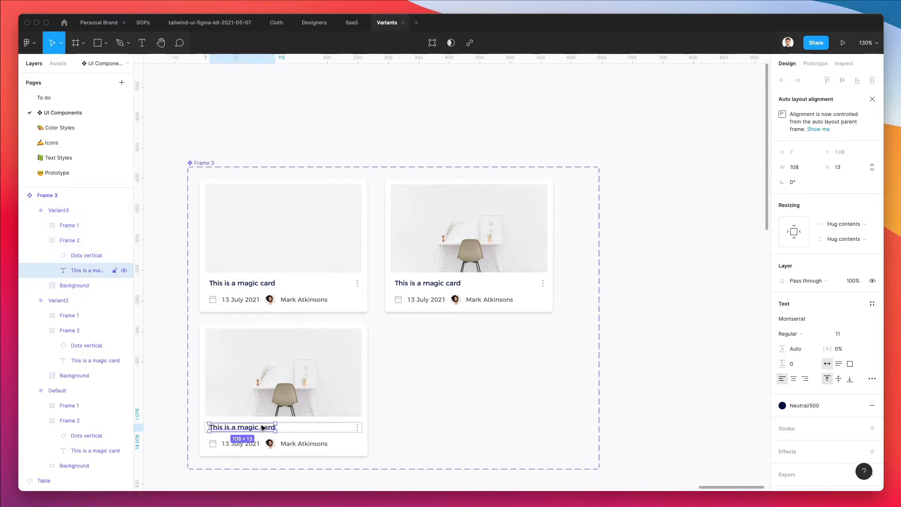
pyautogui.press('Delete')
pyautogui.click(293, 434)
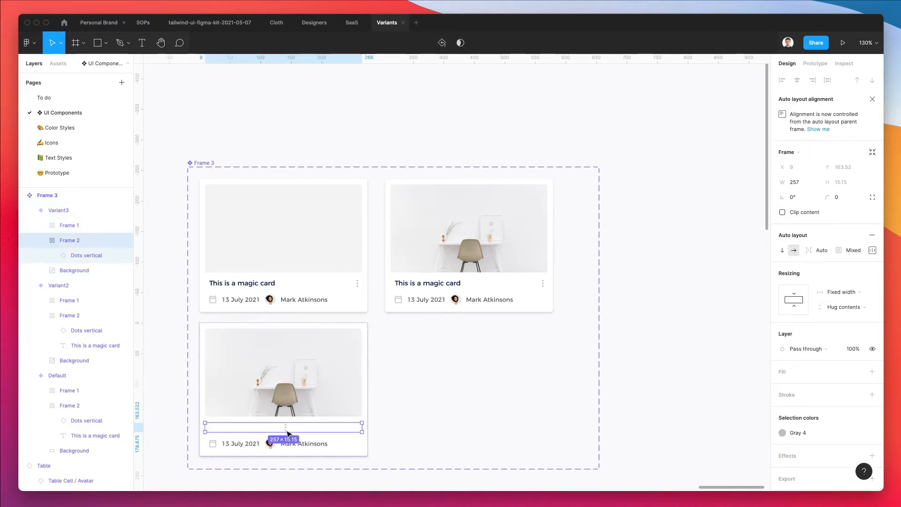
pyautogui.press('Delete')
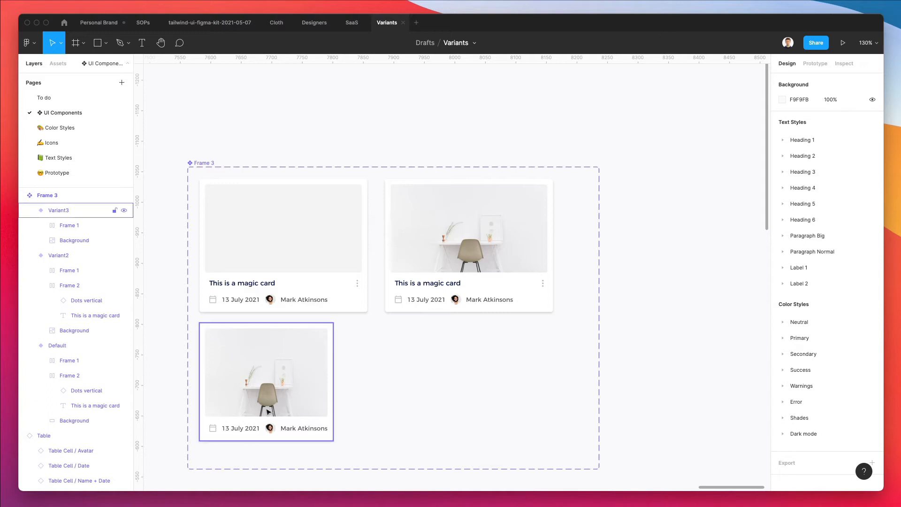
# Try to widen the third card variant from its right edge and undo the change.
pyautogui.click(307, 391)
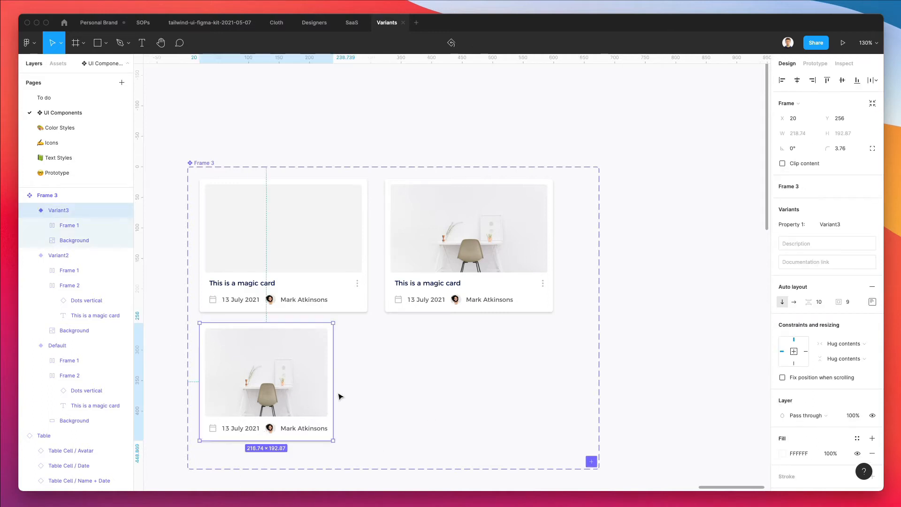
pyautogui.moveTo(333, 394); pyautogui.dragTo(413, 396)
pyautogui.press('super+z')
# Remove the image fill from the third variant's Background layer and apply the Neutral/50 color style.
pyautogui.doubleClick(297, 370)
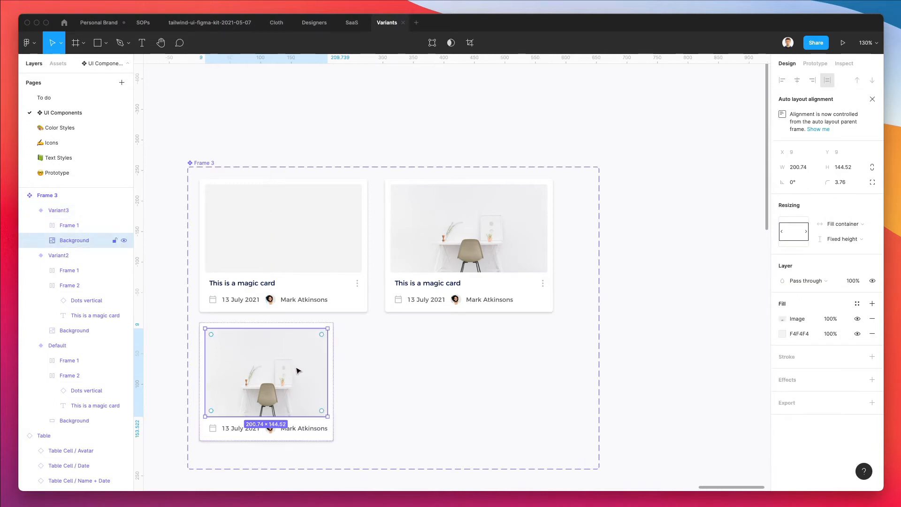
pyautogui.scroll(-2, 397, 360)
pyautogui.scroll(5, 397, 360)
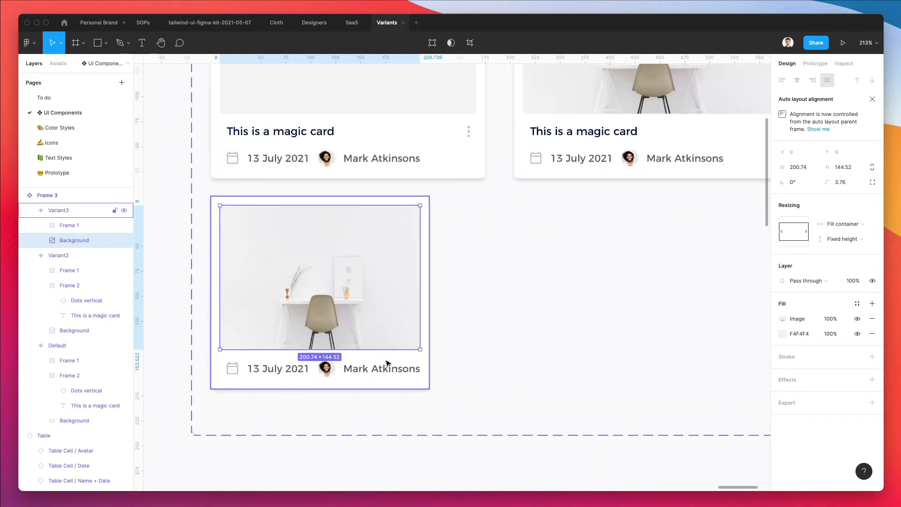
pyautogui.scroll(1, 374, 296)
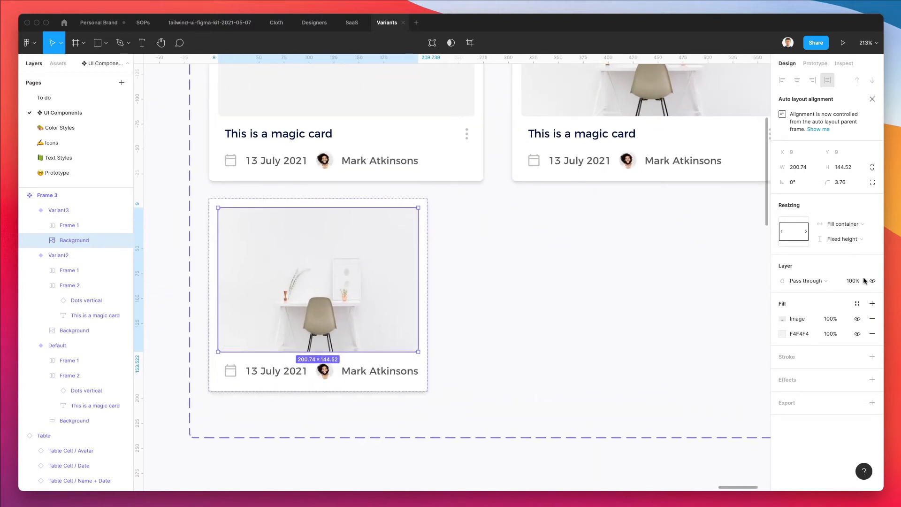
pyautogui.click(871, 319)
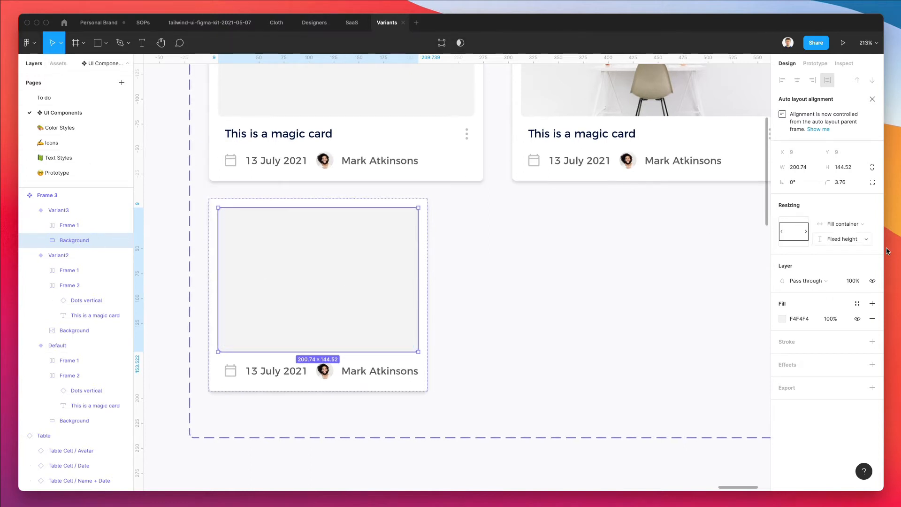
pyautogui.click(856, 305)
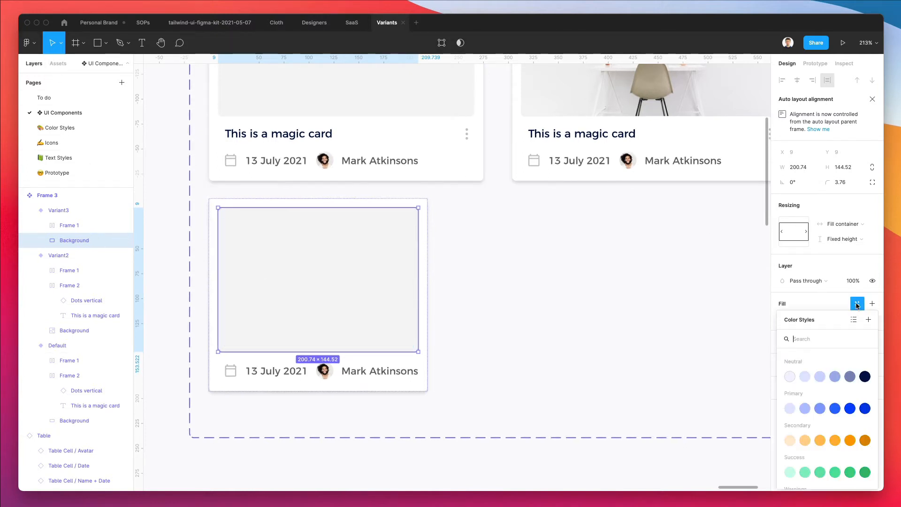
pyautogui.click(790, 377)
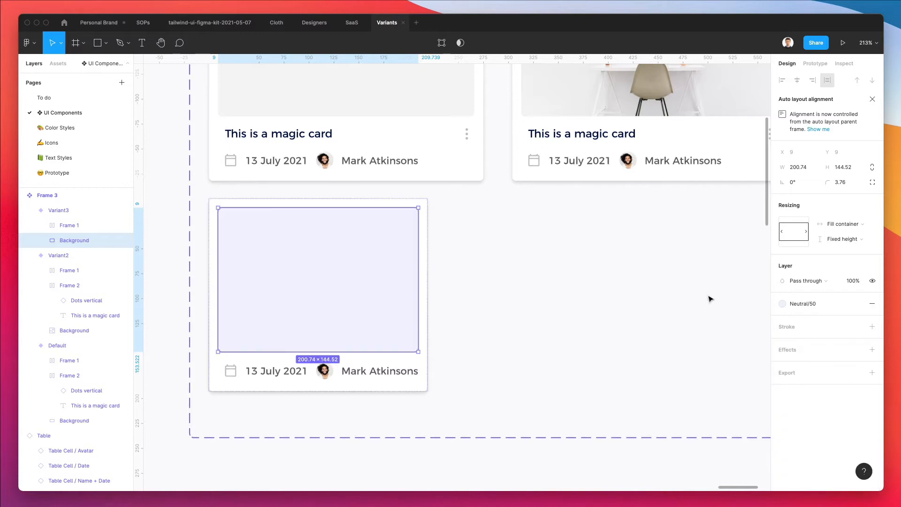
# Try the Primary/50 color style as the fill of the third variant's Background layer.
pyautogui.click(792, 305)
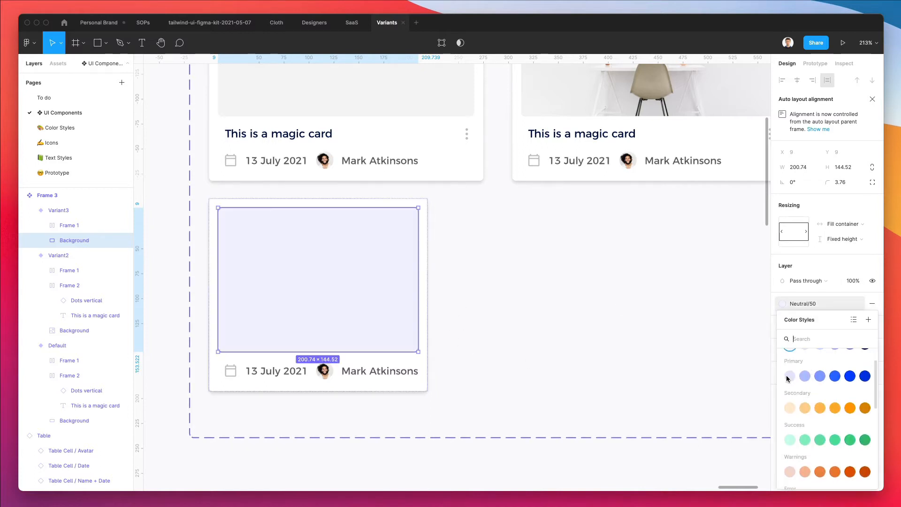
pyautogui.click(786, 375)
pyautogui.click(798, 304)
pyautogui.scroll(-8, 822, 375)
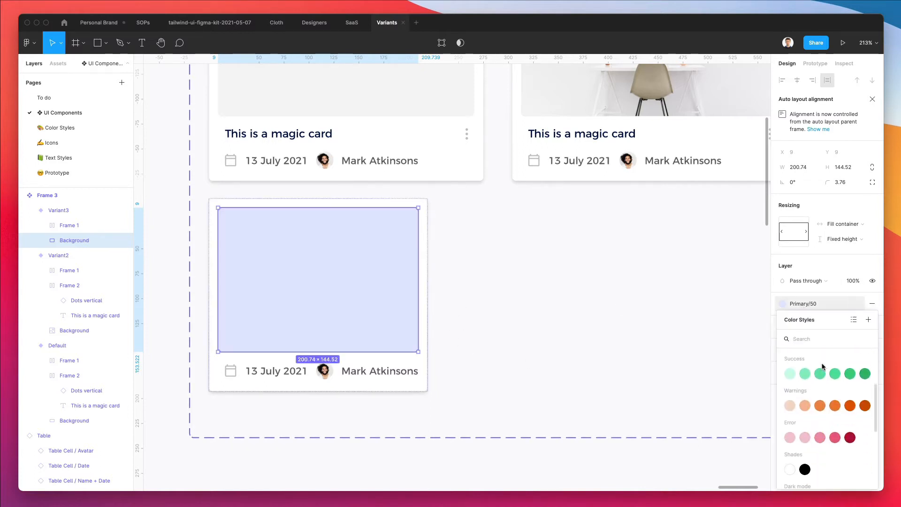
pyautogui.scroll(-5, 822, 366)
pyautogui.press('Escape')
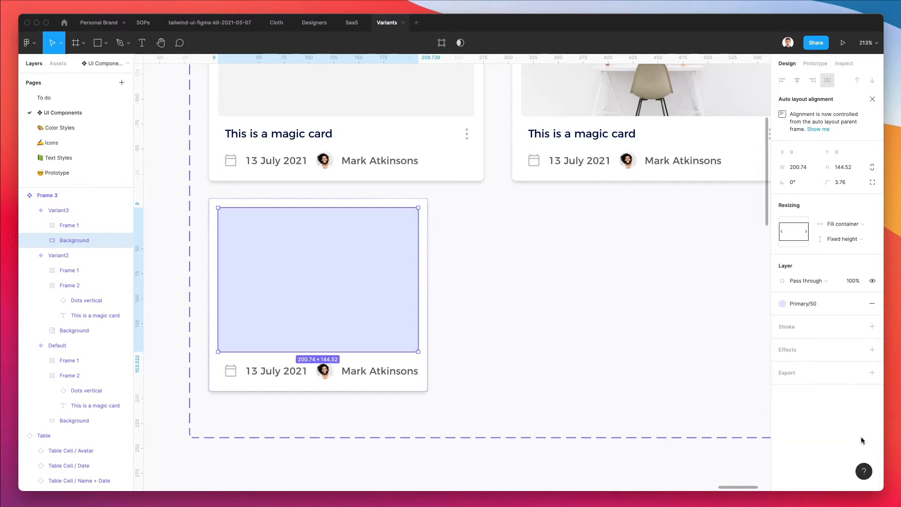
# Try the Gray 5 team color on the third variant's Background layer and settle on the Gray 6 style.
pyautogui.click(793, 304)
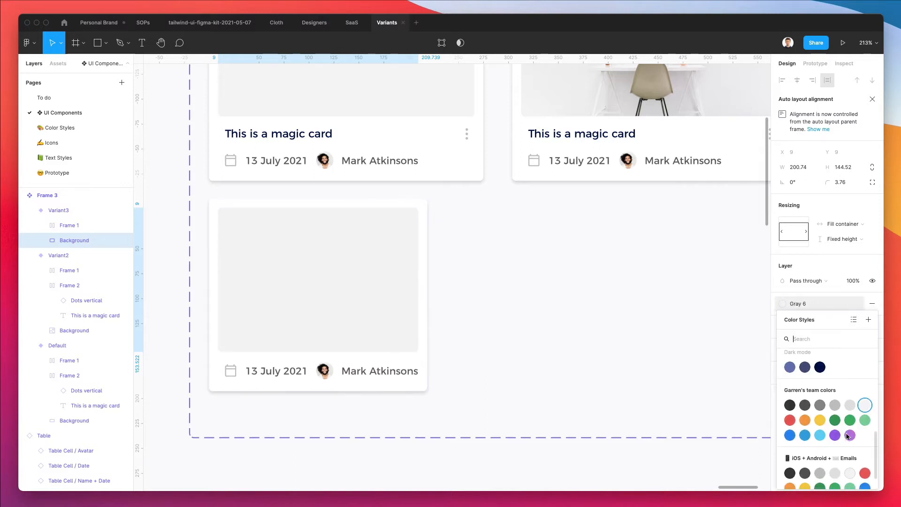
pyautogui.click(850, 408)
pyautogui.click(793, 304)
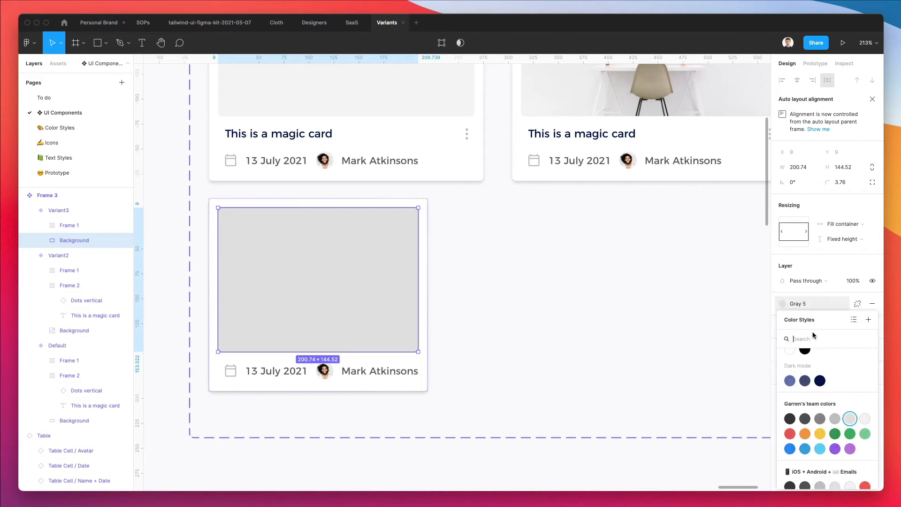
pyautogui.click(865, 419)
pyautogui.click(604, 305)
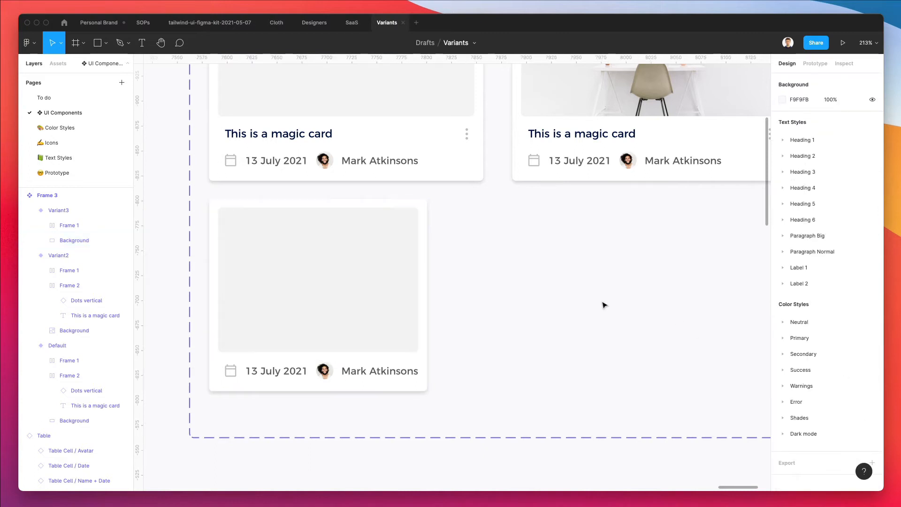
pyautogui.scroll(-2, 596, 304)
pyautogui.scroll(2, 595, 304)
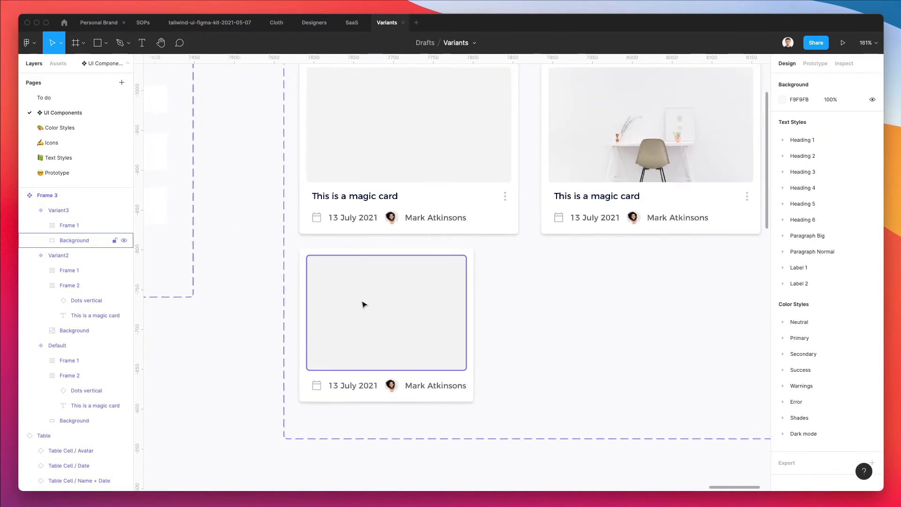
# Insert the article icon from the local Action icons into the third card variant, between the image placeholder and the date row.
pyautogui.click(54, 64)
pyautogui.write('dots')
pyautogui.click(92, 82)
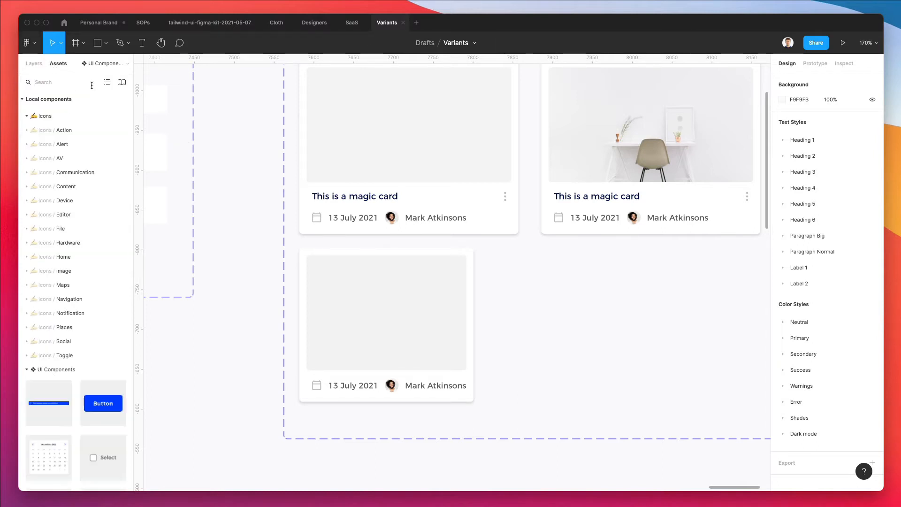
pyautogui.scroll(-5, 70, 134)
pyautogui.scroll(5, 71, 136)
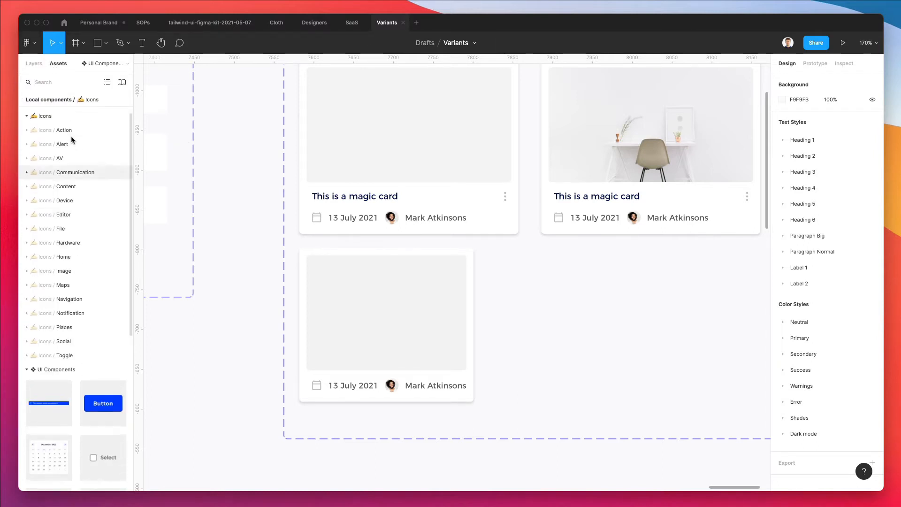
pyautogui.click(29, 130)
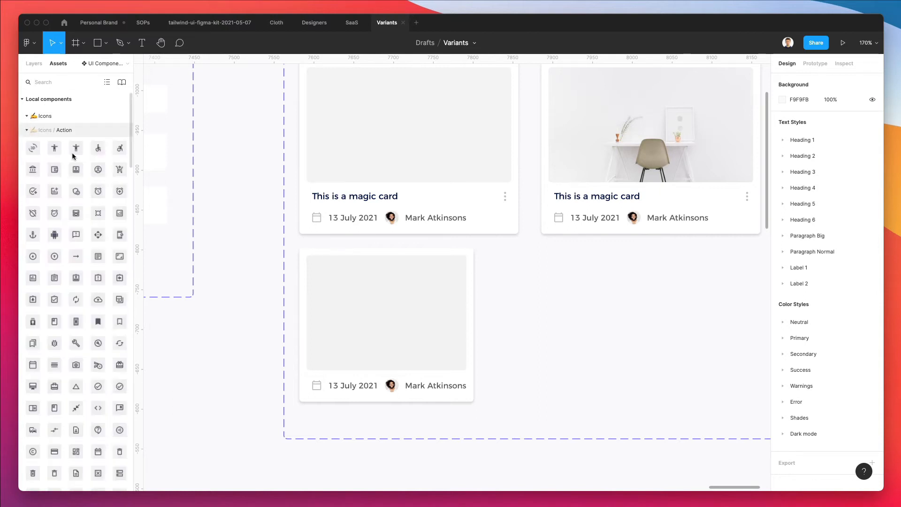
pyautogui.scroll(-1, 94, 227)
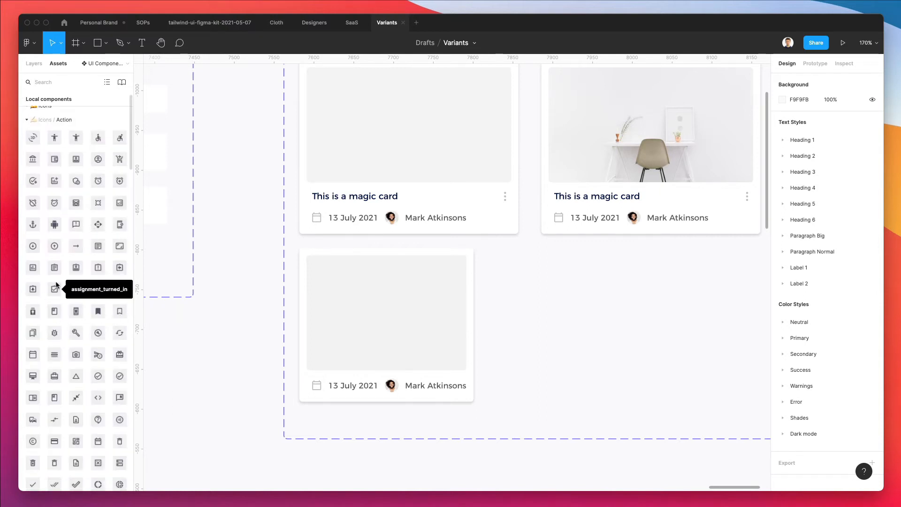
pyautogui.scroll(1, 60, 284)
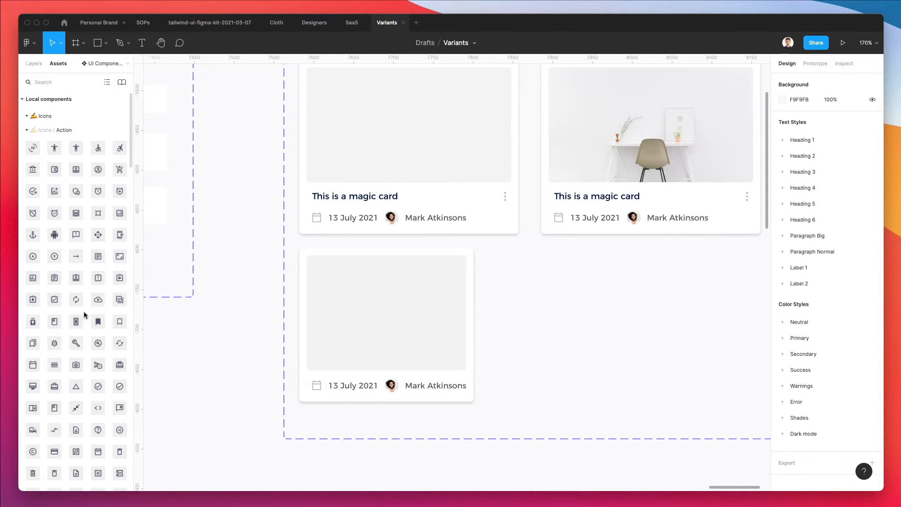
pyautogui.scroll(-1, 78, 318)
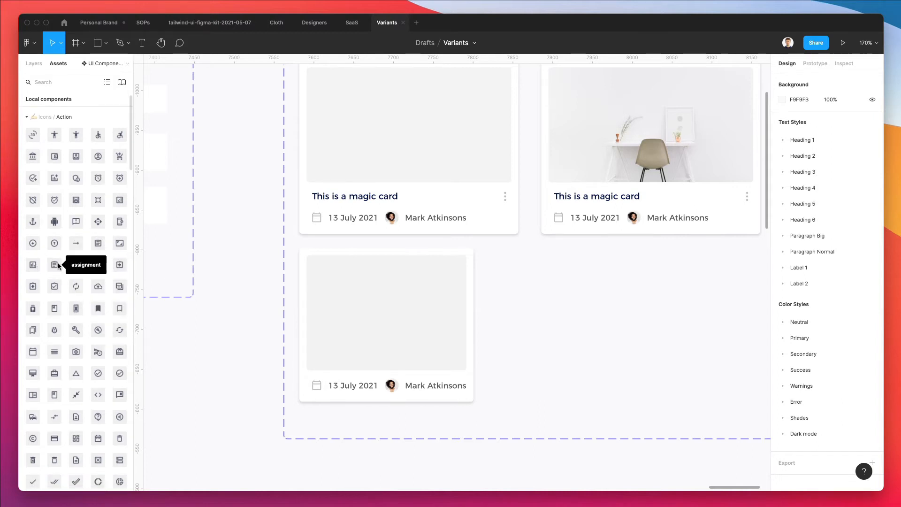
pyautogui.scroll(-1, 62, 263)
pyautogui.moveTo(98, 240); pyautogui.dragTo(388, 308)
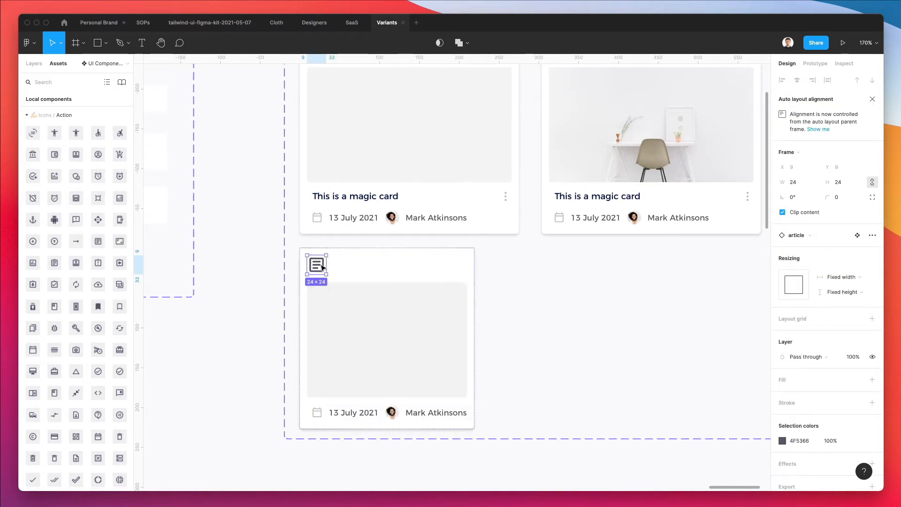
pyautogui.moveTo(330, 280); pyautogui.dragTo(384, 341)
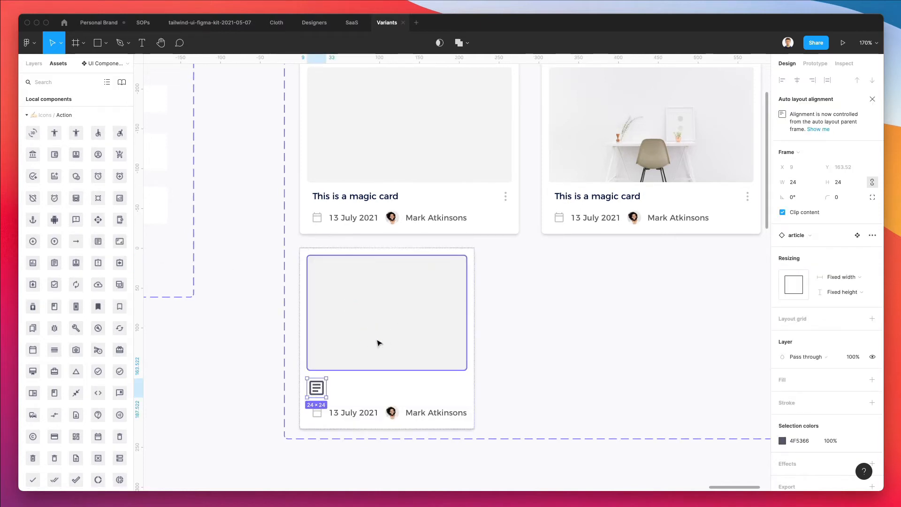
# Remove the auto layout from the Variant3 card in the layer list.
pyautogui.click(372, 314)
pyautogui.click(41, 65)
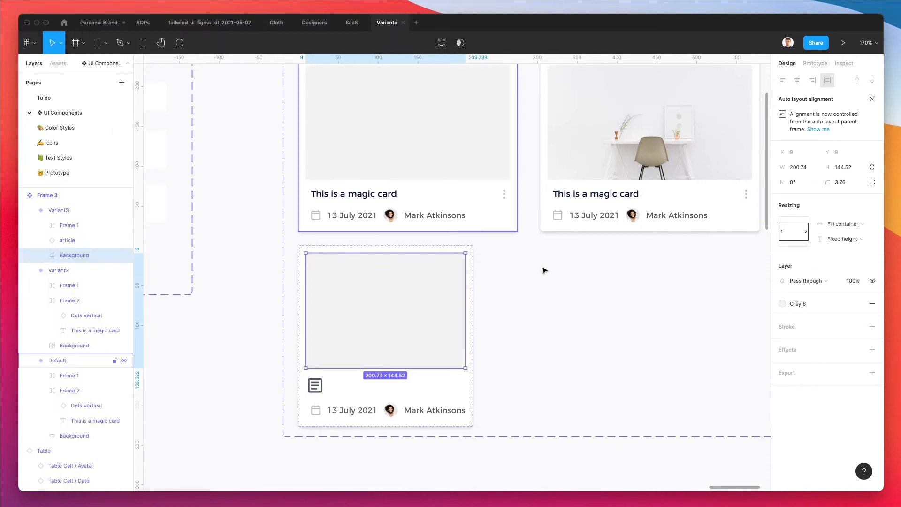
pyautogui.click(63, 241)
pyautogui.click(374, 315)
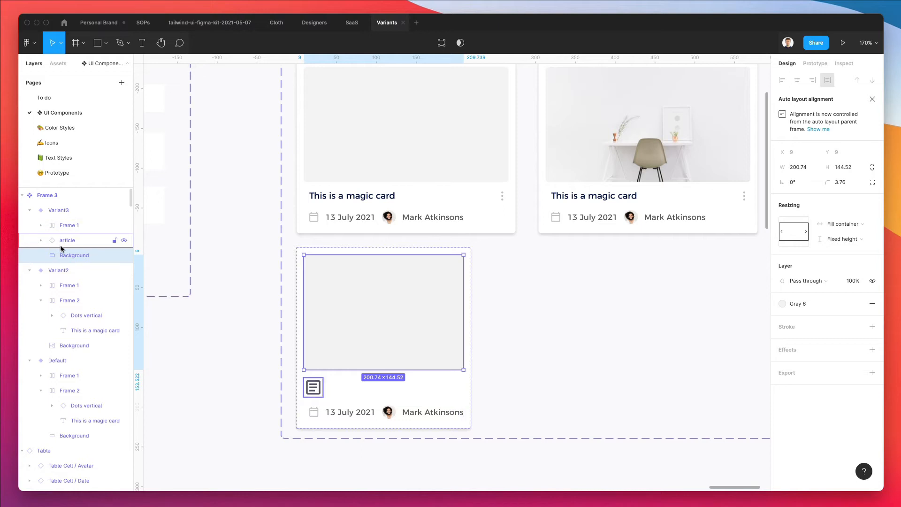
pyautogui.click(66, 225)
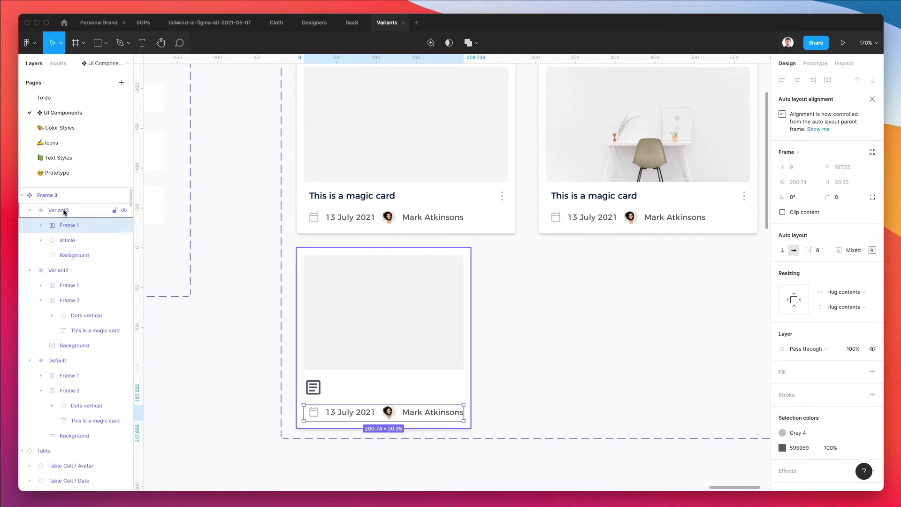
pyautogui.click(64, 212)
pyautogui.rightClick(65, 212)
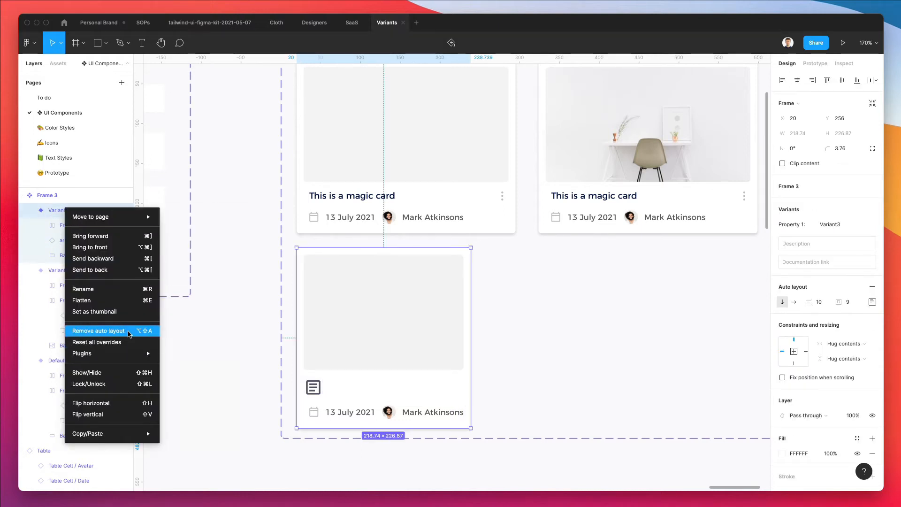
pyautogui.click(111, 330)
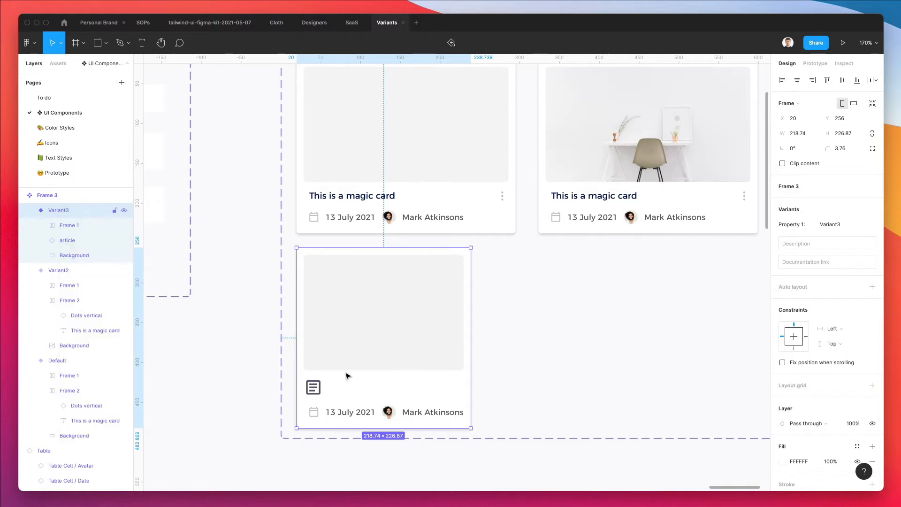
# Enlarge the article icon in the third card to 50 × 50 and centre it in the grey image placeholder.
pyautogui.doubleClick(315, 386)
pyautogui.moveTo(312, 389); pyautogui.dragTo(403, 292)
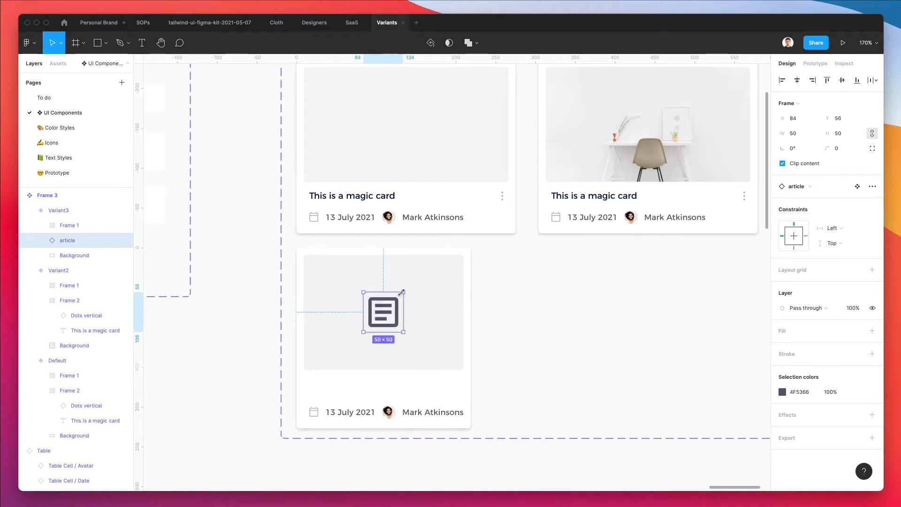
pyautogui.hscroll(1, 389, 301)
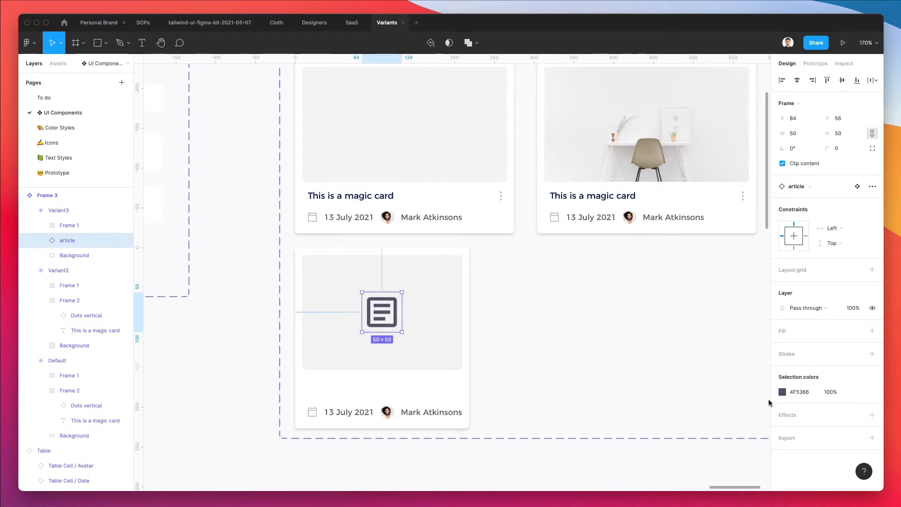
# Apply the Gray 4 color style to both visible vector shapes of the article icon in the third card.
pyautogui.click(779, 393)
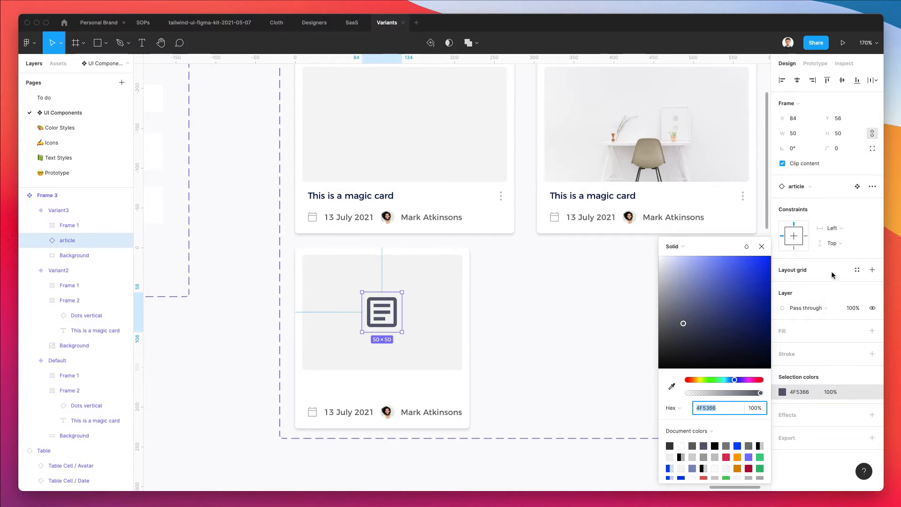
pyautogui.click(814, 381)
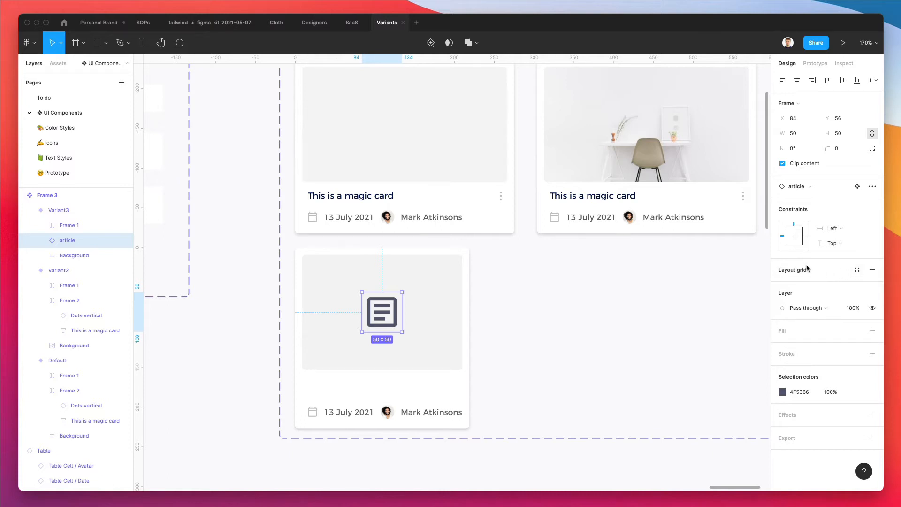
pyautogui.keyDown('super'); pyautogui.click(391, 310); pyautogui.keyUp('super')
pyautogui.keyDown('shift'); pyautogui.keyDown('super'); pyautogui.click(389, 302); pyautogui.keyUp('super'); pyautogui.keyUp('shift')
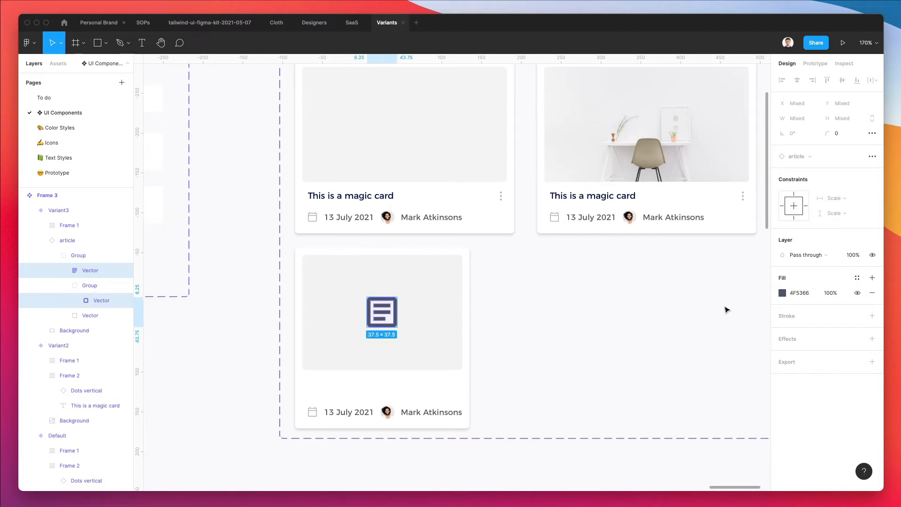
pyautogui.click(779, 293)
pyautogui.click(857, 277)
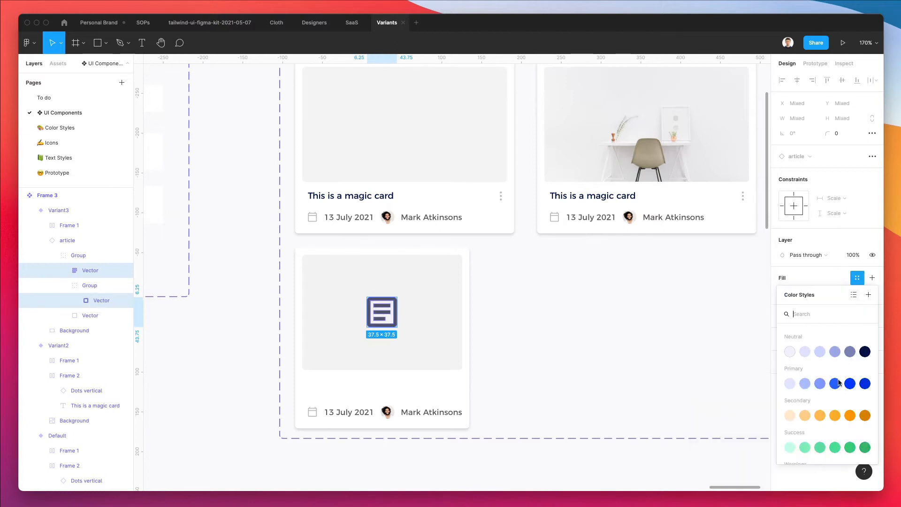
pyautogui.click(851, 353)
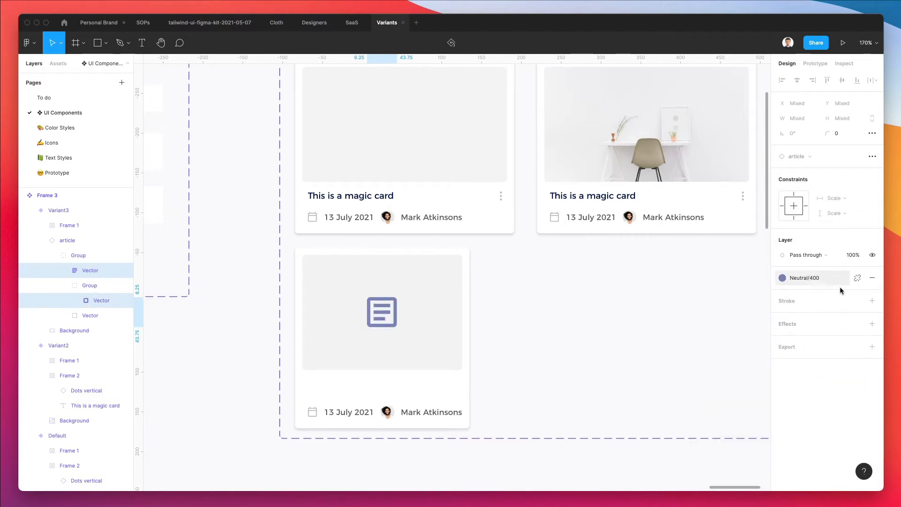
pyautogui.click(826, 279)
pyautogui.scroll(-10, 840, 385)
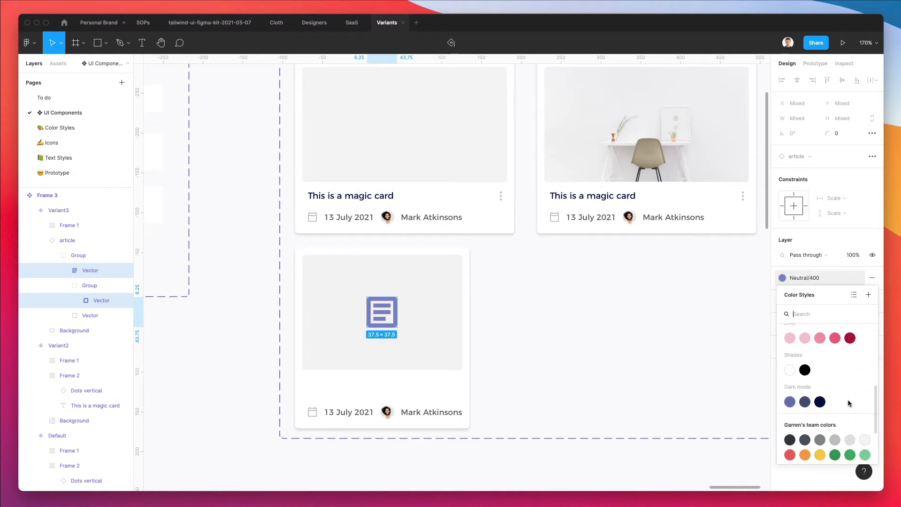
pyautogui.click(830, 391)
pyautogui.click(519, 304)
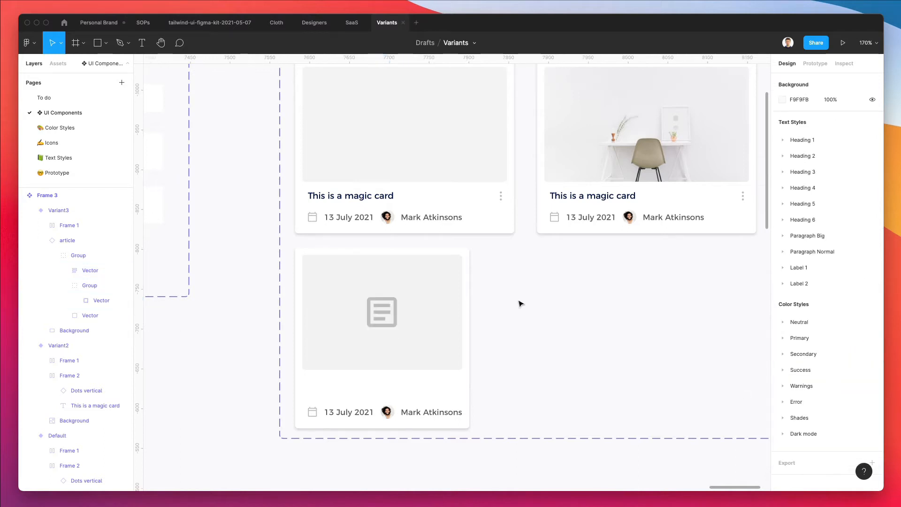
# Move the third card's date and author row up beneath the image placeholder, to X 6, Y 164.52.
pyautogui.moveTo(506, 398); pyautogui.dragTo(299, 431)
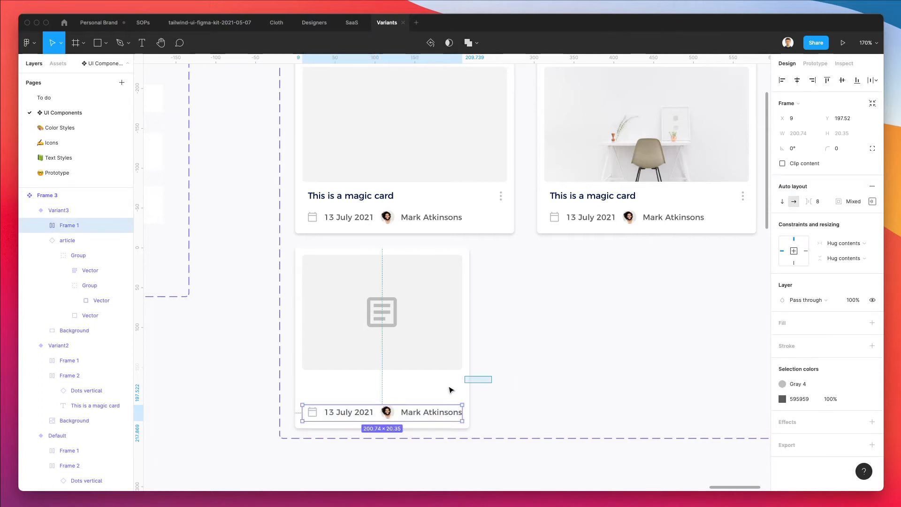
pyautogui.hotkey('shift', 'Up')
pyautogui.hotkey('shift', 'Up')
pyautogui.hotkey('shift', 'Up')
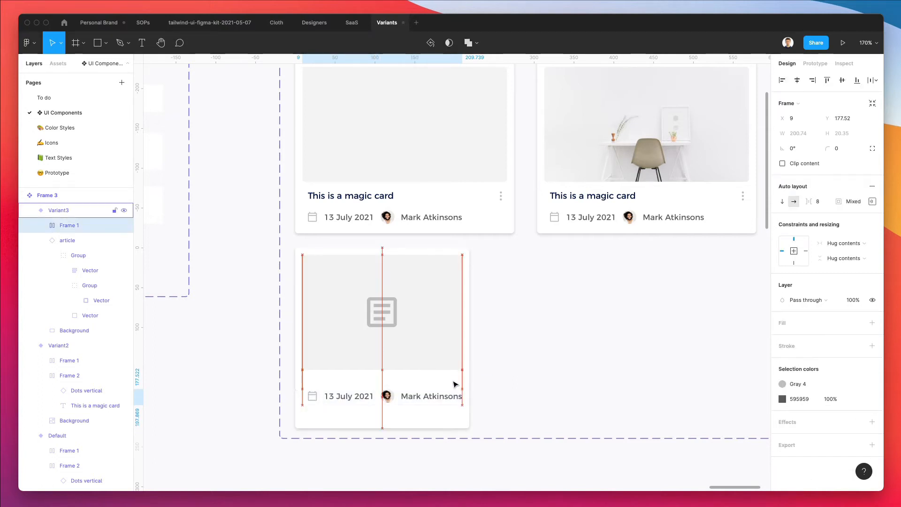
pyautogui.press('Up')
pyautogui.press('Up')
pyautogui.press('Up')
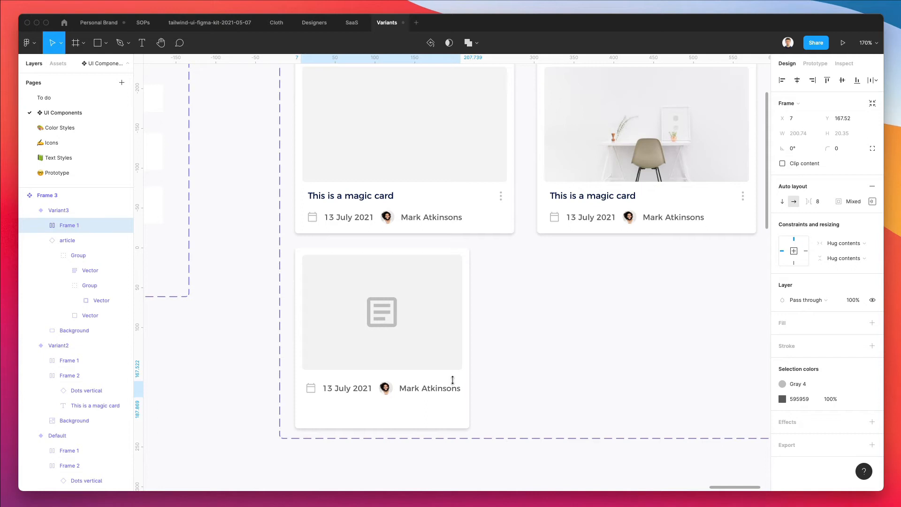
pyautogui.press('Left')
pyautogui.press('Left')
pyautogui.press('Left')
pyautogui.press('Up')
pyautogui.press('Up')
pyautogui.press('Up')
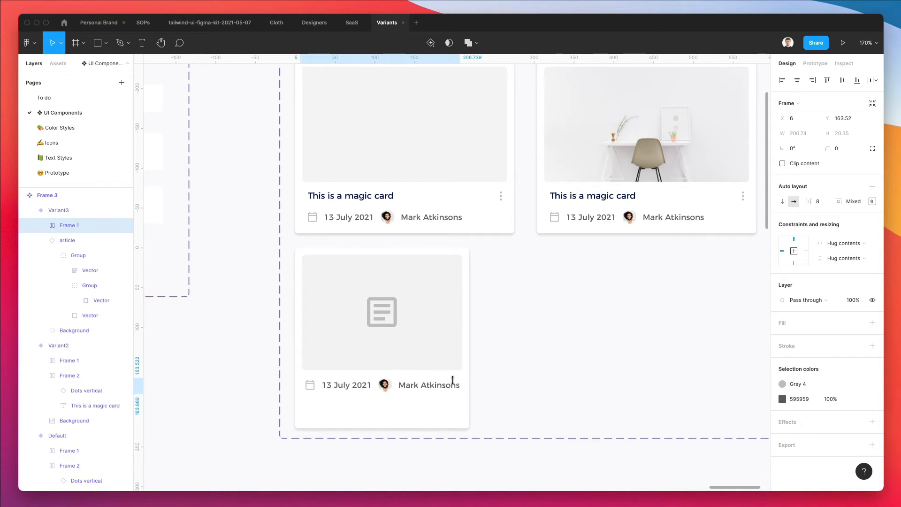
pyautogui.press('Left')
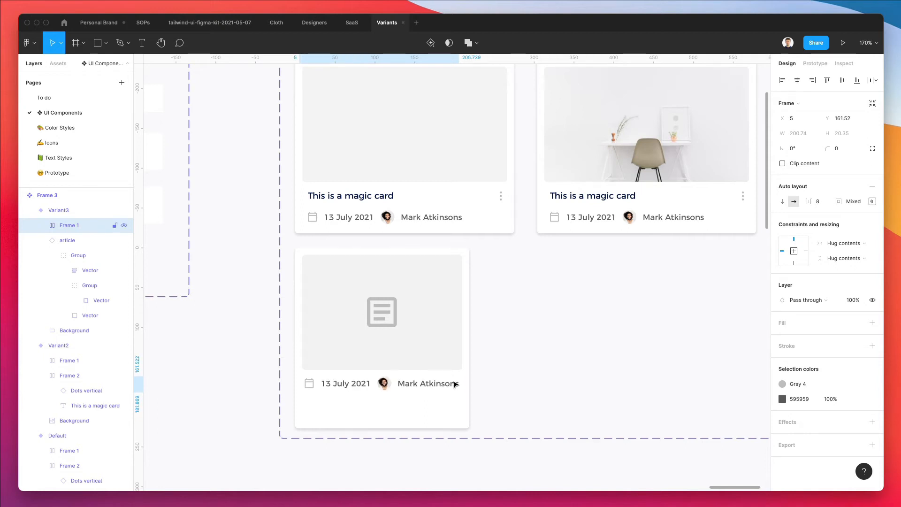
pyautogui.press('Right')
pyautogui.press('Down')
pyautogui.press('Down')
pyautogui.press('Down')
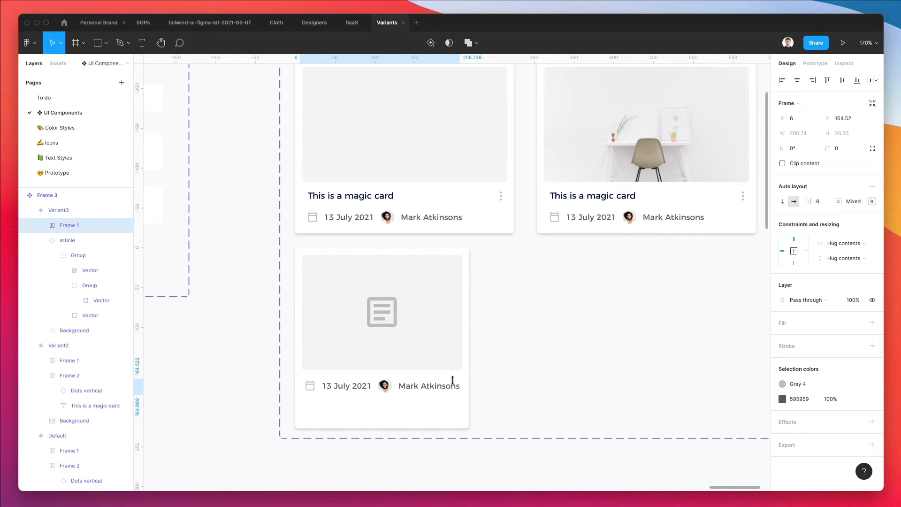
# Shorten the Variant3 card from its lower edge to a size of 219 × 195.
pyautogui.click(440, 416)
pyautogui.moveTo(418, 428); pyautogui.dragTo(415, 403)
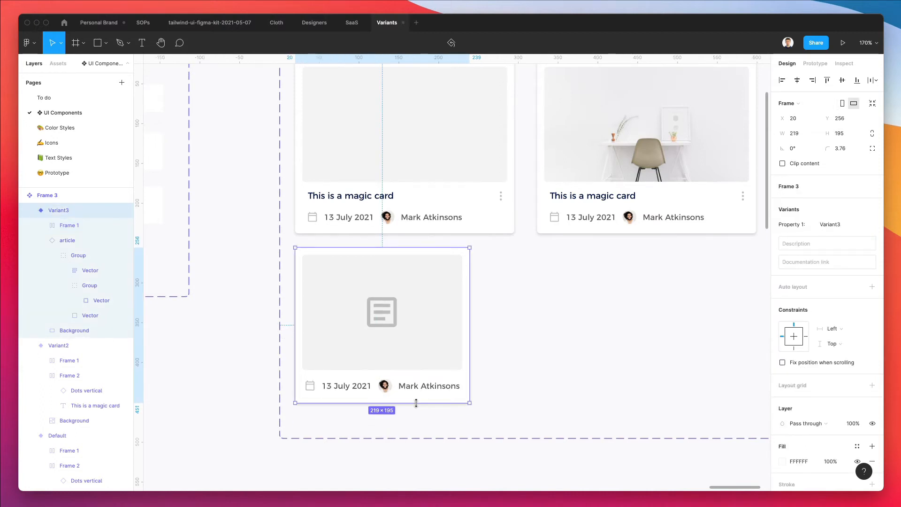
pyautogui.click(506, 388)
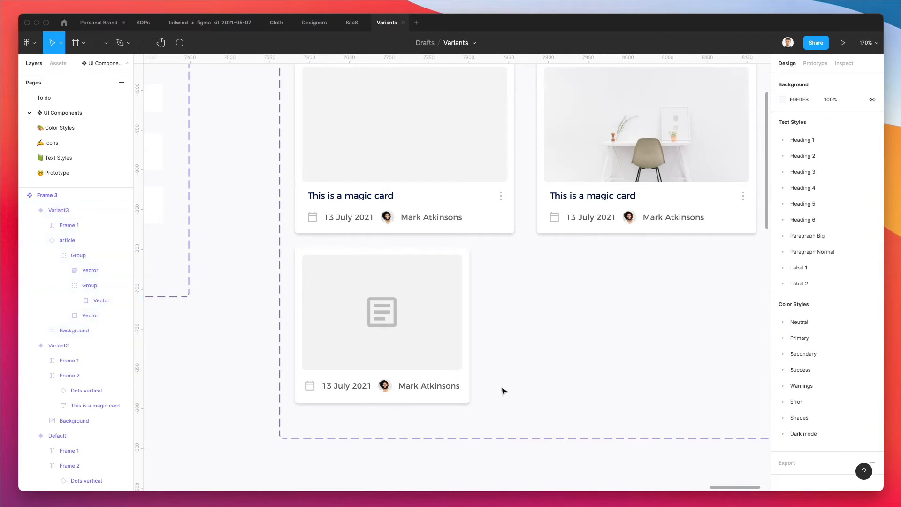
# Move the Variant3 card down 10 px to widen the gap below the upper row of cards.
pyautogui.moveTo(509, 427); pyautogui.dragTo(282, 252)
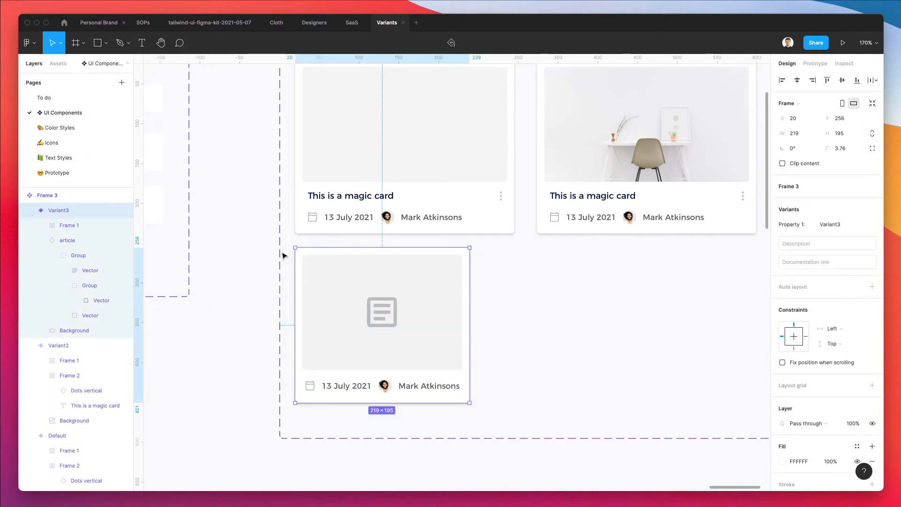
pyautogui.hotkey('shift', 'Down')
pyautogui.click(531, 281)
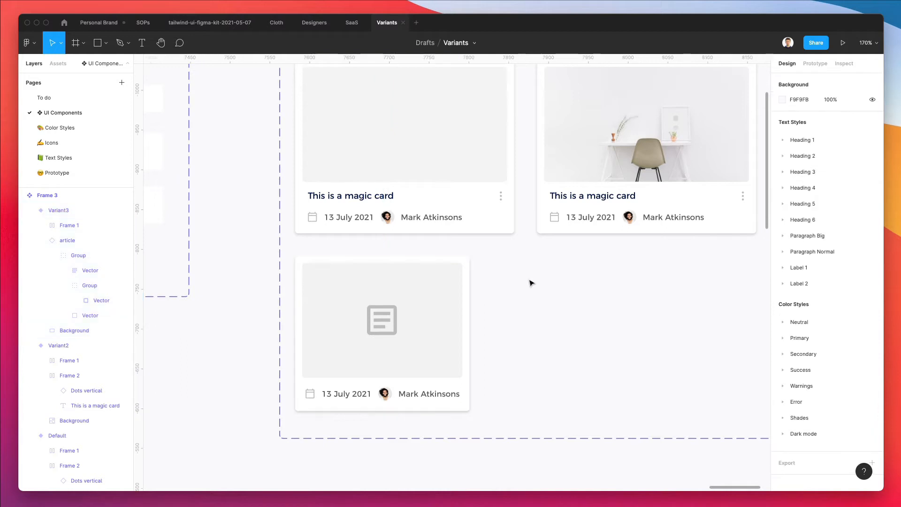
pyautogui.scroll(2, 531, 282)
pyautogui.hscroll(5, 507, 300)
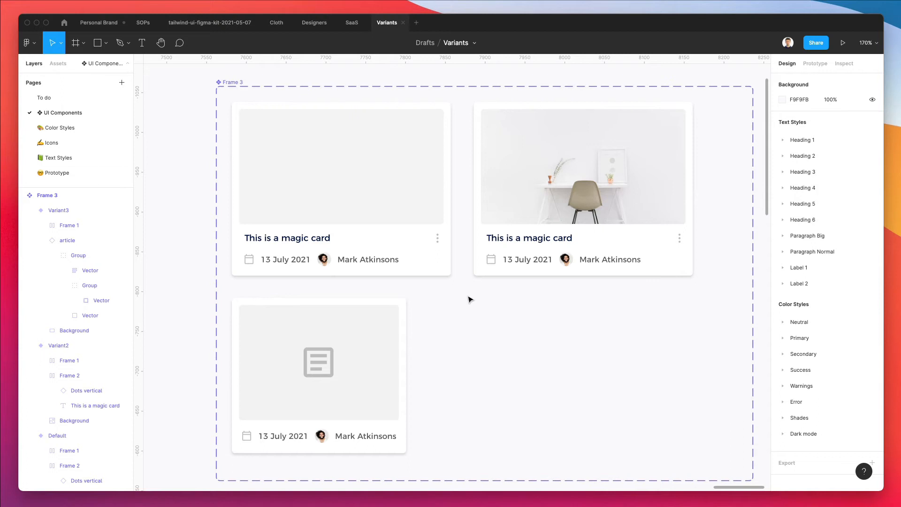
pyautogui.moveTo(474, 286); pyautogui.dragTo(228, 467)
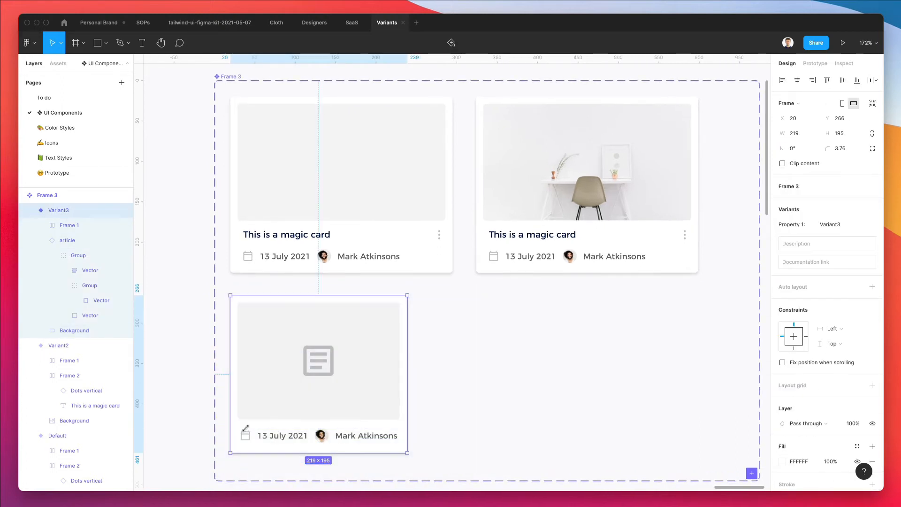
pyautogui.hscroll(-1, 278, 368)
pyautogui.moveTo(278, 368); pyautogui.dragTo(519, 360)
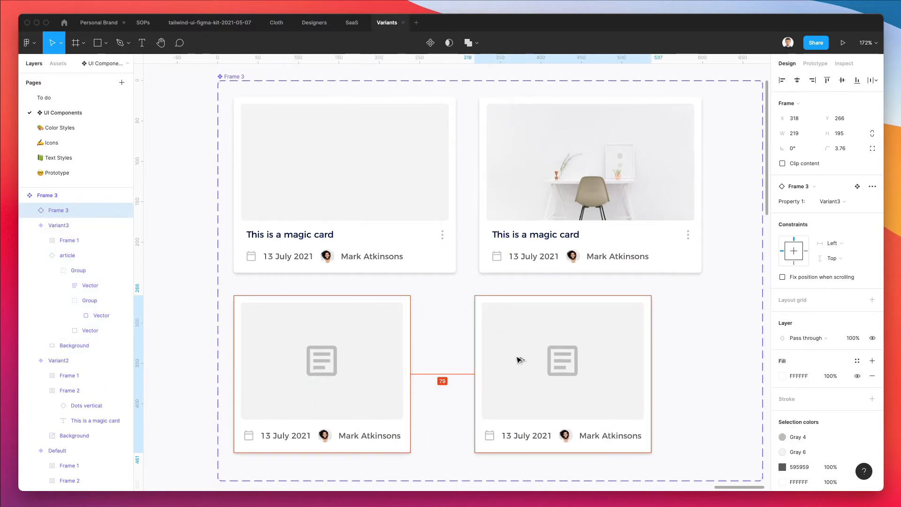
pyautogui.press('super+z')
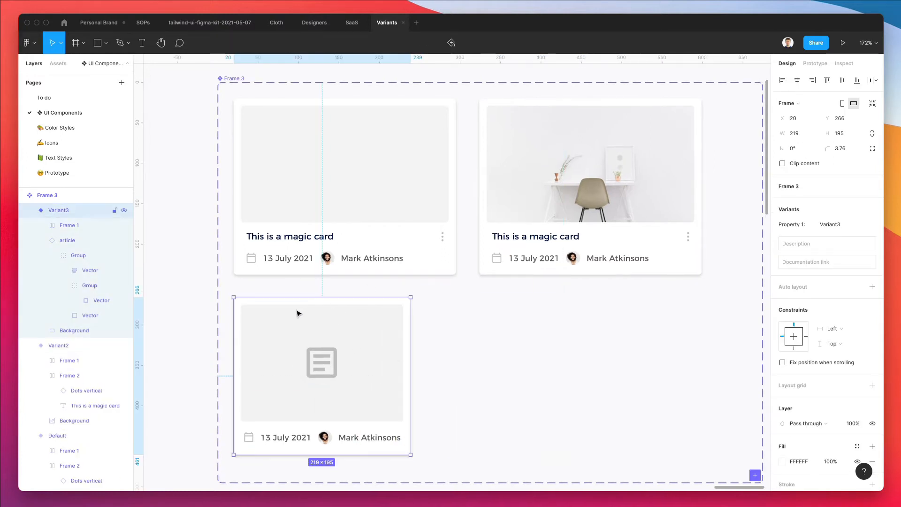
pyautogui.press('super+v')
pyautogui.press('super+v')
pyautogui.press('super+z')
pyautogui.press('super+z')
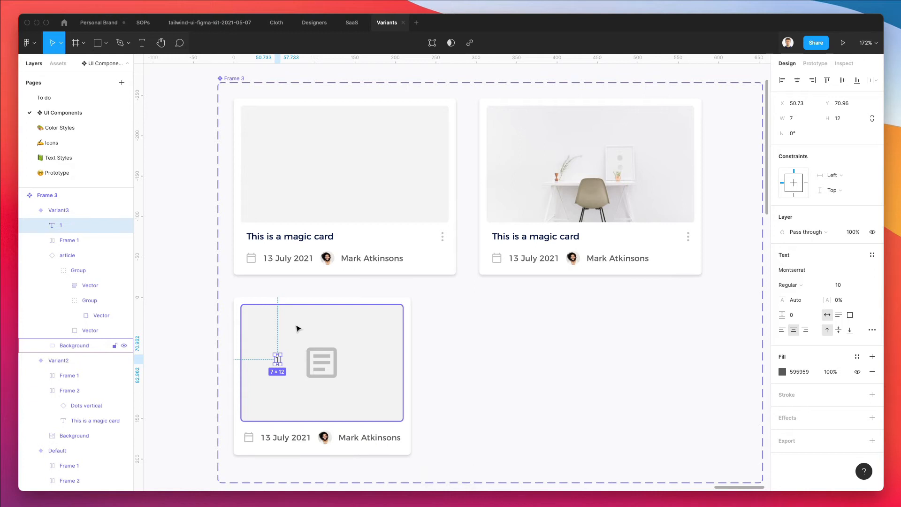
# Paste a copy of the third card as a new variant and place it beside the original at X 250.89, Y 266.
pyautogui.press('super+v')
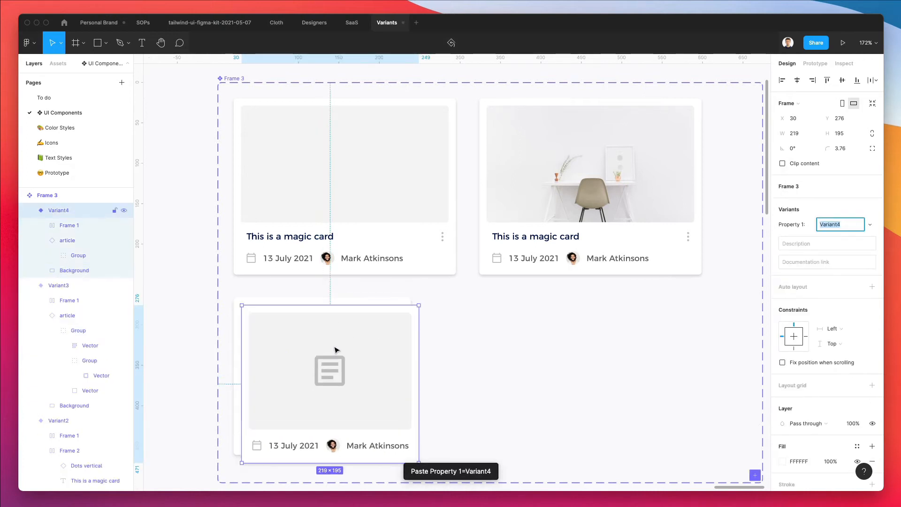
pyautogui.moveTo(337, 350); pyautogui.dragTo(515, 342)
pyautogui.scroll(-2, 528, 336)
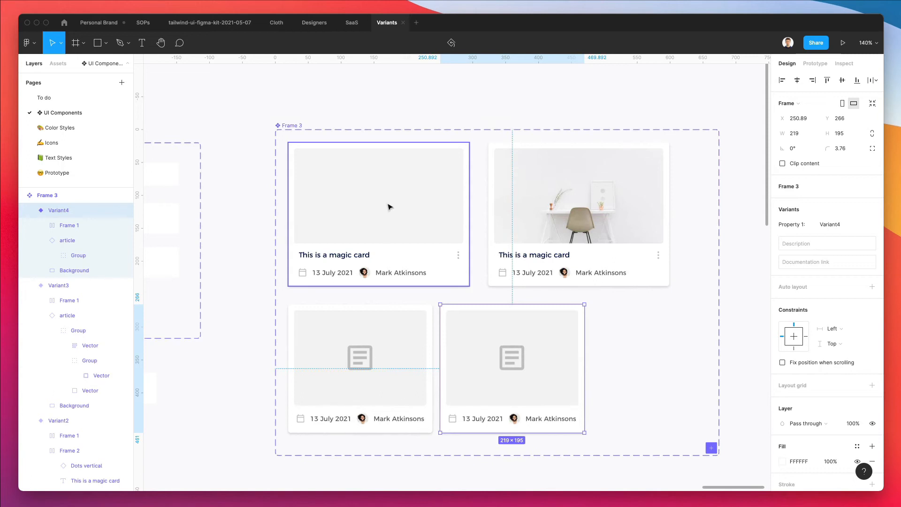
# Swap the positions of the Default and Variant2 cards so the card with the desk photo comes first.
pyautogui.click(388, 207)
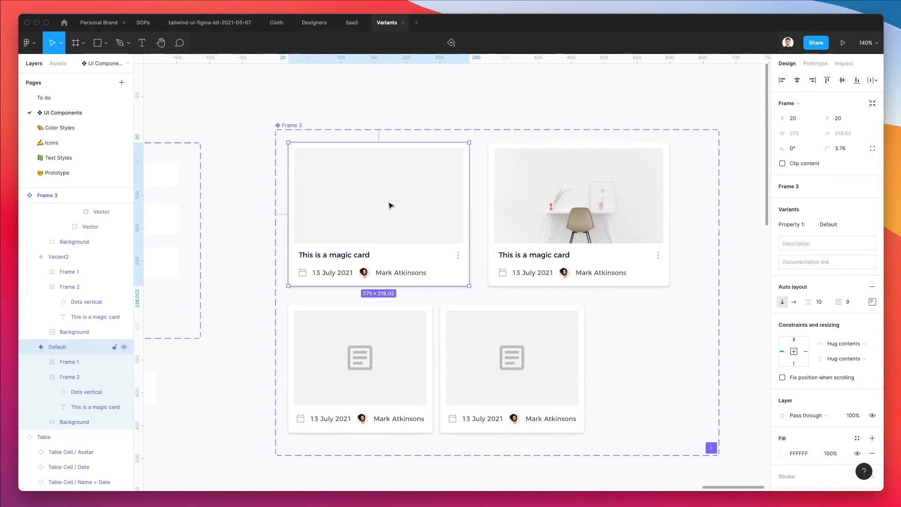
pyautogui.scroll(1, 113, 298)
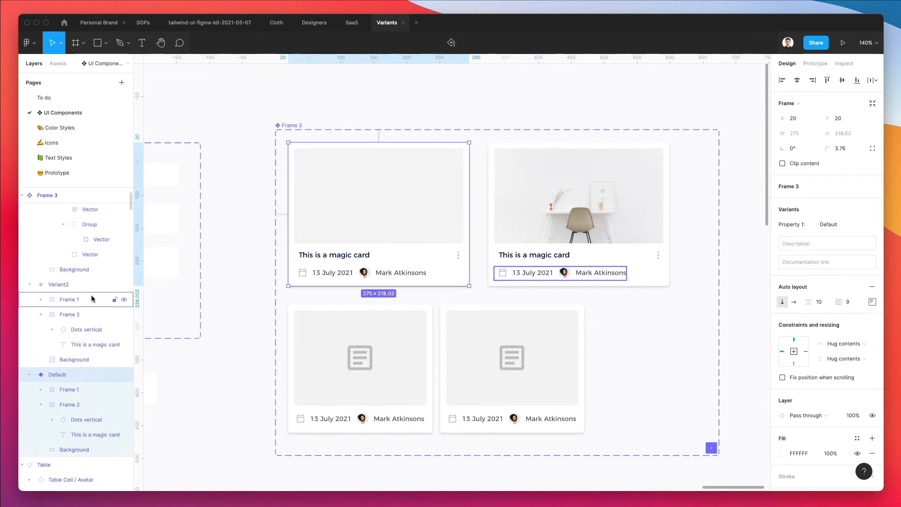
pyautogui.keyDown('shift'); pyautogui.click(564, 194); pyautogui.keyUp('shift')
pyautogui.moveTo(542, 215); pyautogui.dragTo(382, 216)
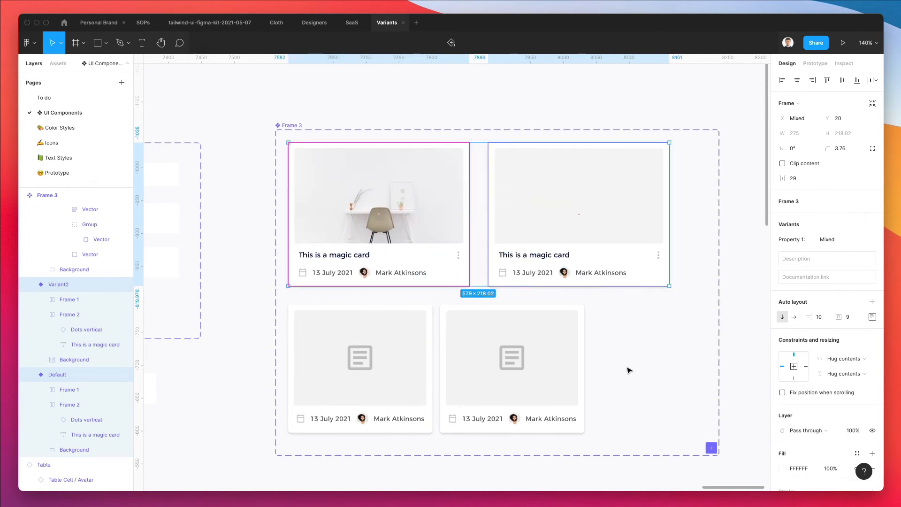
pyautogui.press('Escape')
# Select the article icon inside the Variant3 card.
pyautogui.scroll(3, 322, 351)
pyautogui.scroll(3, 368, 308)
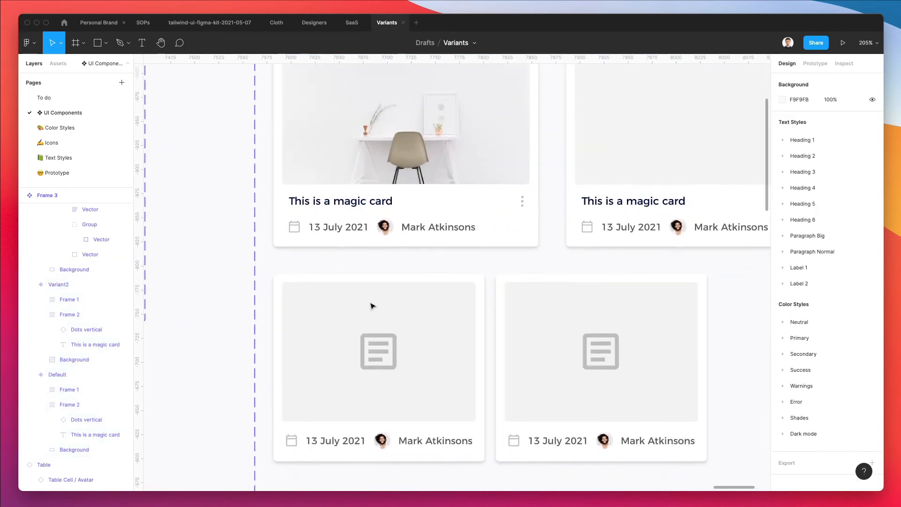
pyautogui.doubleClick(383, 359)
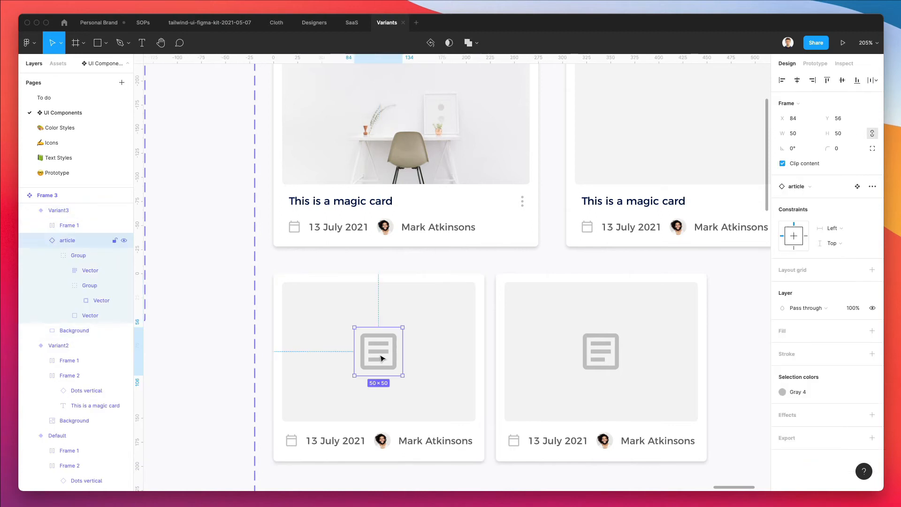
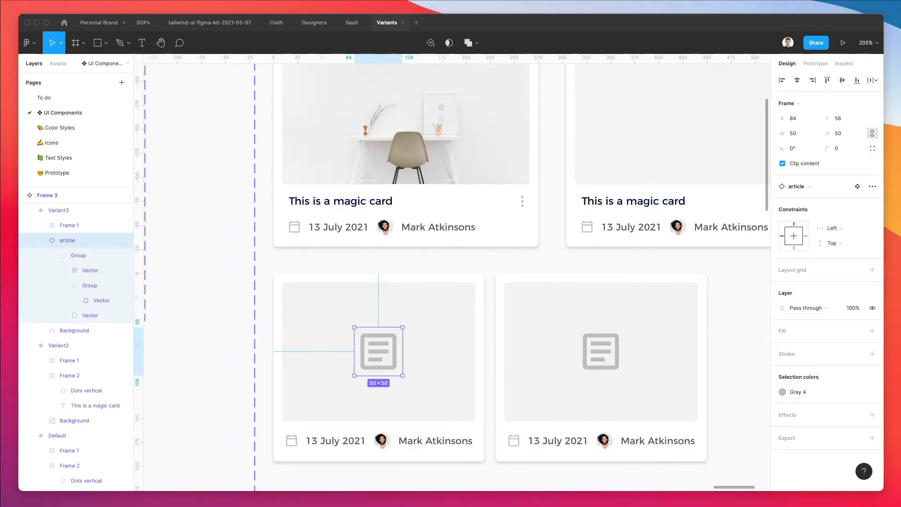
# Switch to Nucleo and search its colored icons for "file", keeping the Variant3 card in view.
pyautogui.moveTo(1, 139); pyautogui.dragTo(899, 147)
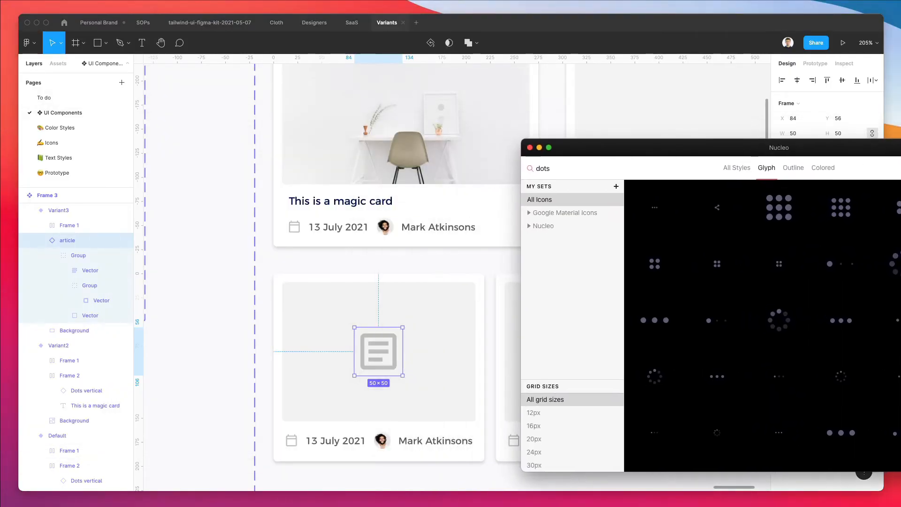
pyautogui.write('d')
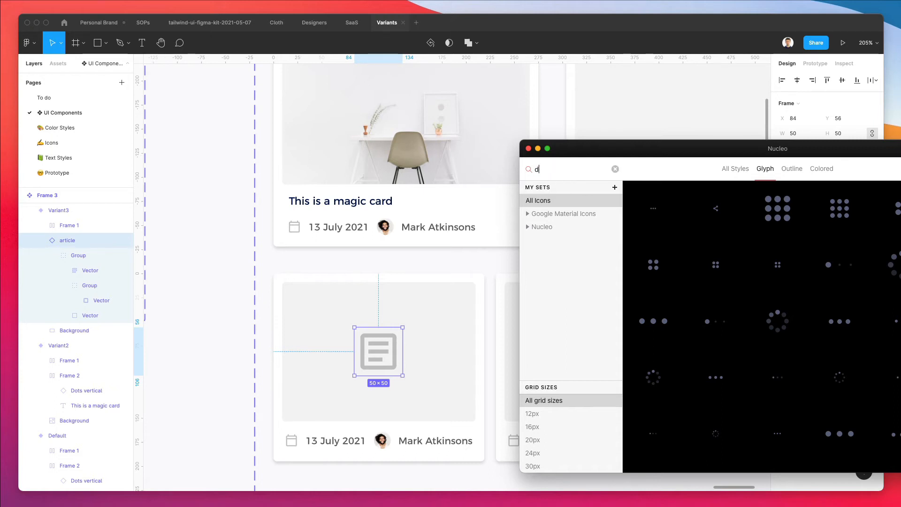
pyautogui.write('ocs')
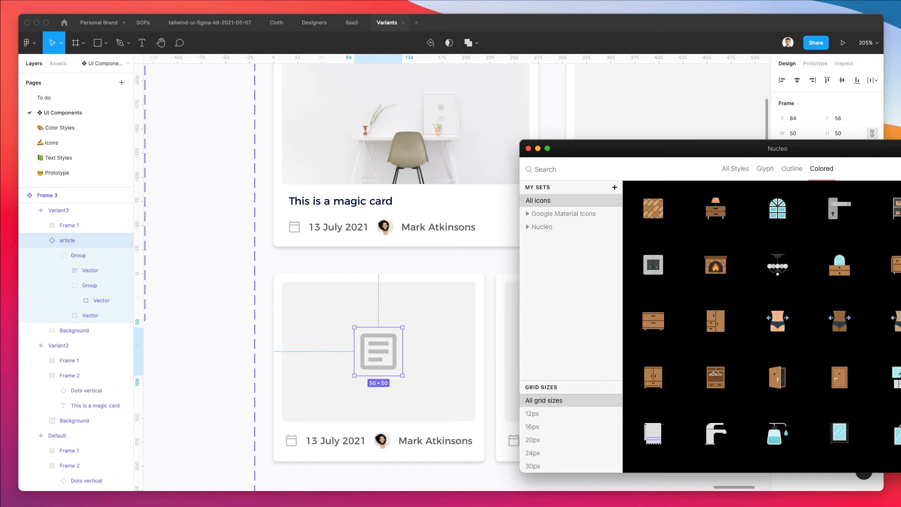
pyautogui.write('file')
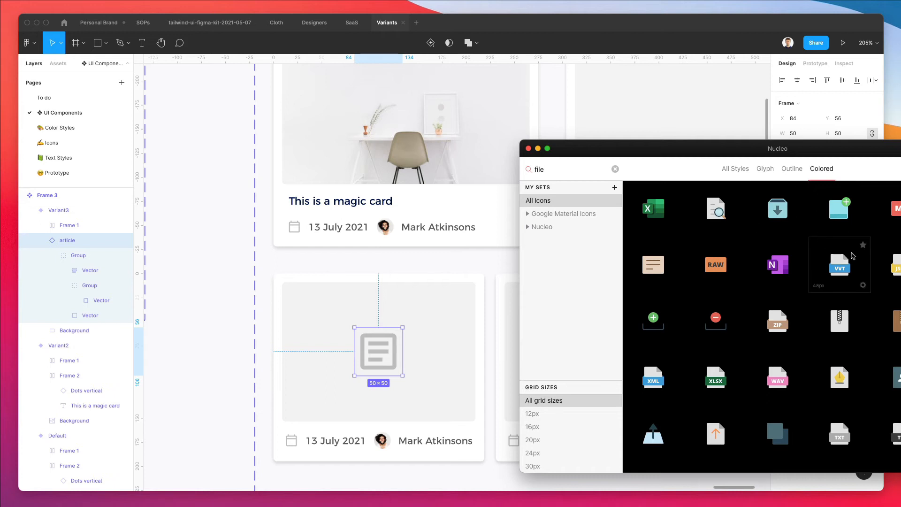
pyautogui.moveTo(839, 164); pyautogui.dragTo(787, 164)
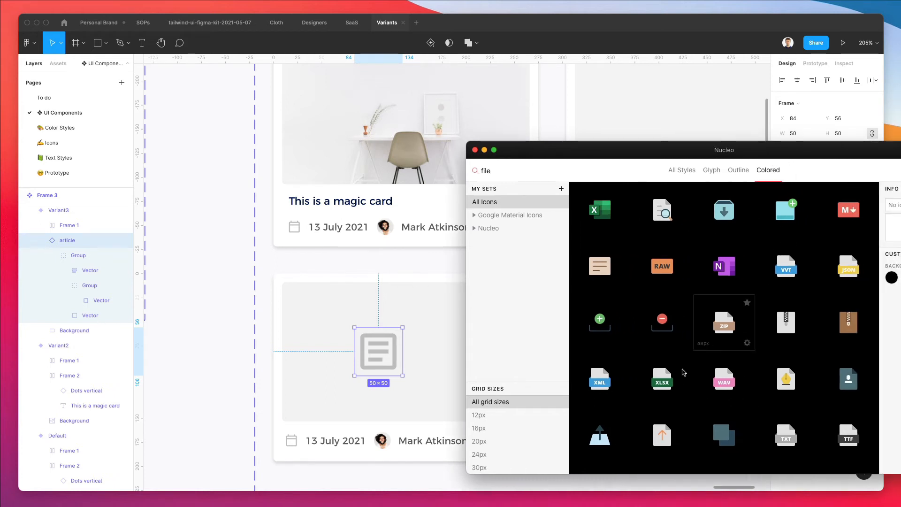
# Insert the colored Sketch file icon into the Variant3 card, beside the article icon.
pyautogui.scroll(-2, 644, 389)
pyautogui.scroll(-5, 644, 388)
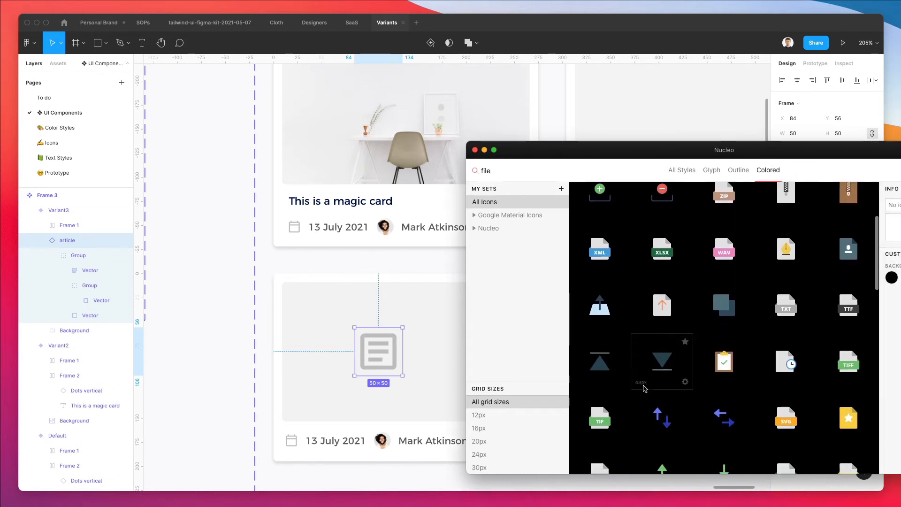
pyautogui.scroll(-4, 644, 388)
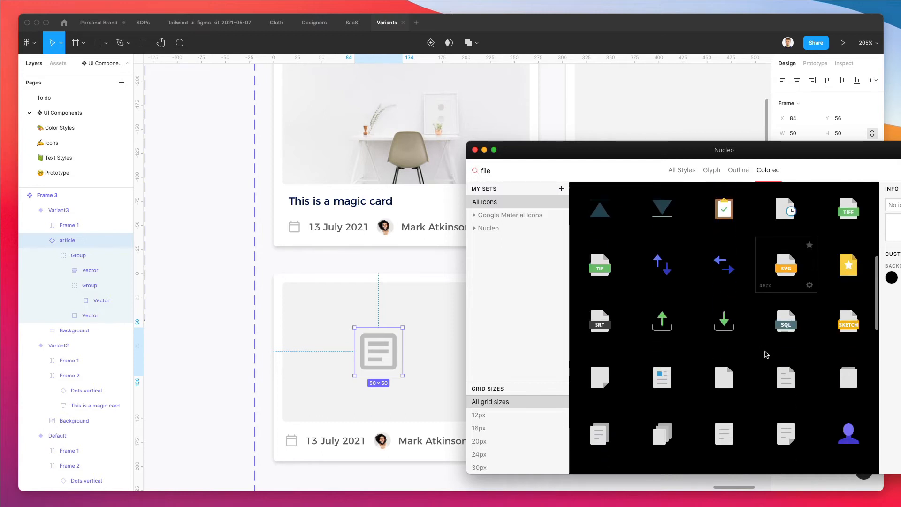
pyautogui.moveTo(853, 324)
pyautogui.mouseDown()
pyautogui.moveTo(321, 366)
pyautogui.moveTo(329, 352)
pyautogui.mouseUp()
# Find the colored PDF file icon and place it on the empty canvas outside the component set, beside the Variant3 card.
pyautogui.scroll(-10, 685, 331)
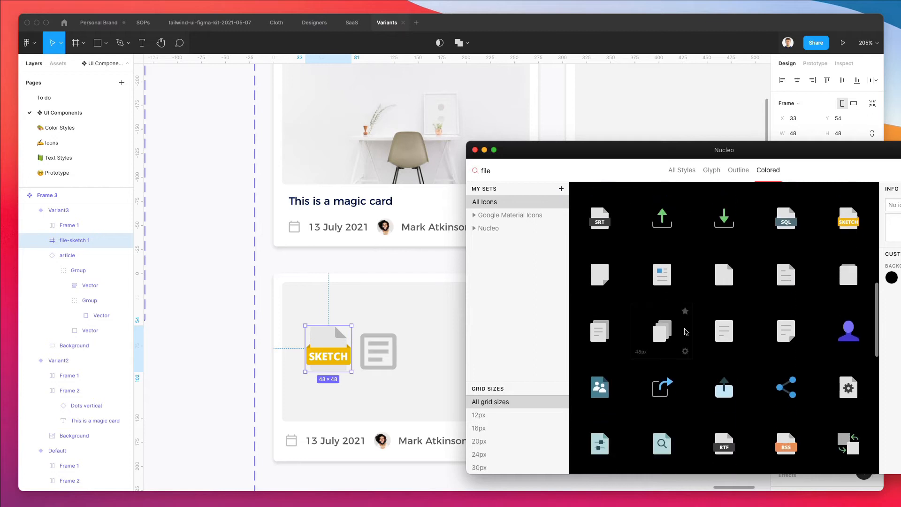
pyautogui.scroll(-3, 685, 331)
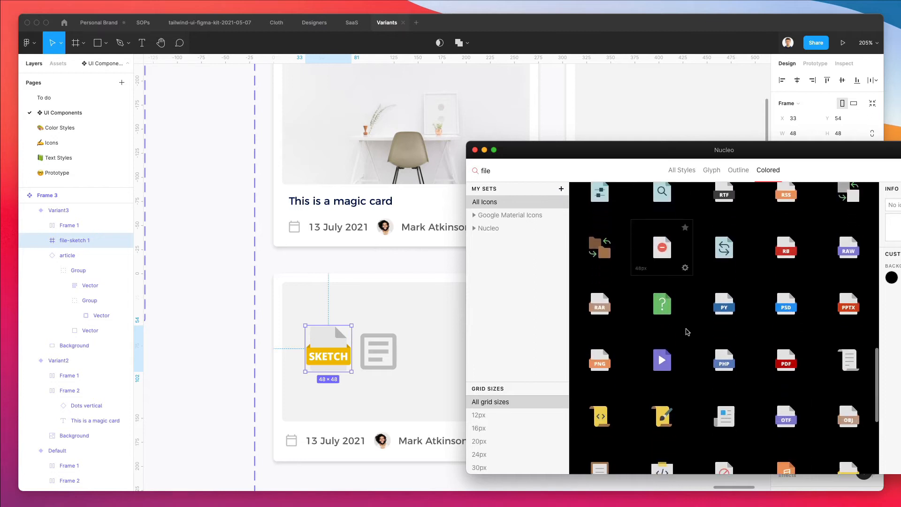
pyautogui.moveTo(797, 345); pyautogui.dragTo(315, 445)
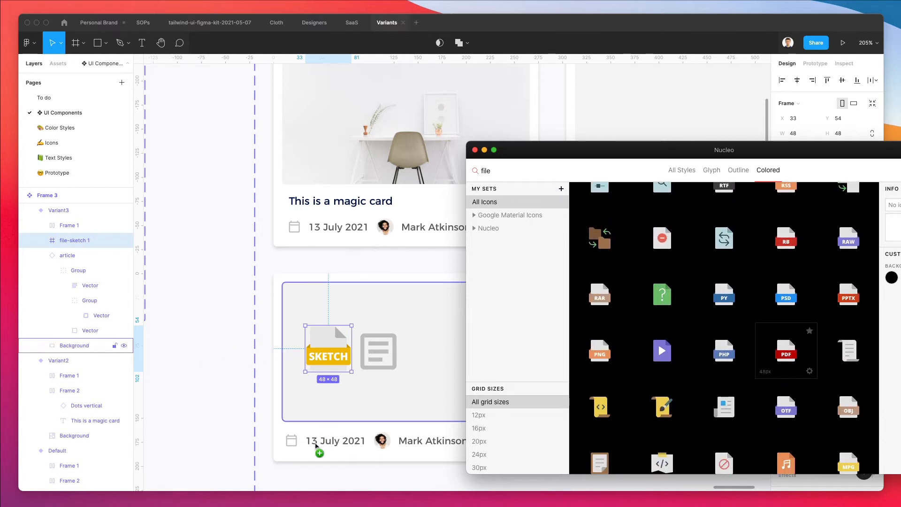
pyautogui.moveTo(201, 451); pyautogui.dragTo(200, 452)
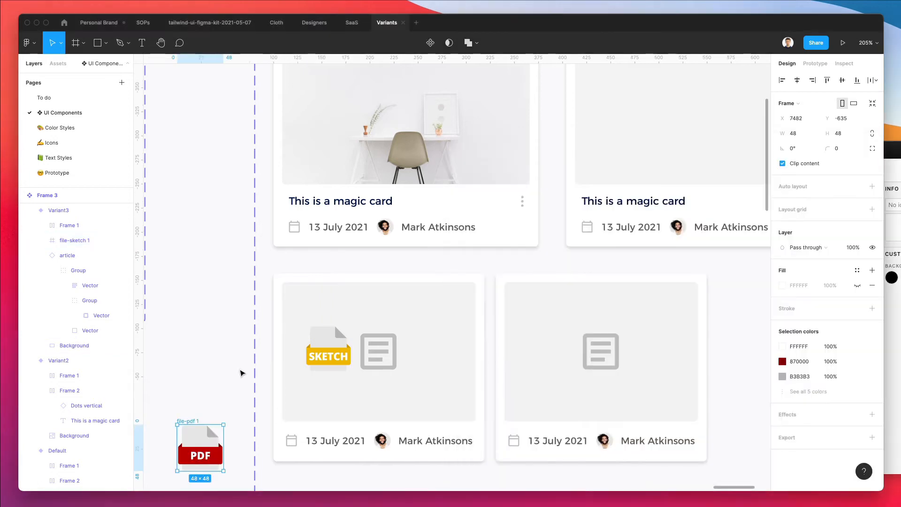
# Delete the article icon from the Variant3 card.
pyautogui.click(382, 347)
pyautogui.click(383, 348)
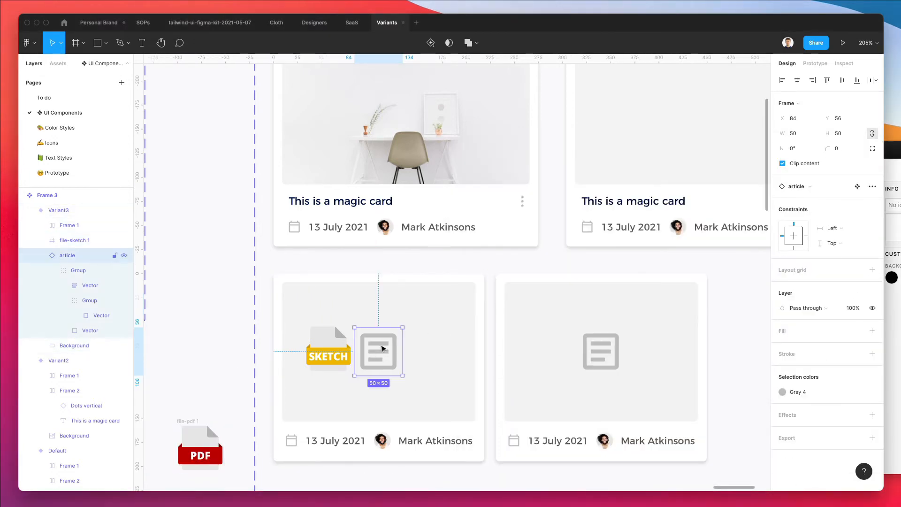
pyautogui.press('Delete')
# Center the Sketch file icon horizontally and vertically on the Variant3 card's gray background.
pyautogui.click(325, 351)
pyautogui.moveTo(326, 351); pyautogui.dragTo(370, 355)
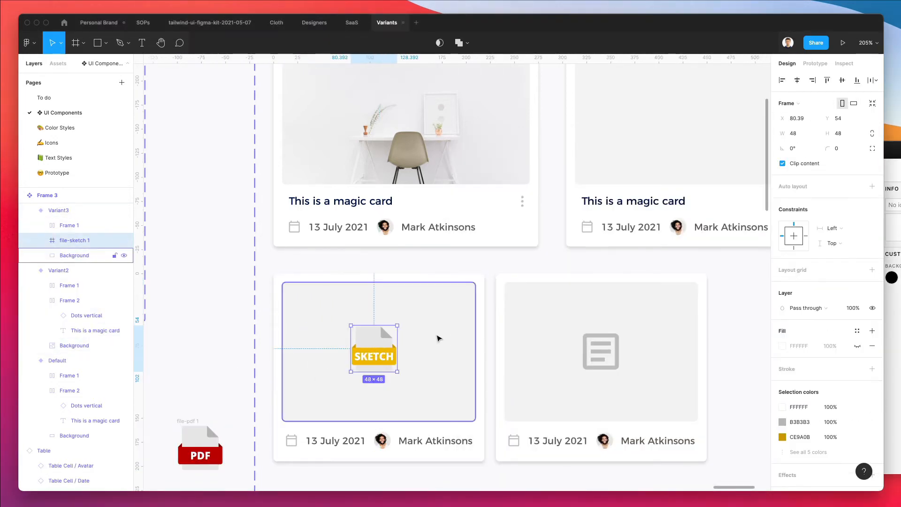
pyautogui.keyDown('shift'); pyautogui.click(357, 389); pyautogui.keyUp('shift')
pyautogui.click(797, 81)
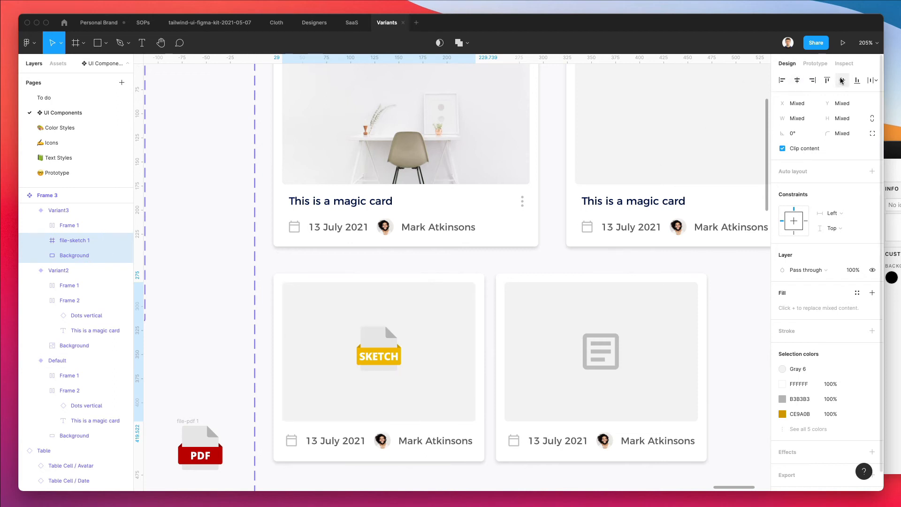
pyautogui.click(842, 81)
pyautogui.click(504, 270)
# Fill the Variant3 background with the Sketch icon's yellow and lighten it to the pale tint FFF7DF.
pyautogui.keyDown('super'); pyautogui.click(428, 304); pyautogui.keyUp('super')
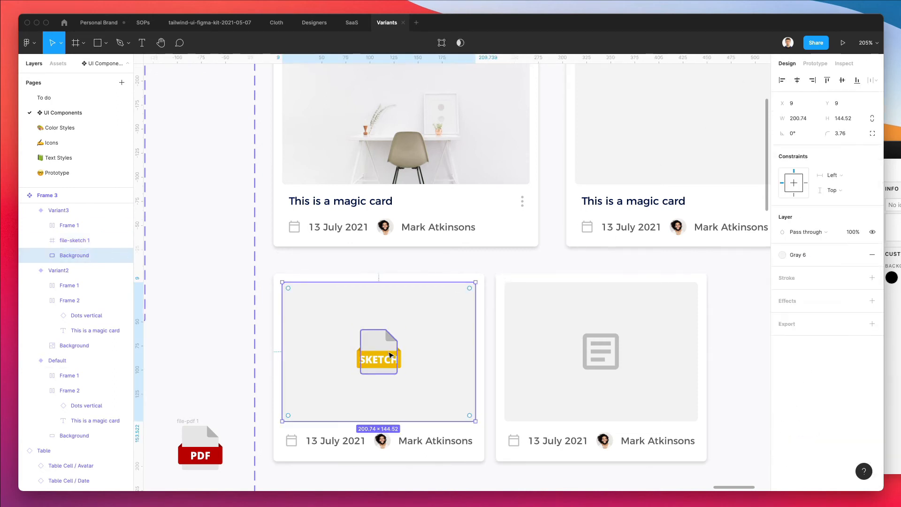
pyautogui.press('i')
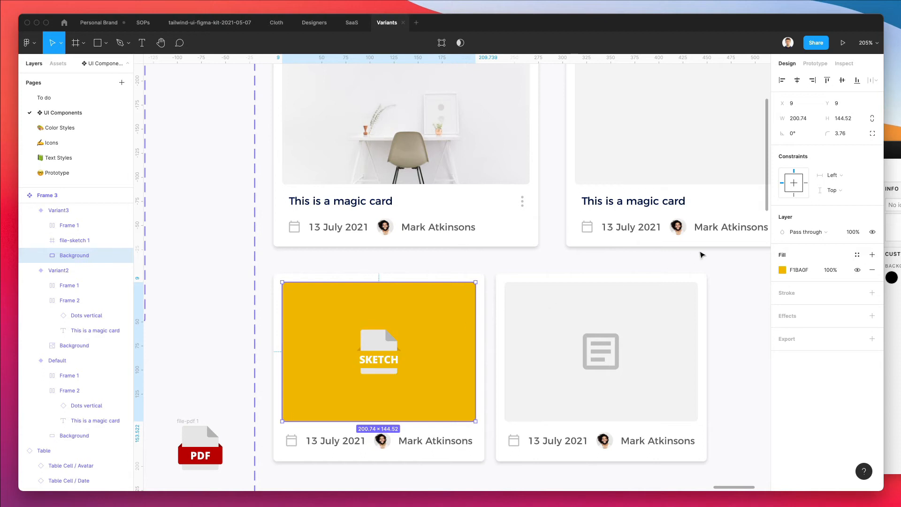
pyautogui.click(783, 270)
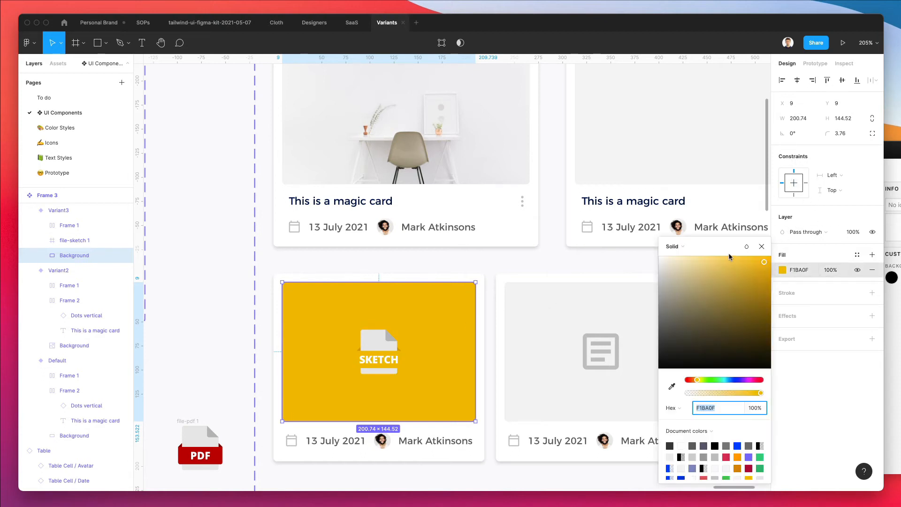
pyautogui.moveTo(669, 268)
pyautogui.mouseDown()
pyautogui.moveTo(663, 256)
pyautogui.moveTo(672, 258)
pyautogui.mouseUp()
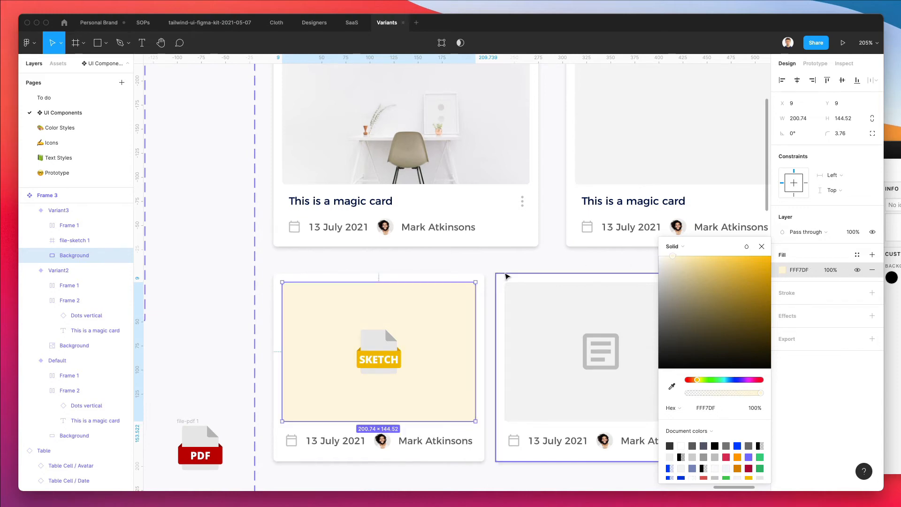
pyautogui.click(503, 262)
# Move the card with the article icon further away horizontally to leave a wide gap beside the Sketch card.
pyautogui.scroll(-2, 402, 412)
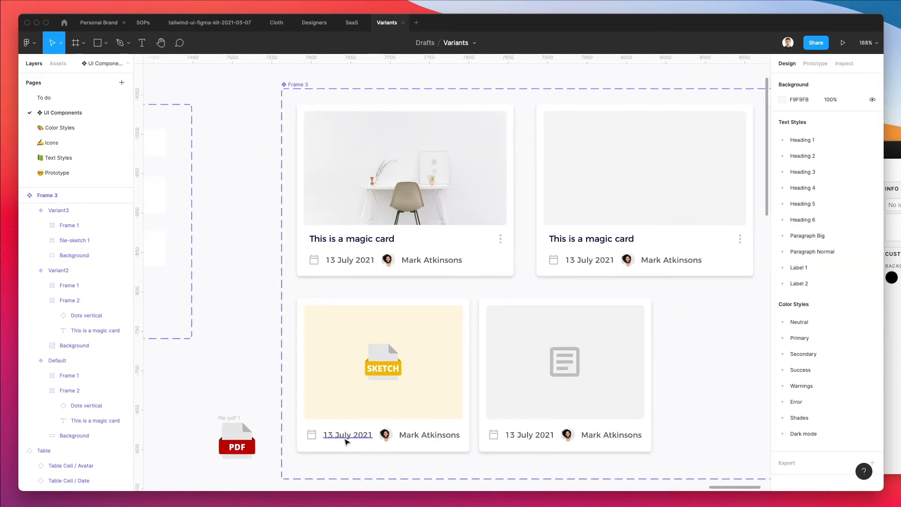
pyautogui.click(604, 359)
pyautogui.moveTo(605, 359); pyautogui.dragTo(755, 359)
# Replace the date text in the Sketch card with the file name "Design_file.sketch".
pyautogui.scroll(3, 341, 436)
pyautogui.keyDown('super'); pyautogui.click(341, 436); pyautogui.keyUp('super')
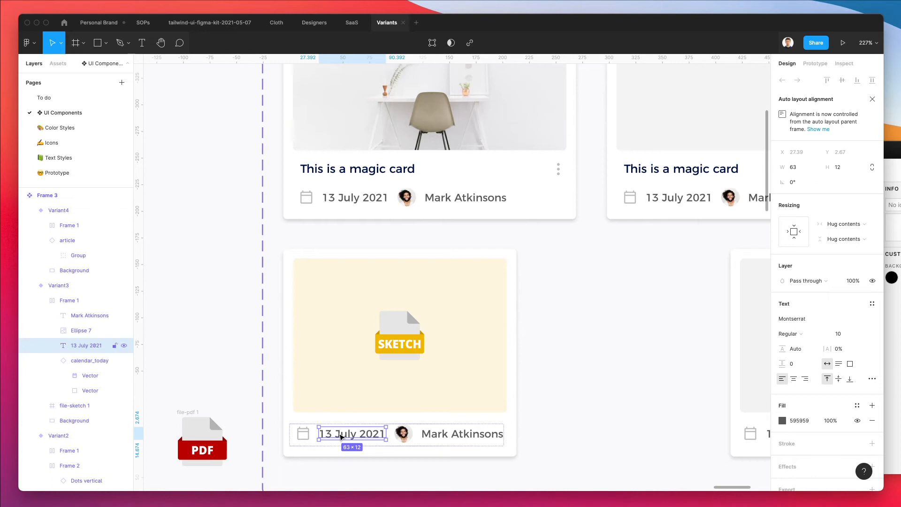
pyautogui.doubleClick(338, 433)
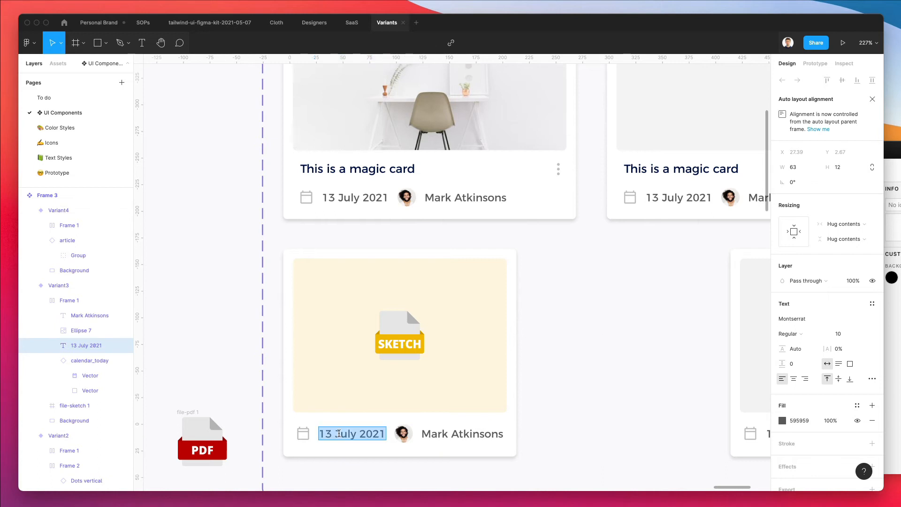
pyautogui.write('Design_f')
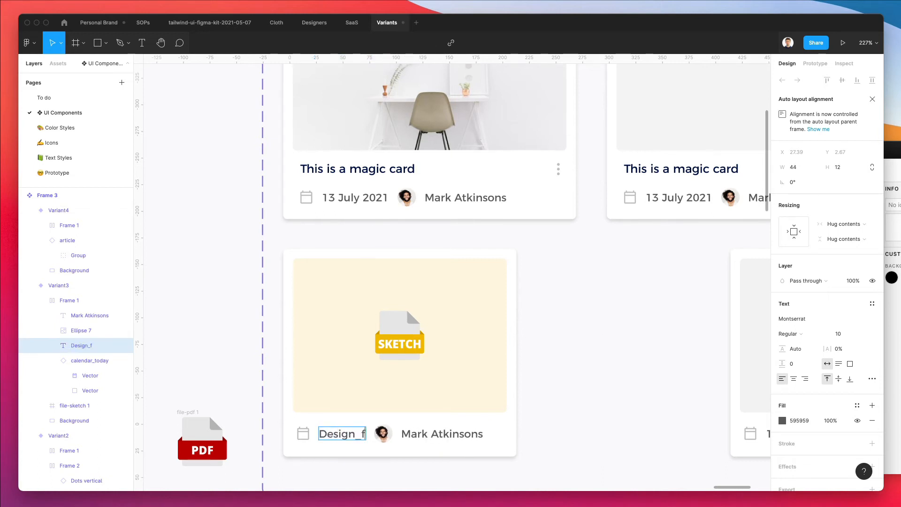
pyautogui.write('ile.sketch')
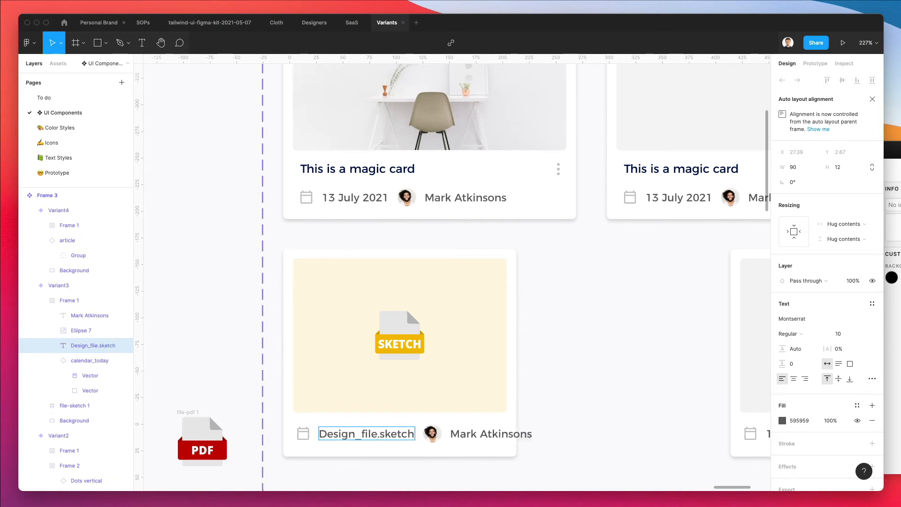
# Shorten the Sketch card's file name to "Design.sketch".
pyautogui.hotkey('alt', 'shift', 'Left')
pyautogui.hotkey('shift', 'Right')
pyautogui.hotkey('shift', 'Right')
pyautogui.hotkey('shift', 'Right')
pyautogui.hotkey('shift', 'Right')
pyautogui.hotkey('shift', 'Right')
pyautogui.hotkey('shift', 'Right')
pyautogui.press('BackSpace')
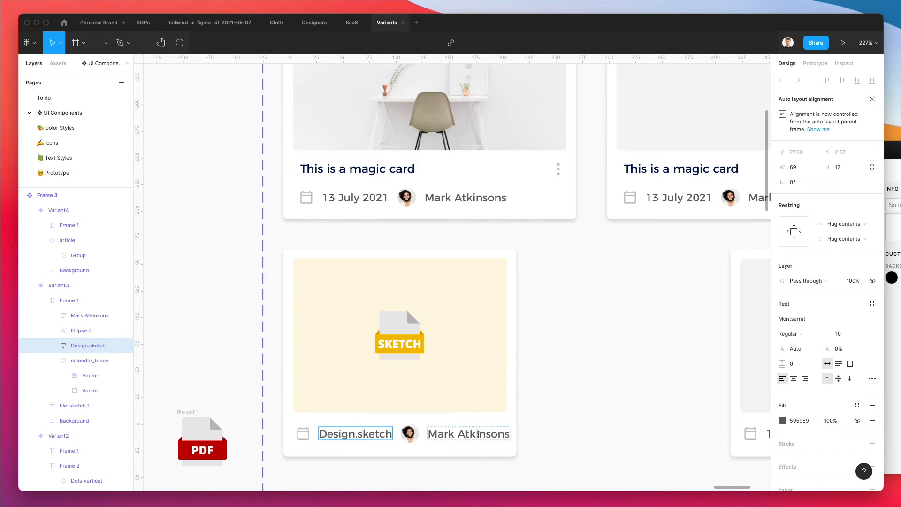
# Replace the surname in the Sketch card's author name with a shorter one so the row fits.
pyautogui.doubleClick(451, 432)
pyautogui.moveTo(456, 433); pyautogui.dragTo(539, 436)
pyautogui.write('T')
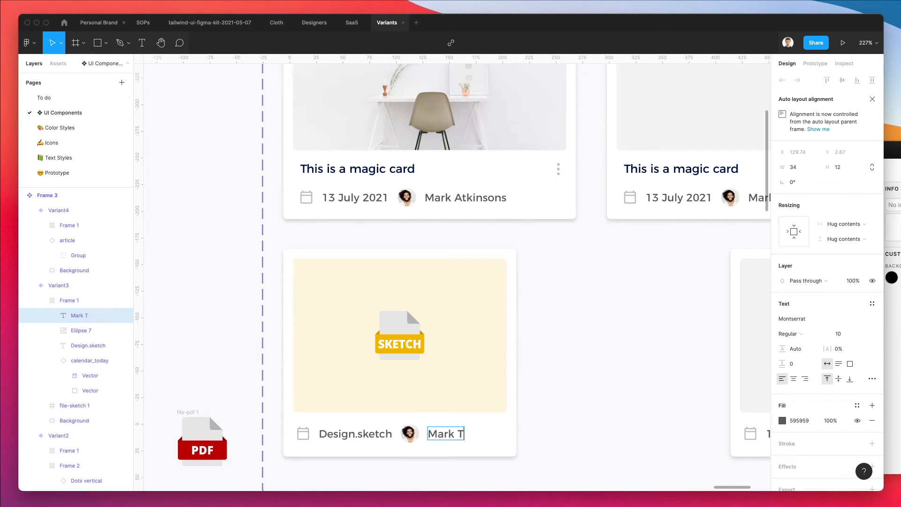
pyautogui.write('oys')
pyautogui.scroll(-1, 587, 410)
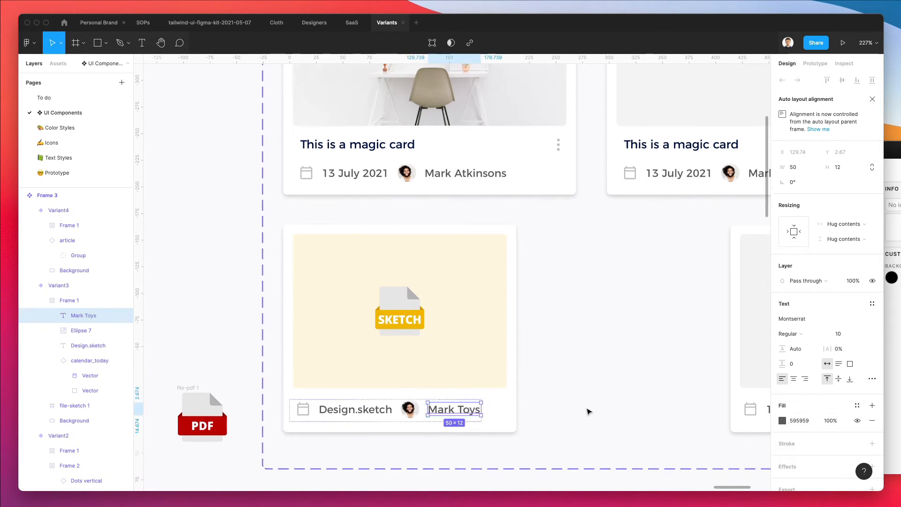
pyautogui.click(587, 410)
# Swap the calendar icon beside the Design.sketch label for the upload icon instance.
pyautogui.click(319, 407)
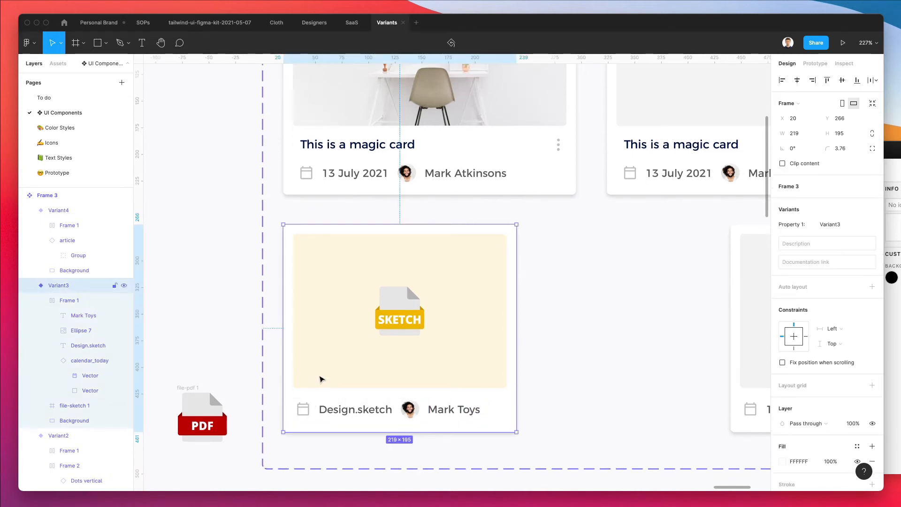
pyautogui.doubleClick(303, 411)
pyautogui.doubleClick(303, 412)
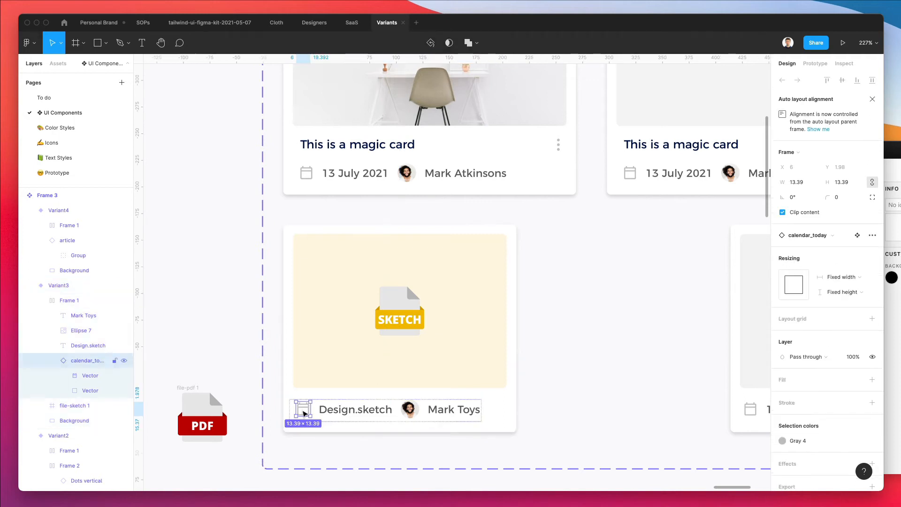
pyautogui.click(805, 242)
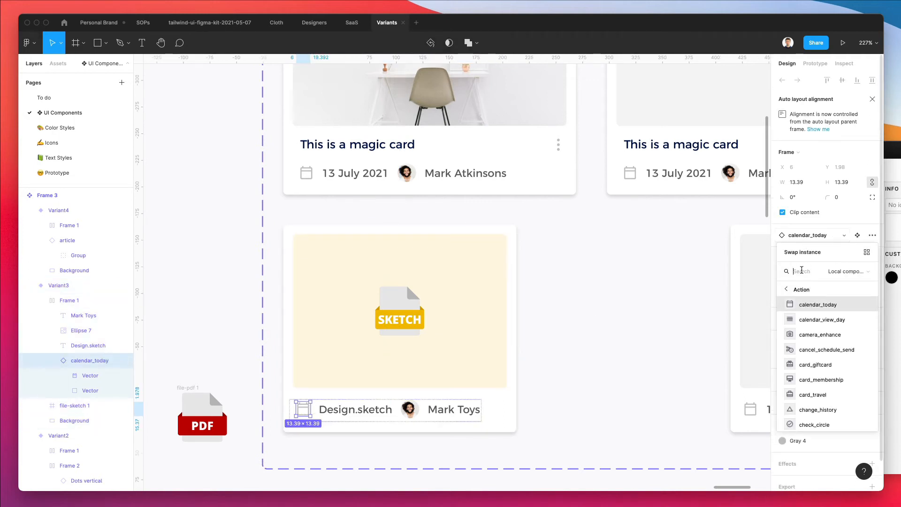
pyautogui.write('file')
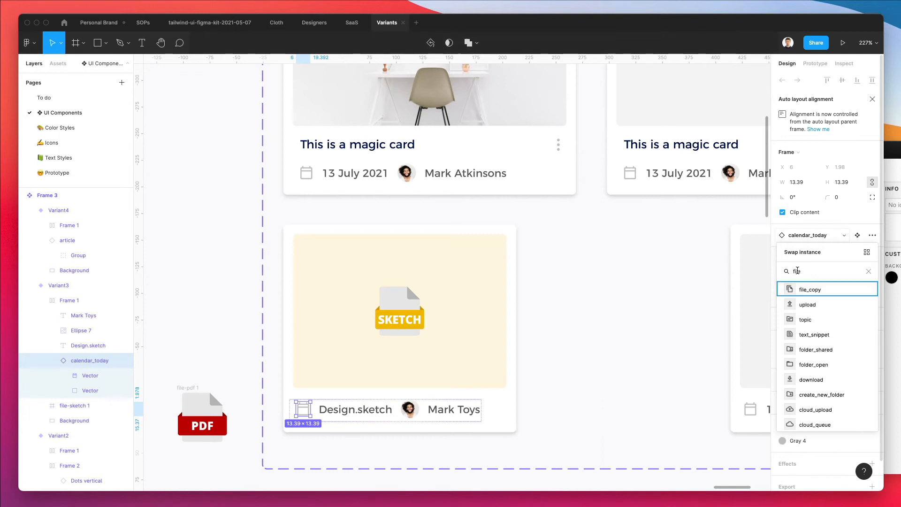
pyautogui.click(806, 308)
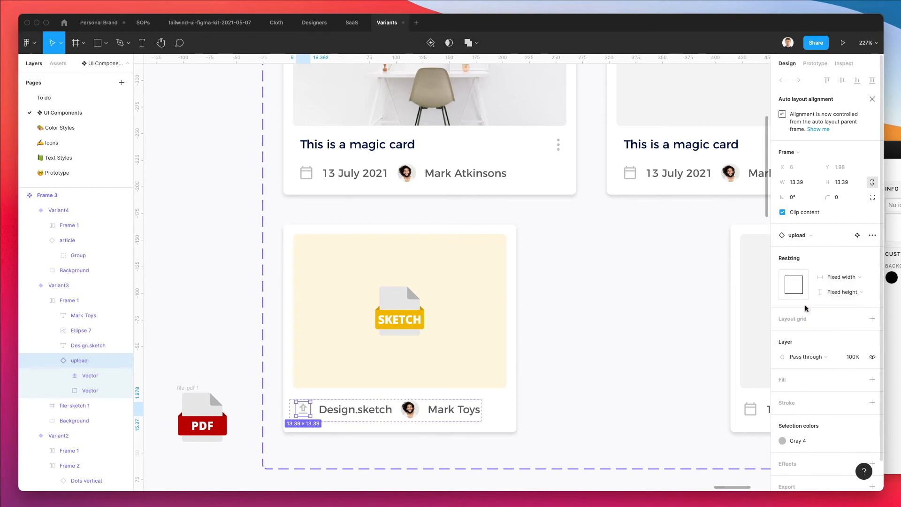
pyautogui.click(616, 403)
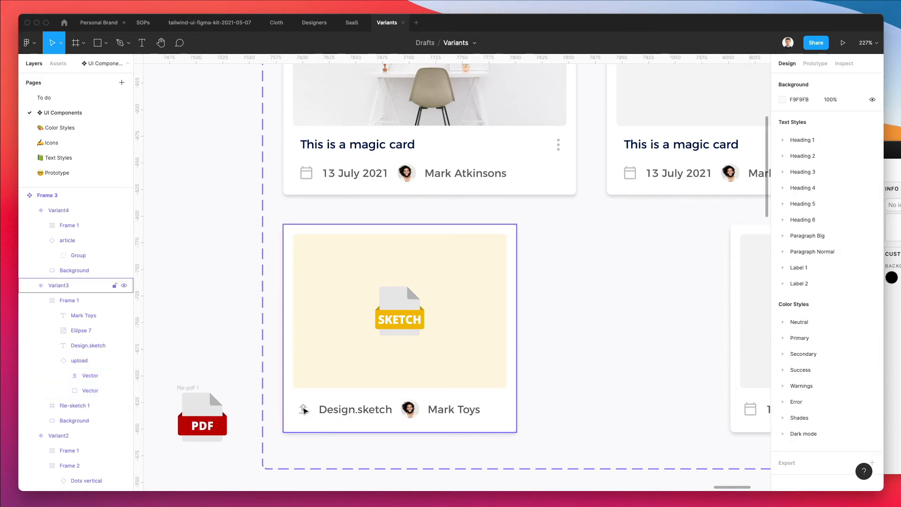
# Enlarge the upload icon in the Sketch card to 16.39 by 16.39 px with proportions kept.
pyautogui.click(303, 409)
pyautogui.click(303, 409)
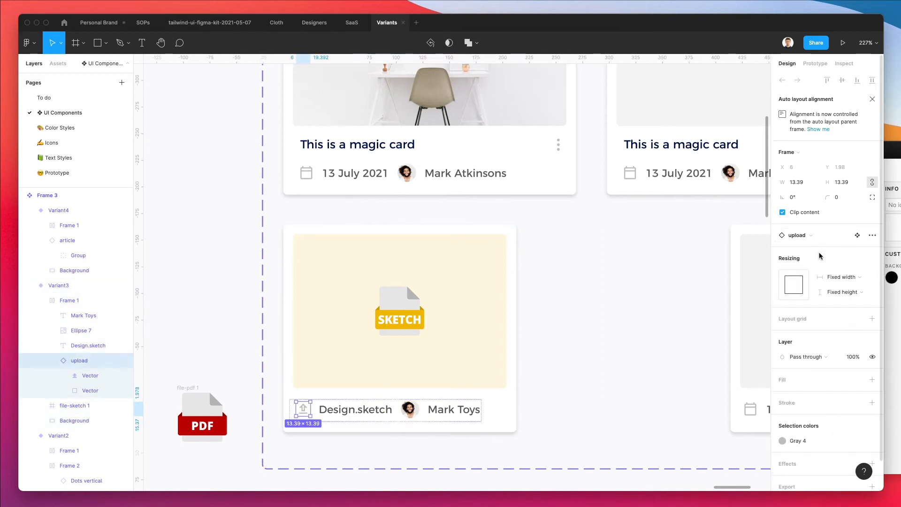
pyautogui.click(842, 183)
pyautogui.press('Up')
pyautogui.press('Up')
pyautogui.press('Up')
pyautogui.press('Up')
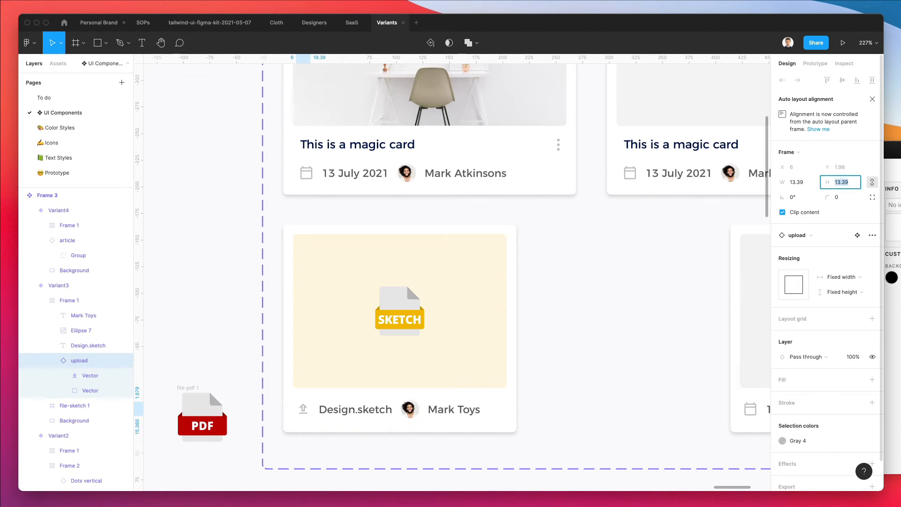
pyautogui.press('Down')
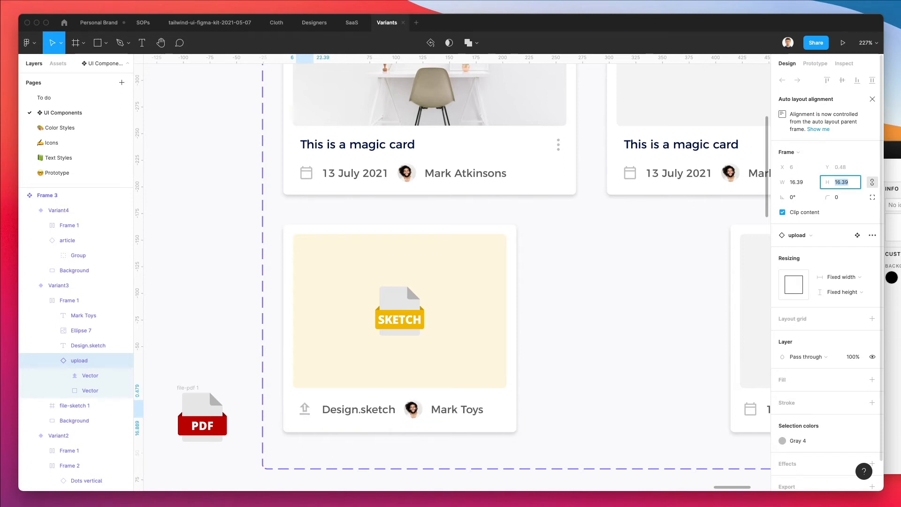
# Enlarge the Sketch card's upload icon further to 17.39 by 17.39 px with proportions kept.
pyautogui.press('Up')
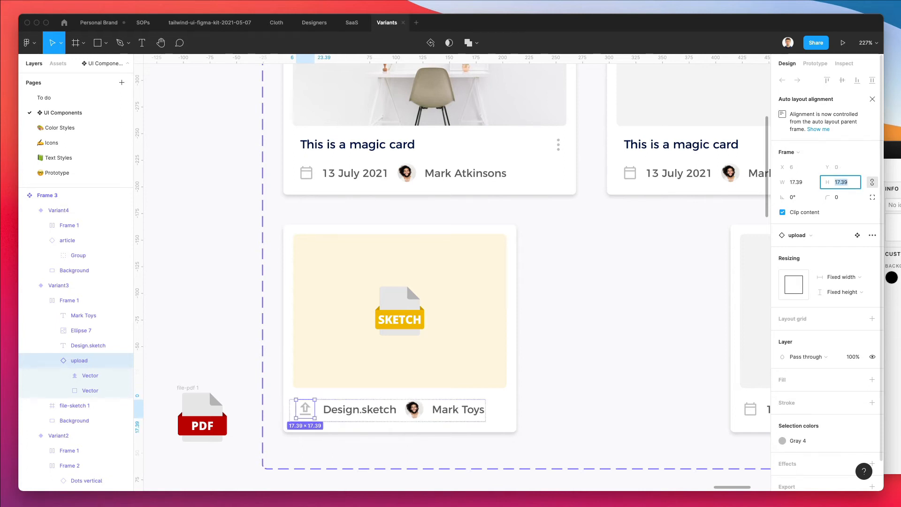
pyautogui.click(631, 373)
# Enlarge the card component set frame to 1056 by 589 px and move the document placeholder card sideways to X 747.
pyautogui.scroll(-3, 631, 374)
pyautogui.hscroll(5, 632, 373)
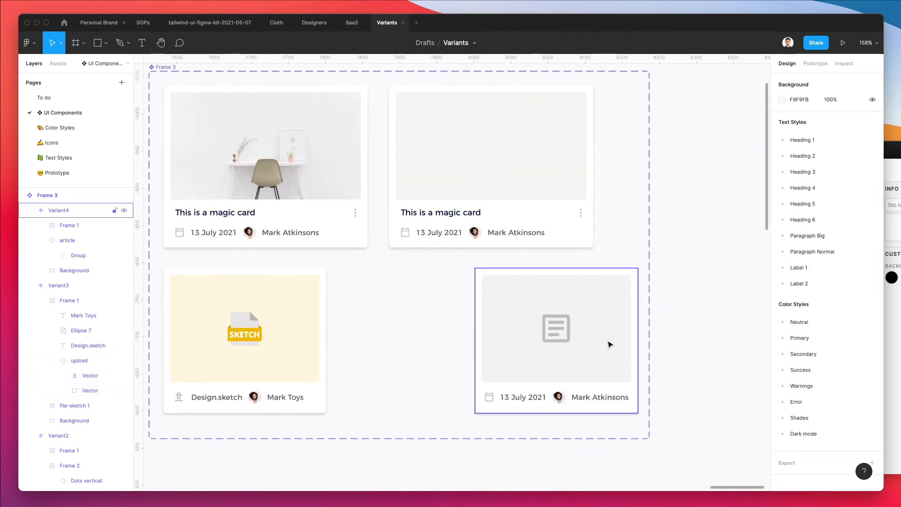
pyautogui.scroll(-4, 366, 101)
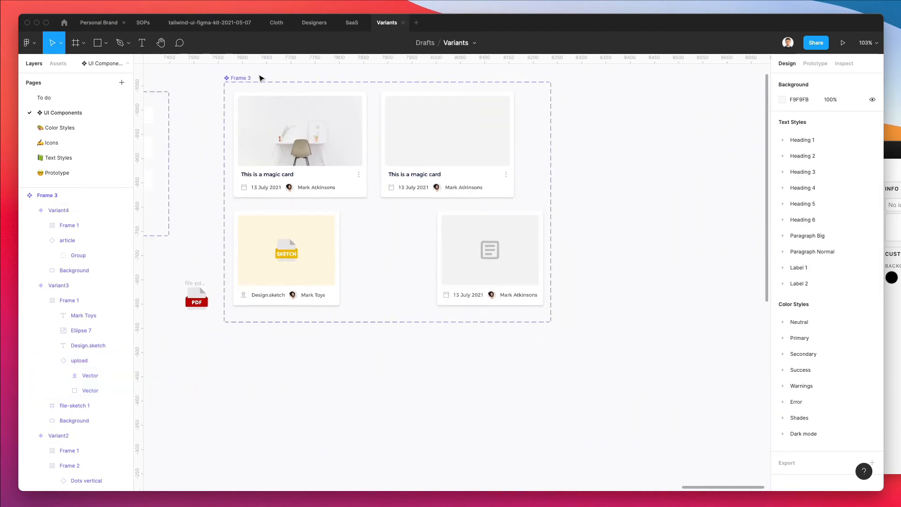
pyautogui.click(226, 78)
pyautogui.moveTo(551, 322); pyautogui.dragTo(736, 366)
pyautogui.press('Escape')
pyautogui.moveTo(493, 246); pyautogui.dragTo(644, 246)
pyautogui.scroll(2, 243, 250)
pyautogui.scroll(5, 248, 211)
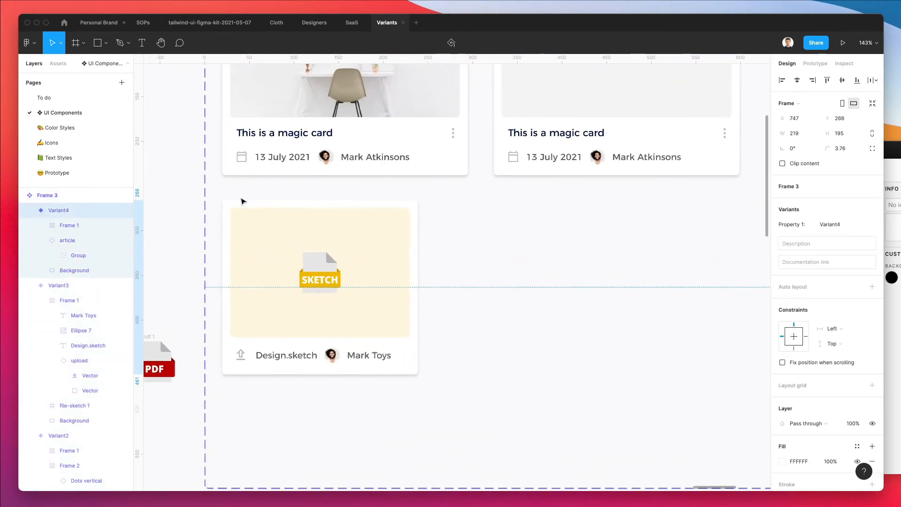
pyautogui.click(238, 203)
pyautogui.moveTo(295, 213); pyautogui.dragTo(483, 218)
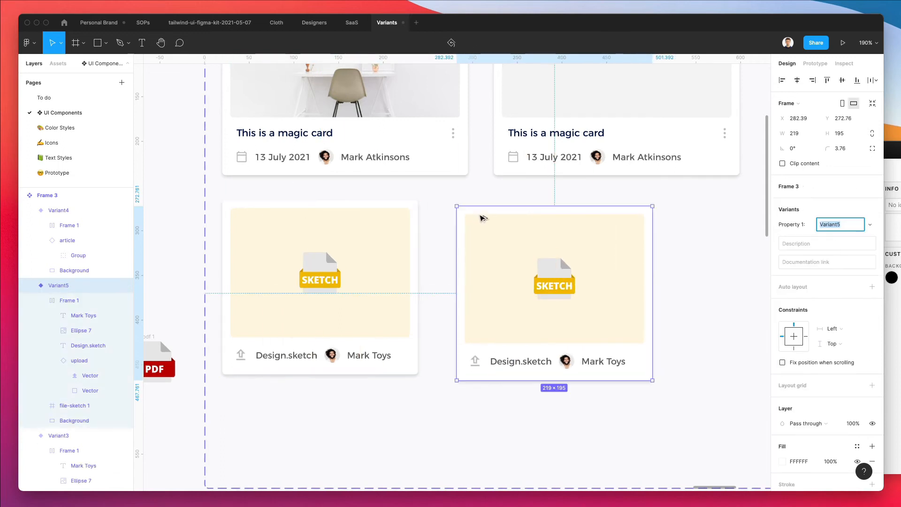
pyautogui.press('super+z')
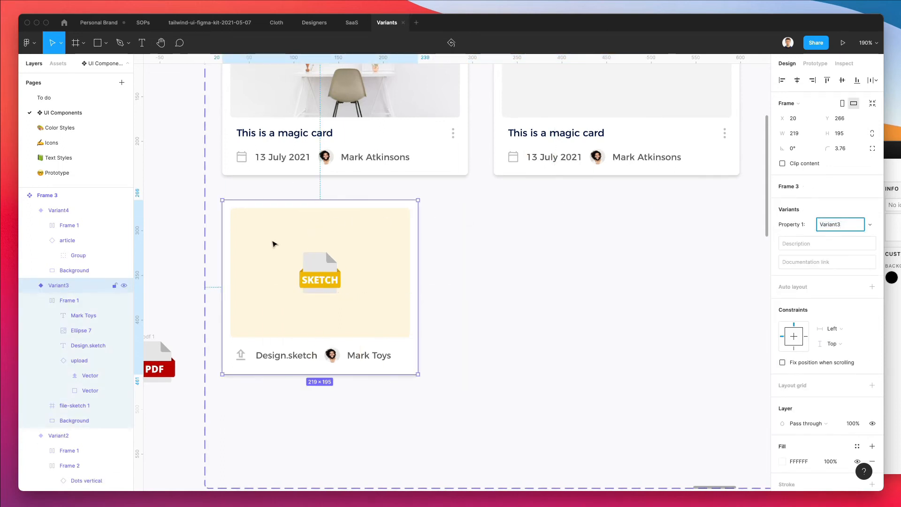
# Duplicate the Sketch card as a new variant beside the original at X 260, Y 266.
pyautogui.moveTo(358, 233); pyautogui.dragTo(627, 260)
pyautogui.click(679, 248)
pyautogui.moveTo(557, 241); pyautogui.dragTo(520, 249)
# Move the PDF icon into the duplicated card beside its Sketch icon and delete the empty file-pdf 1 frame.
pyautogui.doubleClick(535, 277)
pyautogui.hscroll(-5, 352, 329)
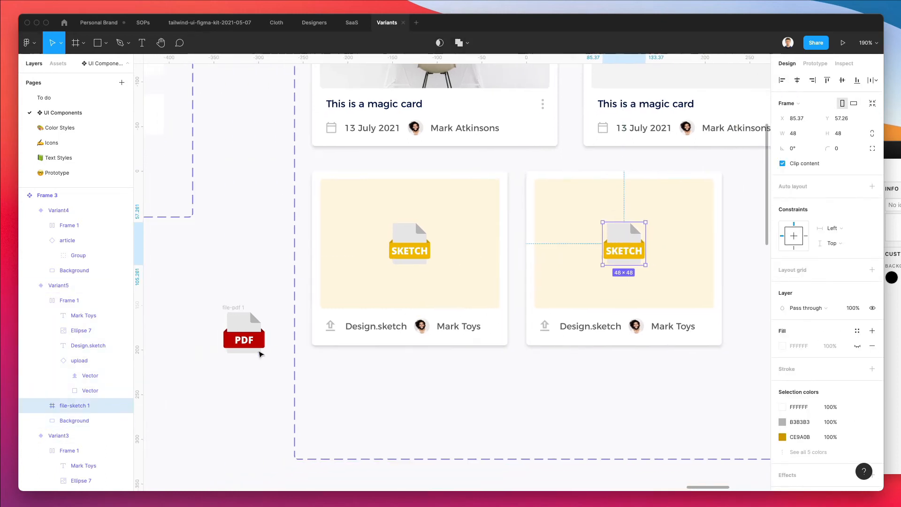
pyautogui.click(249, 343)
pyautogui.moveTo(249, 343)
pyautogui.mouseDown()
pyautogui.moveTo(583, 249)
pyautogui.moveTo(571, 248)
pyautogui.mouseUp()
pyautogui.click(227, 309)
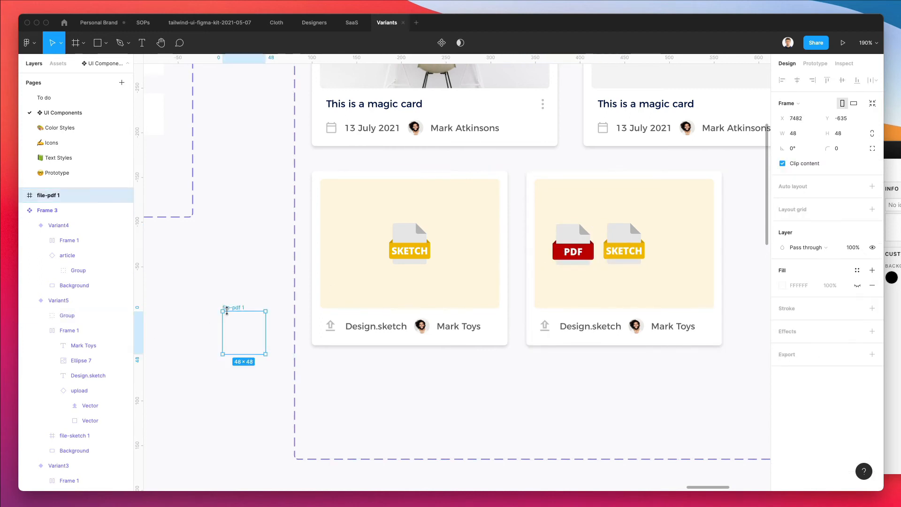
pyautogui.press('Delete')
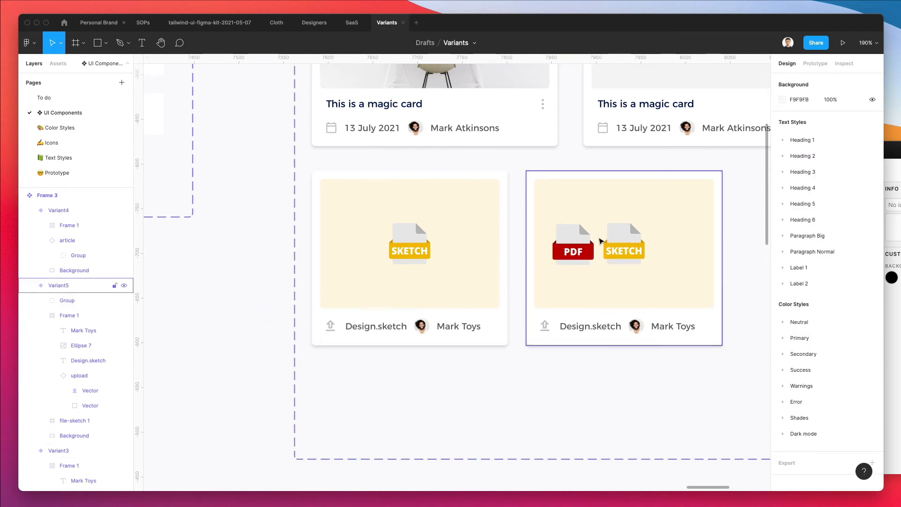
# Level the PDF icon with the Sketch icon in the duplicated card, then delete that Sketch icon.
pyautogui.scroll(5, 600, 241)
pyautogui.click(642, 240)
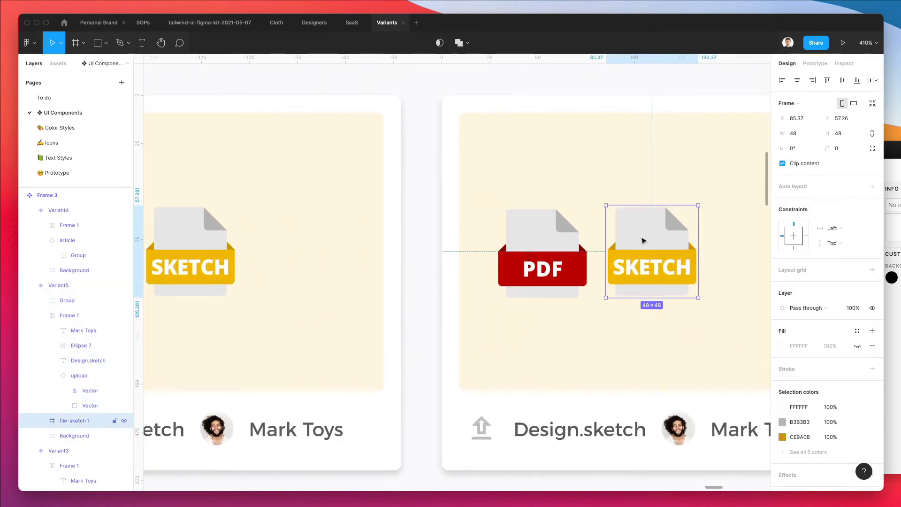
pyautogui.moveTo(576, 238); pyautogui.dragTo(588, 236)
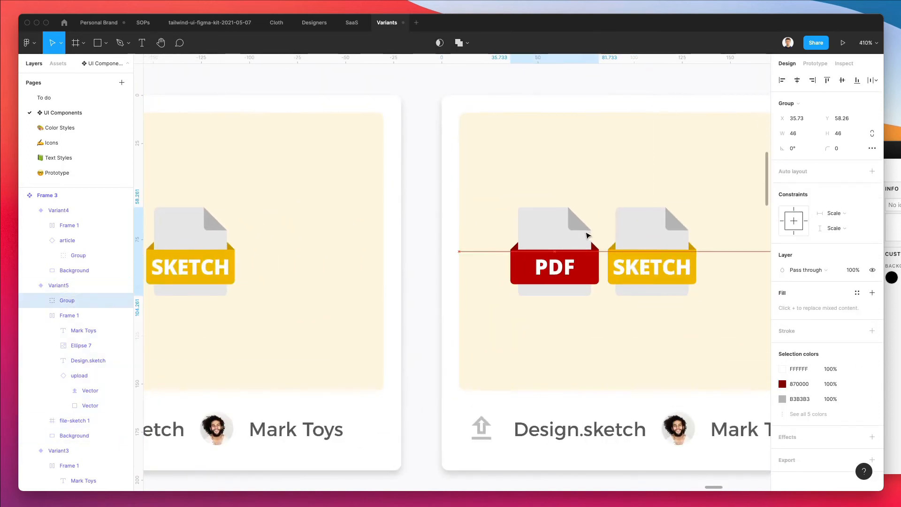
pyautogui.click(642, 236)
pyautogui.press('Delete')
# Center the PDF icon horizontally on its card's background rectangle.
pyautogui.doubleClick(587, 247)
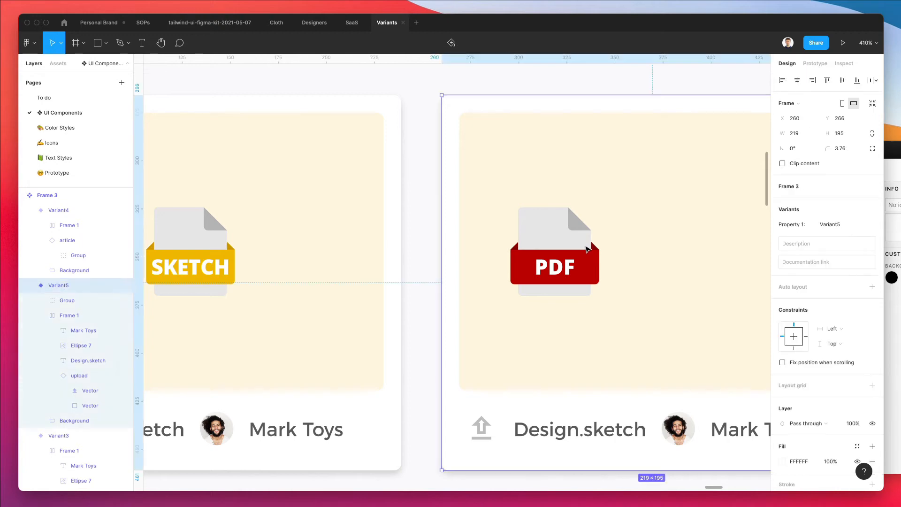
pyautogui.keyDown('shift'); pyautogui.click(643, 191); pyautogui.keyUp('shift')
pyautogui.click(797, 80)
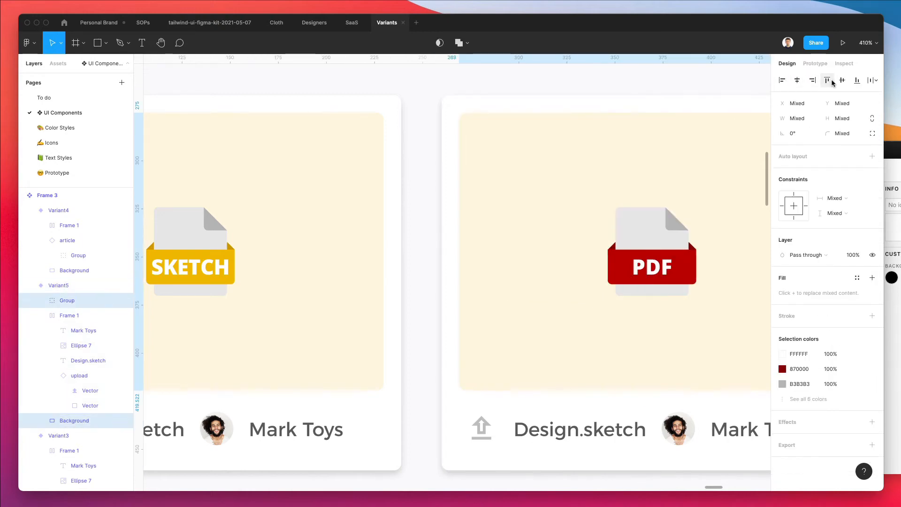
pyautogui.scroll(-5, 559, 246)
pyautogui.click(585, 404)
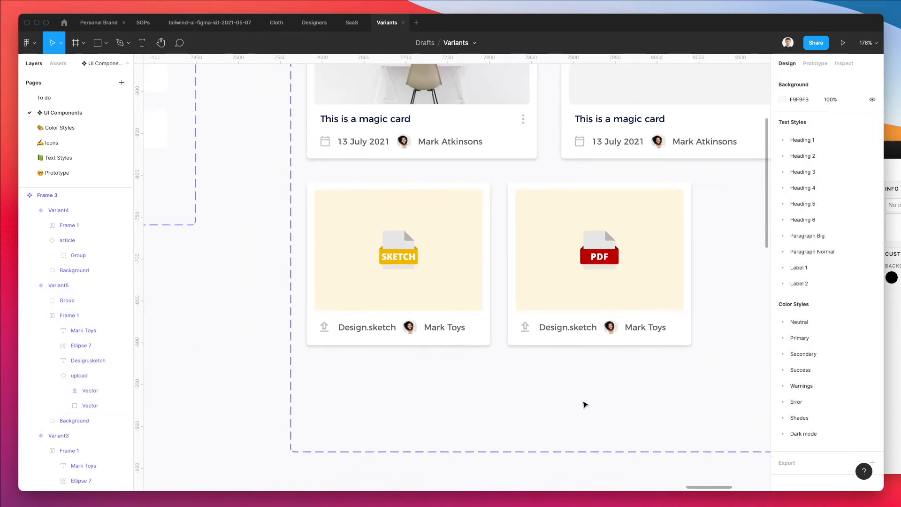
# Fill the PDF card's background with the icon's sampled red, lightened and hue-shifted to the pale tint FFF3EF.
pyautogui.scroll(3, 584, 405)
pyautogui.click(587, 347)
pyautogui.click(629, 296)
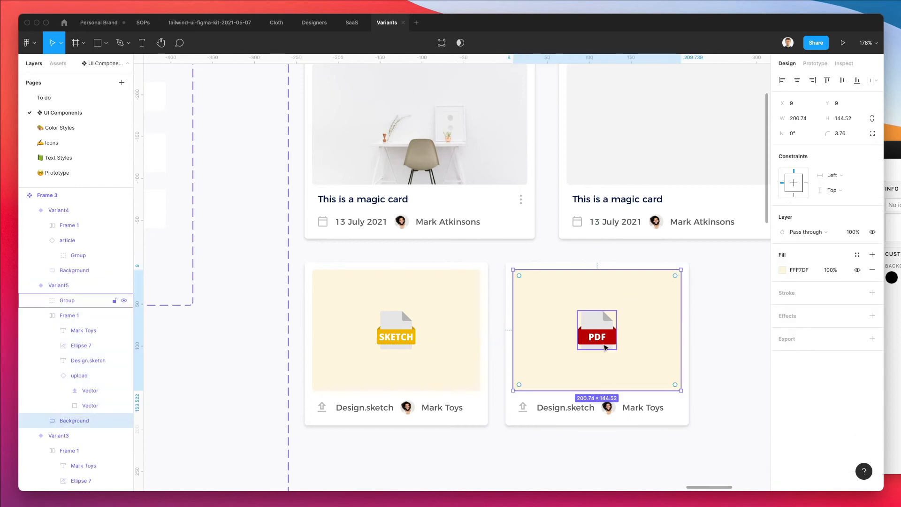
pyautogui.press('i')
pyautogui.click(605, 347)
pyautogui.click(782, 270)
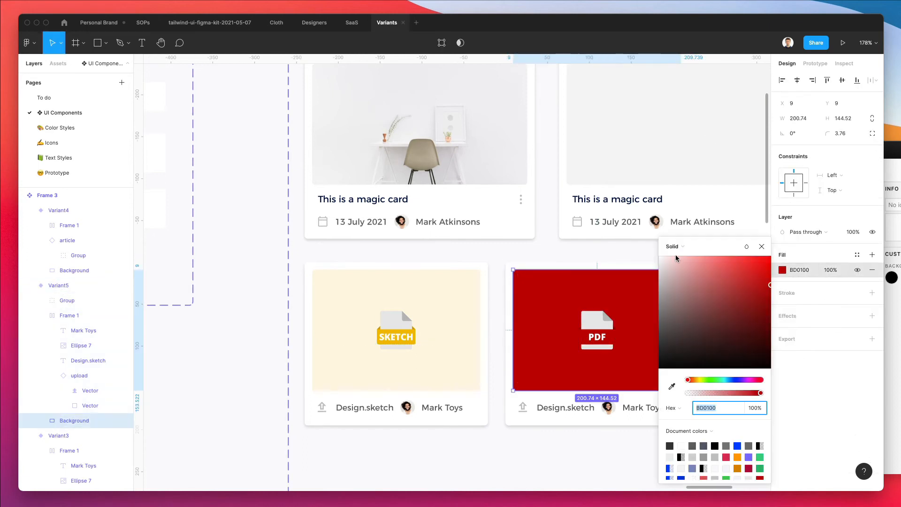
pyautogui.moveTo(676, 258); pyautogui.dragTo(665, 256)
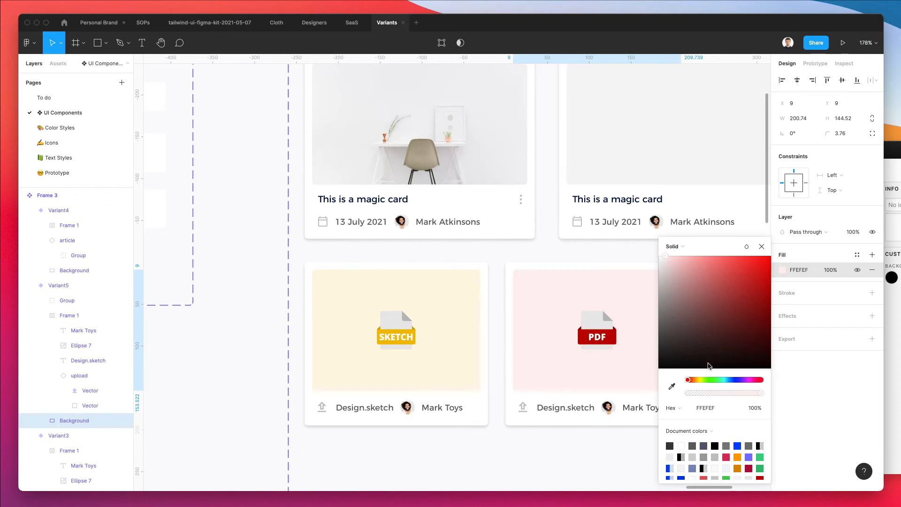
pyautogui.moveTo(688, 380); pyautogui.dragTo(689, 381)
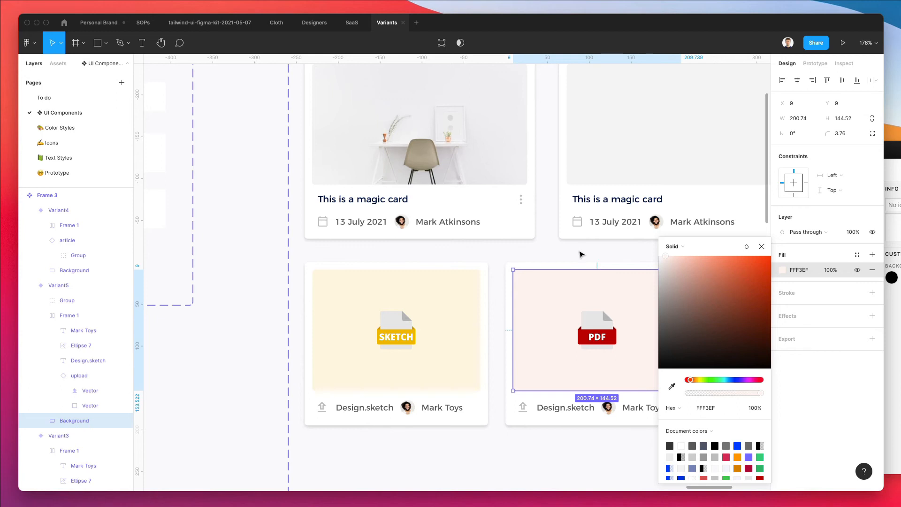
pyautogui.click(580, 253)
# Extend the component set frame downward to make room for a third row of cards.
pyautogui.scroll(-3, 581, 254)
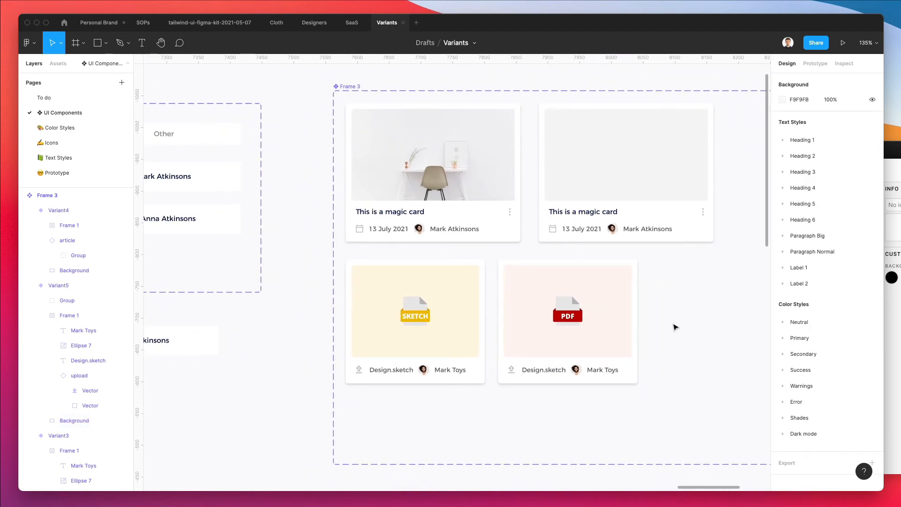
pyautogui.scroll(3, 610, 296)
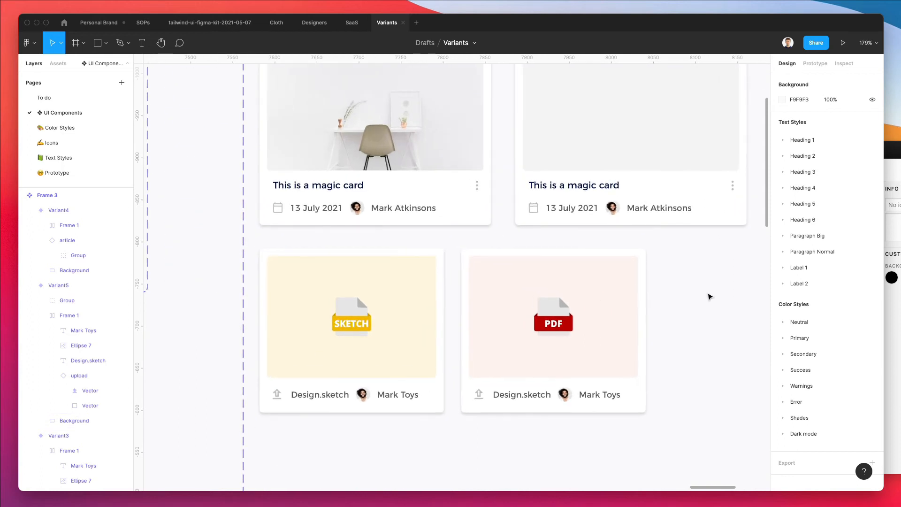
pyautogui.scroll(-3, 709, 296)
pyautogui.hscroll(2, 610, 301)
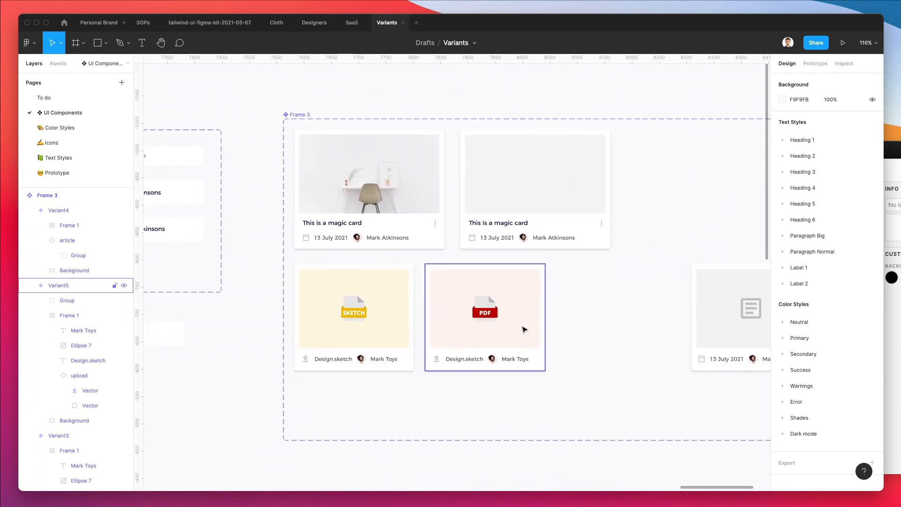
pyautogui.click(512, 399)
pyautogui.scroll(-3, 513, 400)
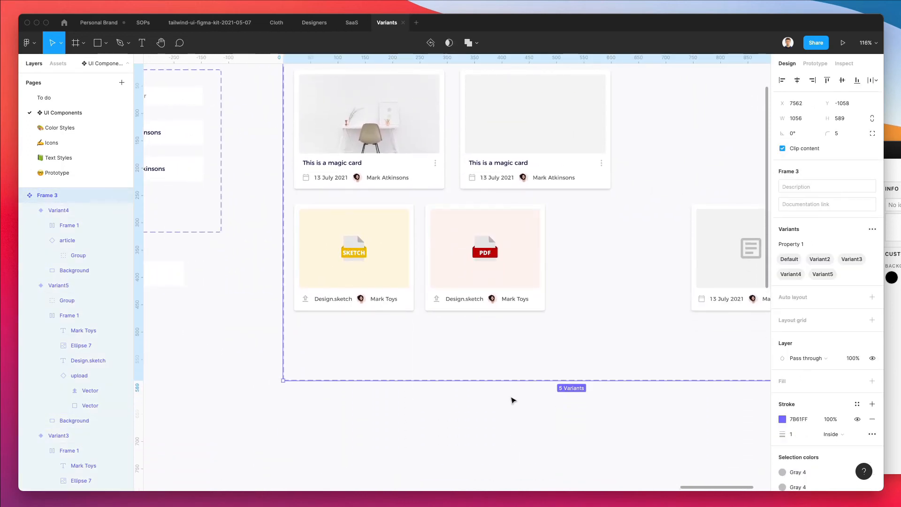
pyautogui.moveTo(510, 381); pyautogui.dragTo(511, 450)
# Paste two copies of the Sketch card as a third row at Y 483, with X 20 and X 260.
pyautogui.click(407, 234)
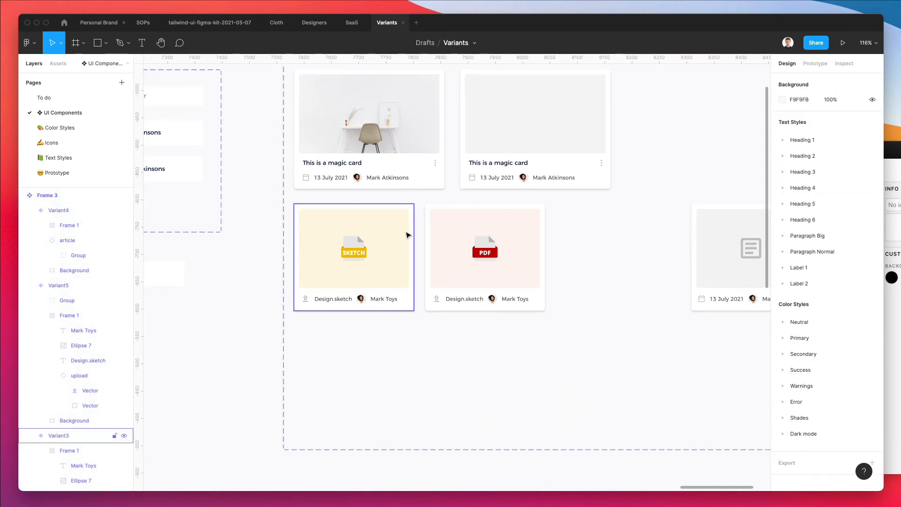
pyautogui.hotkey('ctrl', 'v')
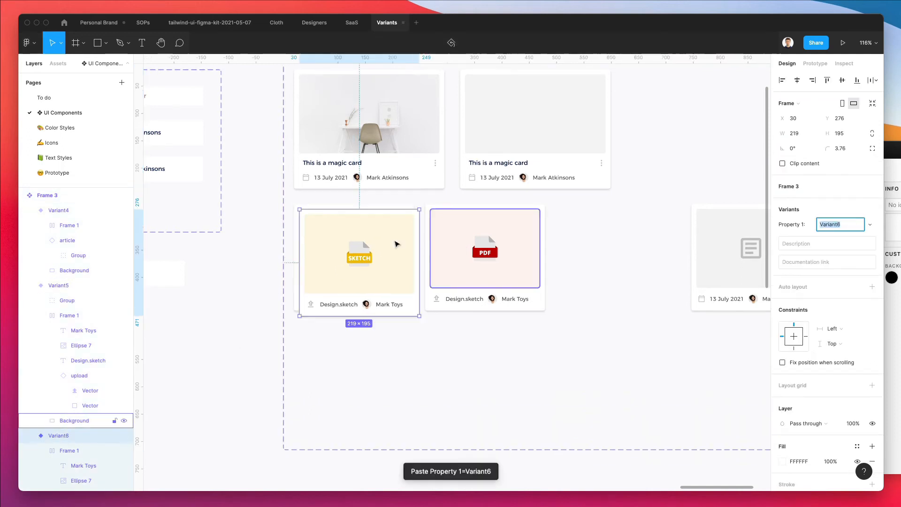
pyautogui.moveTo(355, 314)
pyautogui.mouseDown()
pyautogui.moveTo(354, 365)
pyautogui.moveTo(352, 352)
pyautogui.mouseUp()
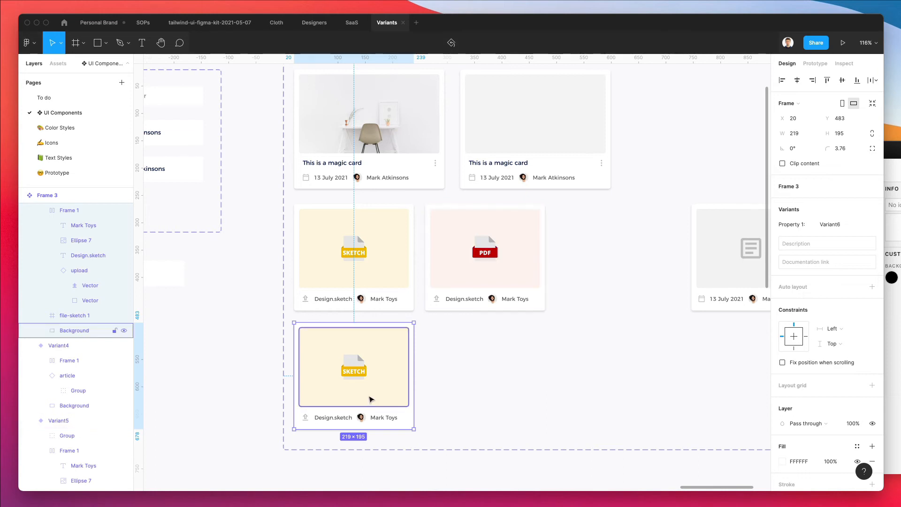
pyautogui.hotkey('ctrl', 'v')
pyautogui.moveTo(353, 390); pyautogui.dragTo(487, 385)
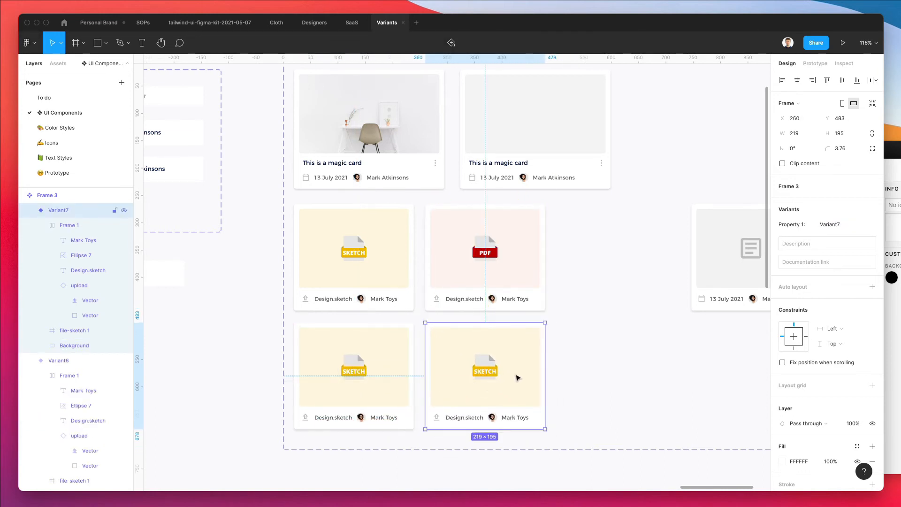
# Switch to Nucleo and bring the colored PSD and TIFF file icons onto the Figma canvas beside the component set.
pyautogui.click(656, 324)
pyautogui.click(892, 281)
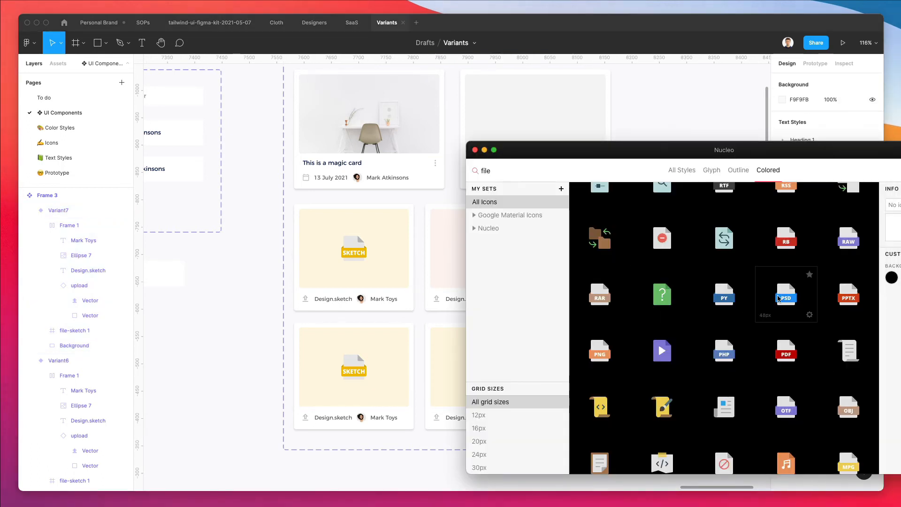
pyautogui.moveTo(786, 297); pyautogui.dragTo(217, 348)
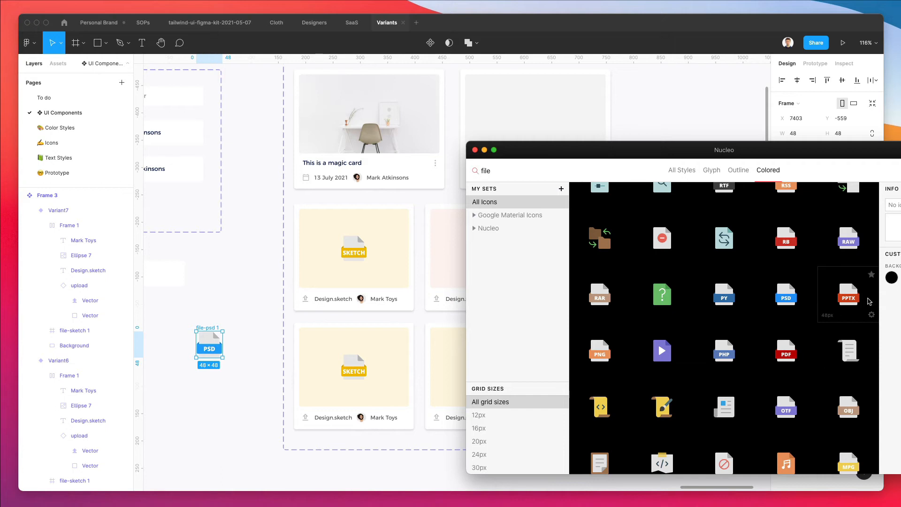
pyautogui.scroll(10, 681, 341)
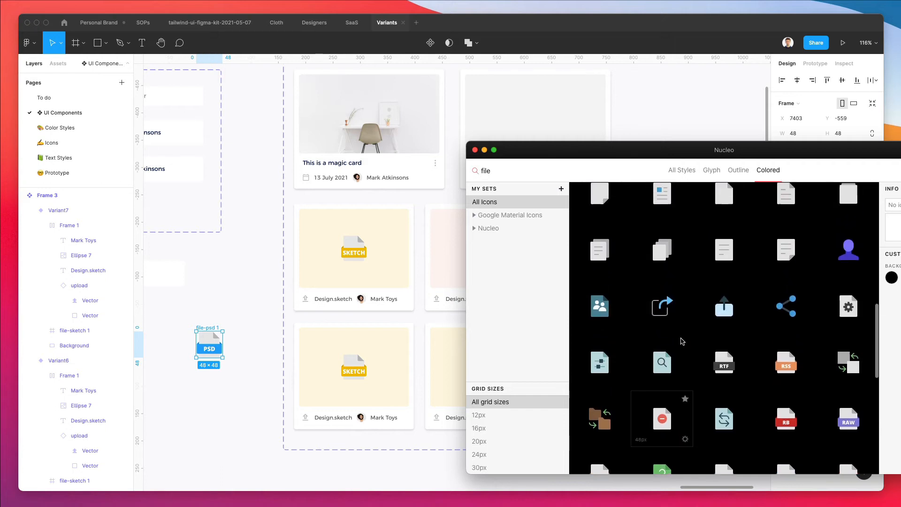
pyautogui.scroll(5, 682, 341)
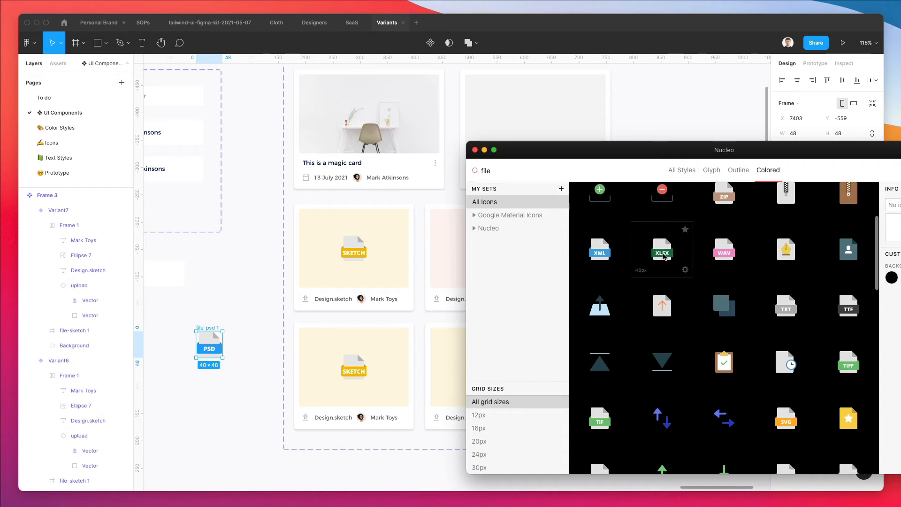
pyautogui.moveTo(852, 374); pyautogui.dragTo(233, 298)
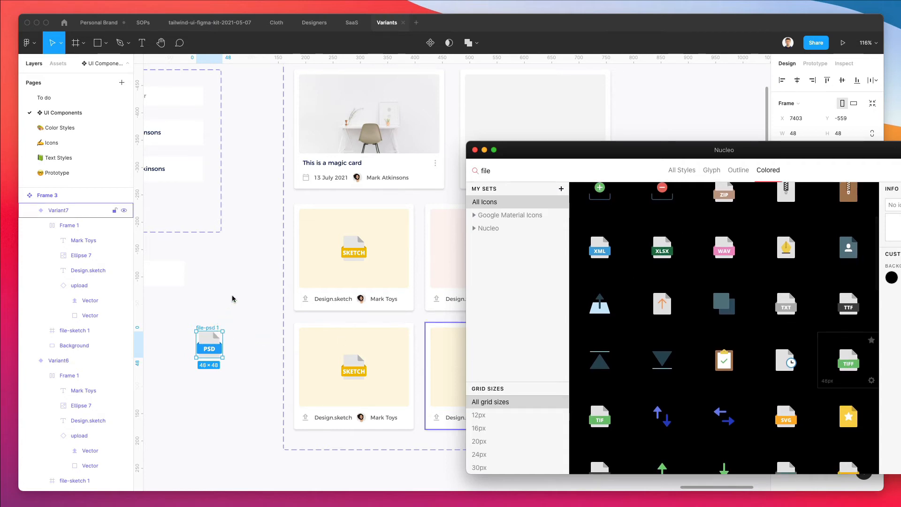
# Remove the frame around the imported TIFF icon, keeping its icon group.
pyautogui.scroll(5, 316, 338)
pyautogui.hscroll(-3, 374, 383)
pyautogui.scroll(-1, 374, 382)
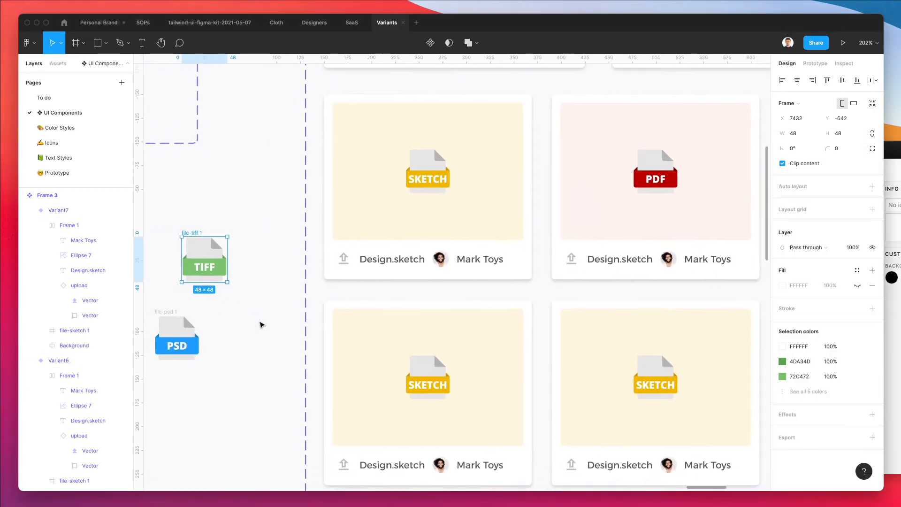
pyautogui.press('Return')
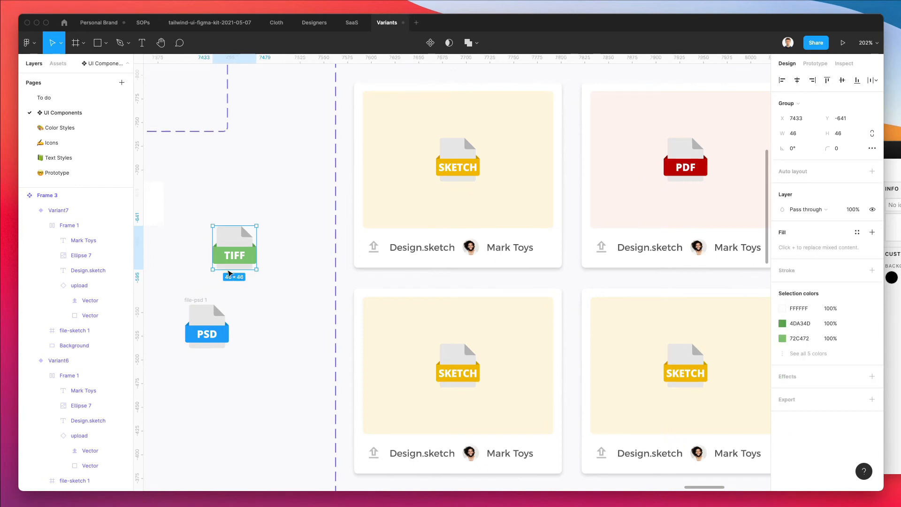
# Move the PSD icon into the first card of the third row and delete that card's Sketch icon.
pyautogui.moveTo(207, 337)
pyautogui.mouseDown()
pyautogui.moveTo(450, 374)
pyautogui.moveTo(407, 375)
pyautogui.mouseUp()
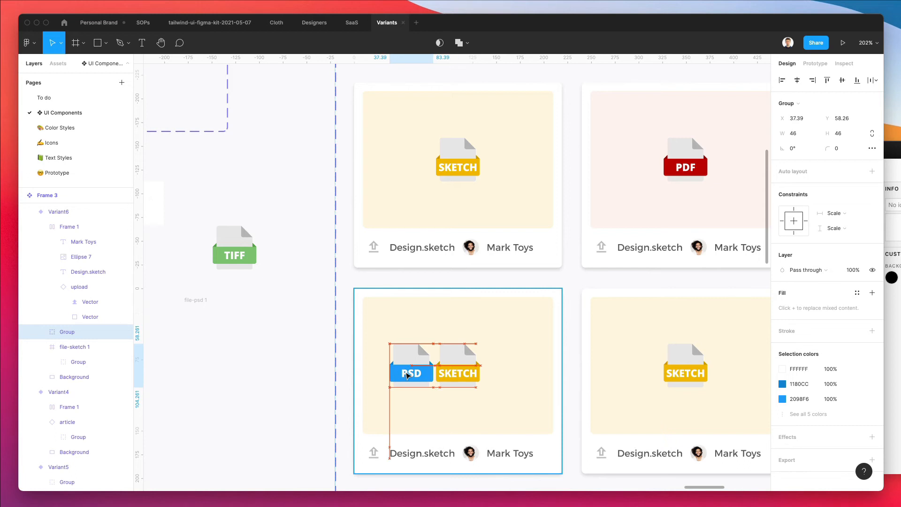
pyautogui.click(459, 368)
pyautogui.press('Delete')
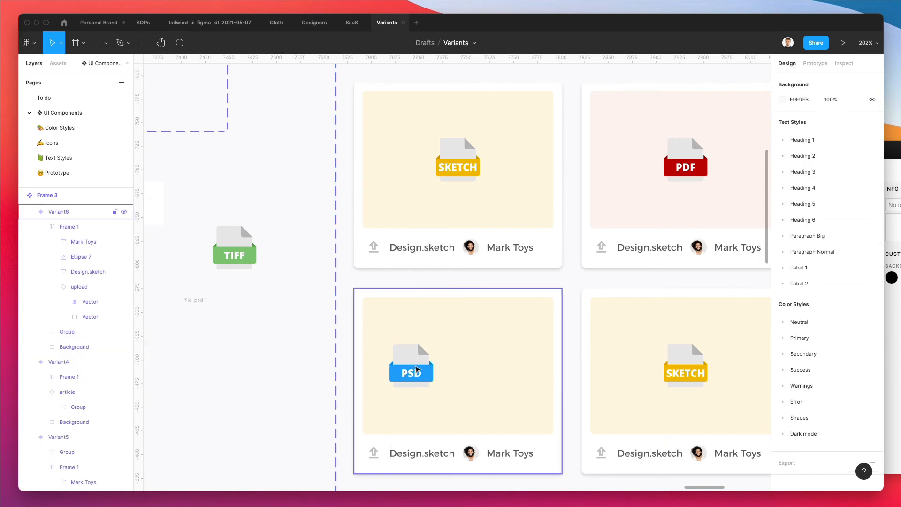
# Center the PSD icon on the background of the first card in the third row.
pyautogui.moveTo(416, 369); pyautogui.dragTo(459, 368)
pyautogui.keyDown('shift'); pyautogui.click(505, 335); pyautogui.keyUp('shift')
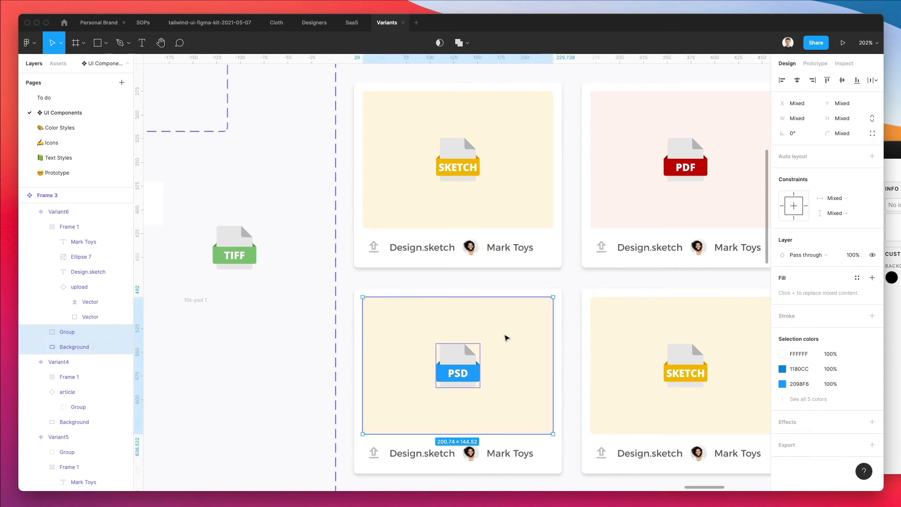
pyautogui.press('Escape')
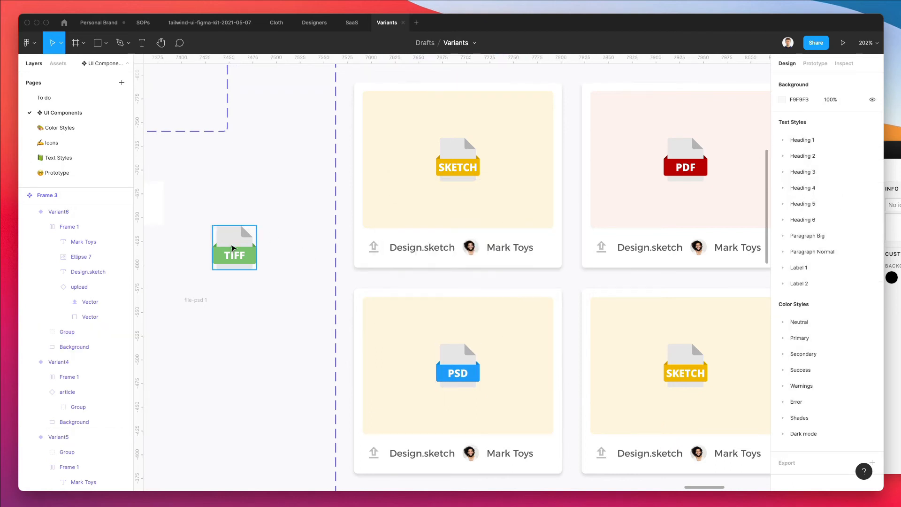
# Move the TIFF icon into the second card of the third row, replacing its Sketch icon, and center it on the background.
pyautogui.moveTo(232, 247)
pyautogui.mouseDown()
pyautogui.moveTo(363, 297)
pyautogui.moveTo(638, 364)
pyautogui.mouseUp()
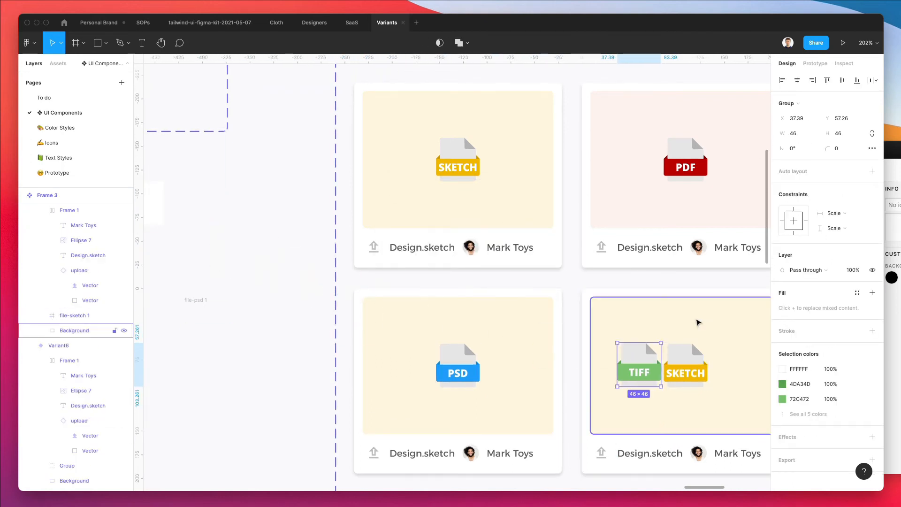
pyautogui.click(685, 368)
pyautogui.press('Delete')
pyautogui.click(633, 371)
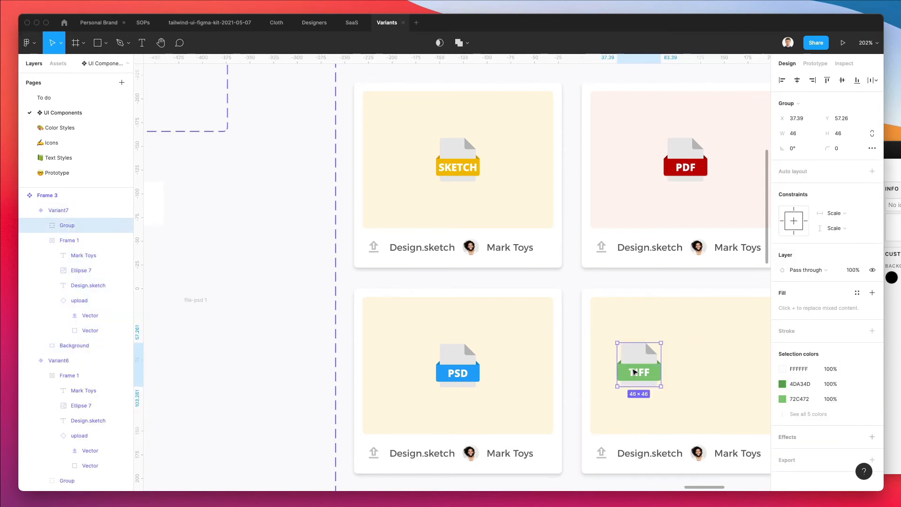
pyautogui.keyDown('shift'); pyautogui.click(690, 322); pyautogui.keyUp('shift')
pyautogui.click(797, 80)
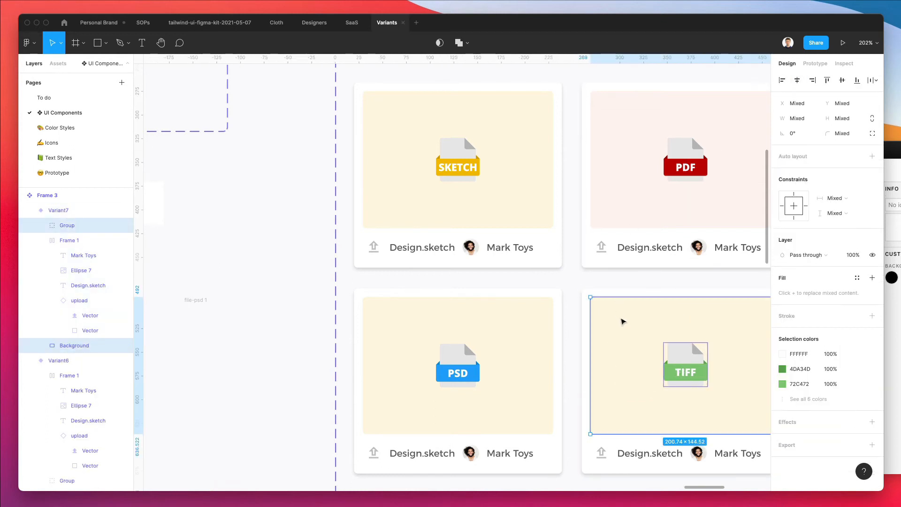
# Fill the TIFF card's background with the icon's green 72C472 and set its opacity to 12%.
pyautogui.click(683, 315)
pyautogui.press('i')
pyautogui.click(701, 365)
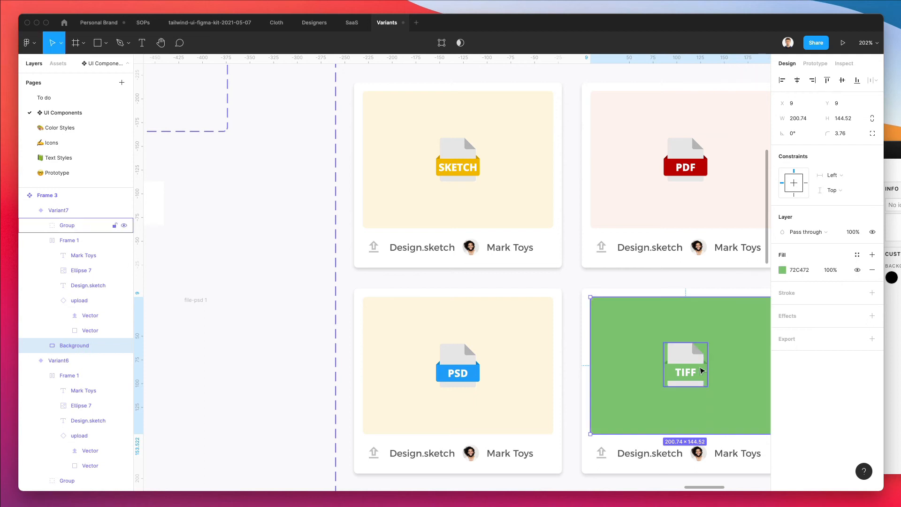
pyautogui.press('1')
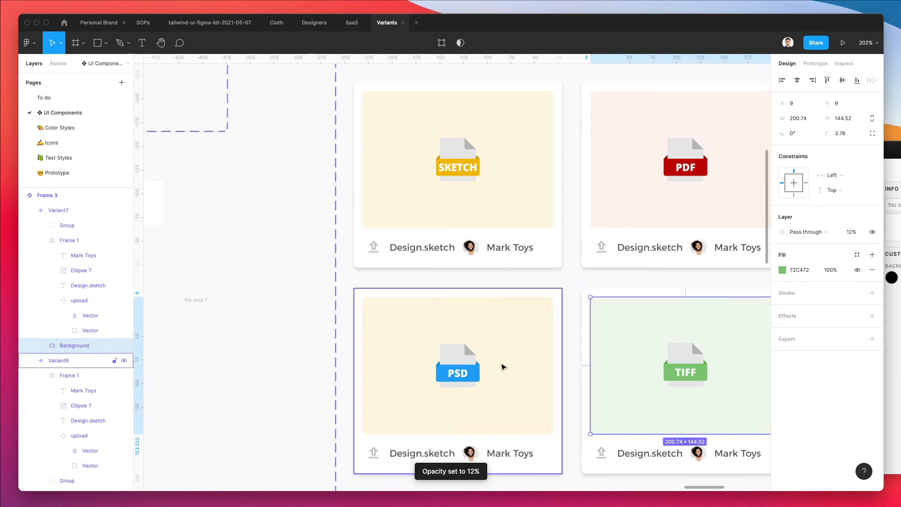
# Fill the PSD card's background with the icon's blue 2098F6 and set its opacity to 12%.
pyautogui.click(503, 366)
pyautogui.press('super+alt+v')
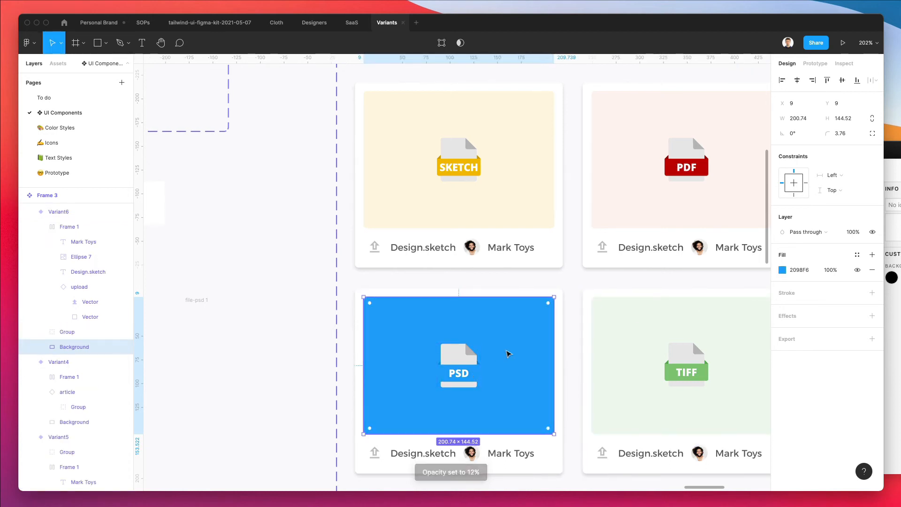
pyautogui.press('1')
pyautogui.press('2')
pyautogui.click(263, 311)
# Delete the empty file-psd 1 frame left beside the component set.
pyautogui.scroll(-4, 263, 312)
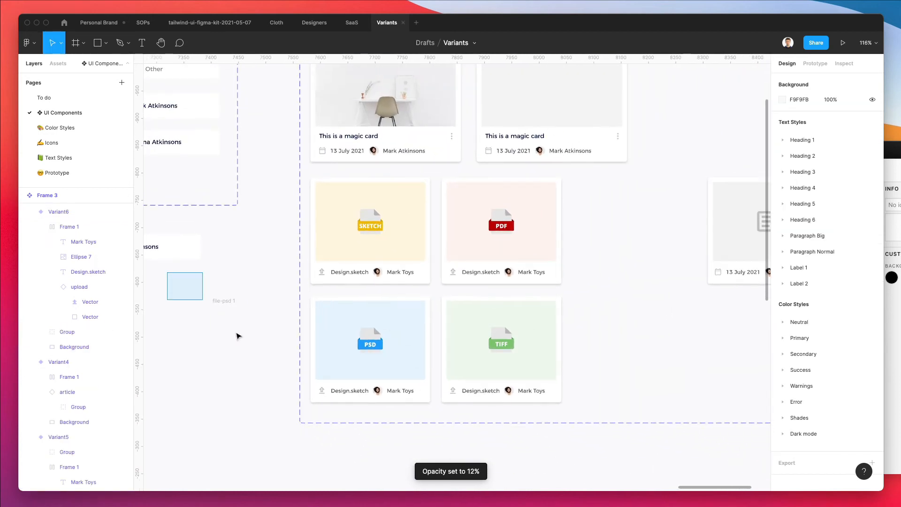
pyautogui.moveTo(236, 333); pyautogui.dragTo(271, 364)
pyautogui.press('Delete')
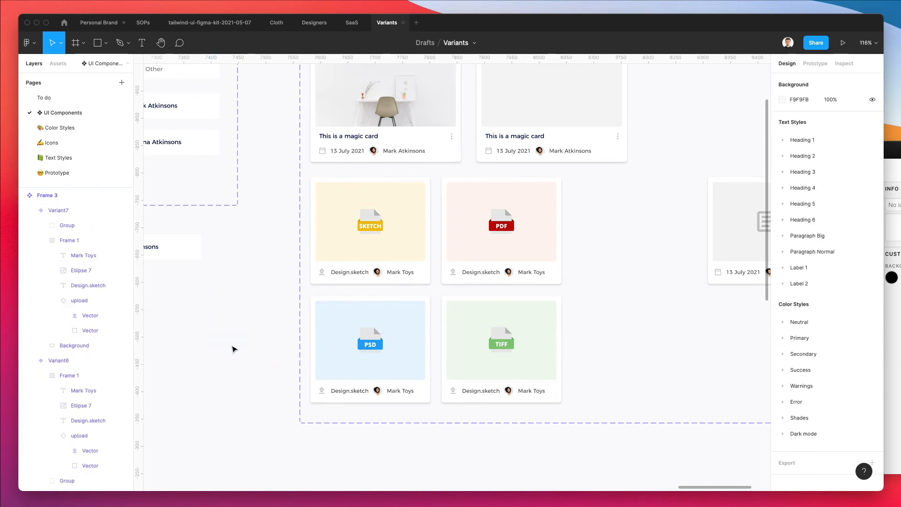
# Change the file name on the PDF card to Design.pdf.
pyautogui.scroll(3, 233, 349)
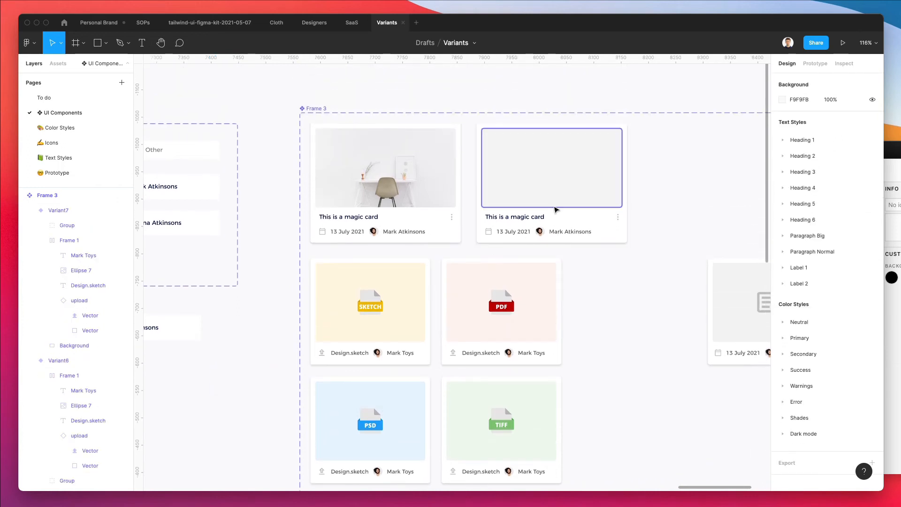
pyautogui.scroll(3, 479, 333)
pyautogui.doubleClick(478, 331)
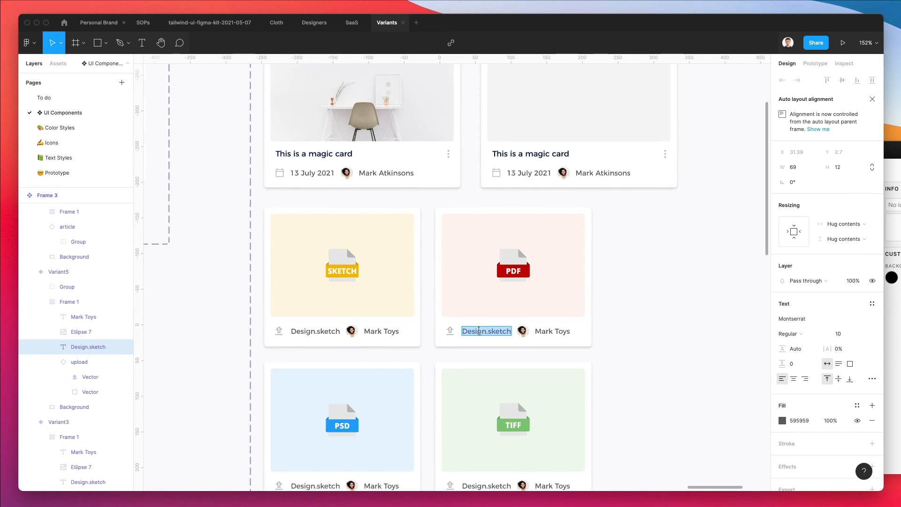
pyautogui.doubleClick(479, 331)
pyautogui.write('pdf')
# Change the file names on the third-row cards to Design.tiff for TIFF and Design.psd for PSD.
pyautogui.scroll(-5, 484, 338)
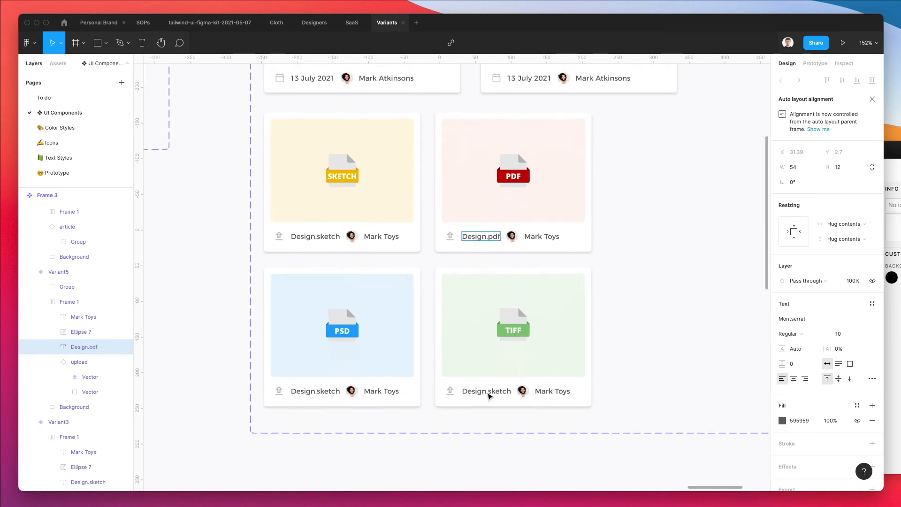
pyautogui.click(499, 392)
pyautogui.write('tiff')
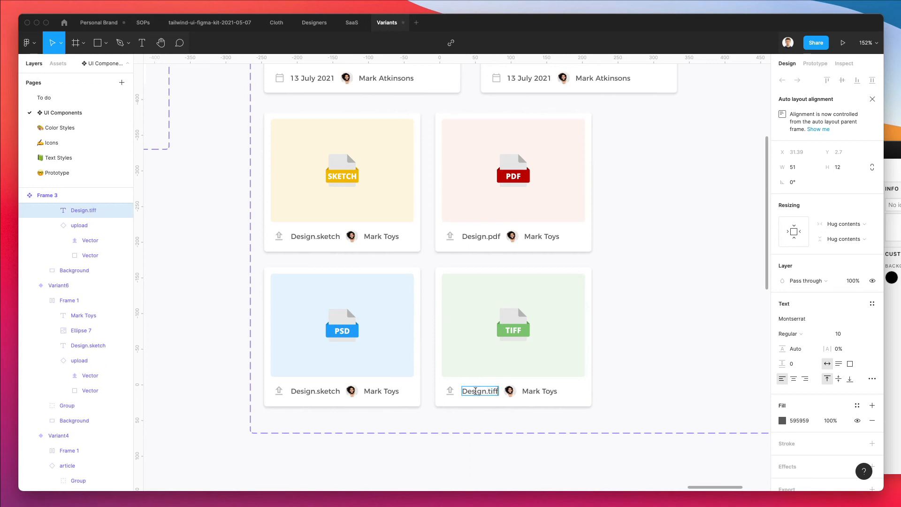
pyautogui.doubleClick(327, 391)
pyautogui.write('psd')
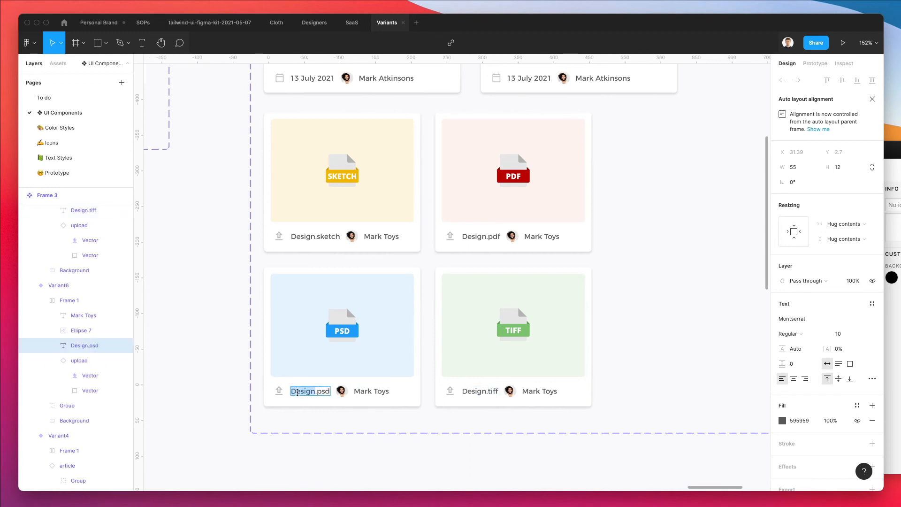
# Rename the files on the PSD, TIFF and PDF cards to Photo.psd, Image.tiff and Doc.pdf.
pyautogui.write('Photo')
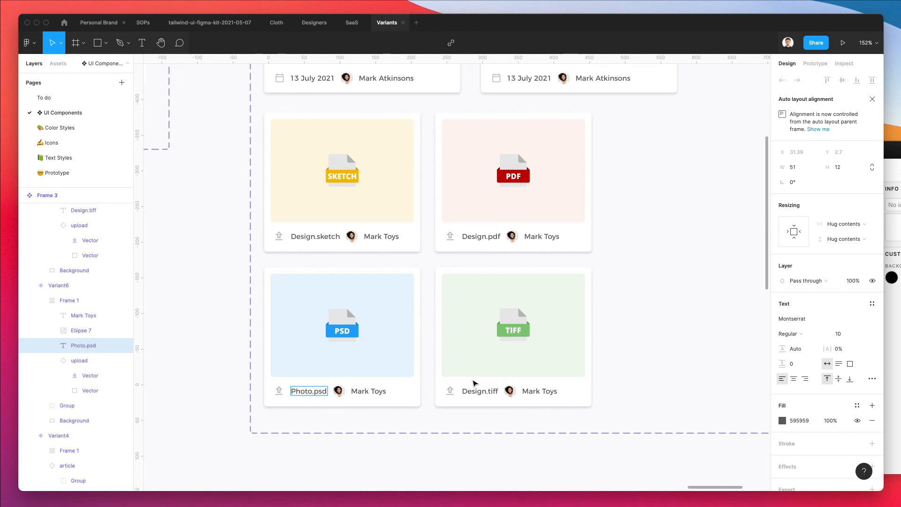
pyautogui.click(474, 389)
pyautogui.doubleClick(475, 389)
pyautogui.write('Image')
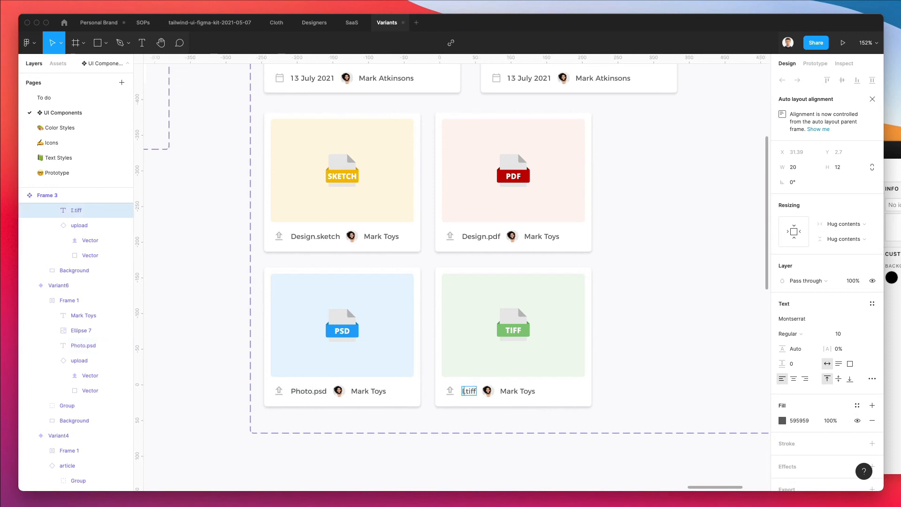
pyautogui.doubleClick(469, 236)
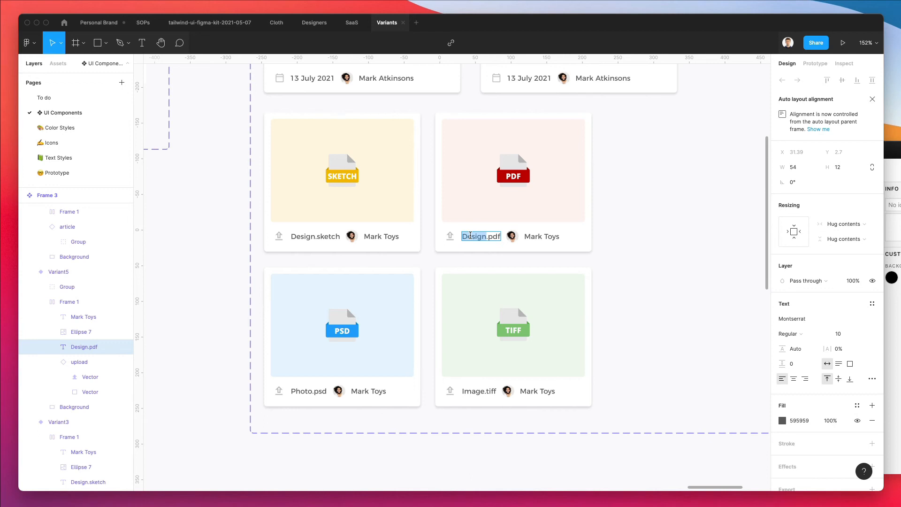
pyautogui.write('Doc')
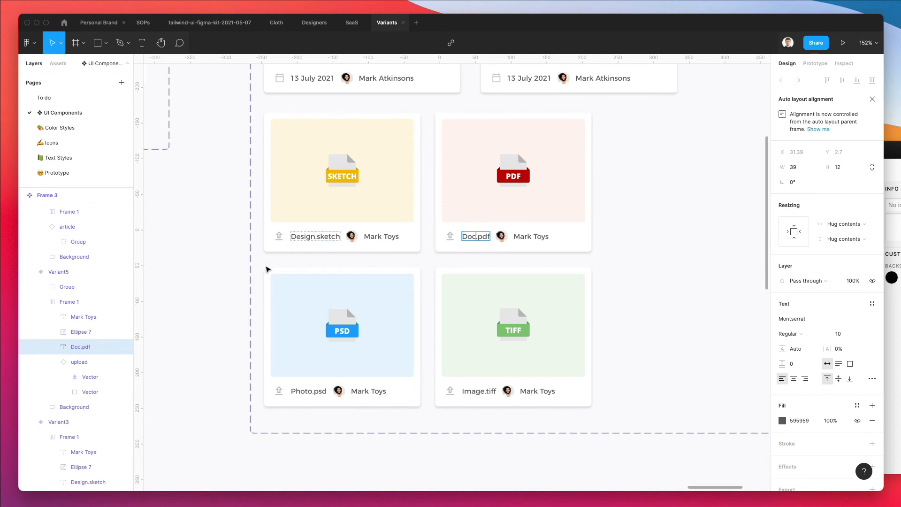
pyautogui.click(186, 273)
# Select the avatars on the Sketch and TIFF cards together and open the Content Reel plugin.
pyautogui.scroll(3, 207, 266)
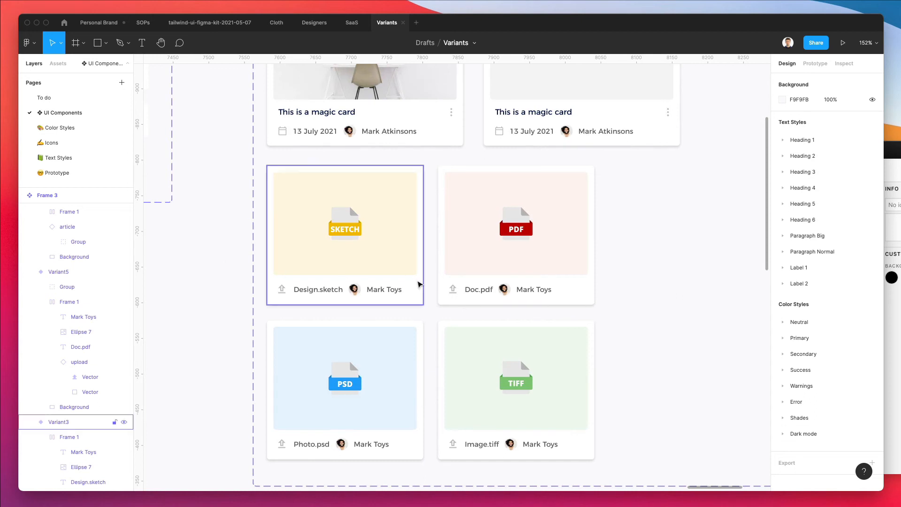
pyautogui.scroll(-2, 419, 284)
pyautogui.scroll(2, 416, 286)
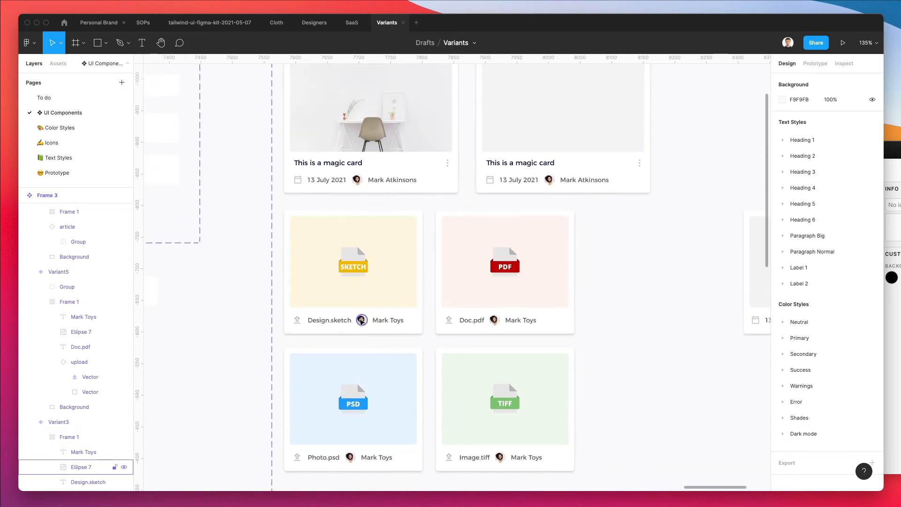
pyautogui.click(361, 320)
pyautogui.click(613, 359)
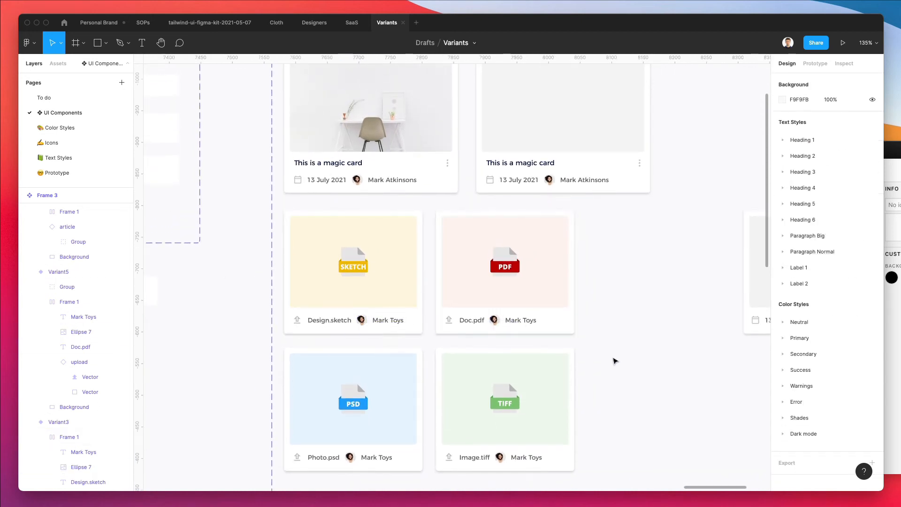
pyautogui.keyDown('super'); pyautogui.click(362, 320); pyautogui.keyUp('super')
pyautogui.keyDown('shift'); pyautogui.click(500, 458); pyautogui.keyUp('shift')
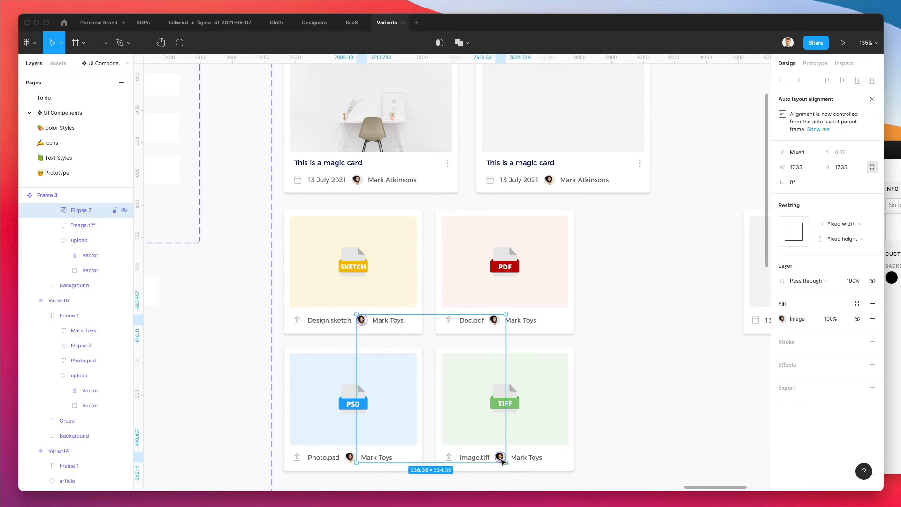
pyautogui.click(41, 47)
pyautogui.moveTo(56, 86)
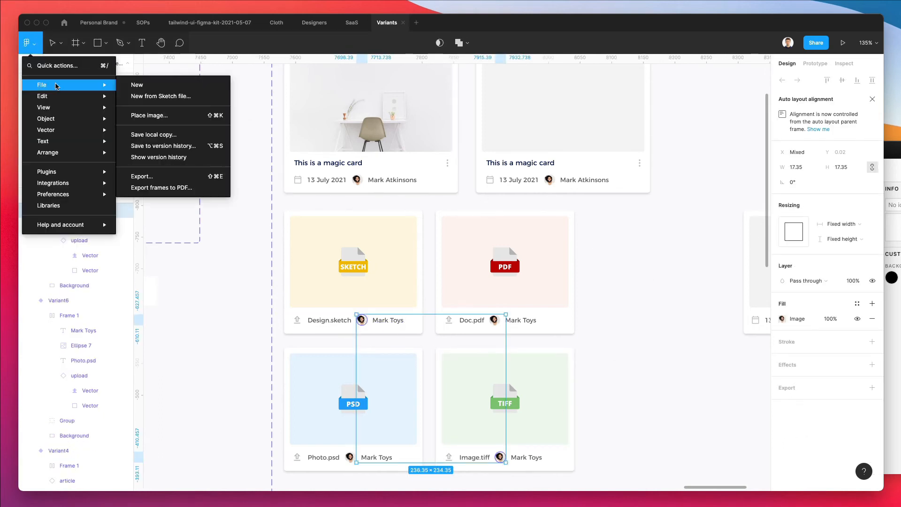
pyautogui.moveTo(100, 173)
pyautogui.click(172, 175)
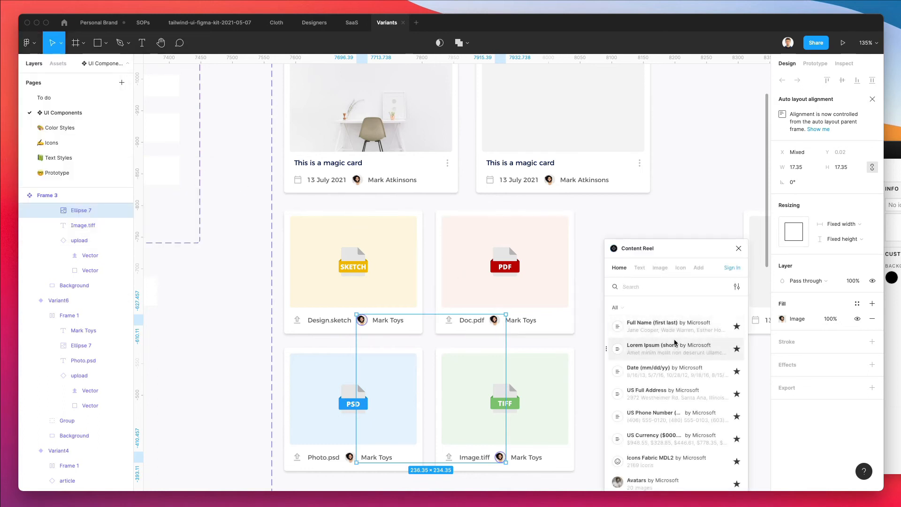
# Replace both selected avatars with a different portrait from Microsoft's Avatars image collection.
pyautogui.click(661, 268)
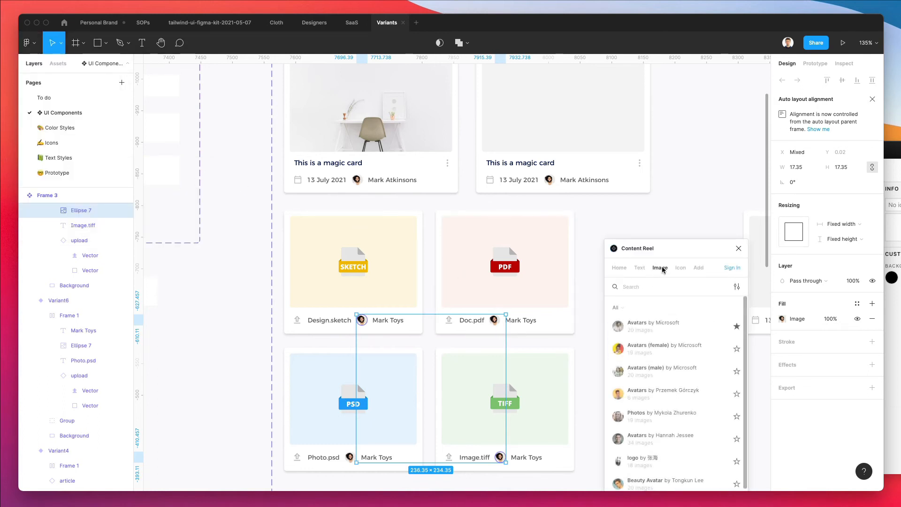
pyautogui.click(645, 328)
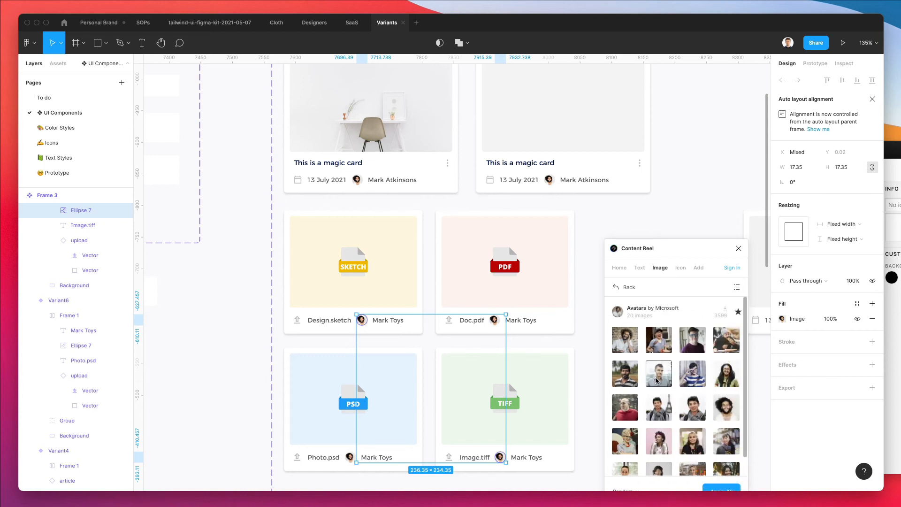
pyautogui.click(656, 380)
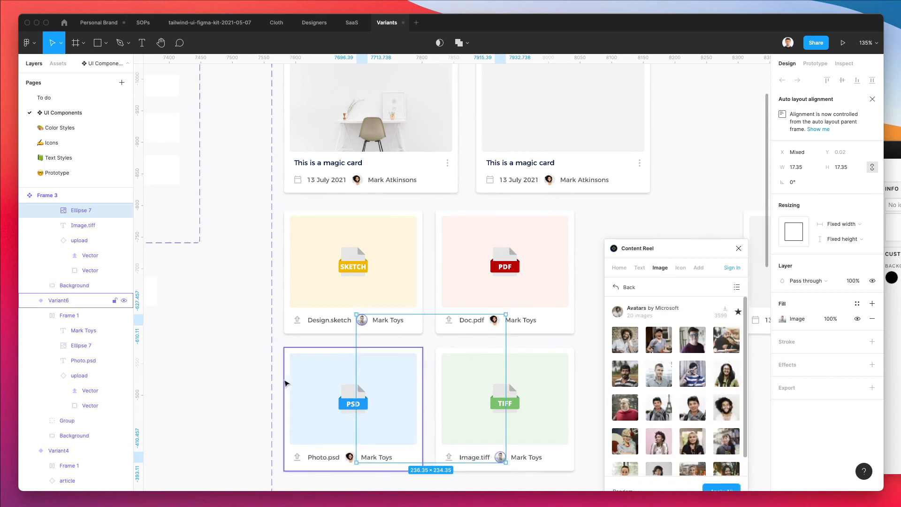
pyautogui.click(264, 381)
# Enter a different author name on the Sketch card, copy it to the TIFF card, and close the Content Reel plugin.
pyautogui.keyDown('super'); pyautogui.doubleClick(379, 320); pyautogui.keyUp('super')
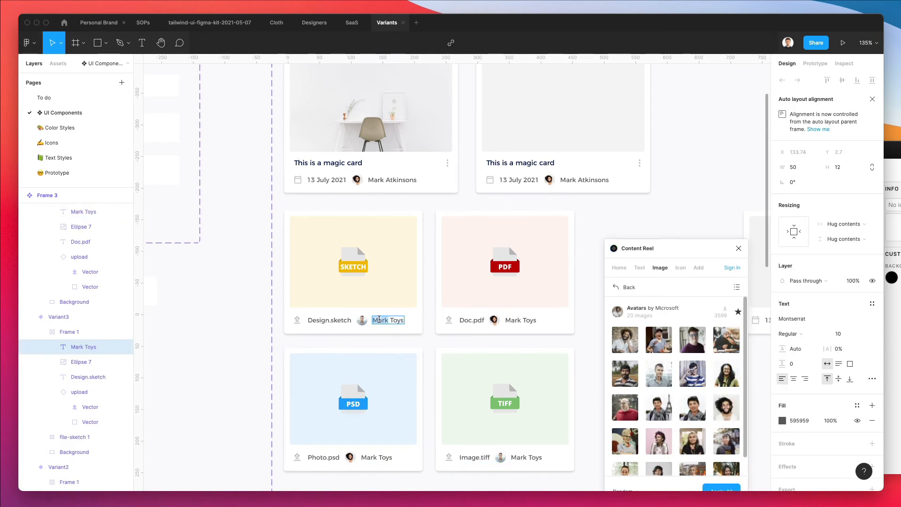
pyautogui.press('super+a')
pyautogui.write('To')
pyautogui.press('super+a')
pyautogui.press('super+c')
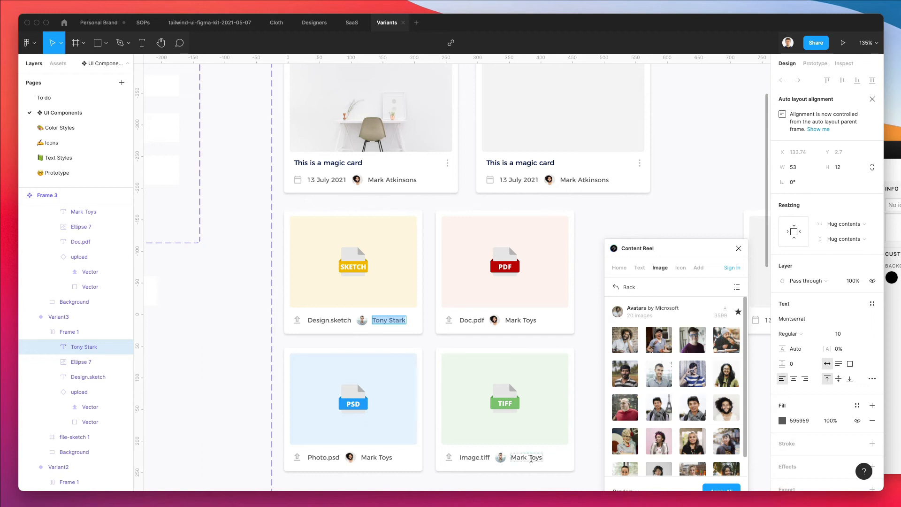
pyautogui.doubleClick(530, 459)
pyautogui.press('super+v')
pyautogui.click(151, 341)
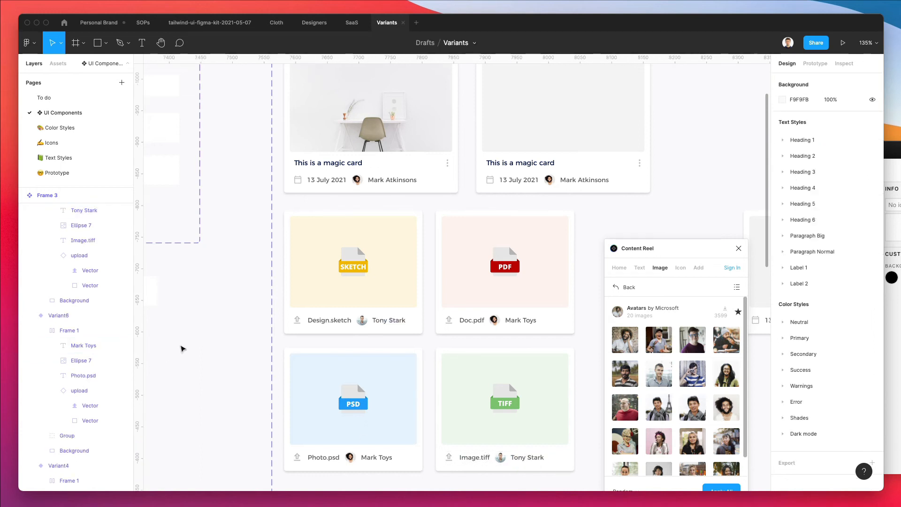
pyautogui.click(738, 248)
# Recolor the title, date and author texts on the grey placeholder card to white (#FFFFFF).
pyautogui.scroll(-3, 559, 323)
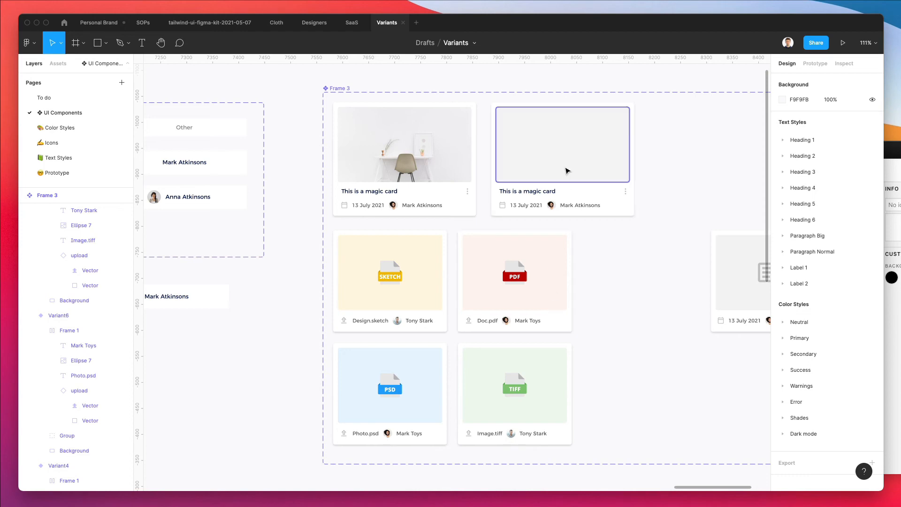
pyautogui.scroll(-15, 568, 178)
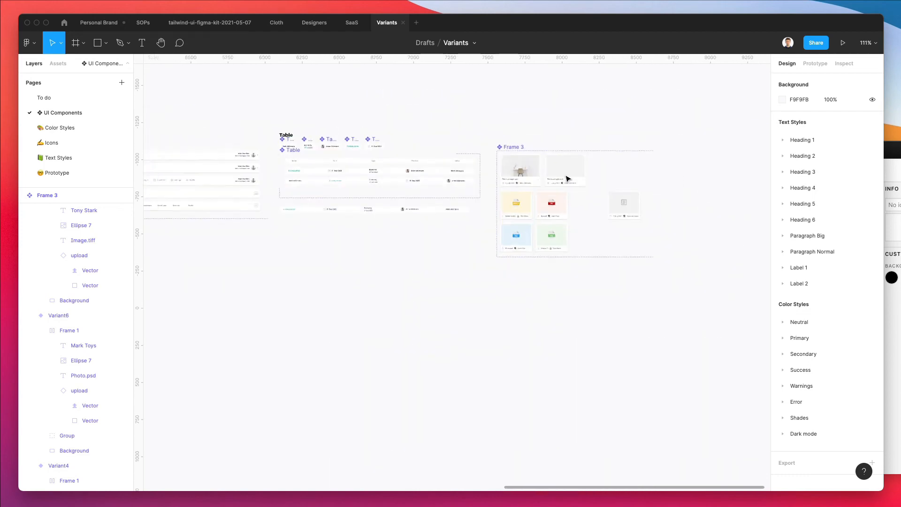
pyautogui.scroll(15, 568, 178)
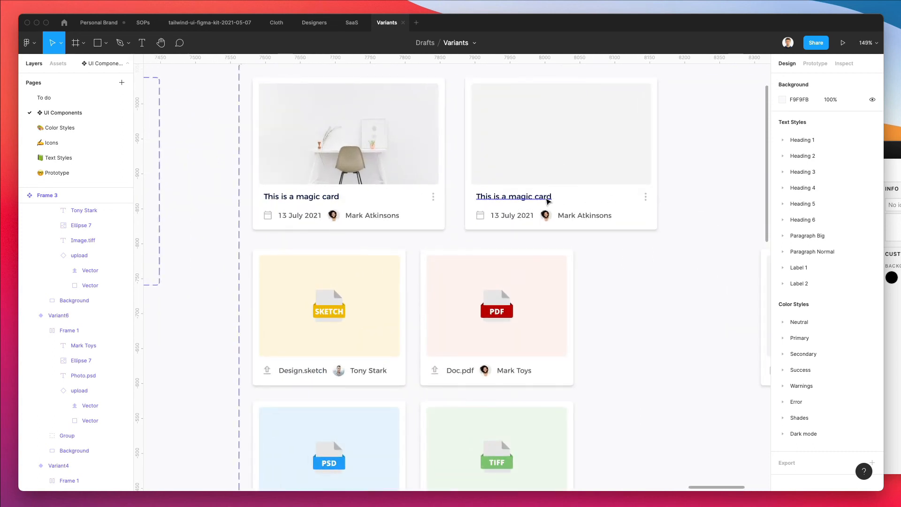
pyautogui.click(563, 204)
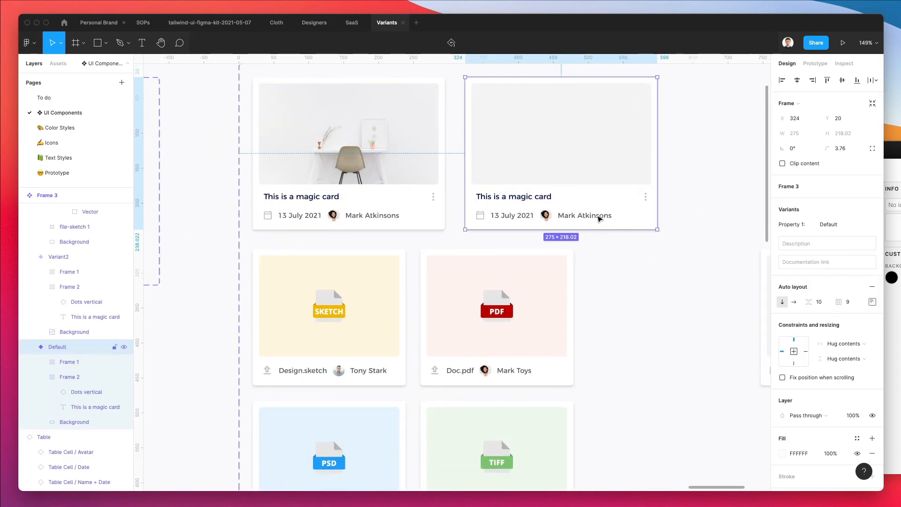
pyautogui.keyDown('super'); pyautogui.click(569, 217); pyautogui.keyUp('super')
pyautogui.keyDown('shift'); pyautogui.keyDown('super'); pyautogui.click(501, 216); pyautogui.keyUp('super'); pyautogui.keyUp('shift')
pyautogui.keyDown('shift'); pyautogui.keyDown('super'); pyautogui.click(504, 199); pyautogui.keyUp('super'); pyautogui.keyUp('shift')
pyautogui.press('i')
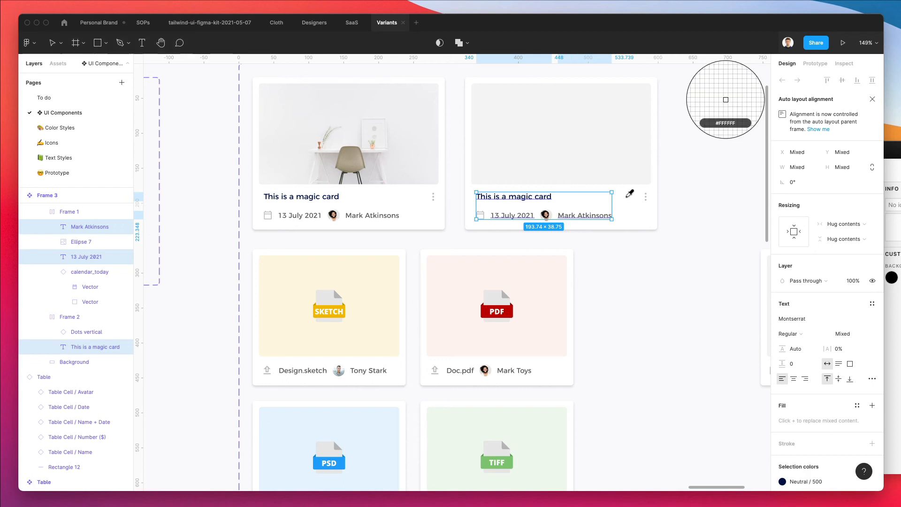
pyautogui.click(576, 198)
pyautogui.click(633, 216)
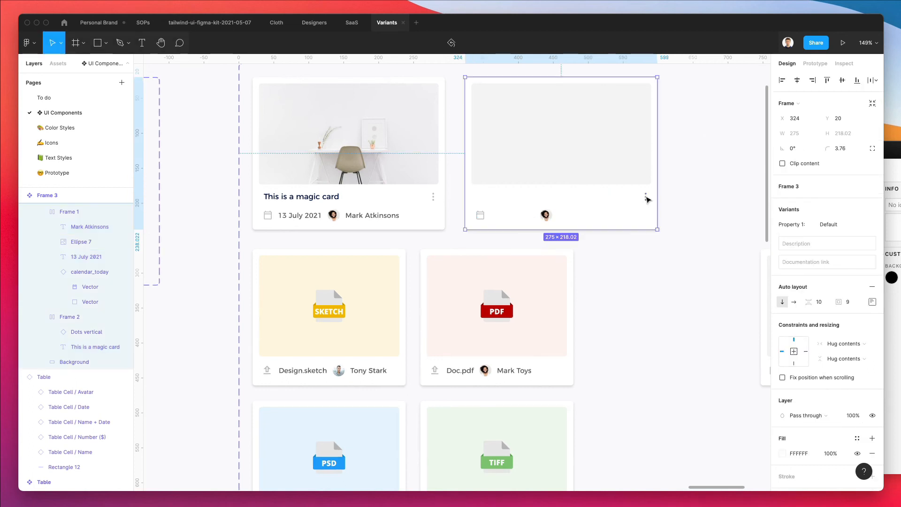
# Recolor the three-dot menu and calendar icons on the placeholder card to match the card's white.
pyautogui.keyDown('super'); pyautogui.click(646, 198); pyautogui.keyUp('super')
pyautogui.press('i')
pyautogui.click(640, 209)
pyautogui.keyDown('super'); pyautogui.click(479, 215); pyautogui.keyUp('super')
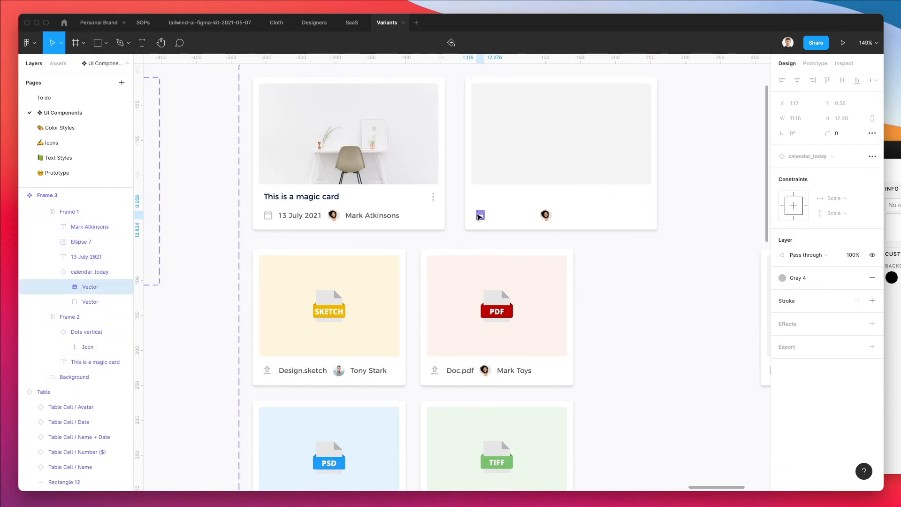
pyautogui.press('i')
pyautogui.click(640, 210)
# Apply the Primary/400 color style to the placeholder card and Primary/500 to its image area.
pyautogui.click(639, 209)
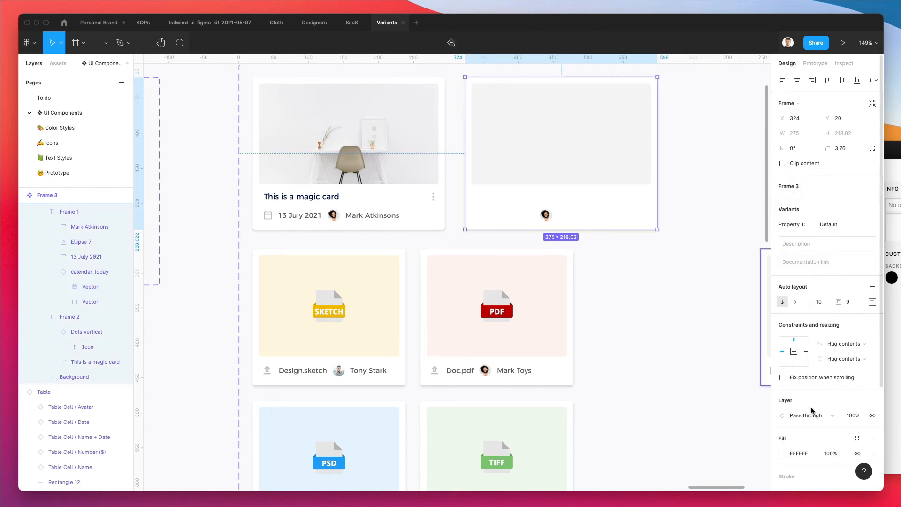
pyautogui.click(856, 438)
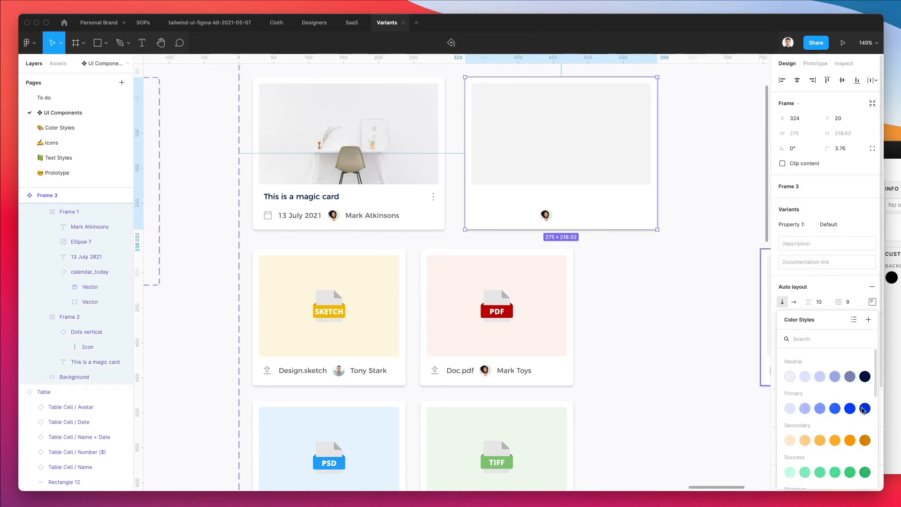
pyautogui.click(849, 408)
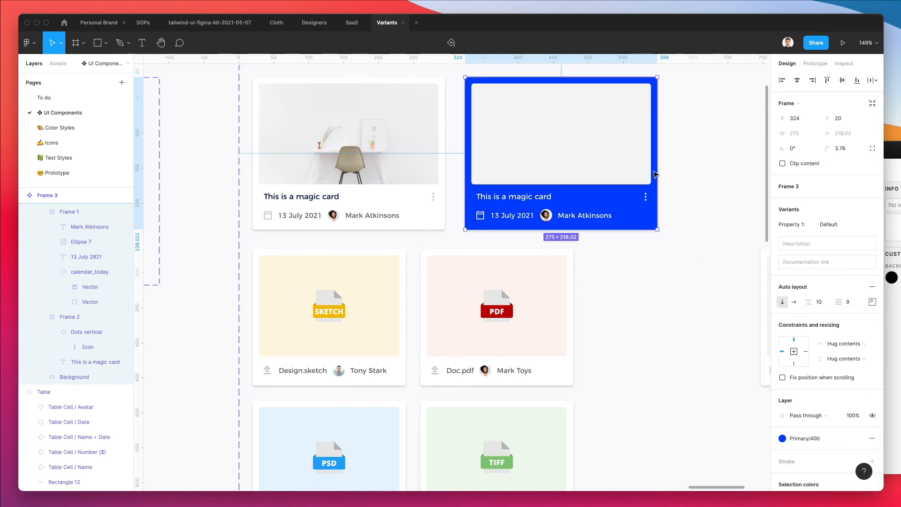
pyautogui.click(621, 141)
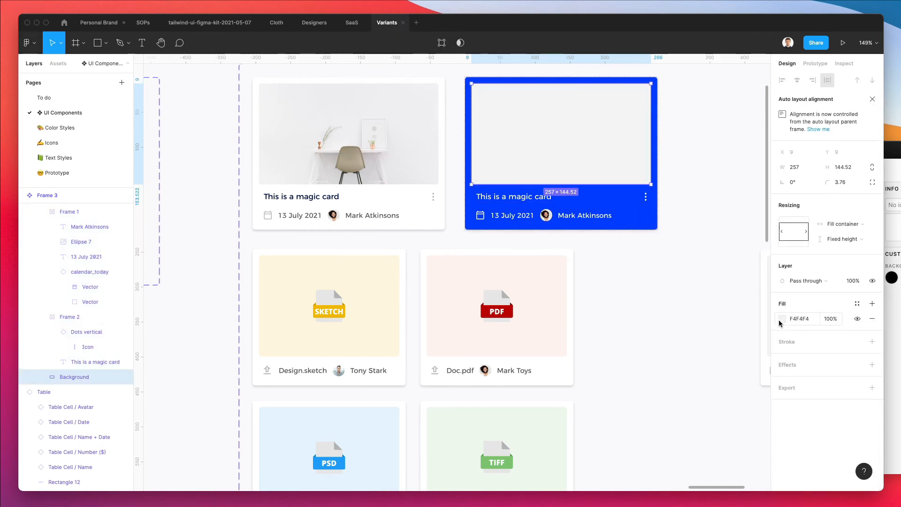
pyautogui.click(856, 303)
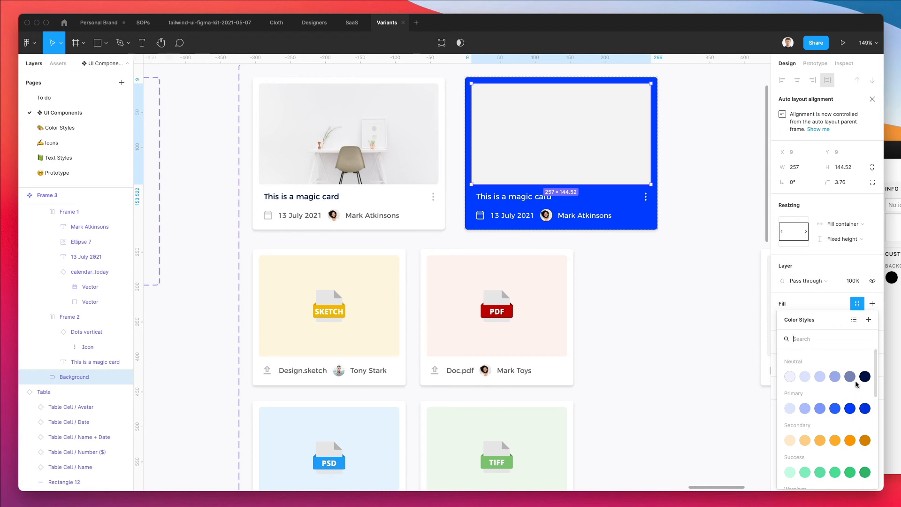
pyautogui.click(865, 408)
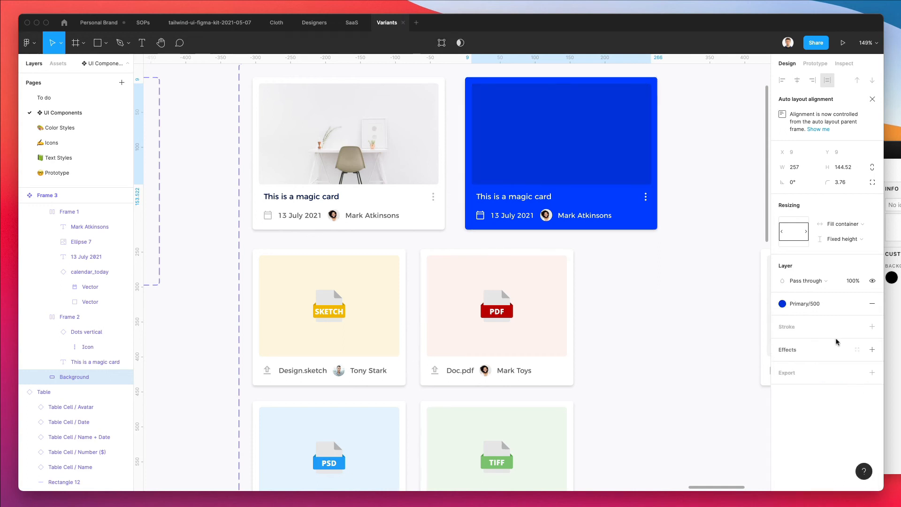
# Try the Neutral/500 color style on the blue card's image area and undo it.
pyautogui.click(792, 304)
pyautogui.click(864, 376)
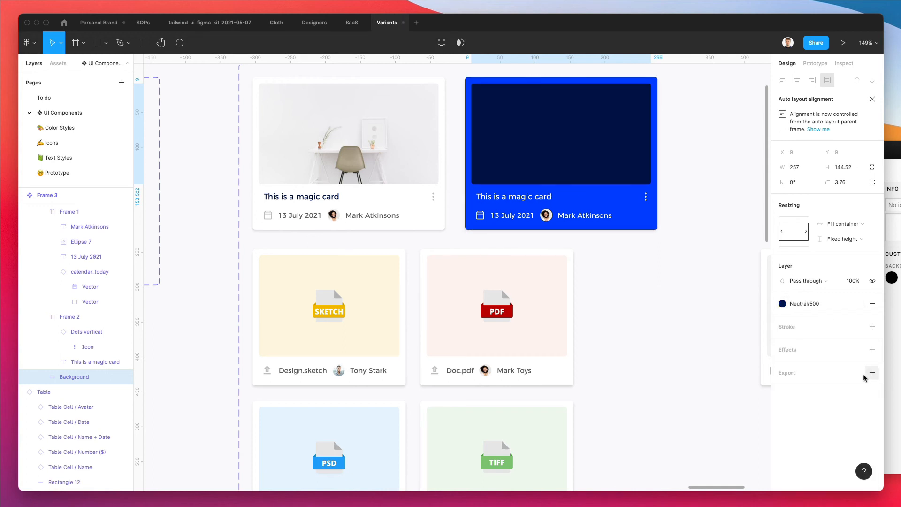
pyautogui.press('super+z')
pyautogui.click(643, 339)
pyautogui.scroll(-3, 644, 339)
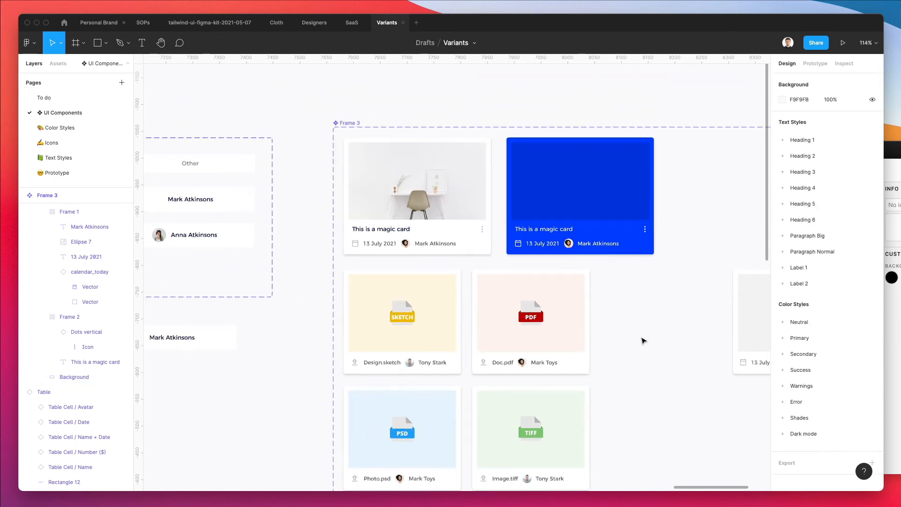
pyautogui.keyDown('super'); pyautogui.click(557, 232); pyautogui.keyUp('super')
pyautogui.click(660, 312)
# Move the grey document-icon card beside the PDF card, to X 500 and Y 266.
pyautogui.scroll(-4, 660, 312)
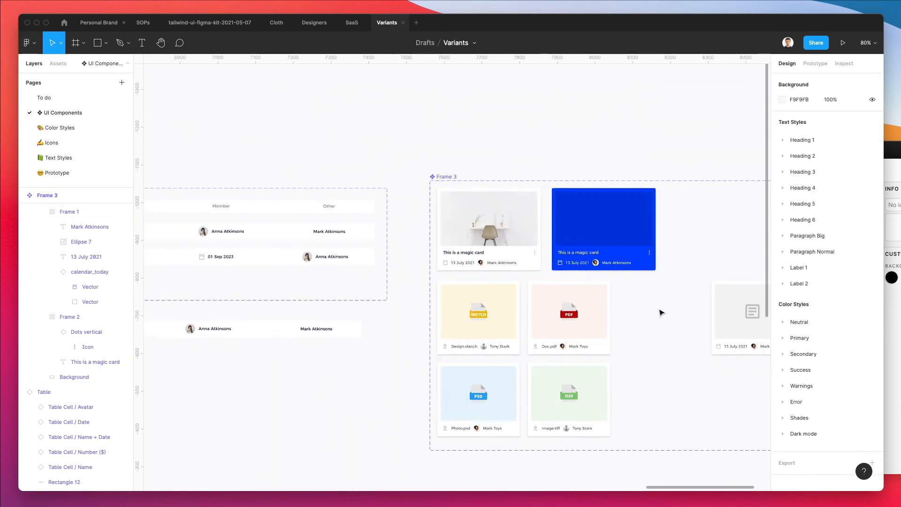
pyautogui.click(679, 291)
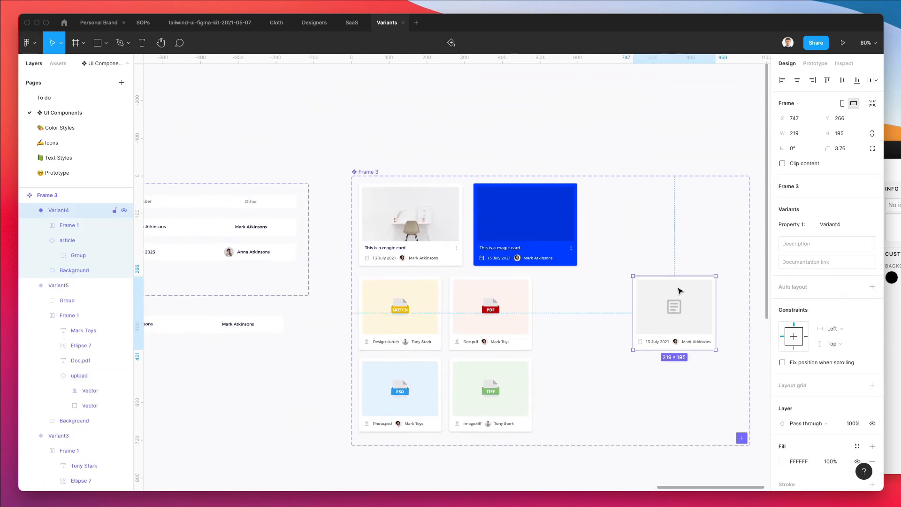
pyautogui.moveTo(679, 291); pyautogui.dragTo(587, 291)
# Duplicate the document-icon card and place the copy directly below it, beside the TIFF card.
pyautogui.scroll(3, 586, 300)
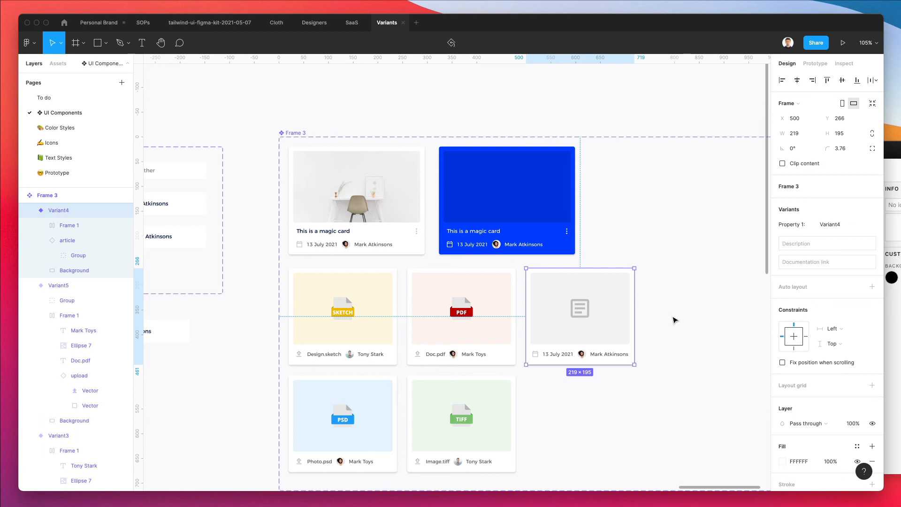
pyautogui.hotkey('ctrl', 'v')
pyautogui.moveTo(574, 301); pyautogui.dragTo(577, 409)
pyautogui.click(650, 368)
pyautogui.scroll(-2, 650, 368)
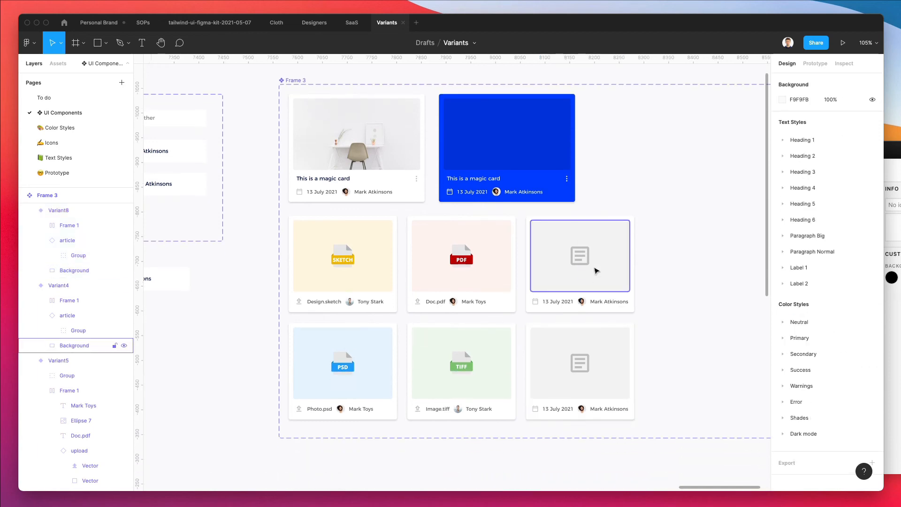
# Delete the article icon from the copied card beside the TIFF card.
pyautogui.scroll(2, 539, 179)
pyautogui.keyDown('super'); pyautogui.click(586, 389); pyautogui.keyUp('super')
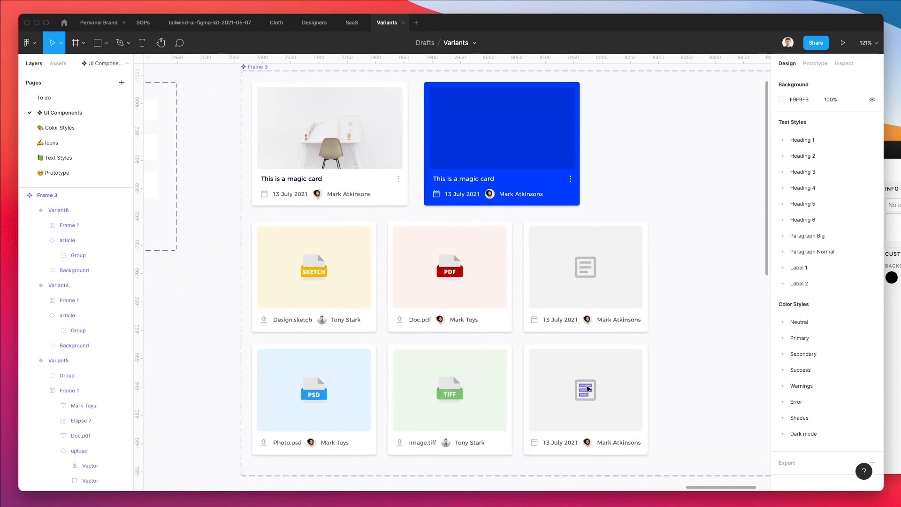
pyautogui.click(603, 388)
pyautogui.click(593, 388)
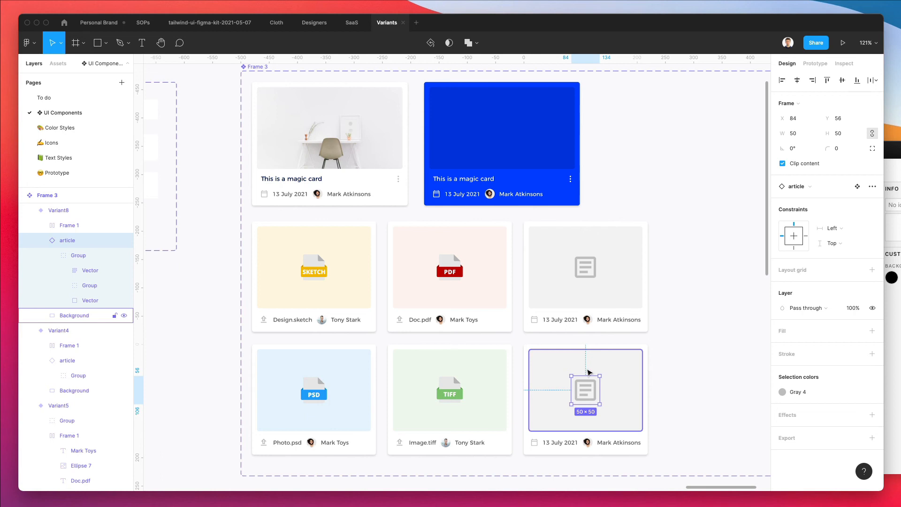
pyautogui.press('Delete')
# Switch to Nucleo, find the colored GZIP file icon, and bring it onto the Figma canvas beside the empty card.
pyautogui.click(892, 375)
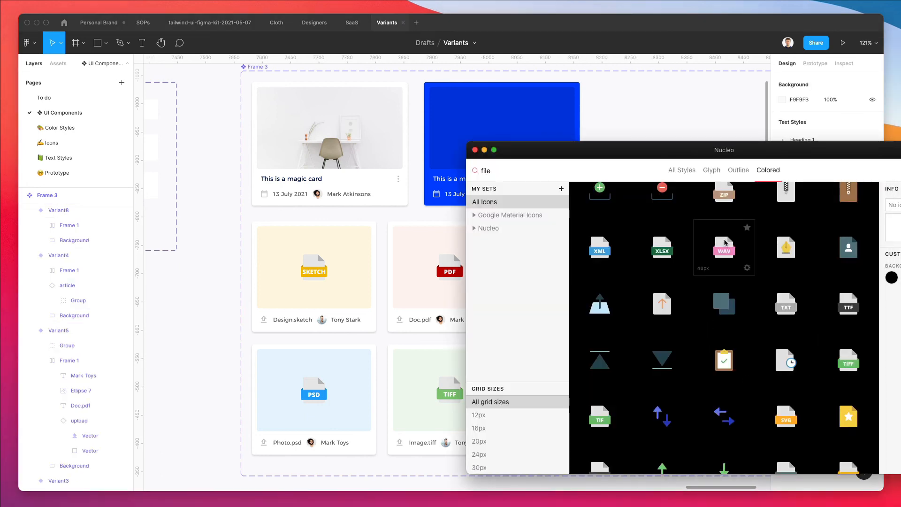
pyautogui.scroll(-5, 723, 244)
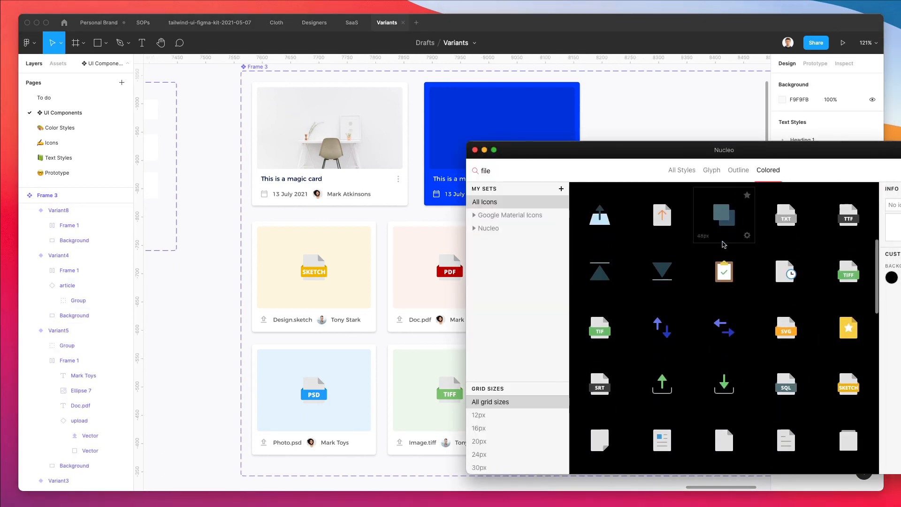
pyautogui.scroll(-5, 742, 278)
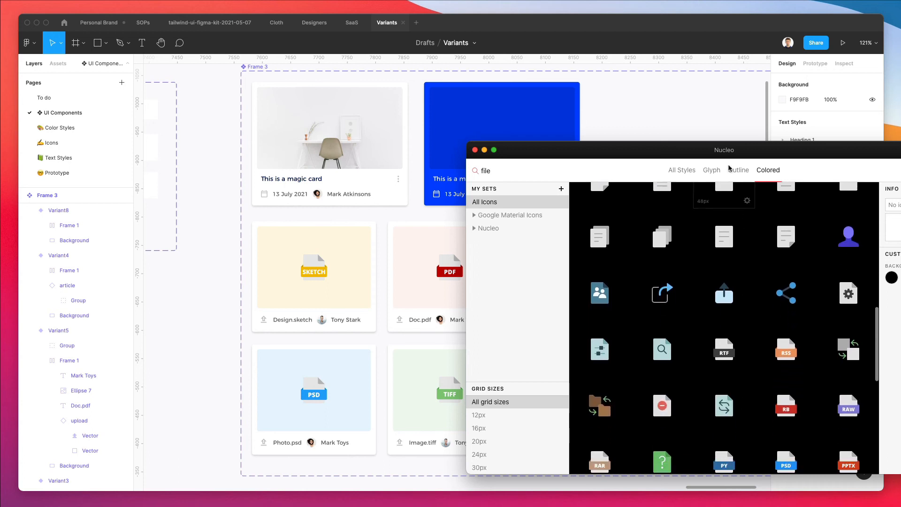
pyautogui.moveTo(727, 150); pyautogui.dragTo(854, 135)
pyautogui.scroll(-3, 859, 284)
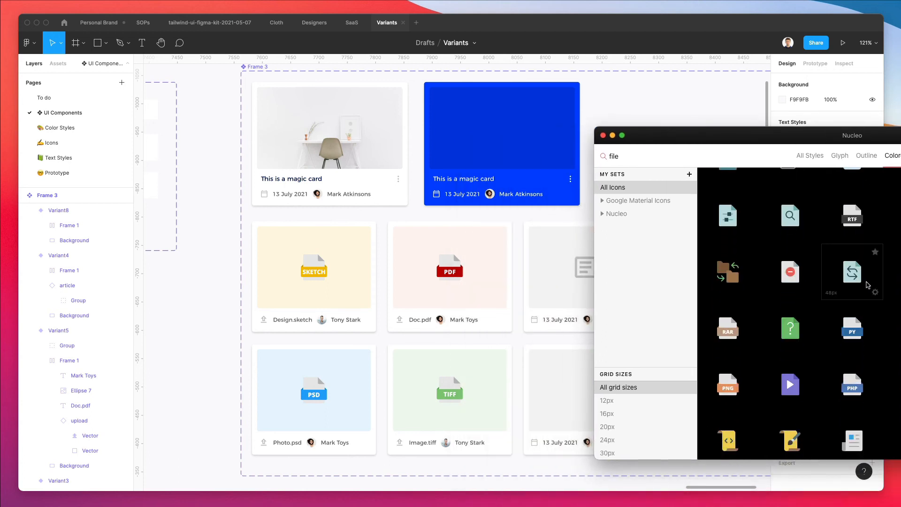
pyautogui.scroll(-3, 867, 285)
pyautogui.hscroll(5, 469, 291)
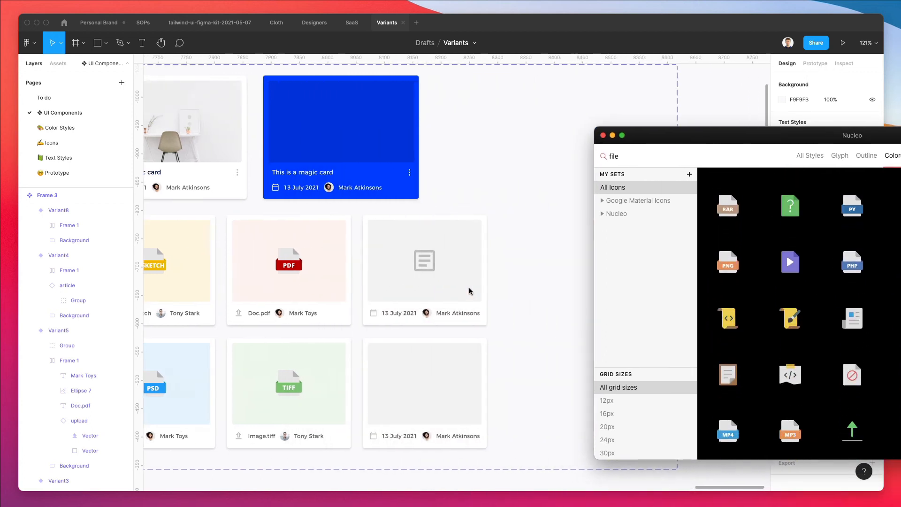
pyautogui.scroll(-4, 774, 263)
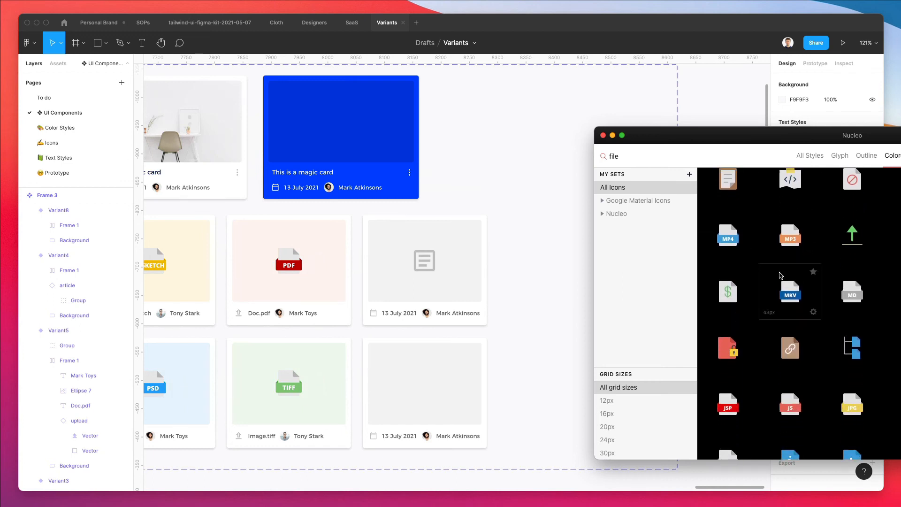
pyautogui.scroll(-3, 798, 275)
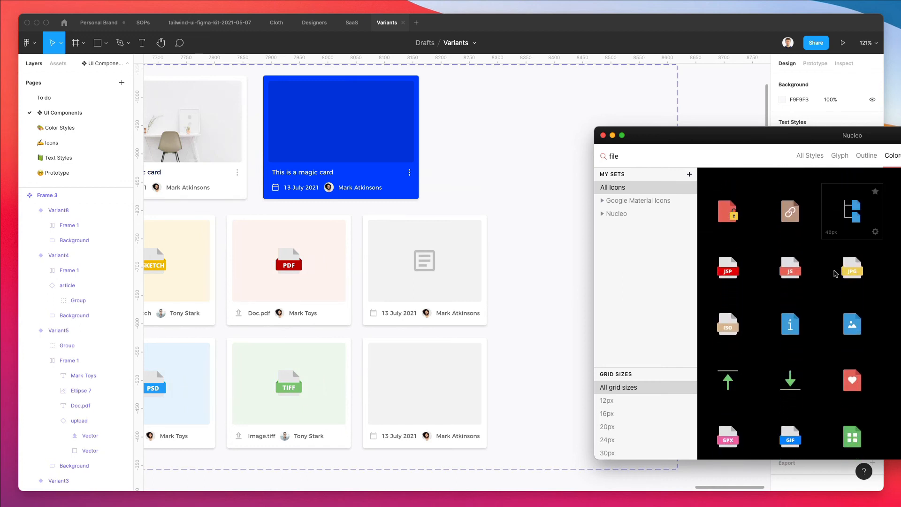
pyautogui.scroll(-1, 835, 273)
pyautogui.scroll(-1, 834, 274)
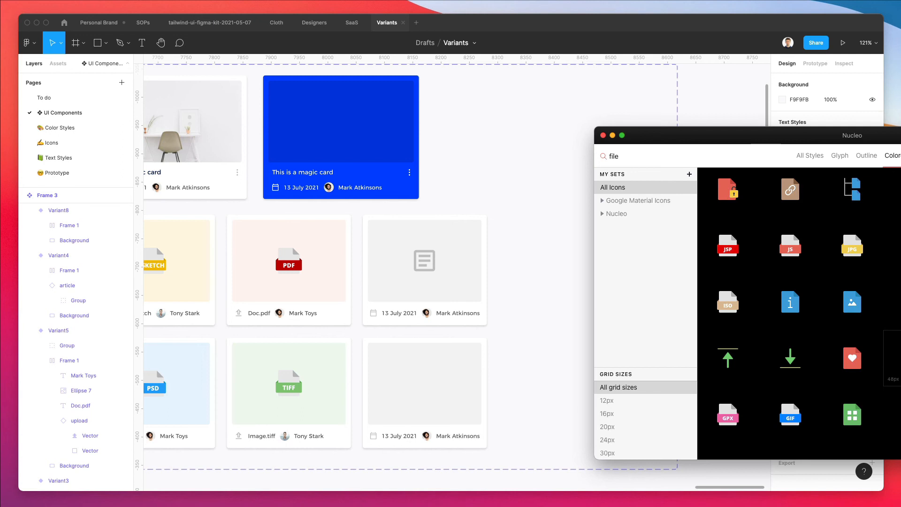
pyautogui.moveTo(499, 369); pyautogui.dragTo(513, 373)
# Move the GZIP icon group to the center of the empty card's image area.
pyautogui.scroll(3, 500, 343)
pyautogui.scroll(5, 495, 351)
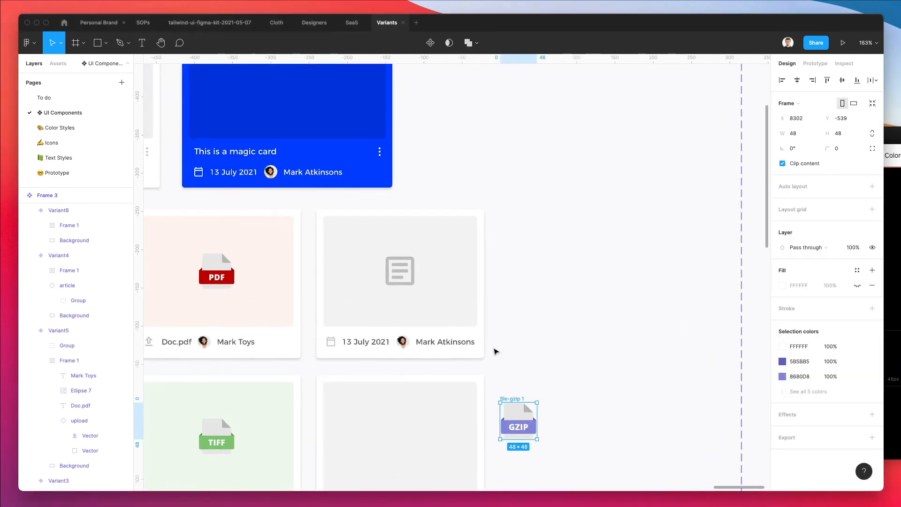
pyautogui.scroll(-2, 496, 351)
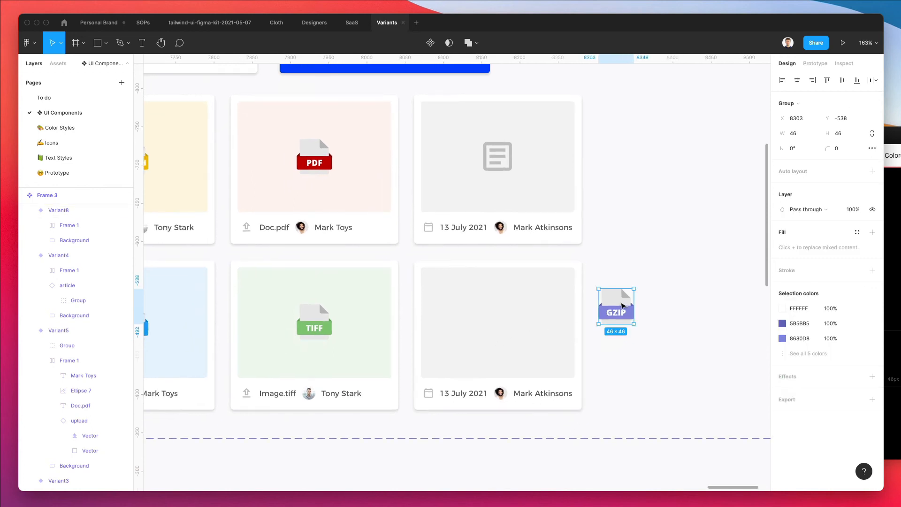
pyautogui.moveTo(624, 303); pyautogui.dragTo(505, 320)
# Fill the GZIP card's background with the icon's purple (#8680D8) and set its opacity to 12%.
pyautogui.click(538, 294)
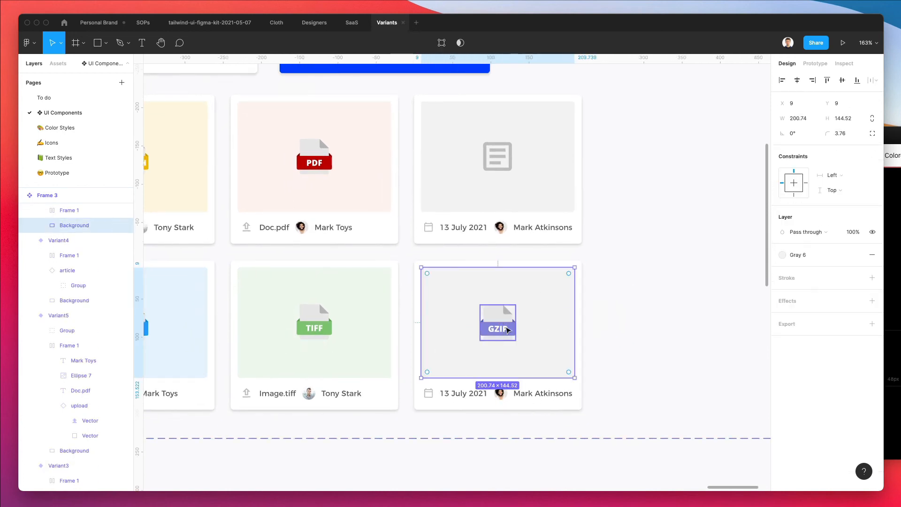
pyautogui.press('i')
pyautogui.click(511, 329)
pyautogui.press('1')
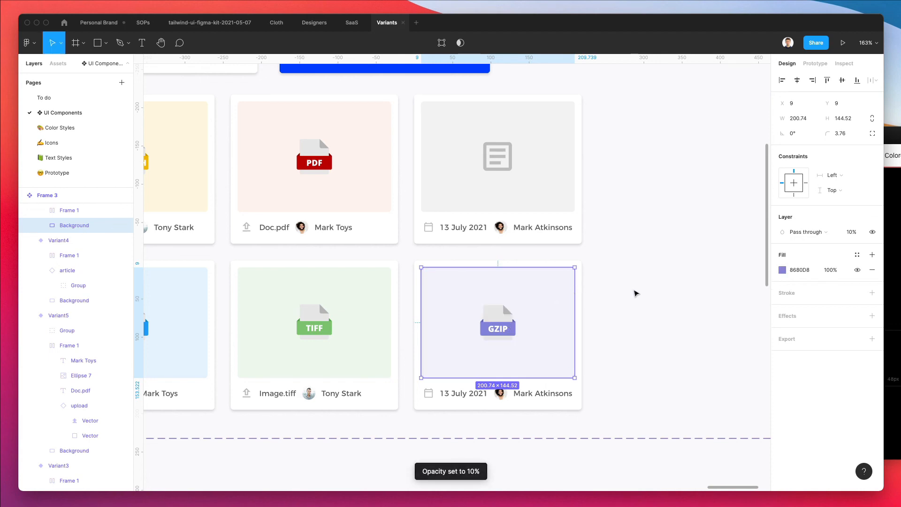
pyautogui.press('2')
pyautogui.click(634, 294)
# Set the blue highlighted card's fill to the Neutral/500 color style.
pyautogui.scroll(-3, 633, 295)
pyautogui.scroll(-3, 632, 296)
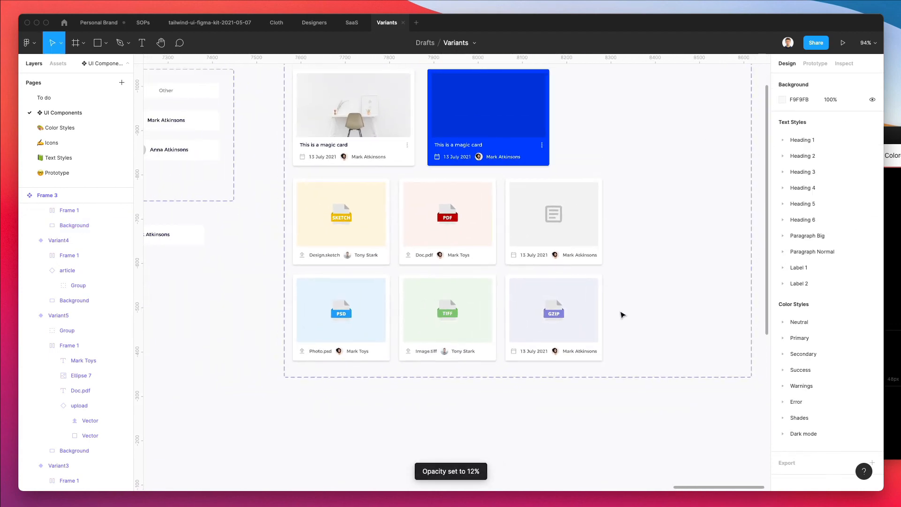
pyautogui.scroll(3, 623, 312)
pyautogui.click(301, 116)
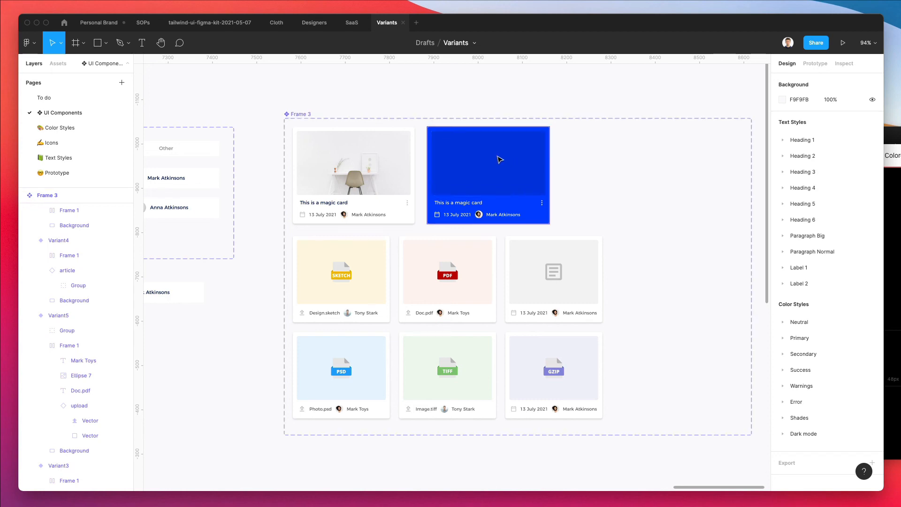
pyautogui.scroll(3, 520, 209)
pyautogui.click(524, 207)
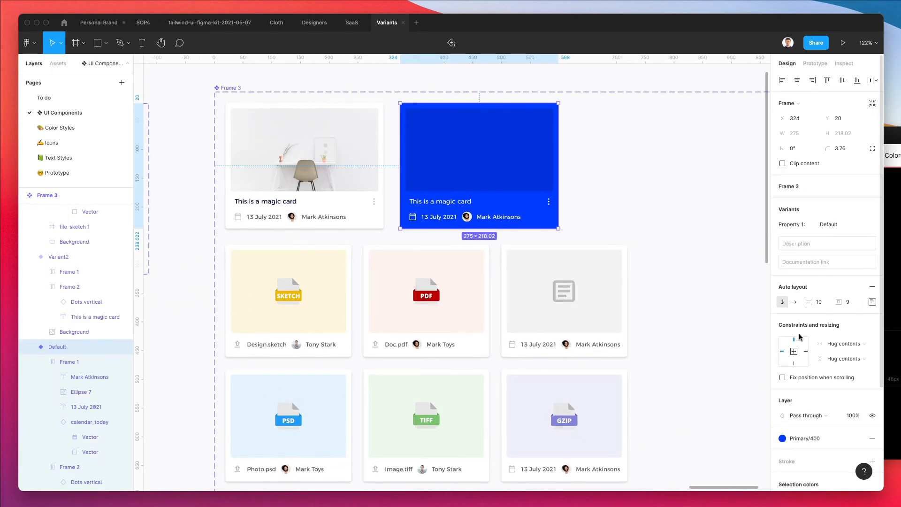
pyautogui.click(792, 438)
pyautogui.click(864, 376)
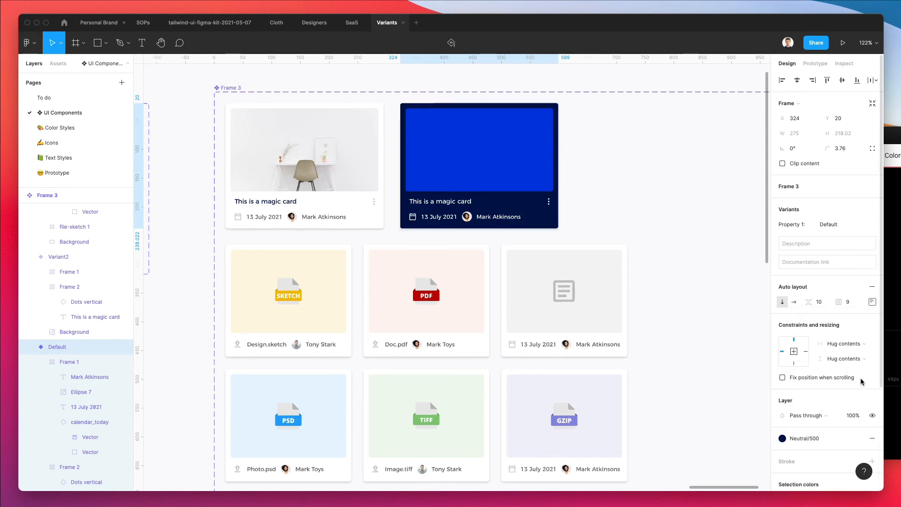
# Set the image-area background of the dark highlighted card to the Neutral/400 color style.
pyautogui.doubleClick(493, 175)
pyautogui.click(791, 305)
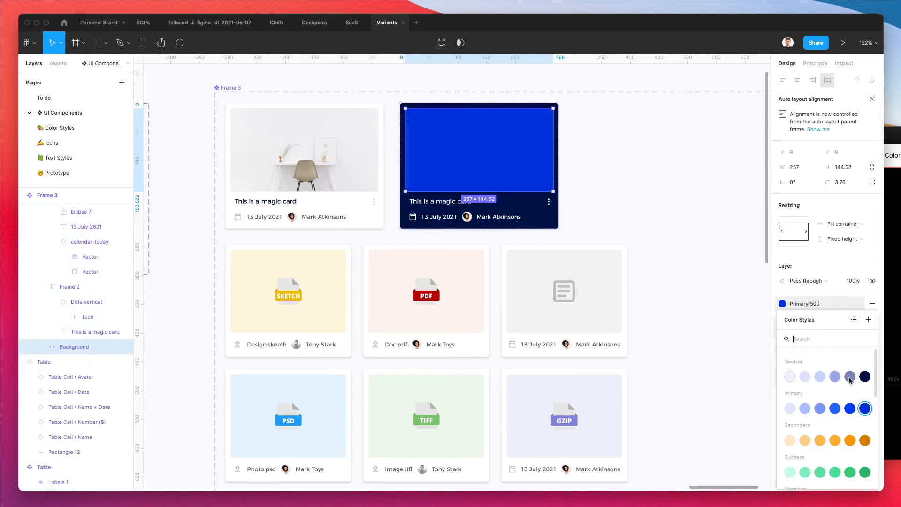
pyautogui.click(849, 377)
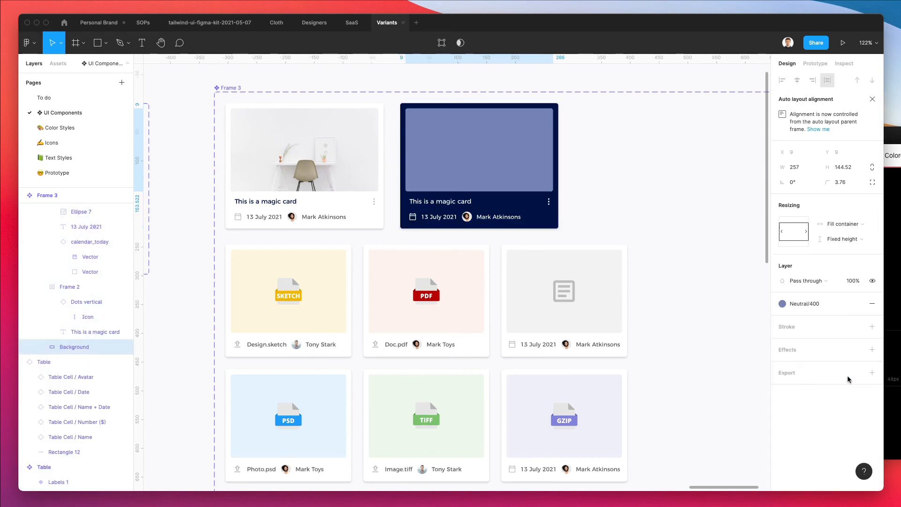
pyautogui.click(726, 219)
# Narrow the card component set's frame to about 786 wide so it closes in on the cards.
pyautogui.scroll(-3, 725, 274)
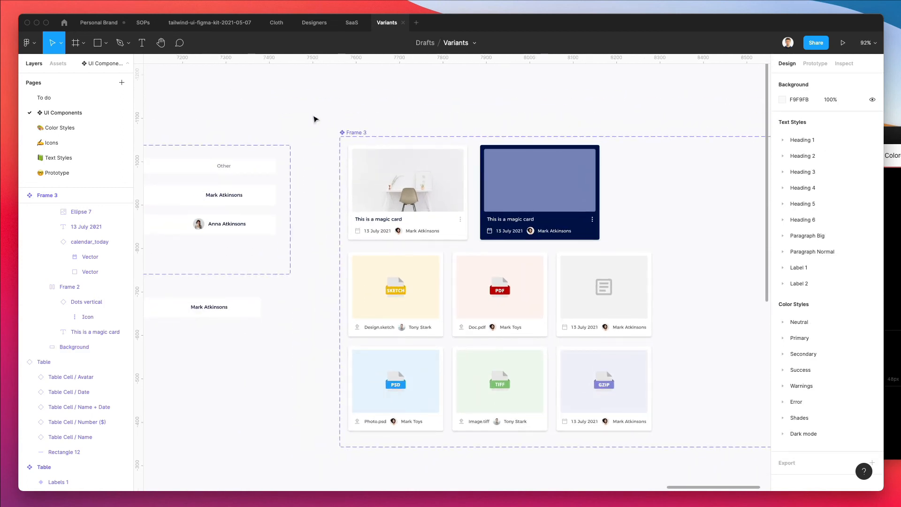
pyautogui.click(357, 132)
pyautogui.hscroll(4, 388, 137)
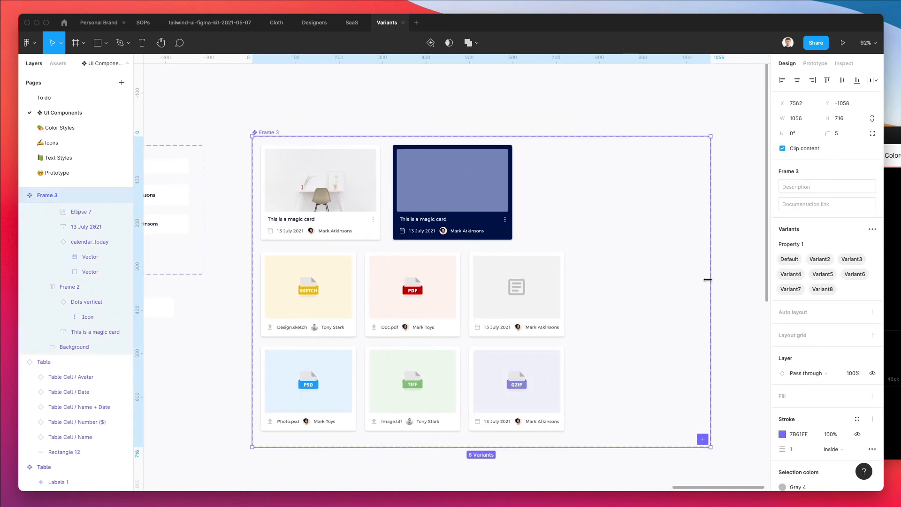
pyautogui.moveTo(708, 279); pyautogui.dragTo(592, 281)
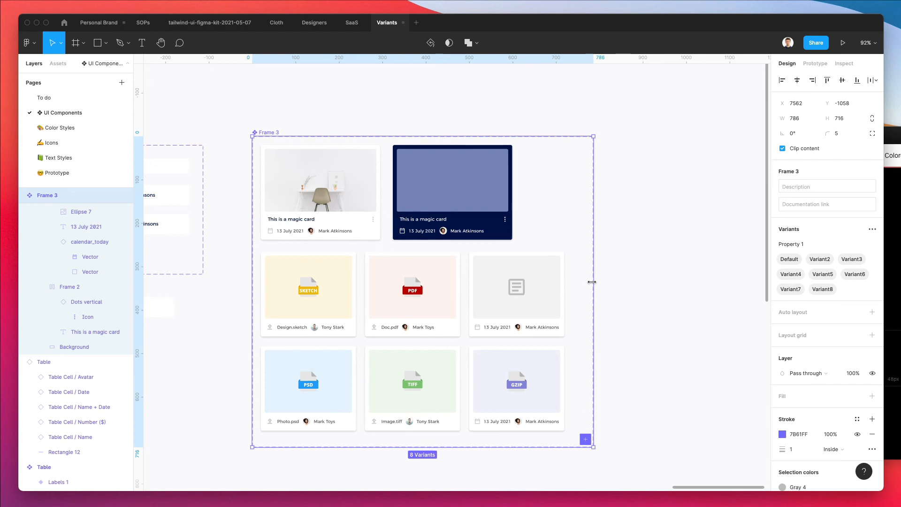
# Enlarge the component set frame to about 798 × 737 and shift all eight cards 30 px right and 20 px down inside it.
pyautogui.moveTo(594, 444); pyautogui.dragTo(252, 149)
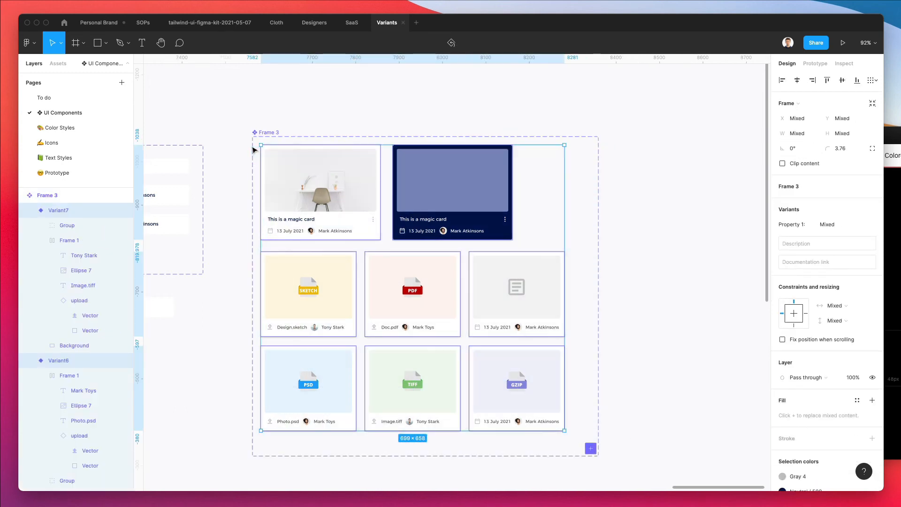
pyautogui.hotkey('shift', 'Right')
pyautogui.hotkey('shift', 'Down')
pyautogui.hotkey('shift', 'Right')
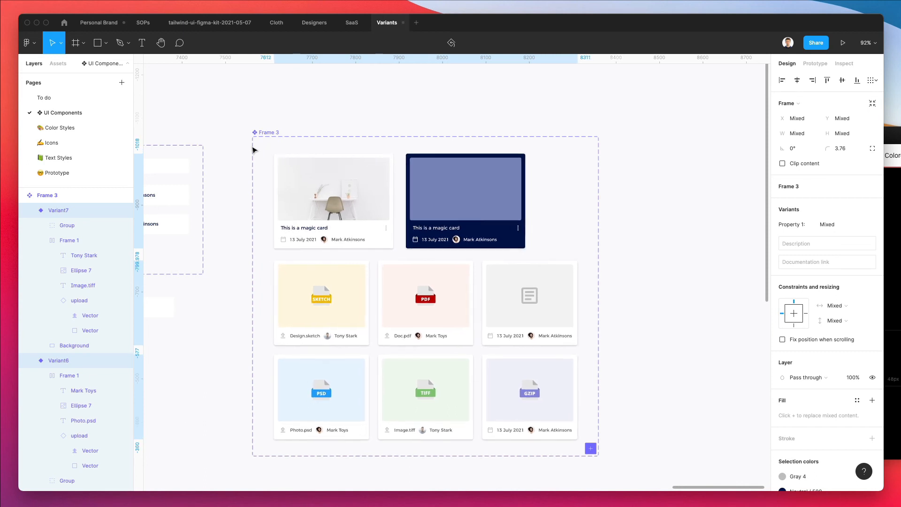
pyautogui.click(288, 105)
# Rename the card component set to "Cards".
pyautogui.click(268, 132)
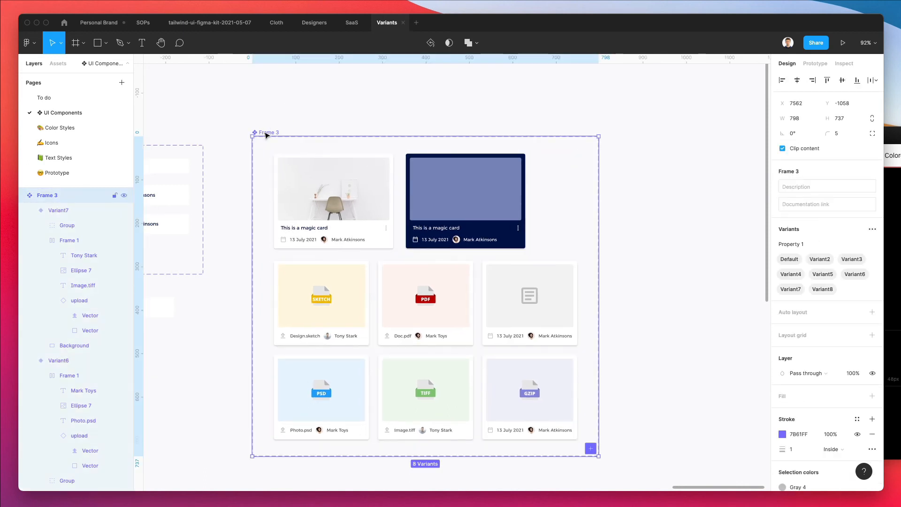
pyautogui.press('super+r')
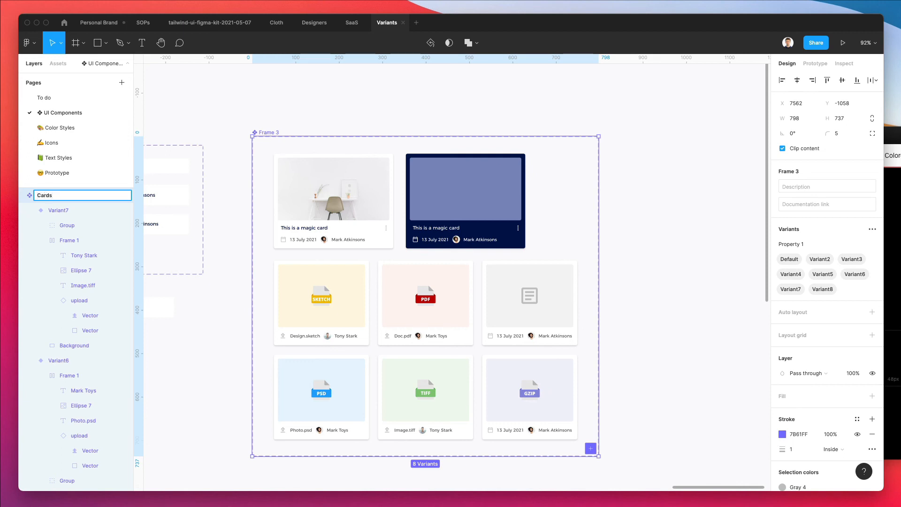
pyautogui.press('Return')
# Place a copy of the existing section heading above the card component set and change its text to "Cards".
pyautogui.hscroll(-4, 266, 136)
pyautogui.scroll(2, 266, 135)
pyautogui.click(266, 135)
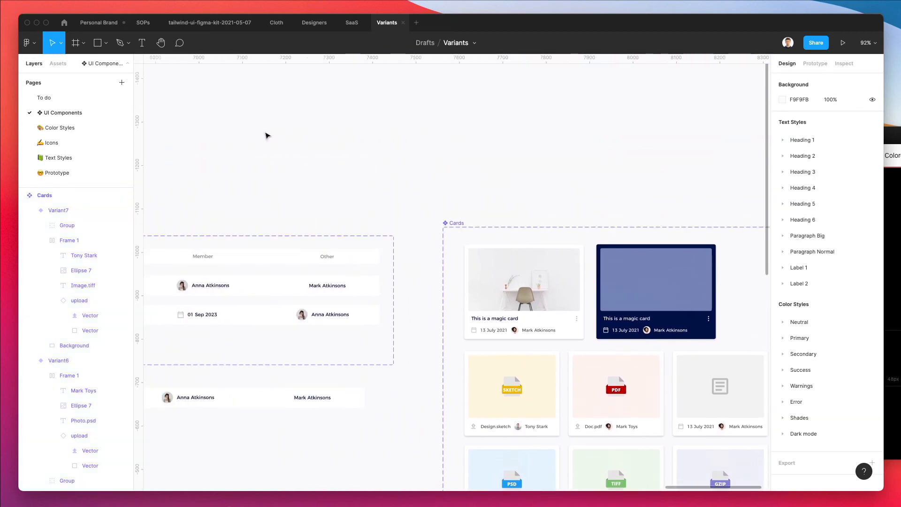
pyautogui.hscroll(-4, 266, 135)
pyautogui.hscroll(-7, 266, 135)
pyautogui.moveTo(340, 184); pyautogui.dragTo(649, 191)
pyautogui.press('Return')
pyautogui.write('Cards')
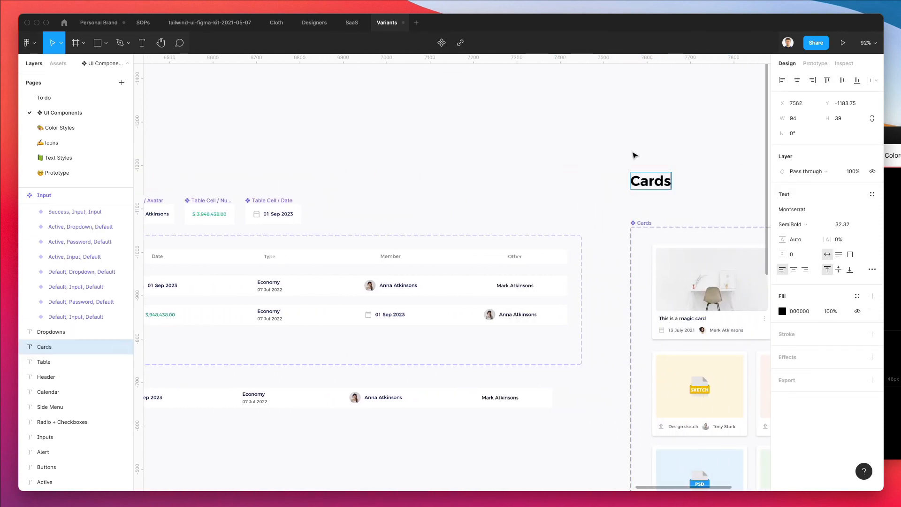
pyautogui.press('Escape')
pyautogui.click(634, 156)
# Batch-rename all eight card variants to "Type=".
pyautogui.hscroll(6, 635, 155)
pyautogui.scroll(-3, 635, 155)
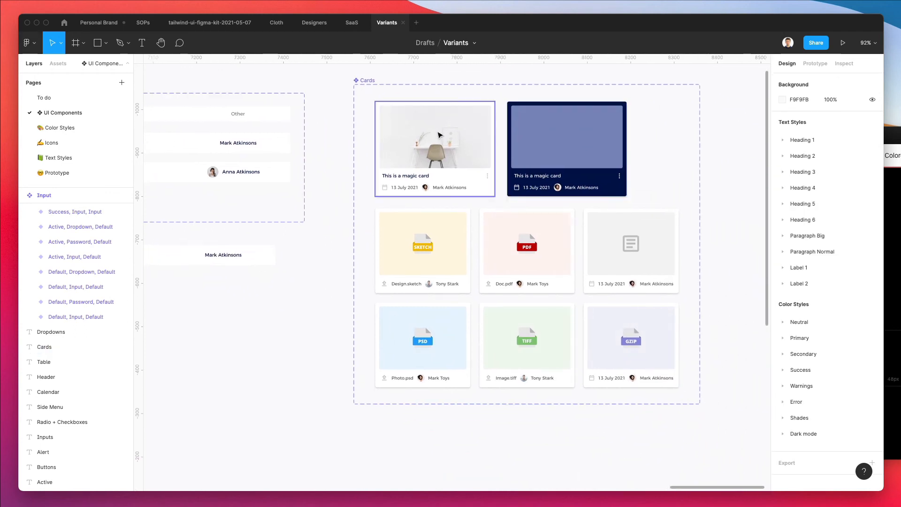
pyautogui.hscroll(2, 393, 150)
pyautogui.moveTo(263, 135); pyautogui.dragTo(559, 364)
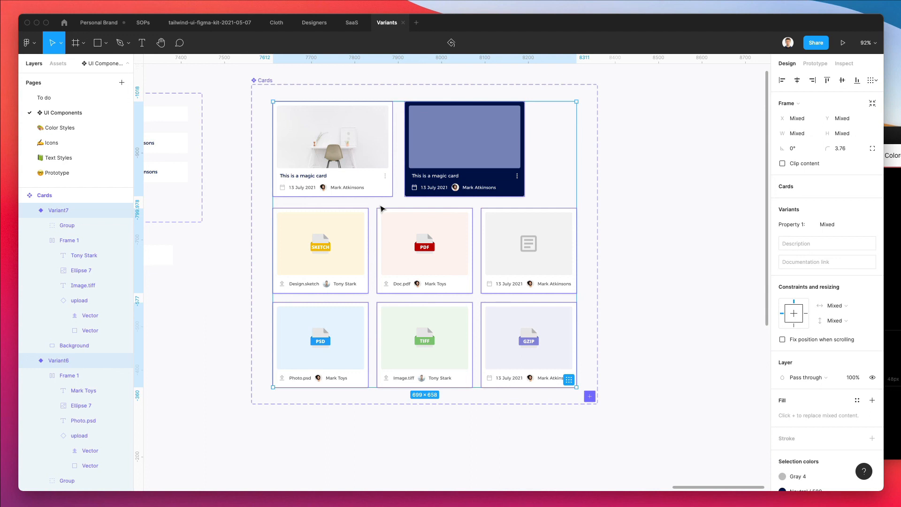
pyautogui.press('super+r')
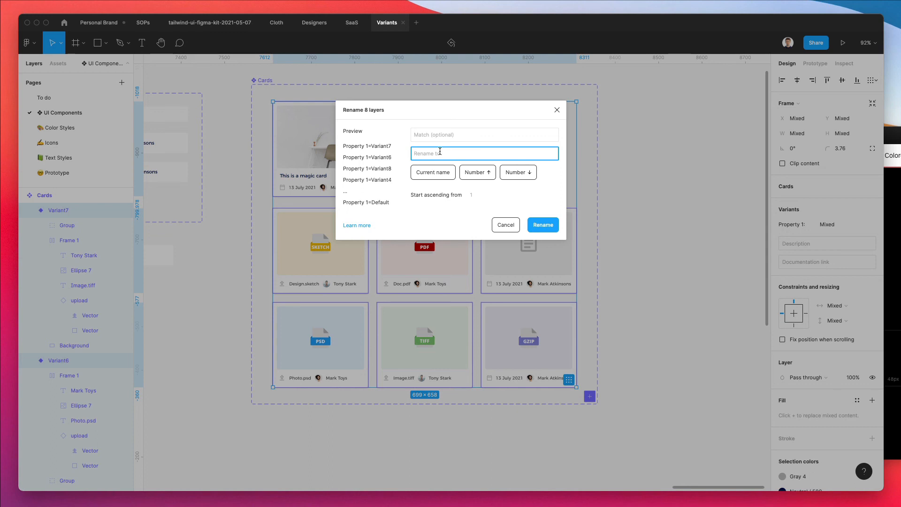
pyautogui.write('Type=')
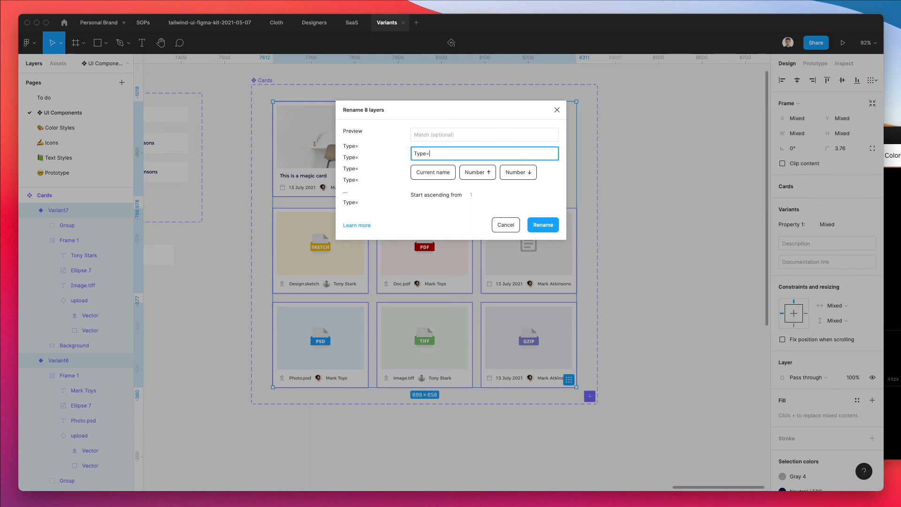
pyautogui.click(537, 224)
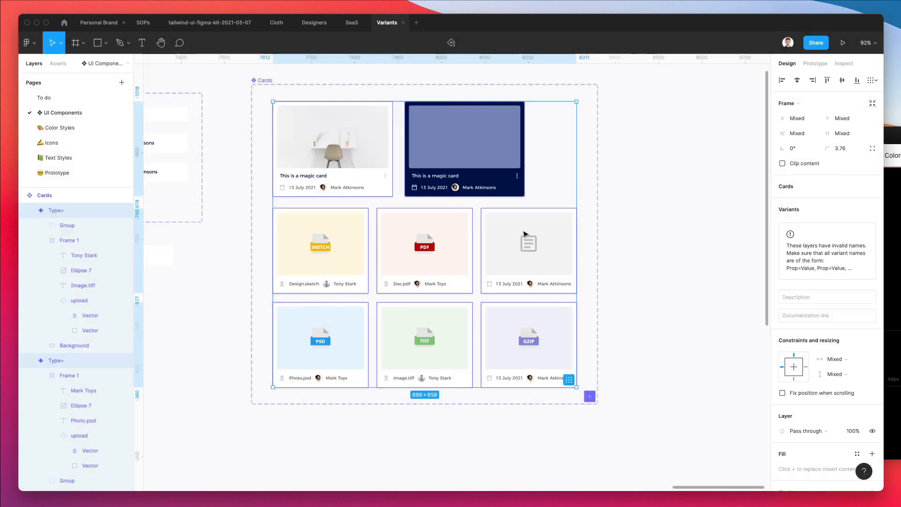
pyautogui.click(217, 264)
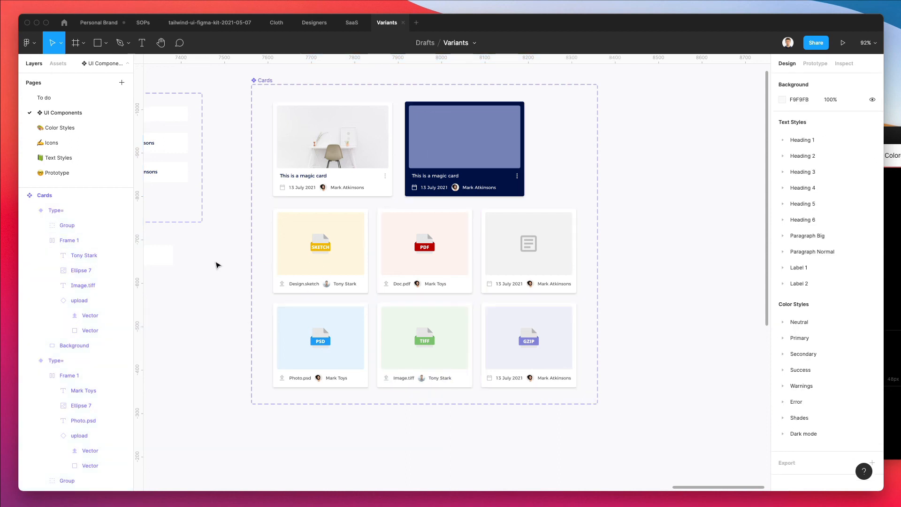
# Rename the variant with the chair photo to "Type=Image".
pyautogui.click(321, 153)
pyautogui.press('super+r')
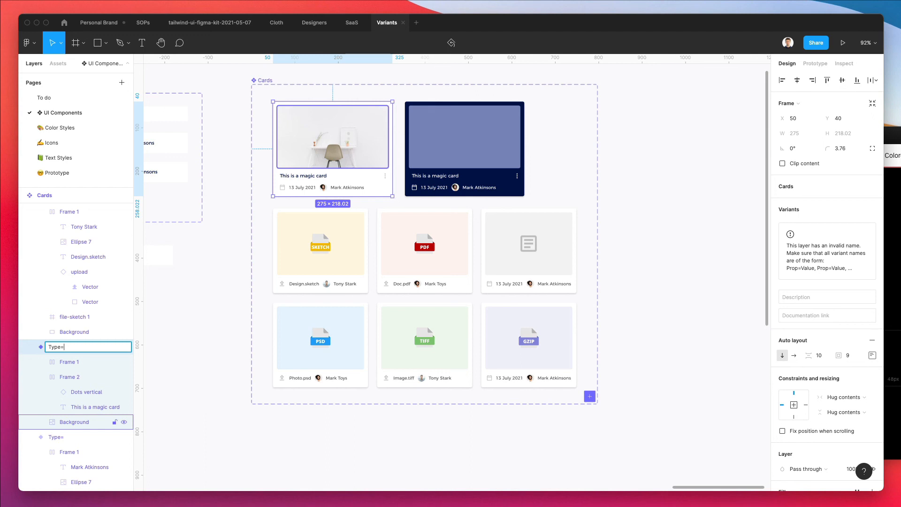
pyautogui.press('Return')
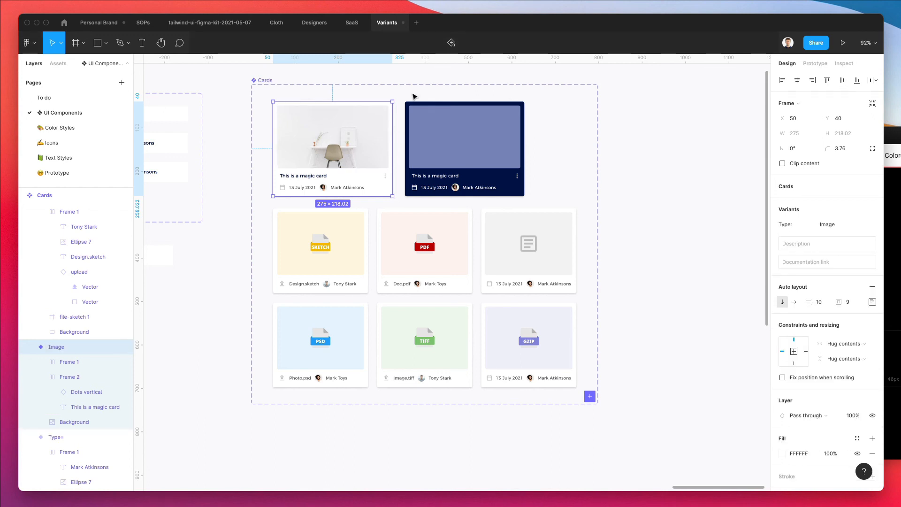
# Rename the dark highlighted card variant to "Type=Image (Black)".
pyautogui.click(463, 134)
pyautogui.press('super+r')
pyautogui.press('Right')
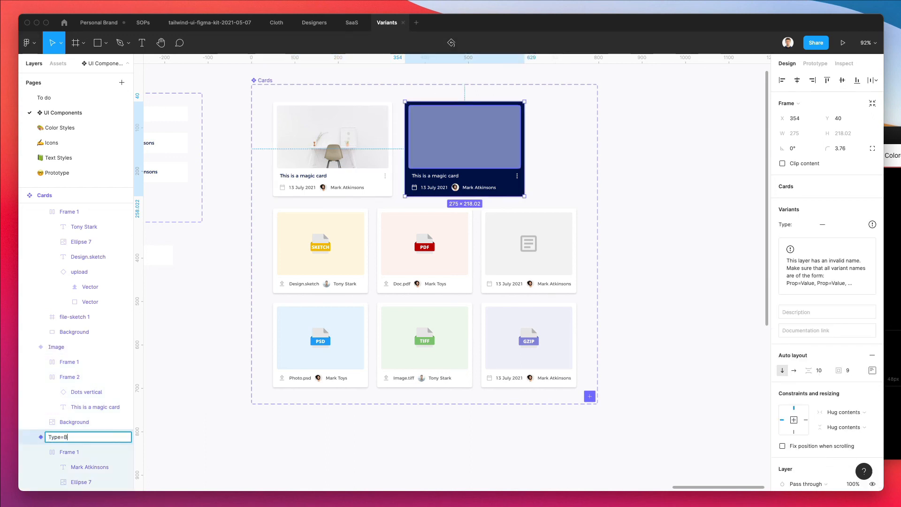
pyautogui.write('Black Image')
pyautogui.hotkey('alt', 'shift', 'Left')
pyautogui.press('BackSpace')
pyautogui.write('(Black)')
pyautogui.press('Return')
# Rename the card variant with the Sketch file icon to "Type=Sketch".
pyautogui.scroll(-1, 387, 200)
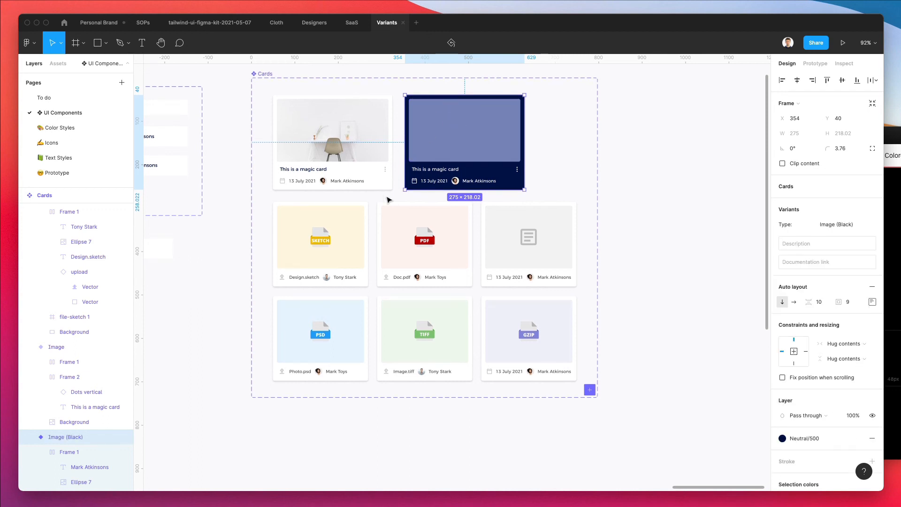
pyautogui.click(317, 234)
pyautogui.press('super+r')
pyautogui.press('Right')
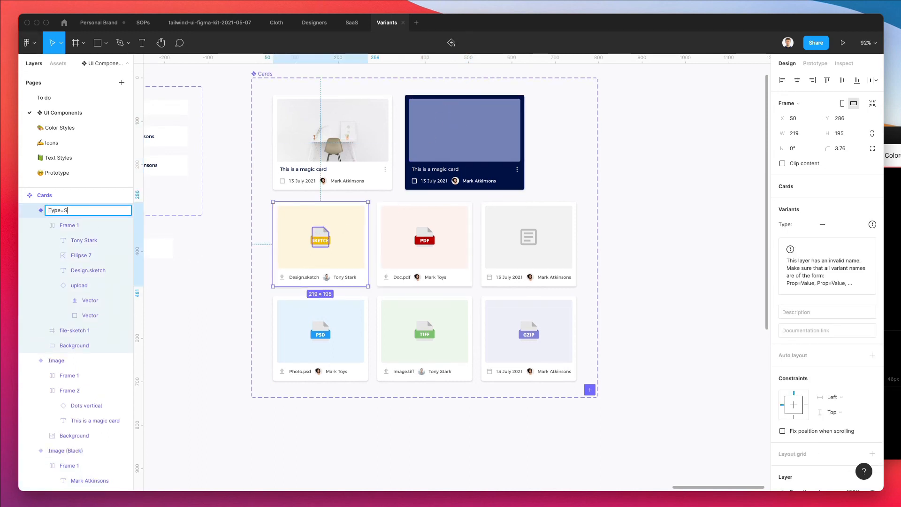
pyautogui.write('Sketch')
pyautogui.press('Return')
# Rename the card variant with the red PDF icon to "Type=Pdf".
pyautogui.click(434, 234)
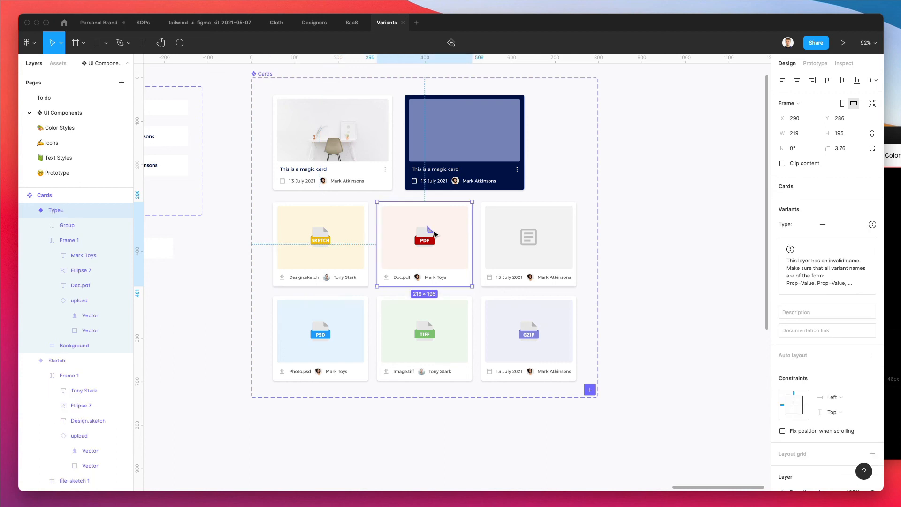
pyautogui.press('super+r')
pyautogui.press('Right')
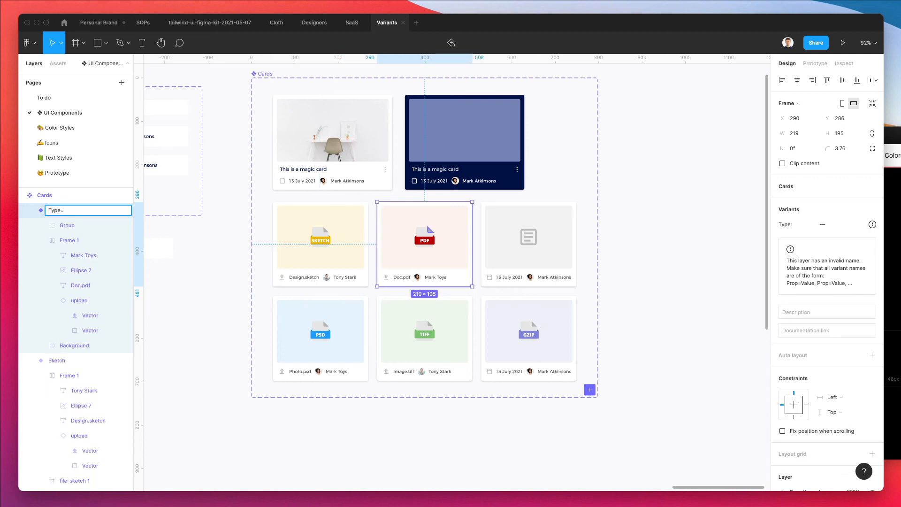
pyautogui.press('Return')
# Rename the gray placeholder card variant to "Type=Article".
pyautogui.click(520, 241)
pyautogui.press('super+r')
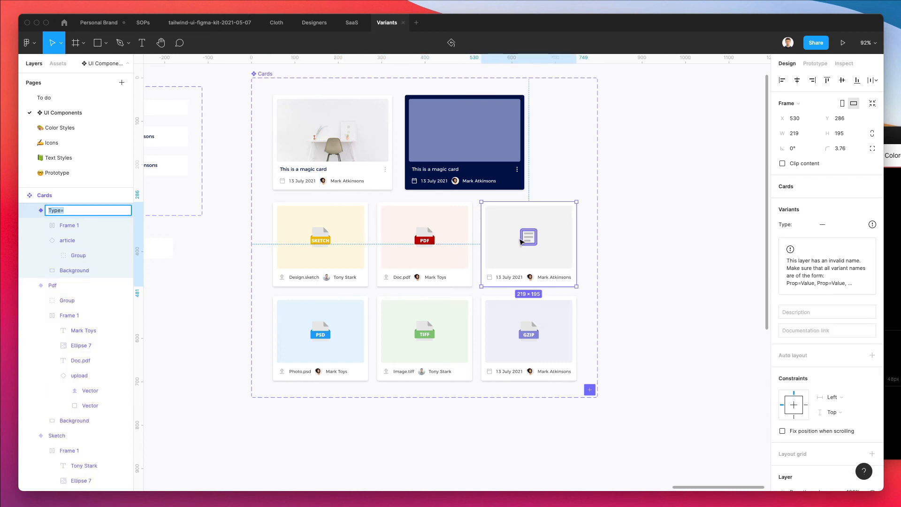
pyautogui.press('Right')
pyautogui.write('Article')
pyautogui.press('Return')
# Rename the card variant with the blue PSD icon to "Type=PSD".
pyautogui.click(316, 333)
pyautogui.press('super+r')
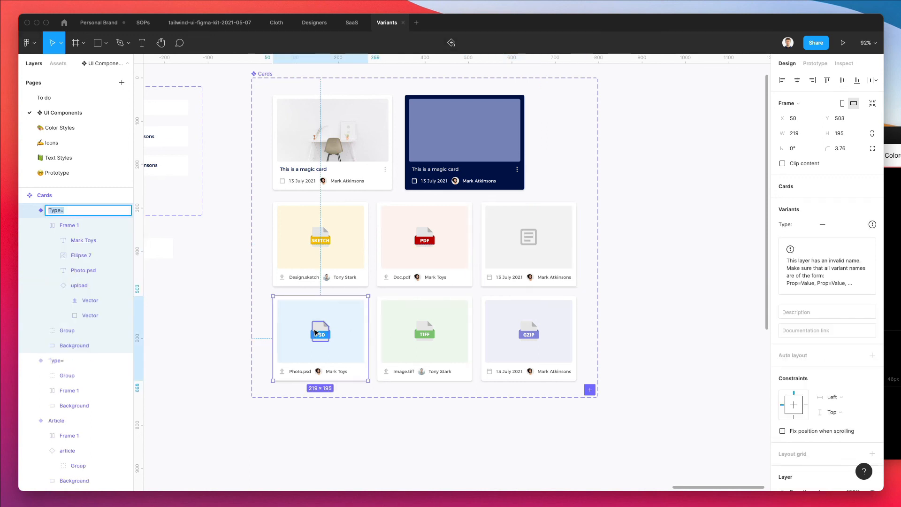
pyautogui.press('Right')
pyautogui.write('PSD')
pyautogui.press('Return')
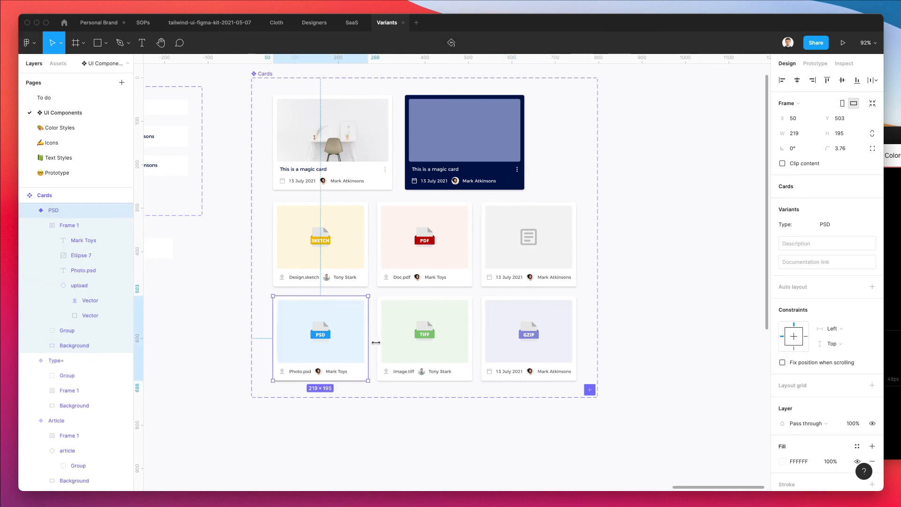
pyautogui.doubleClick(391, 343)
pyautogui.press('super+r')
pyautogui.press('Right')
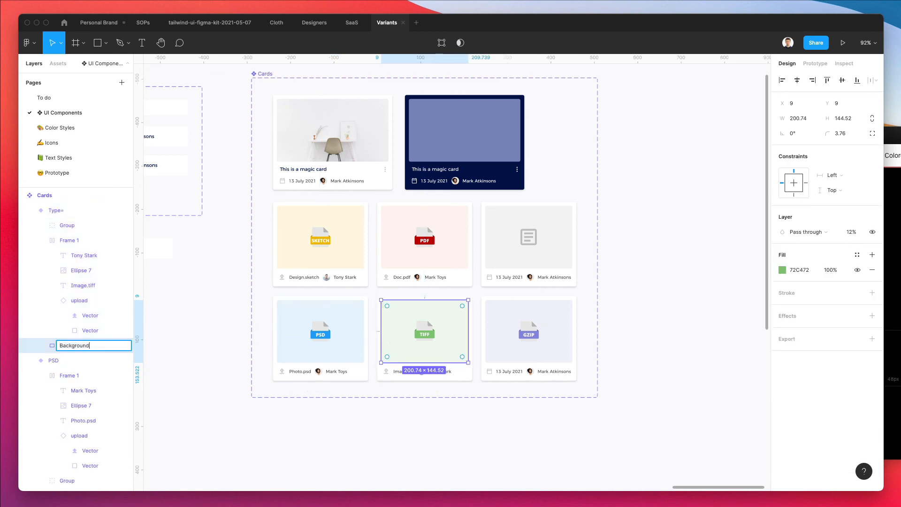
pyautogui.click(411, 398)
# Rename the card variant with the green TIFF icon to "Type=Tiff".
pyautogui.click(409, 352)
pyautogui.press('super+r')
pyautogui.press('Right')
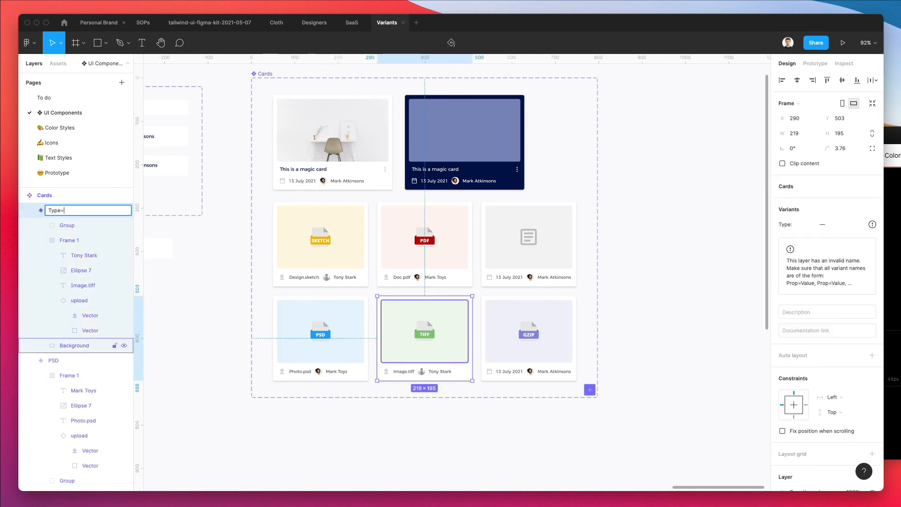
pyautogui.write('TIFF')
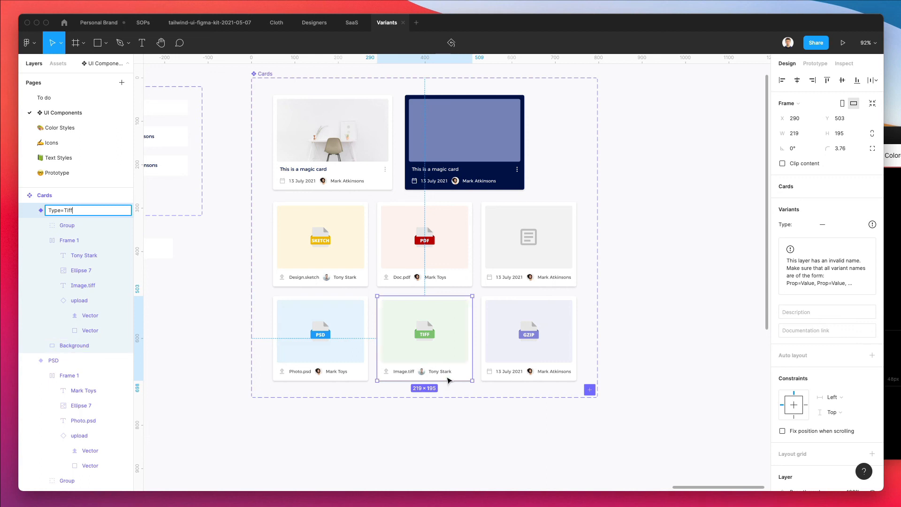
pyautogui.click(473, 447)
# Rename the card variant with the purple GZIP icon to "Type=Gzip".
pyautogui.click(528, 336)
pyautogui.press('super+r')
pyautogui.press('Right')
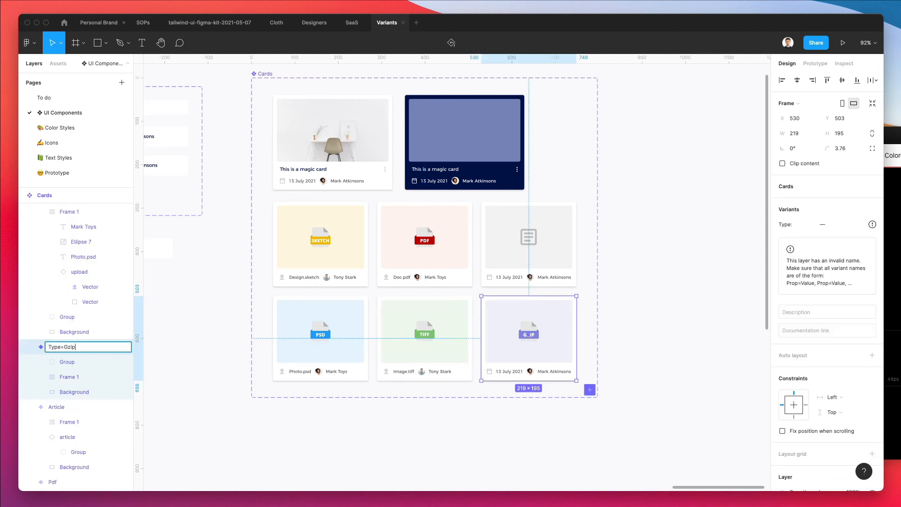
pyautogui.write('Gzip')
pyautogui.press('Return')
pyautogui.click(655, 276)
# Select the image card variant and review the values available for its Type property.
pyautogui.scroll(-3, 655, 276)
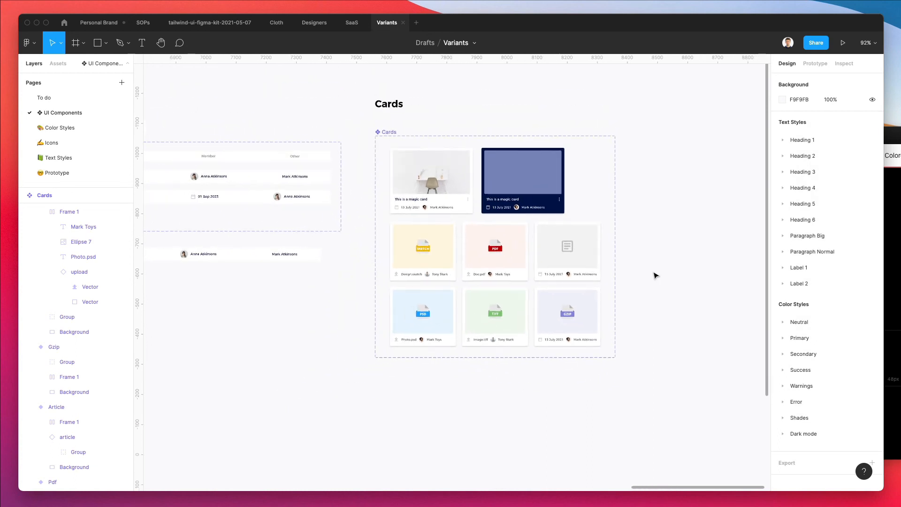
pyautogui.scroll(-2, 350, 261)
pyautogui.click(405, 194)
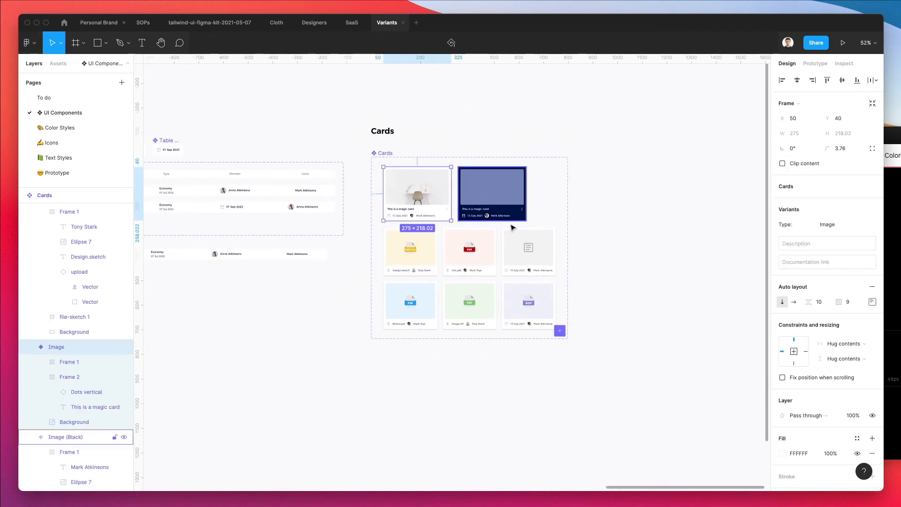
pyautogui.scroll(1, 38, 284)
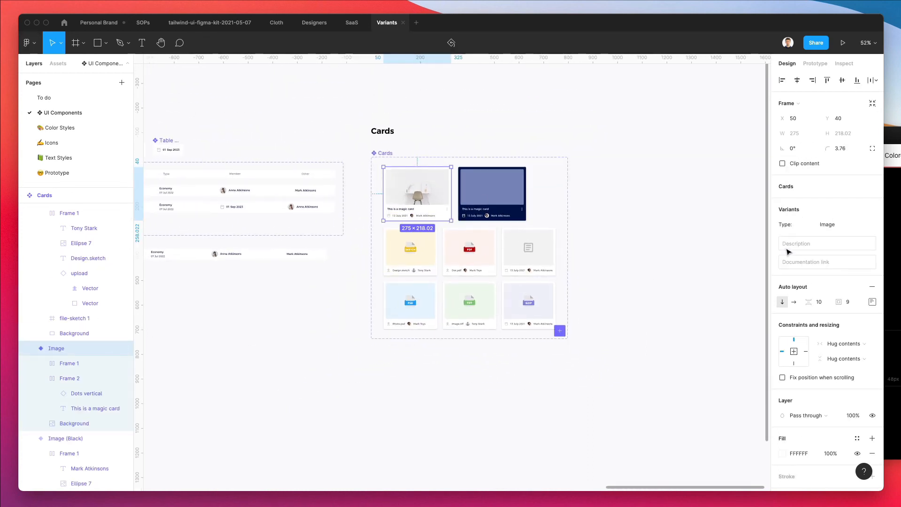
pyautogui.click(863, 223)
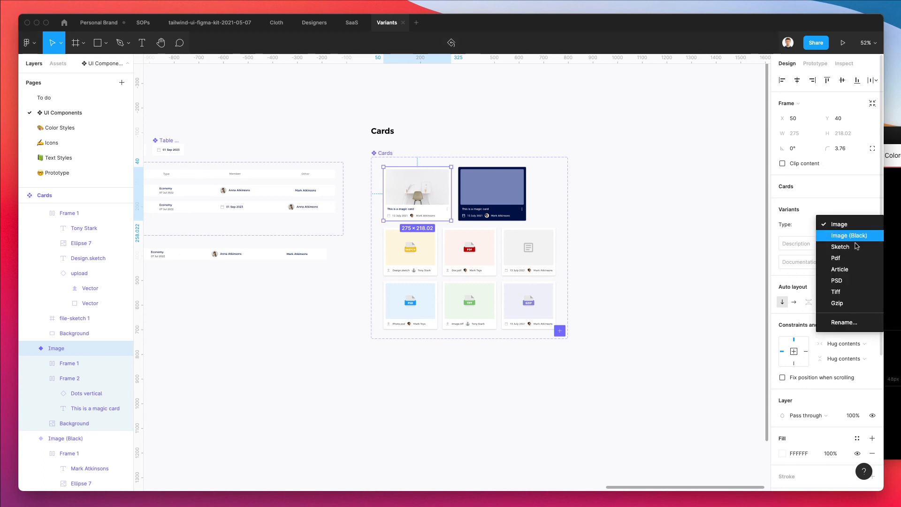
pyautogui.click(476, 394)
# Place an instance of the Cards component from the local UI Components assets on the dashboard frame, beside the December 2022 calendar.
pyautogui.scroll(-3, 476, 394)
pyautogui.hscroll(-5, 476, 394)
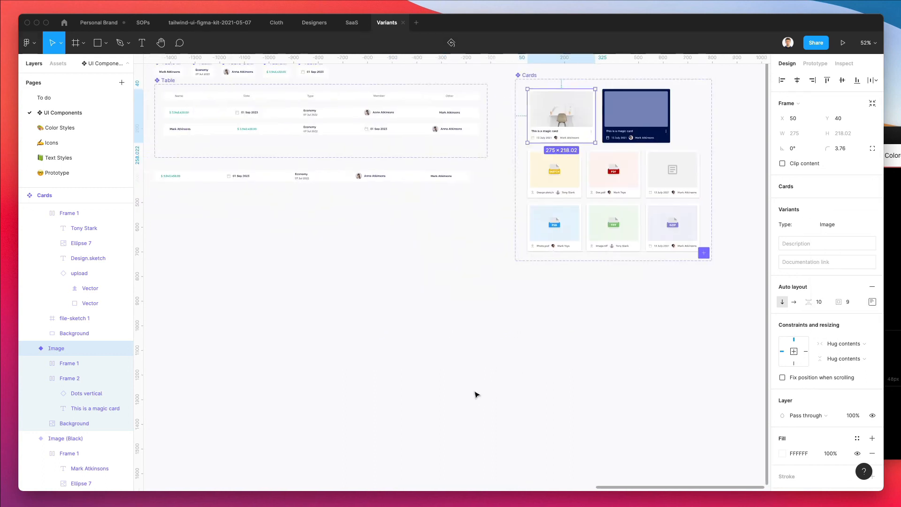
pyautogui.hscroll(-15, 476, 394)
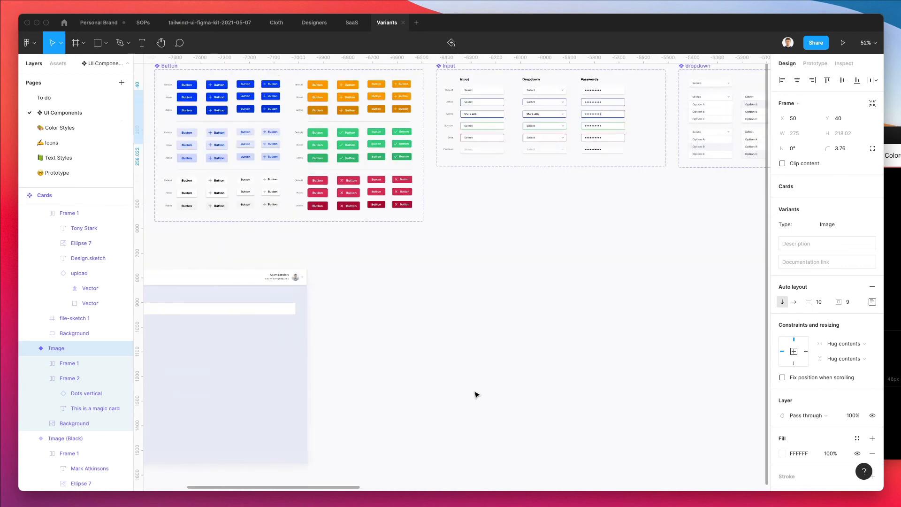
pyautogui.hscroll(-9, 477, 394)
pyautogui.scroll(-2, 477, 394)
pyautogui.scroll(4, 440, 332)
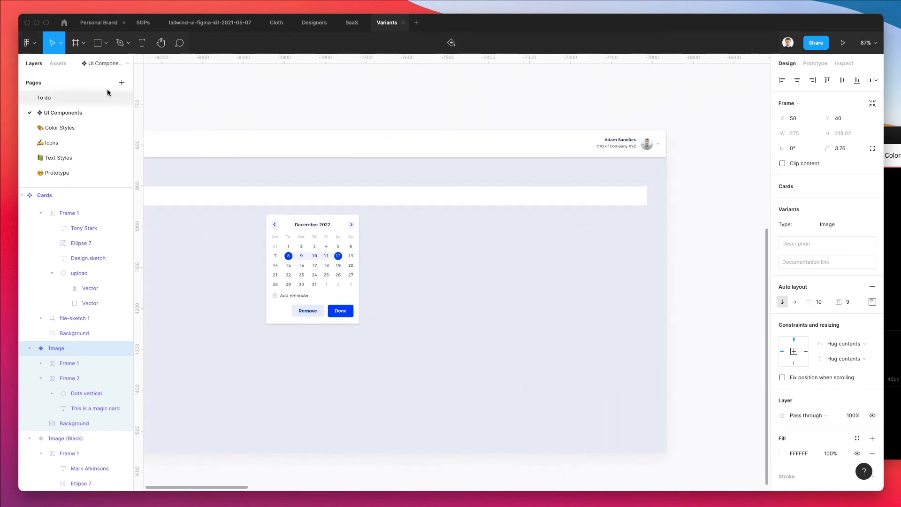
pyautogui.click(59, 63)
pyautogui.hscroll(-4, 343, 230)
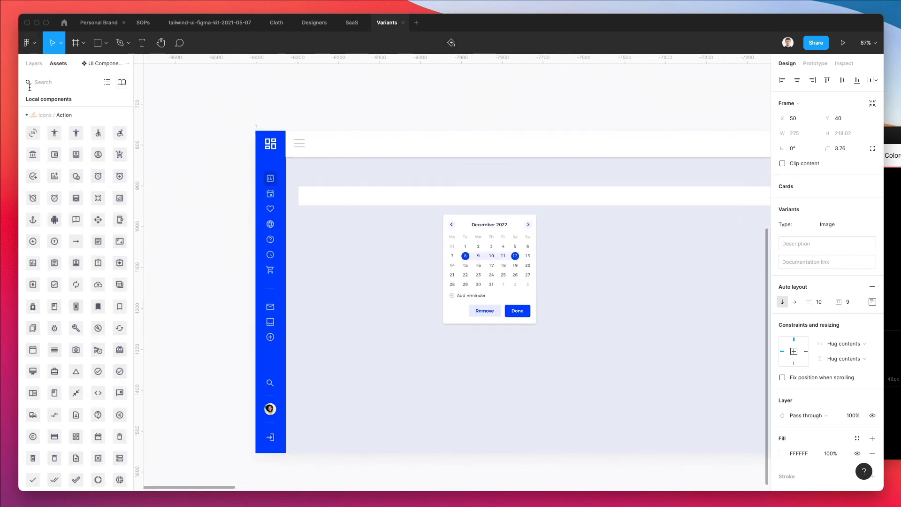
pyautogui.click(26, 115)
pyautogui.press('Escape')
pyautogui.scroll(-10, 90, 195)
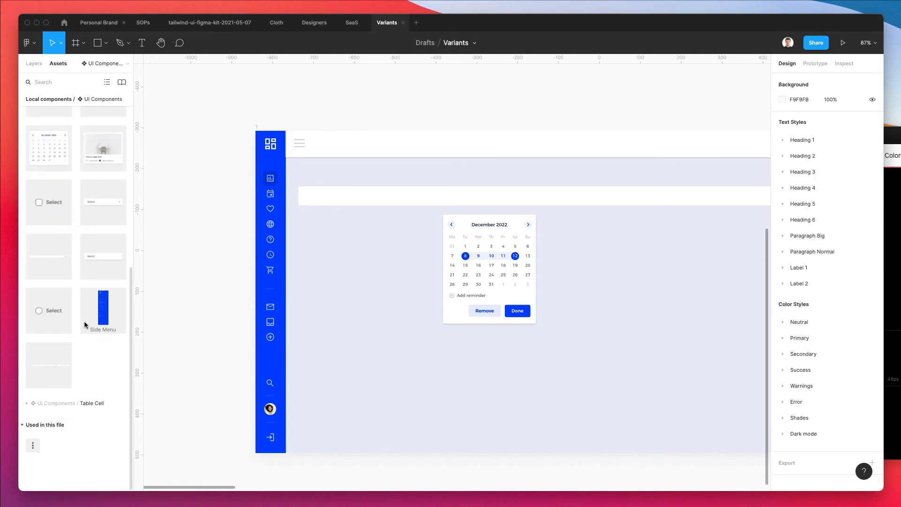
pyautogui.scroll(3, 73, 161)
pyautogui.moveTo(96, 220); pyautogui.dragTo(644, 290)
# Try the card instance's Type property as Image (Black), Sketch, Pdf, Article, PSD and Gzip in turn.
pyautogui.hscroll(3, 644, 288)
pyautogui.scroll(5, 621, 269)
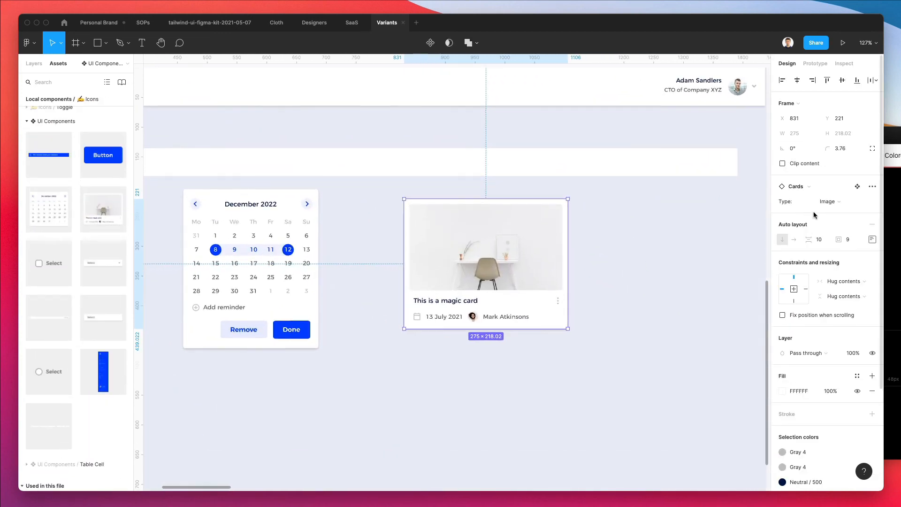
pyautogui.click(828, 201)
pyautogui.click(845, 209)
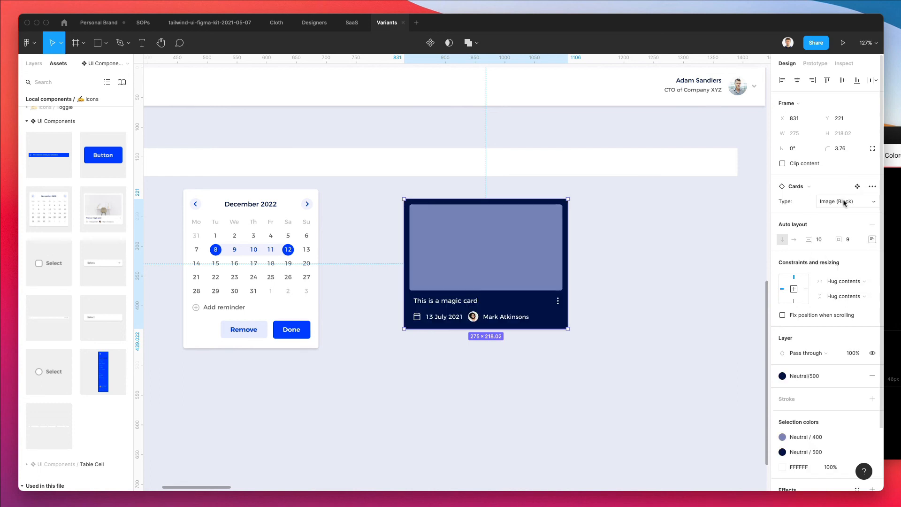
pyautogui.click(844, 203)
pyautogui.click(846, 209)
pyautogui.click(846, 204)
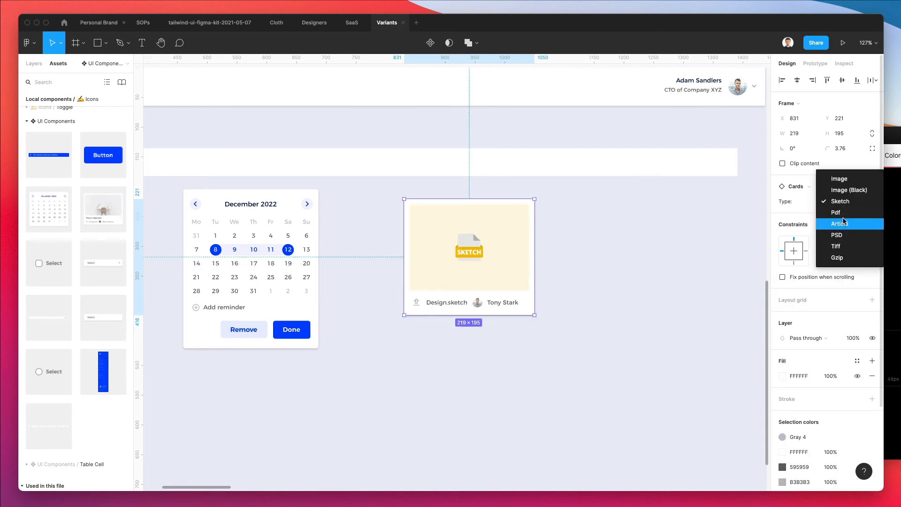
pyautogui.click(846, 212)
pyautogui.click(846, 205)
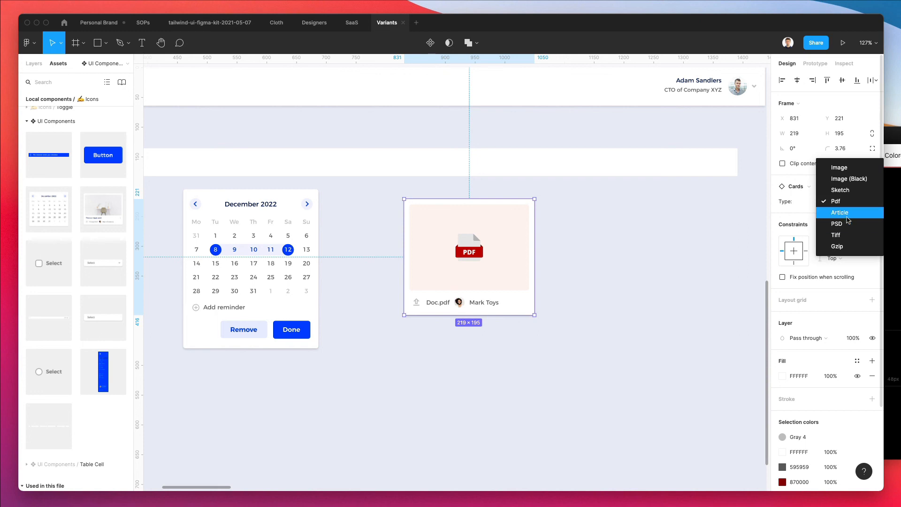
pyautogui.click(847, 212)
pyautogui.click(843, 203)
pyautogui.click(846, 212)
pyautogui.click(845, 203)
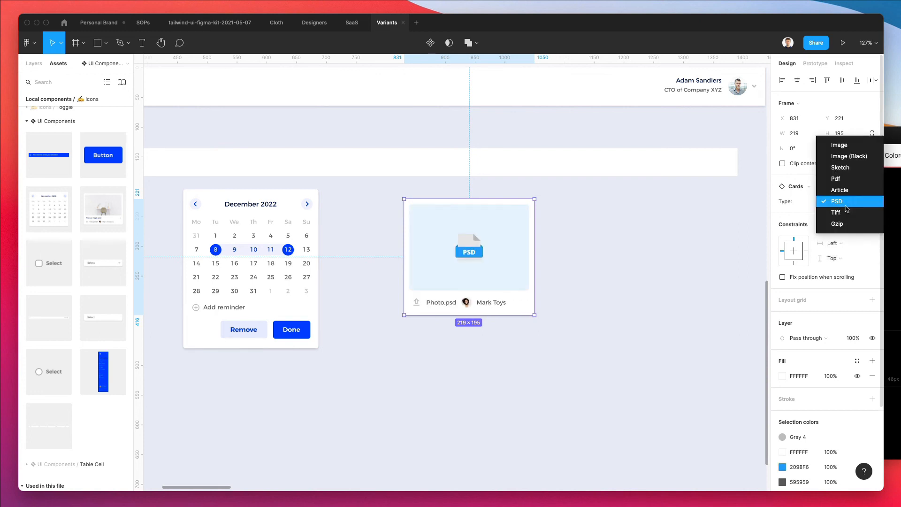
pyautogui.click(844, 218)
# Set the card instance's Type property to Tiff and deselect the card.
pyautogui.click(843, 203)
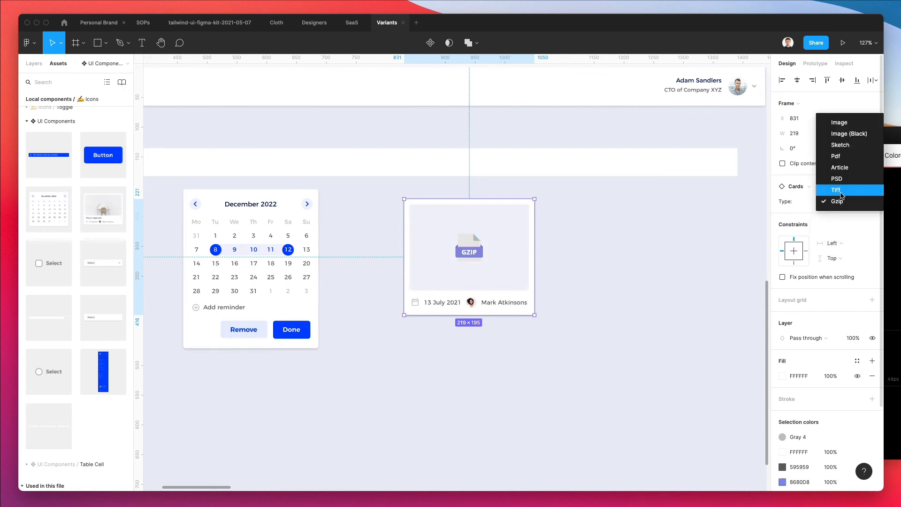
pyautogui.click(840, 191)
pyautogui.click(631, 323)
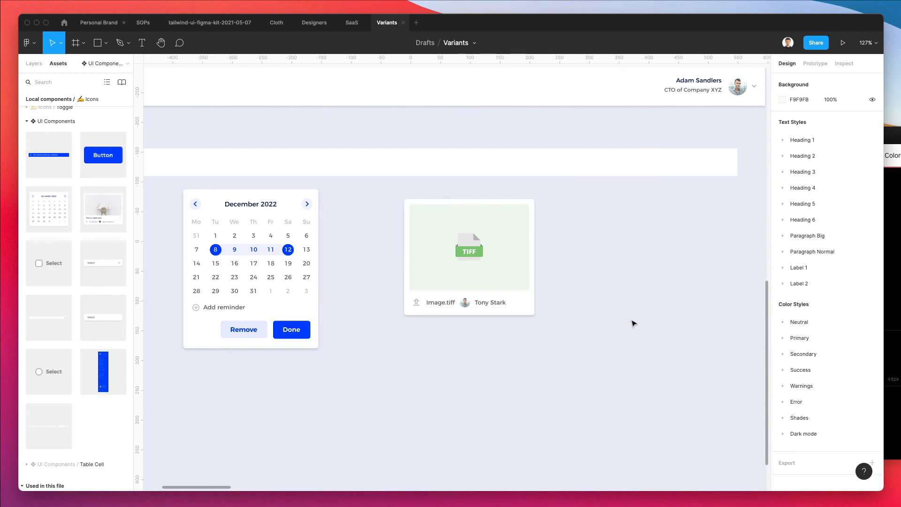
pyautogui.scroll(-1, 633, 324)
pyautogui.hscroll(-1, 634, 322)
pyautogui.scroll(-5, 634, 323)
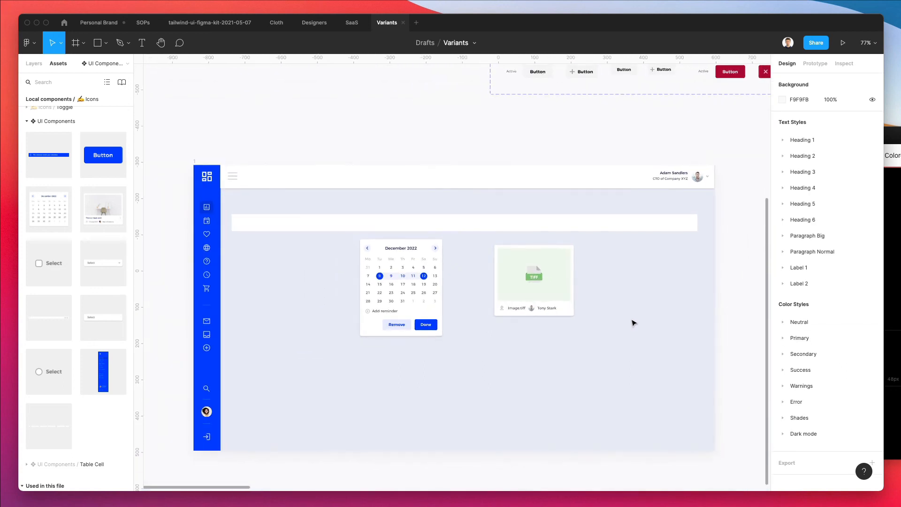
pyautogui.scroll(-1, 634, 323)
pyautogui.hscroll(-1, 634, 323)
pyautogui.scroll(1, 450, 332)
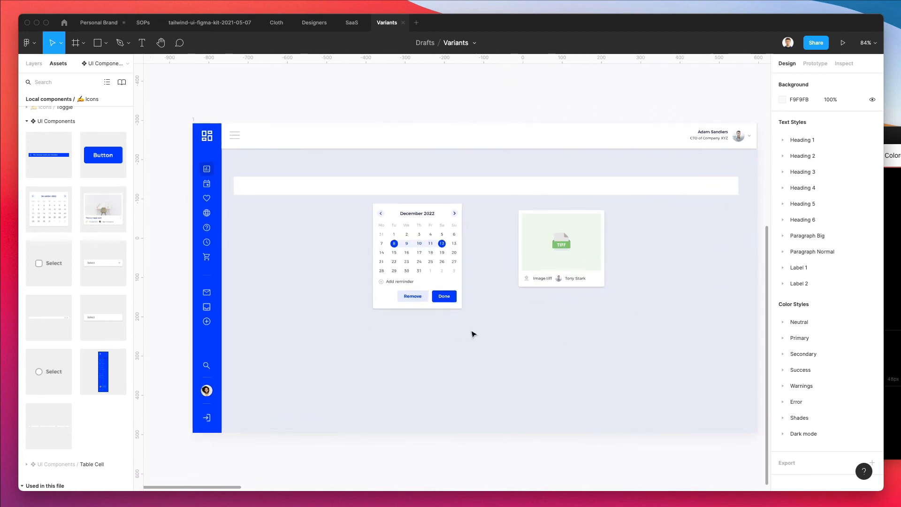
pyautogui.hscroll(2, 473, 332)
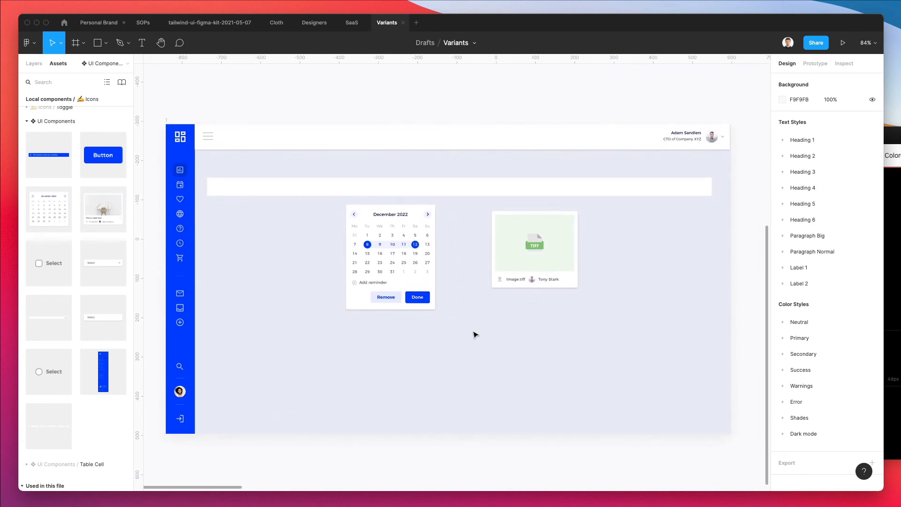
pyautogui.scroll(-1, 475, 333)
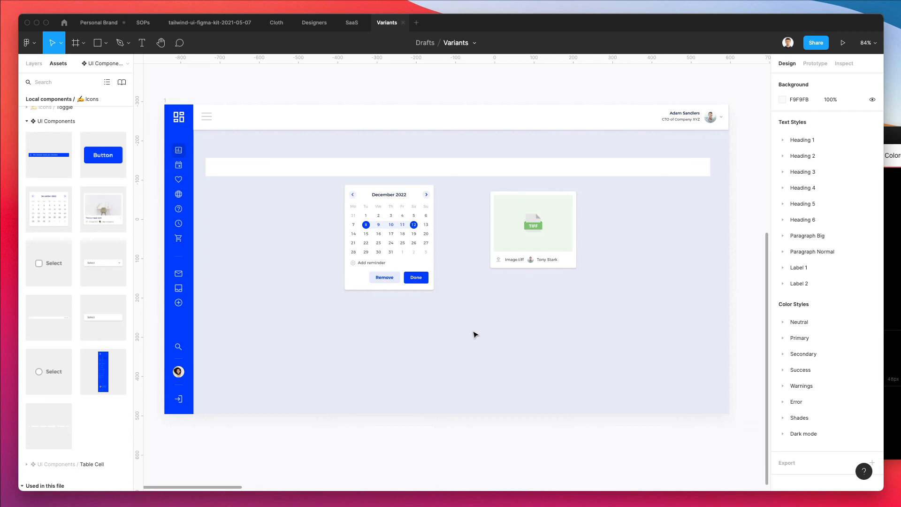
pyautogui.scroll(2, 475, 334)
pyautogui.hscroll(-1, 475, 334)
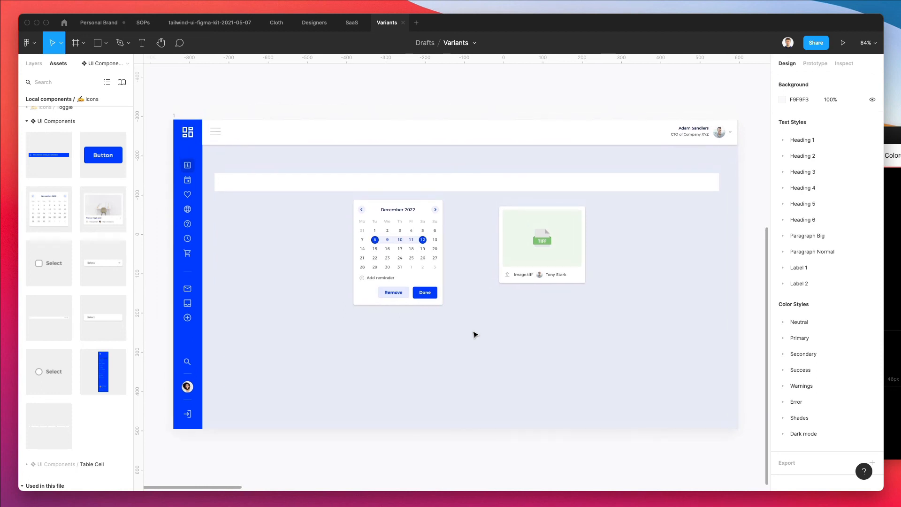
pyautogui.scroll(-1, 474, 333)
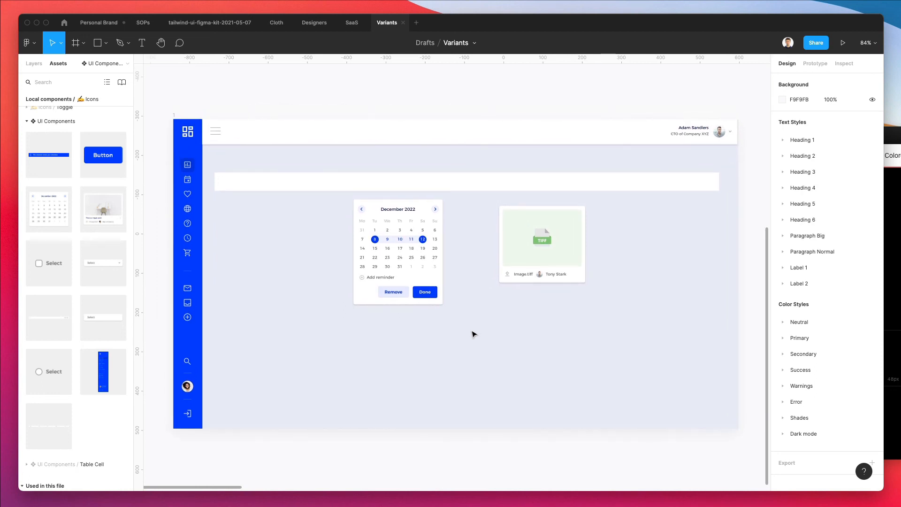
pyautogui.scroll(1, 470, 279)
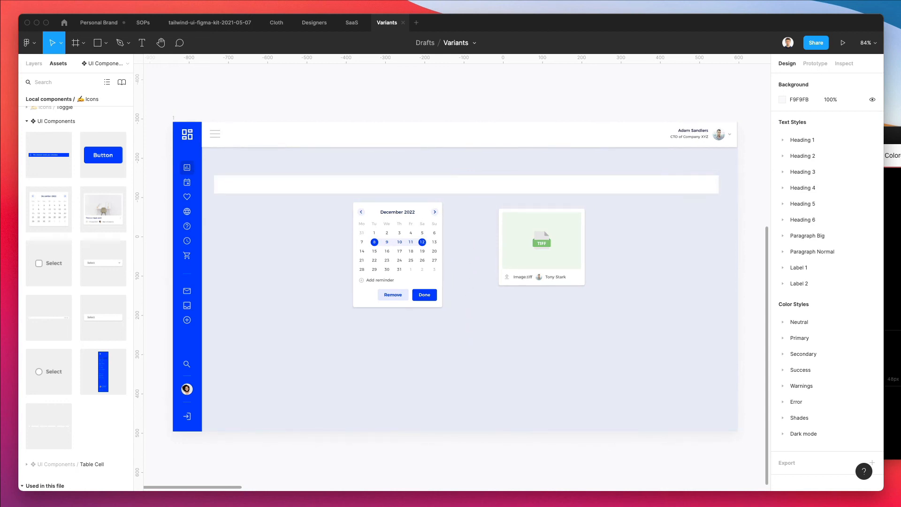
pyautogui.click(730, 0)
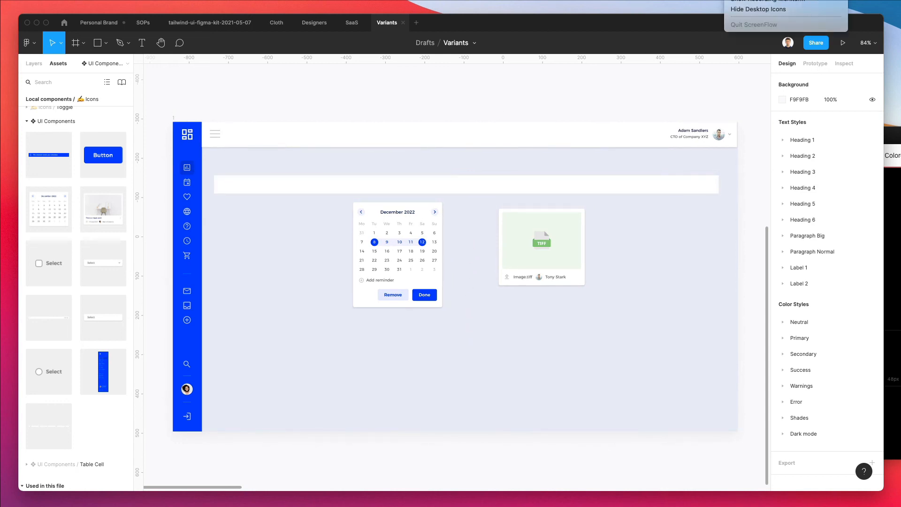